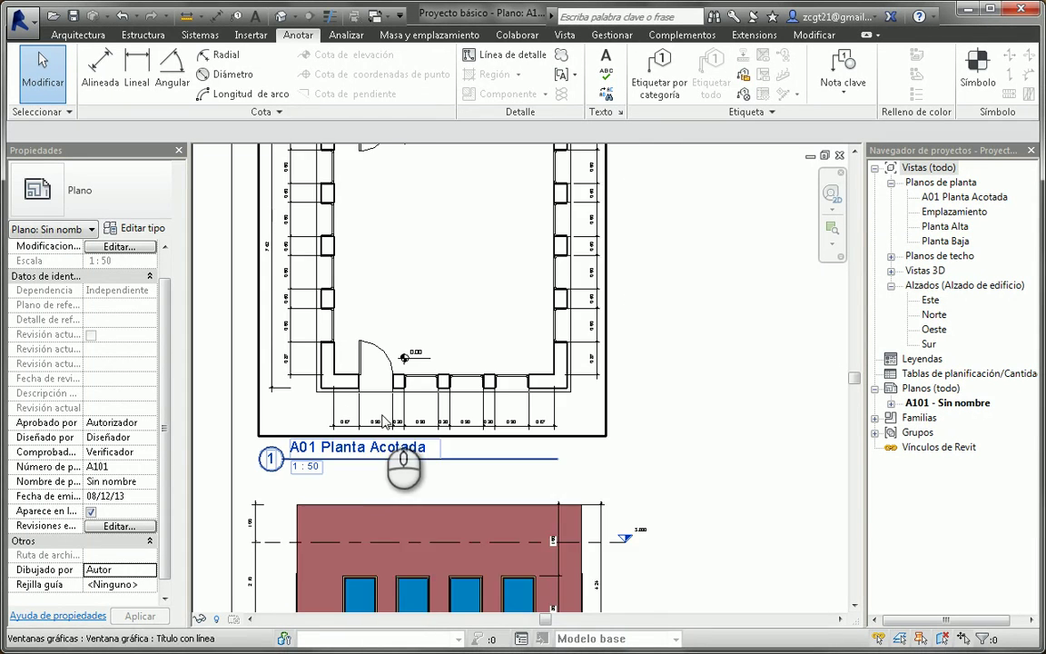
Examine the view titles, numbers and scales beneath the plan and elevation viewports on sheet A101
middle_click_drag(391, 412, 392, 436)
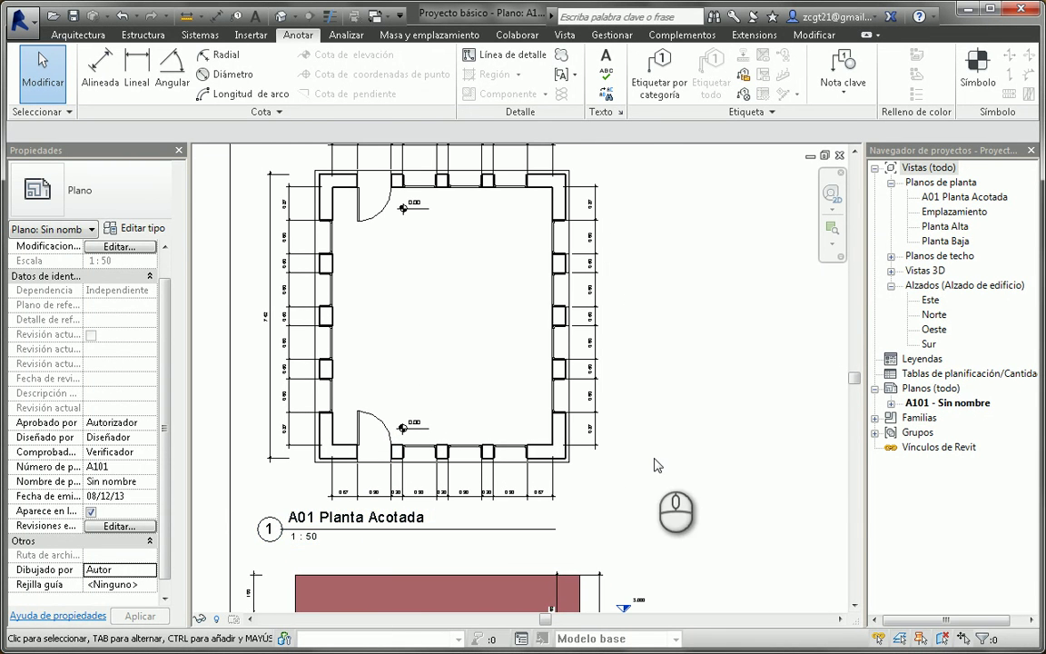
scroll(626, 514, "up", 2)
middle_click_drag(626, 514, 714, 446)
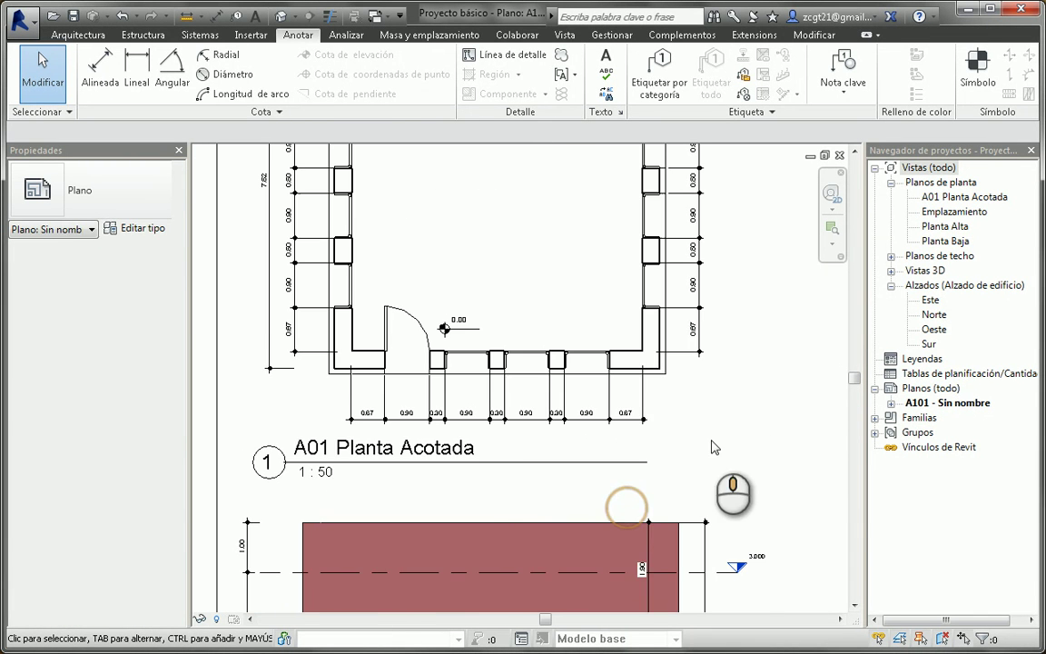
scroll(416, 483, "up", 1)
scroll(387, 485, "up", 1)
middle_click_drag(387, 486, 525, 479)
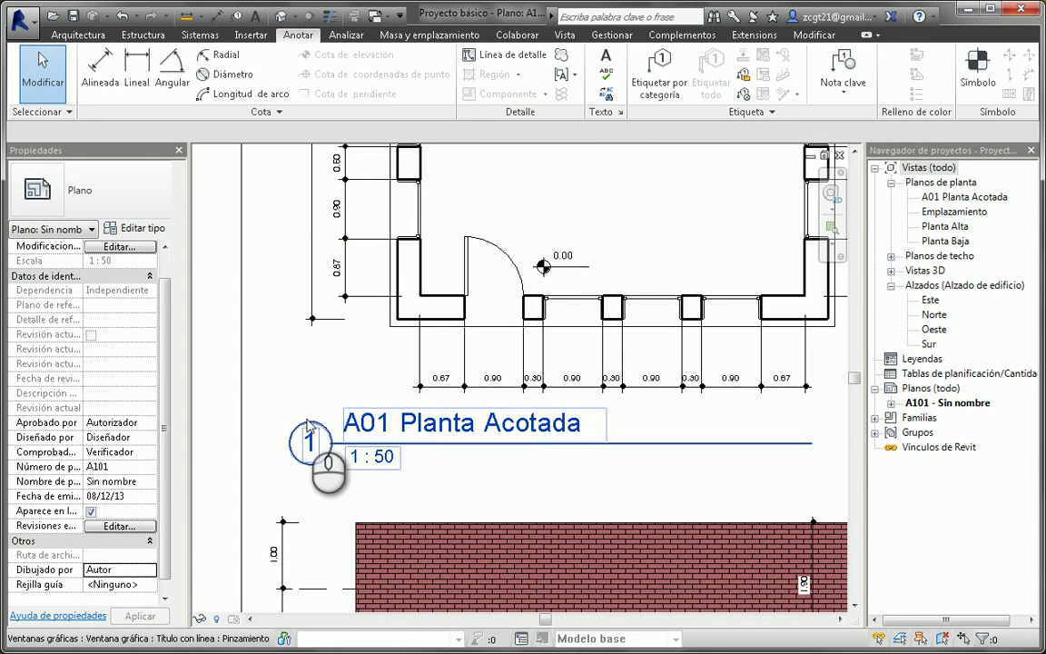
scroll(309, 429, "down", 2)
scroll(310, 423, "down", 4)
middle_click_drag(313, 424, 313, 205)
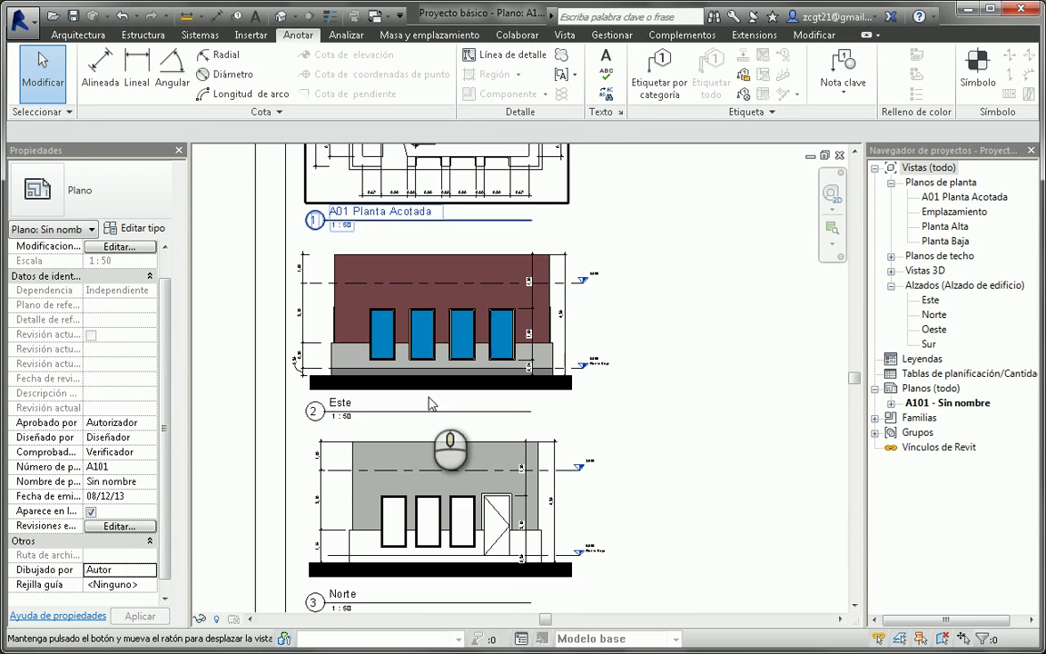
scroll(354, 417, "up", 2)
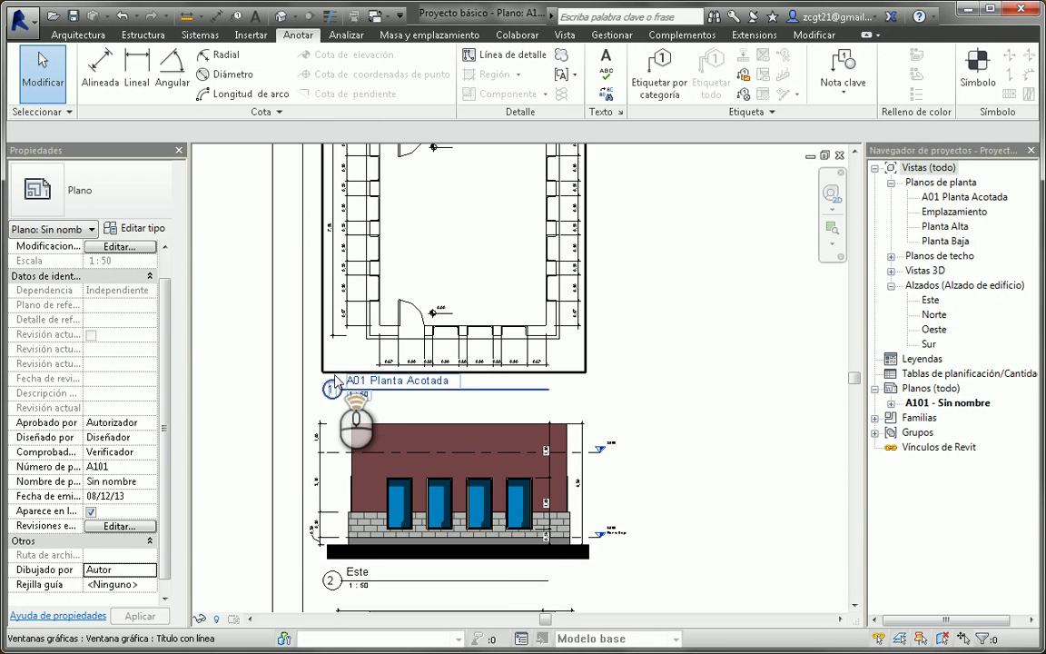
scroll(469, 436, "up", 4)
scroll(465, 434, "down", 1)
scroll(286, 404, "down", 1)
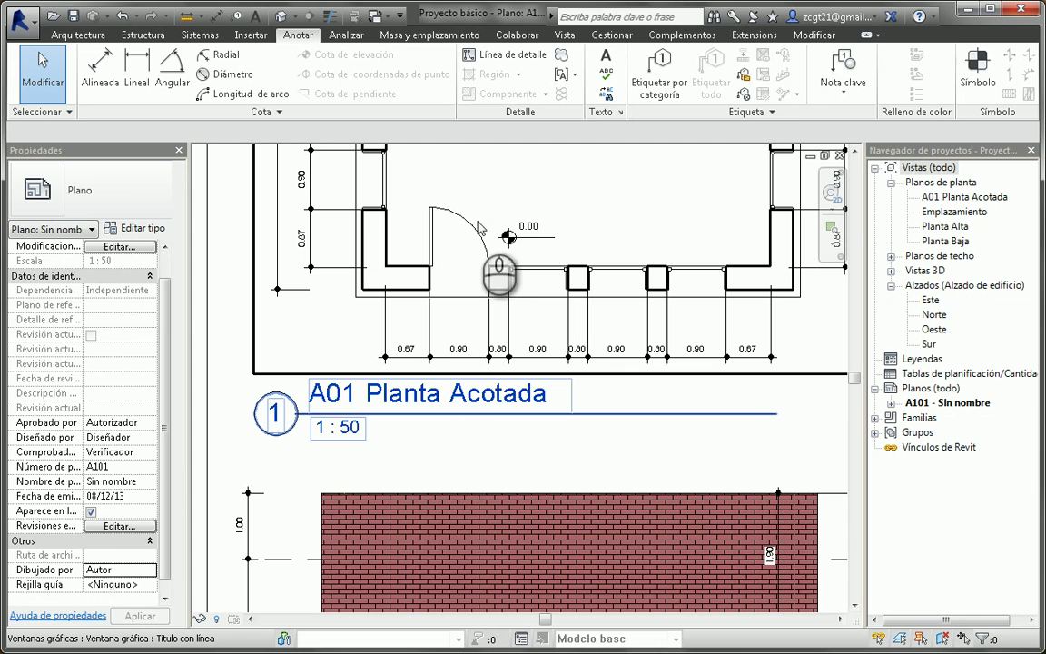
Set the sheet title of the A01 Planta Acotada viewport to "Planta baja Acotada"
left_click(503, 210)
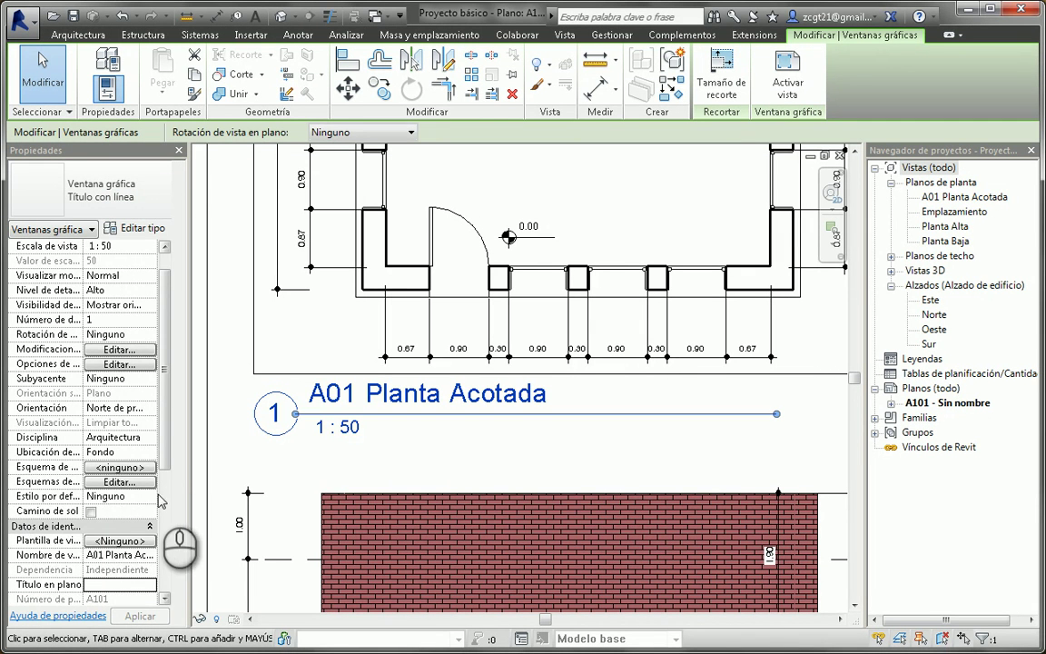
scroll(155, 454, "down", 3)
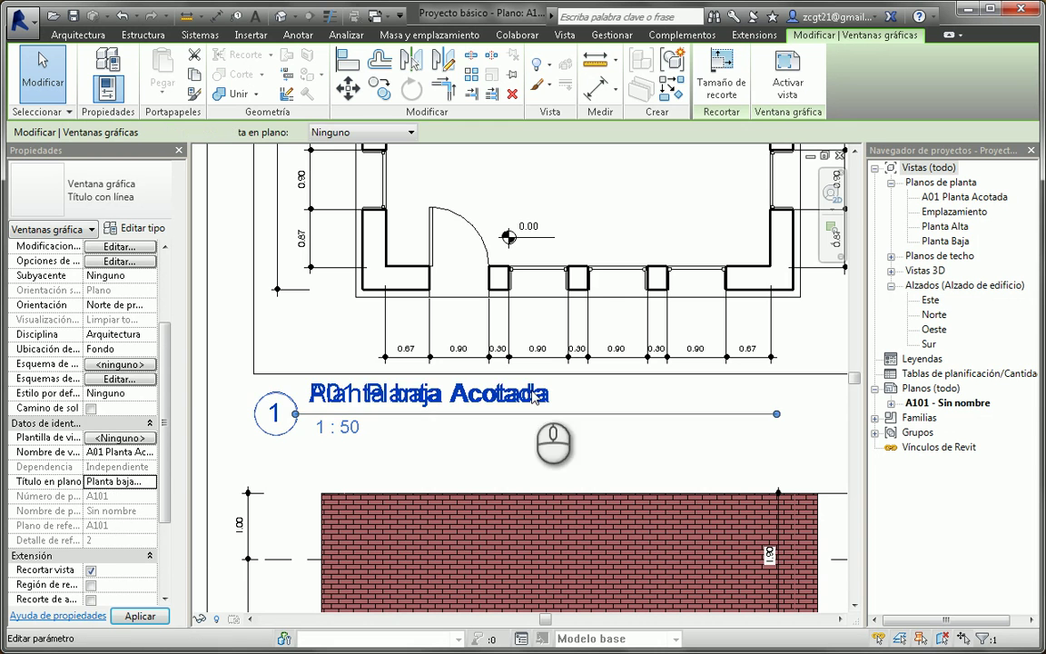
left_click(525, 429)
scroll(524, 432, "up", 3)
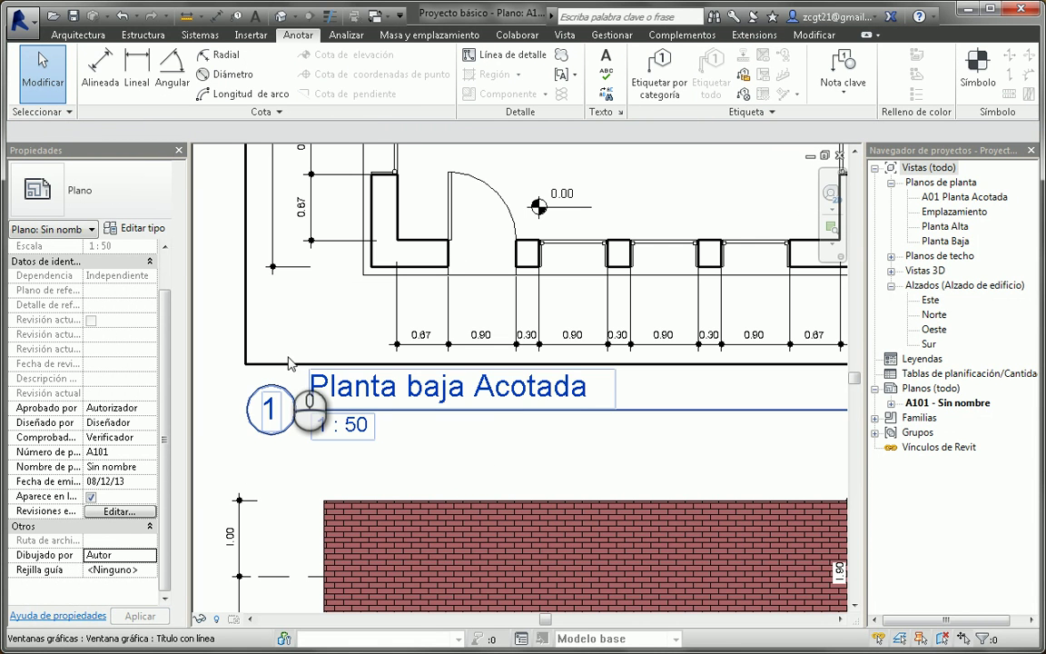
scroll(490, 399, "down", 3)
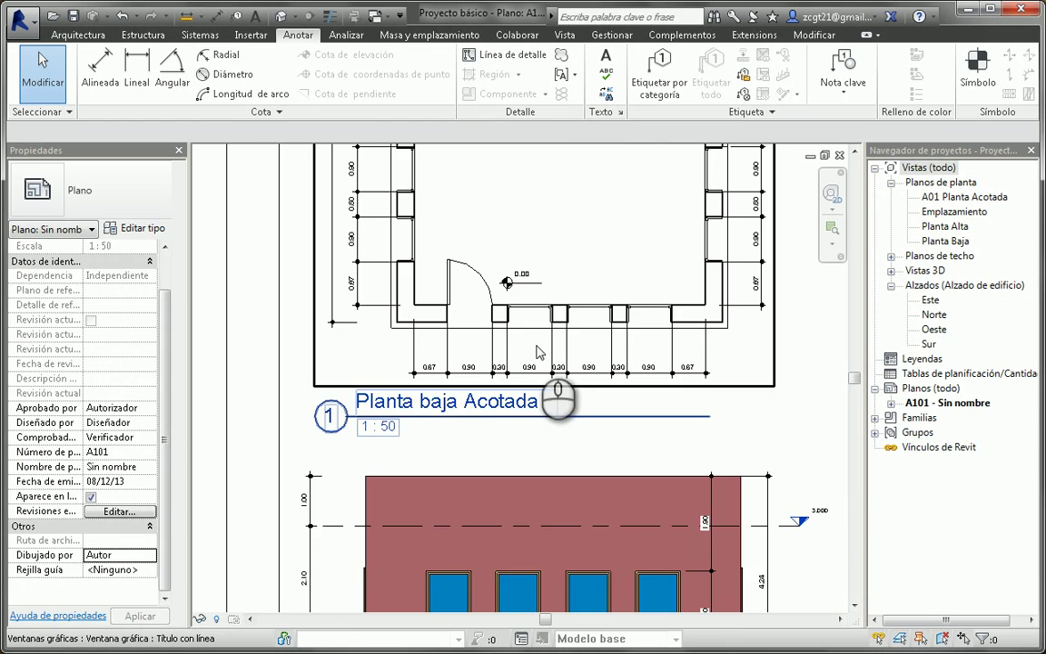
middle_click_drag(526, 326, 507, 364)
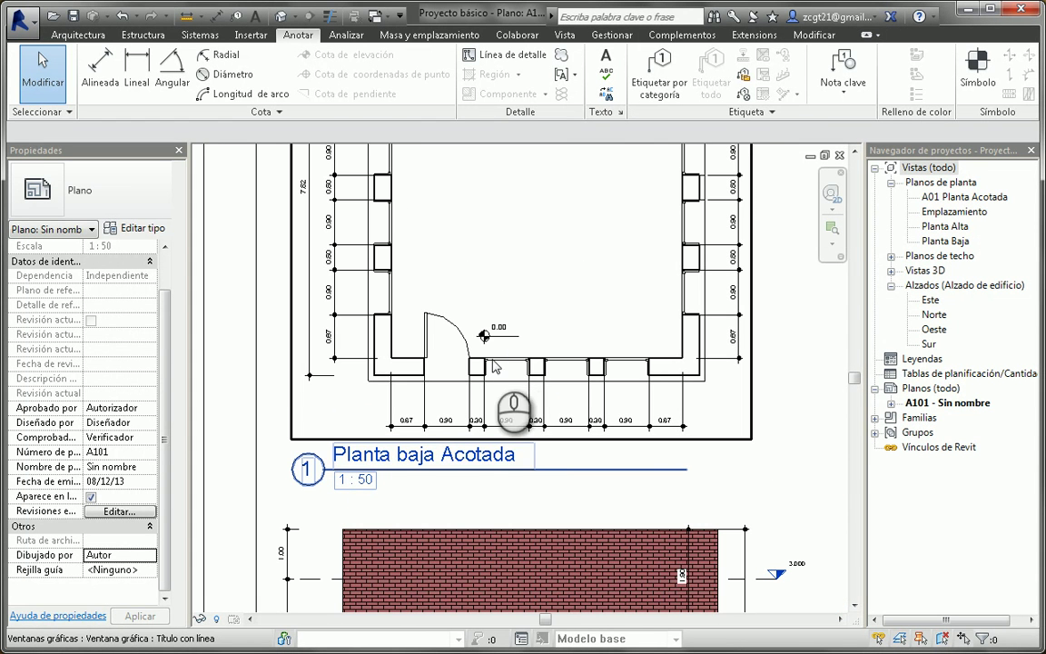
Try the viewport types Sin título and Título sin línea on the Planta baja Acotada viewport
left_click(475, 298)
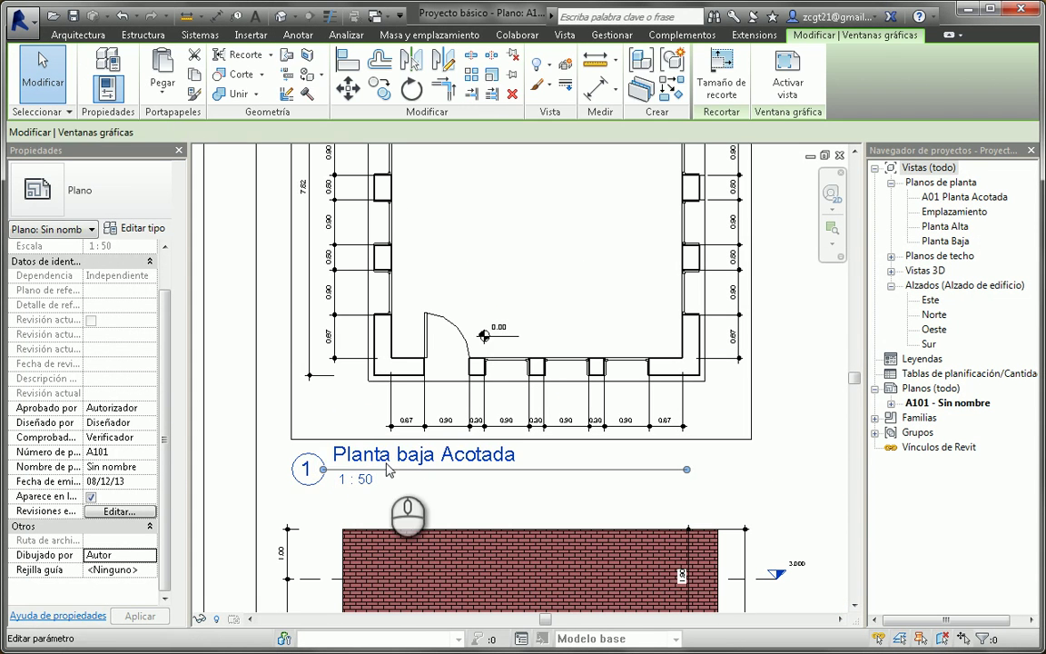
scroll(449, 426, "up", 2)
middle_click_drag(448, 498, 490, 493)
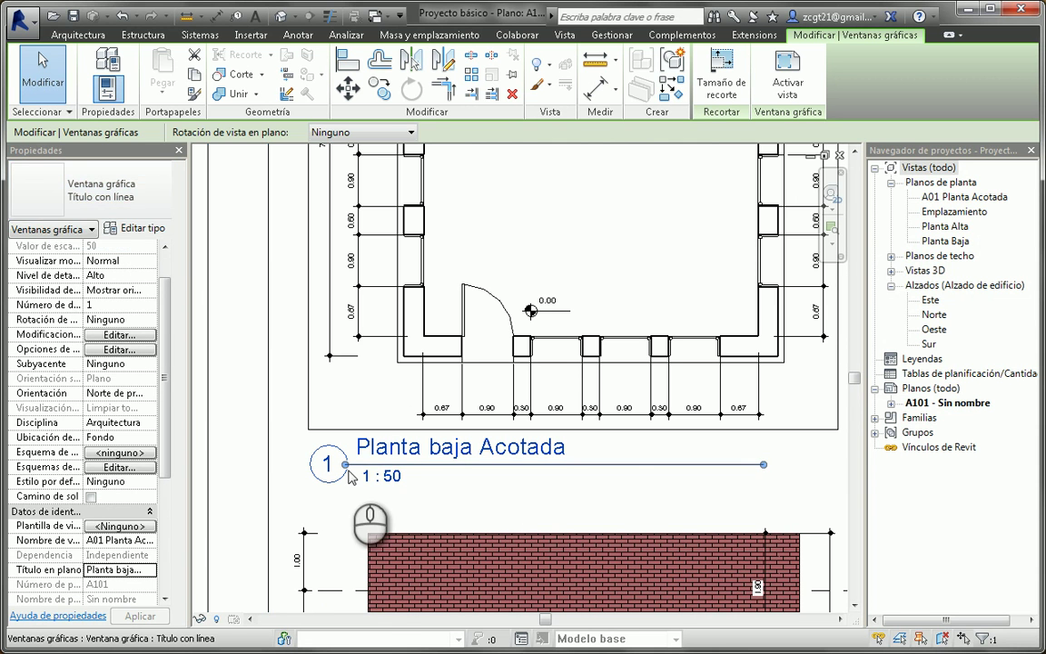
left_click(140, 202)
left_click(91, 241)
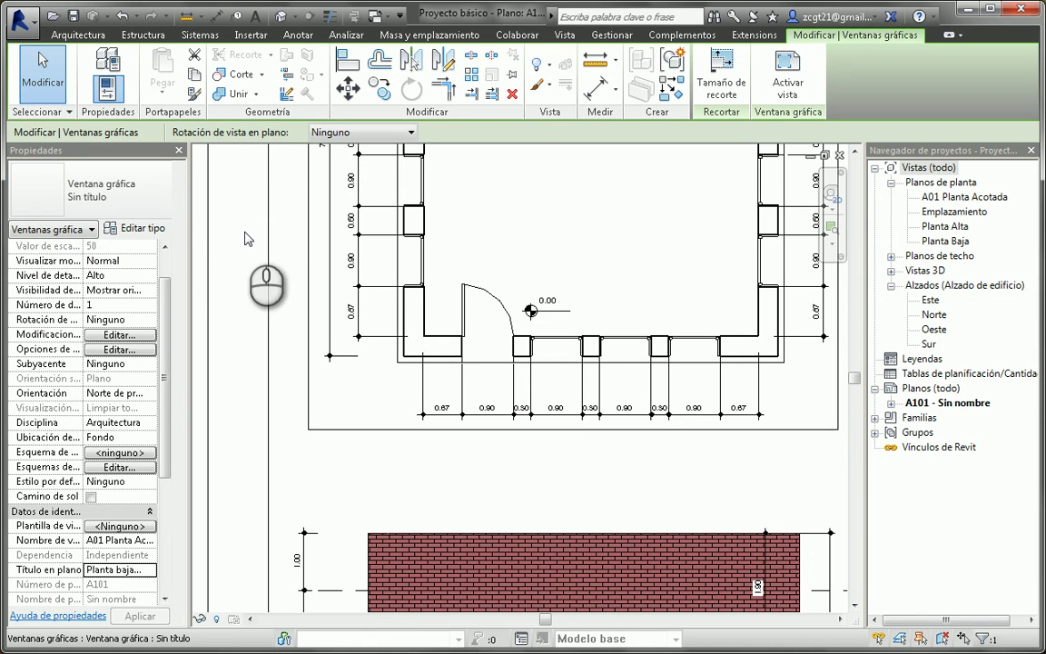
left_click(136, 180)
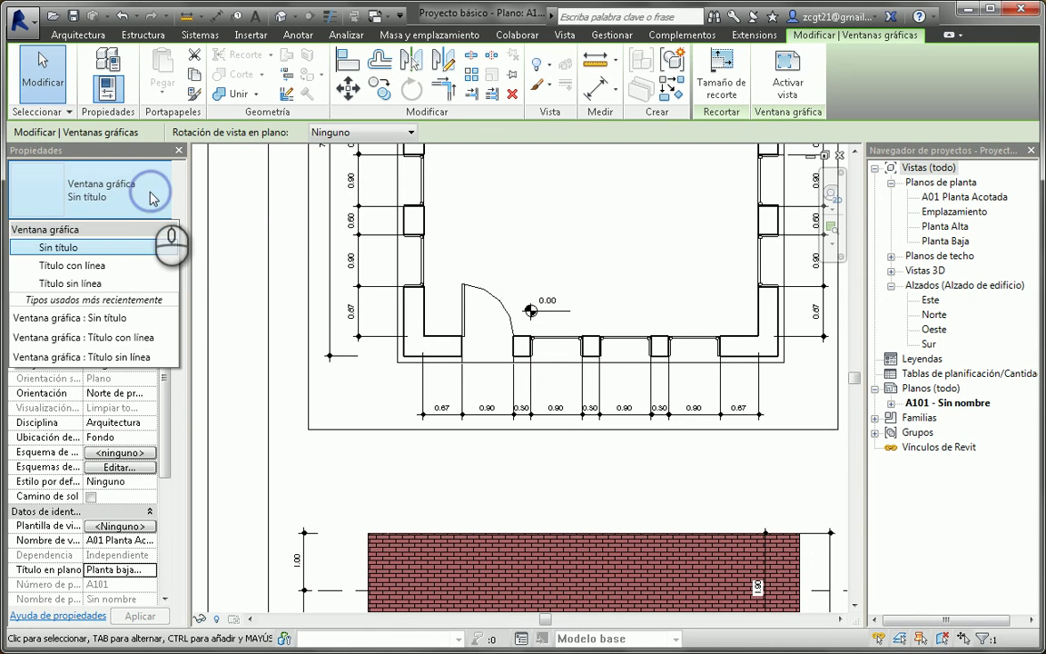
left_click(91, 283)
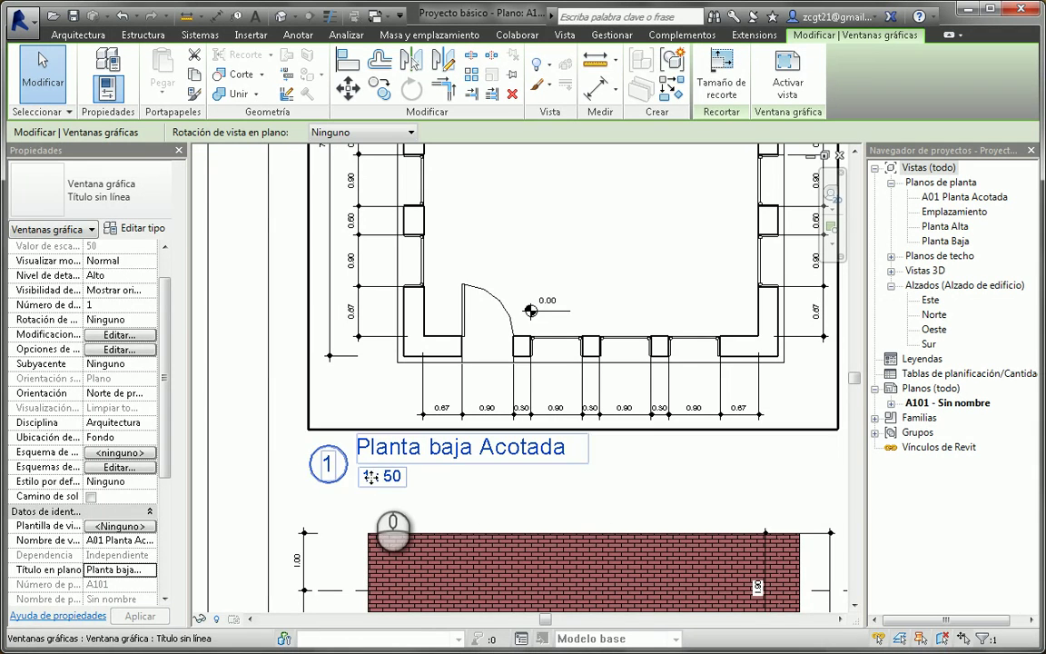
Return the Planta baja Acotada viewport to the Título con línea type and deselect it
left_click(142, 209)
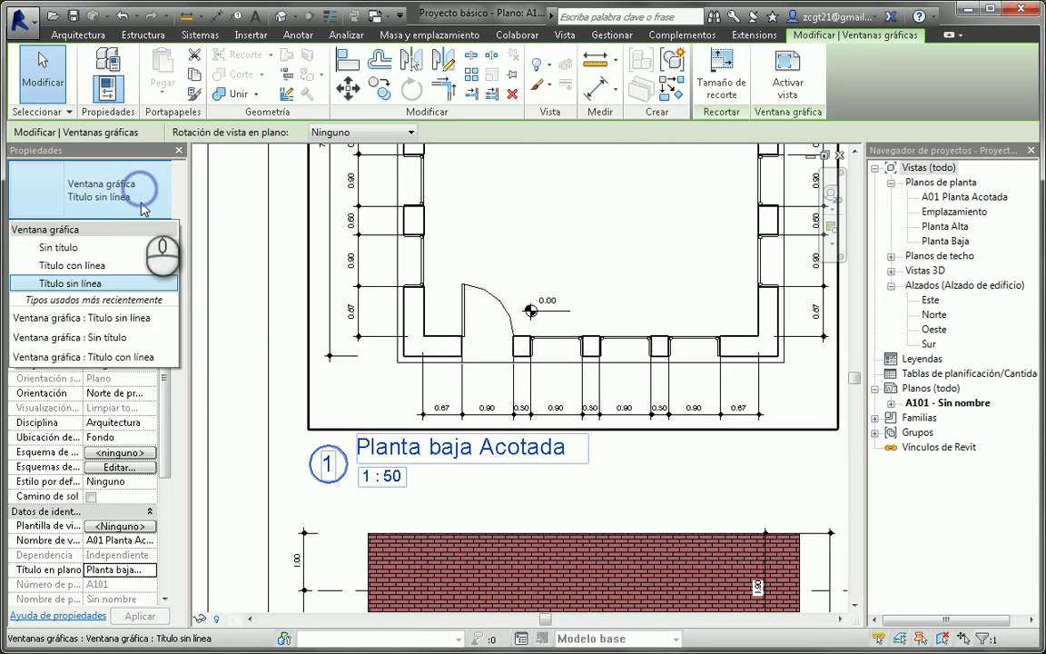
left_click(90, 265)
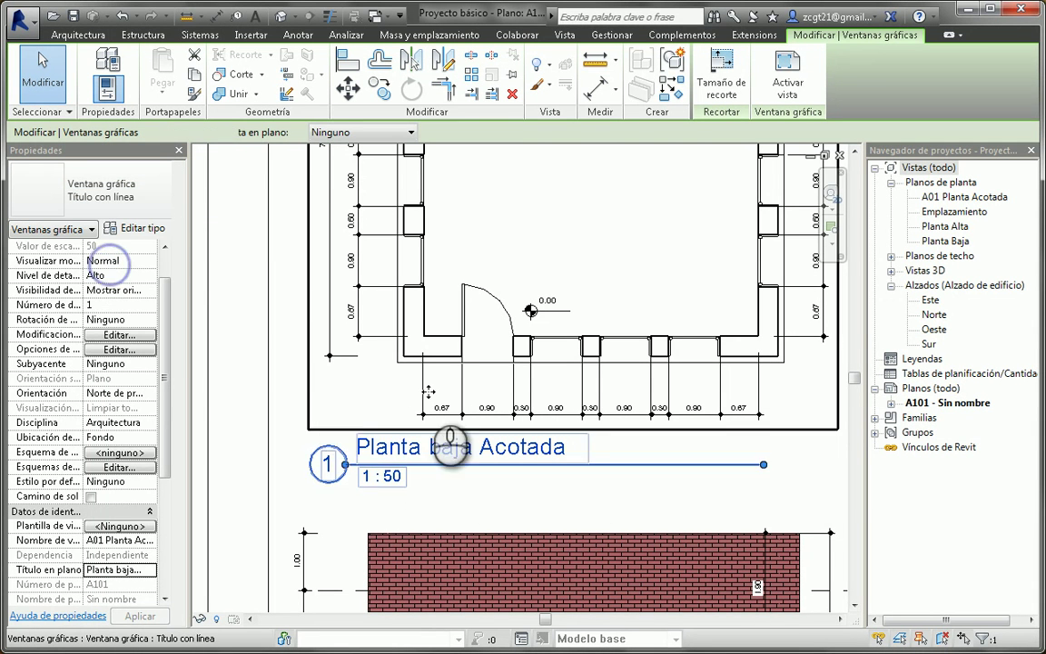
left_click(472, 475)
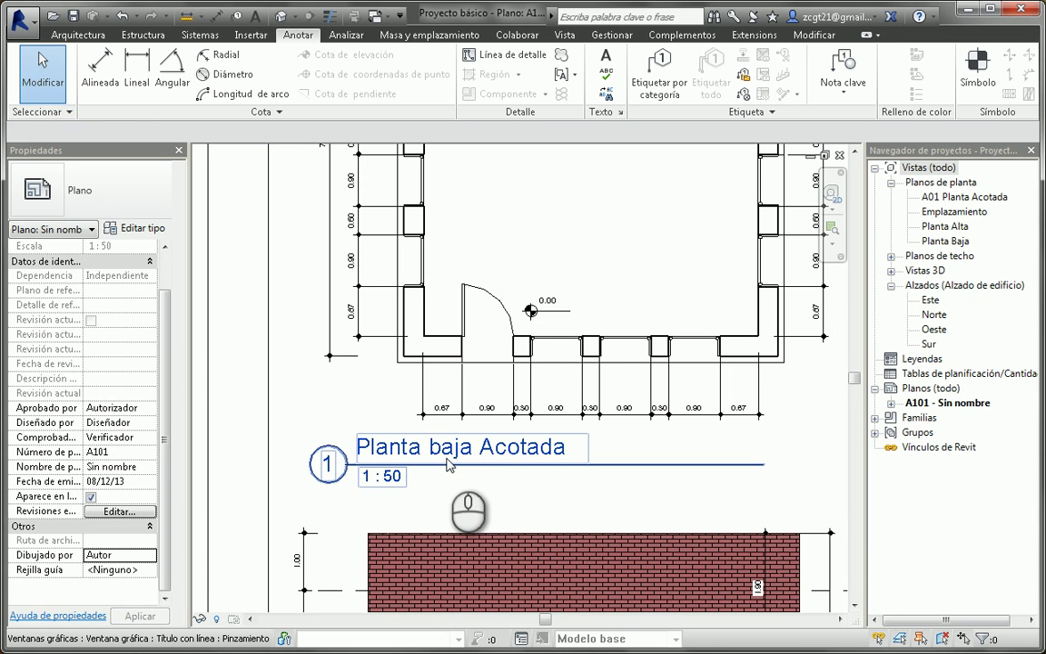
Switch to the 2014 Pérgola project and examine the custom view titles of the column and wall details on sheet E300
double_click(300, 396)
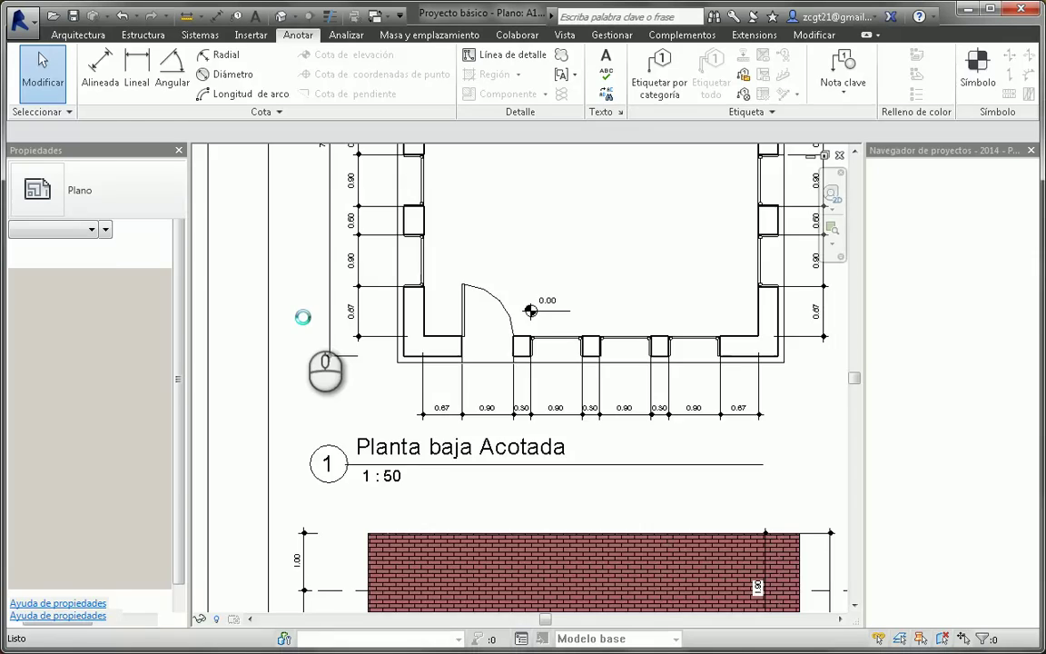
scroll(534, 265, "up", 5)
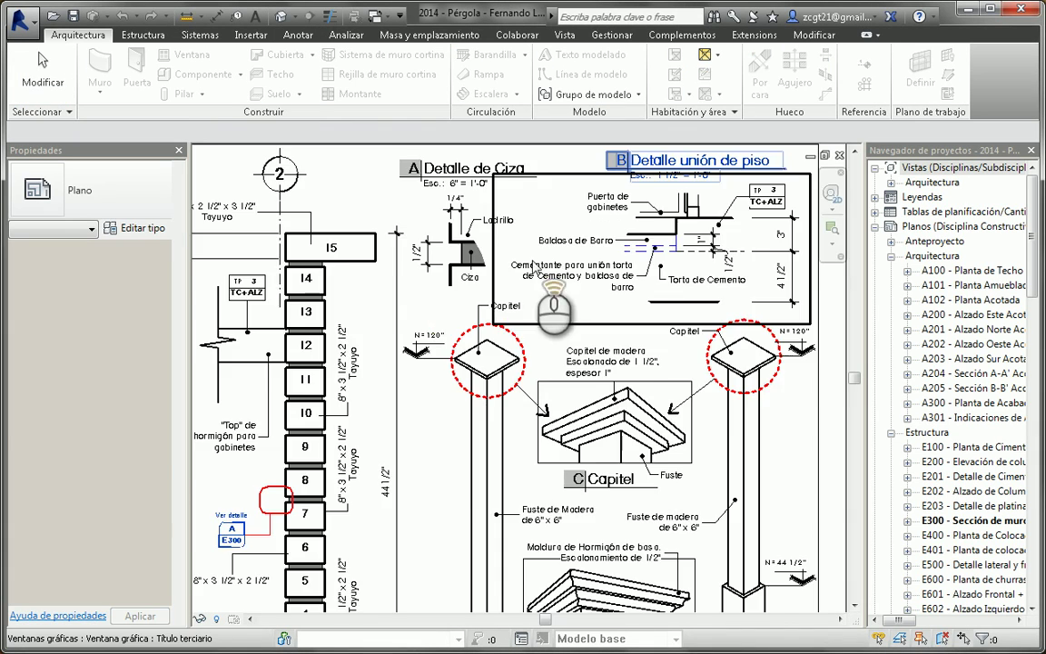
scroll(536, 391, "up", 3)
middle_click_drag(524, 403, 547, 222)
scroll(611, 436, "down", 5)
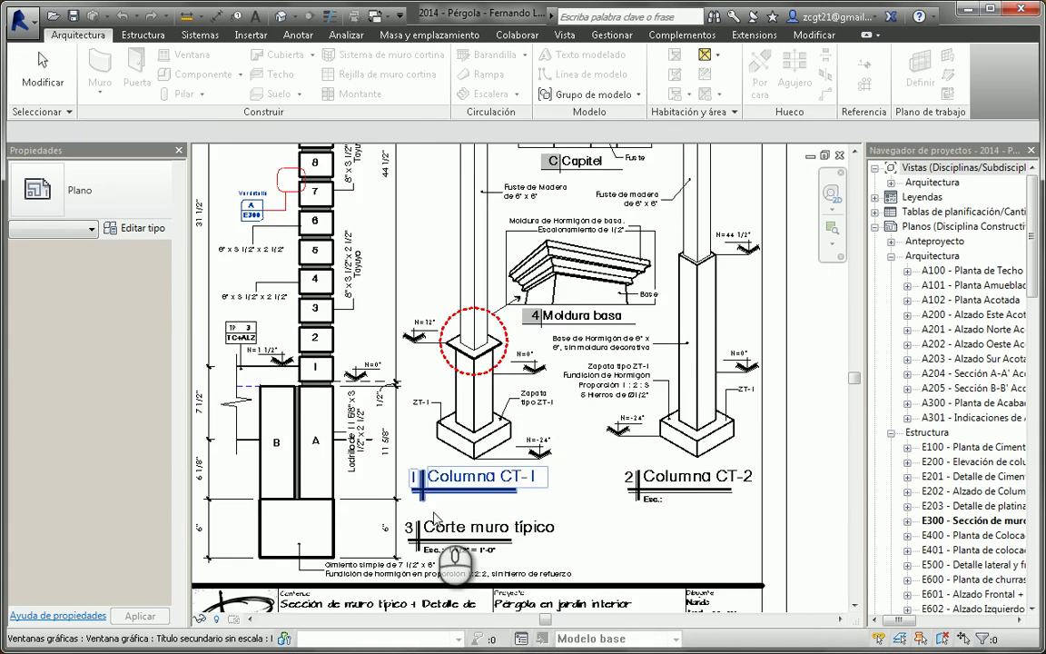
scroll(428, 513, "up", 3)
middle_click_drag(533, 483, 491, 455)
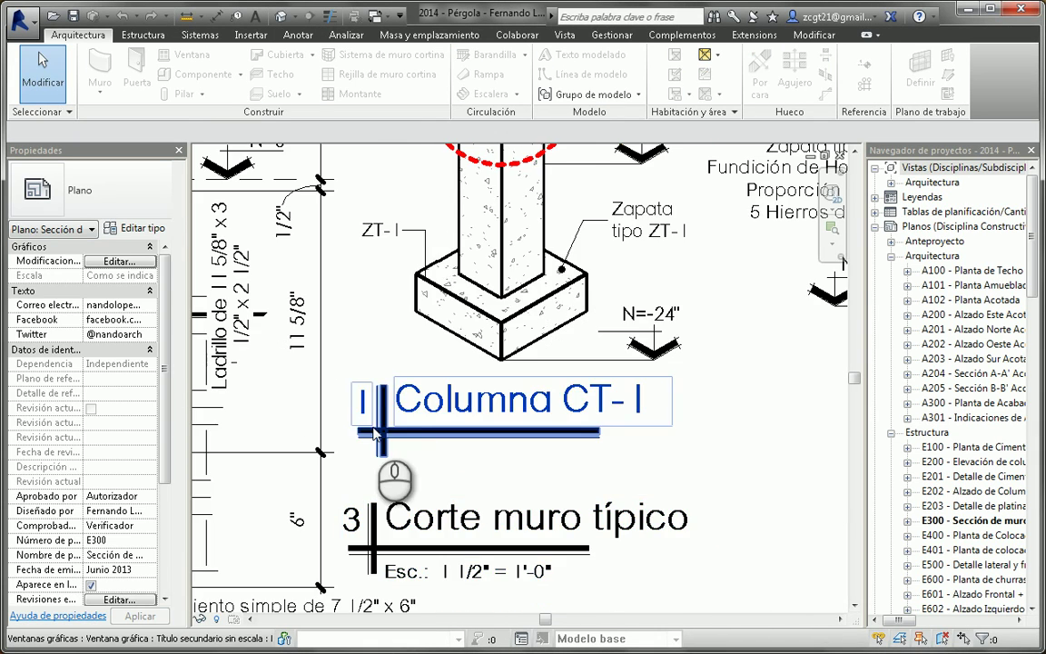
middle_click_drag(398, 445, 378, 407)
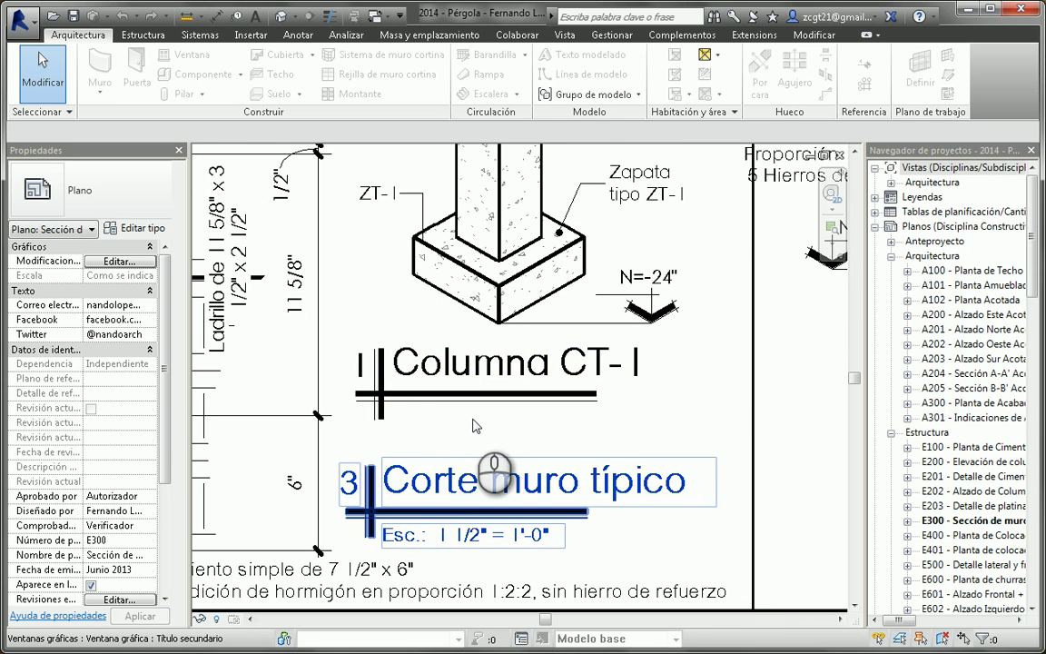
scroll(510, 333, "down", 1)
middle_click_drag(508, 330, 647, 448)
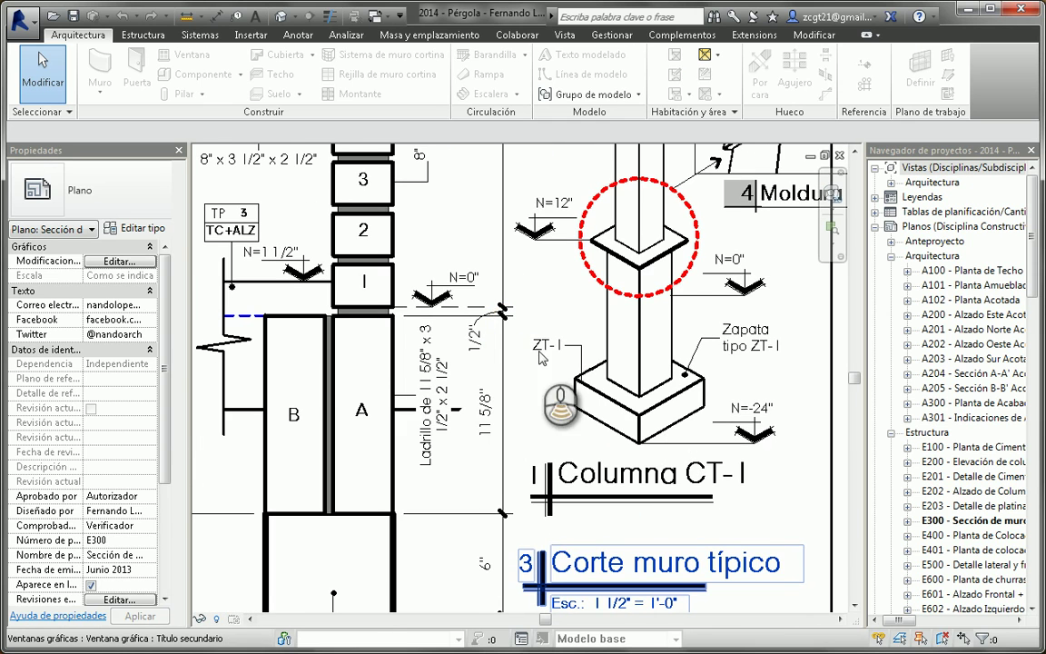
middle_click_drag(543, 323, 553, 413)
scroll(478, 327, "down", 2)
scroll(540, 364, "down", 2)
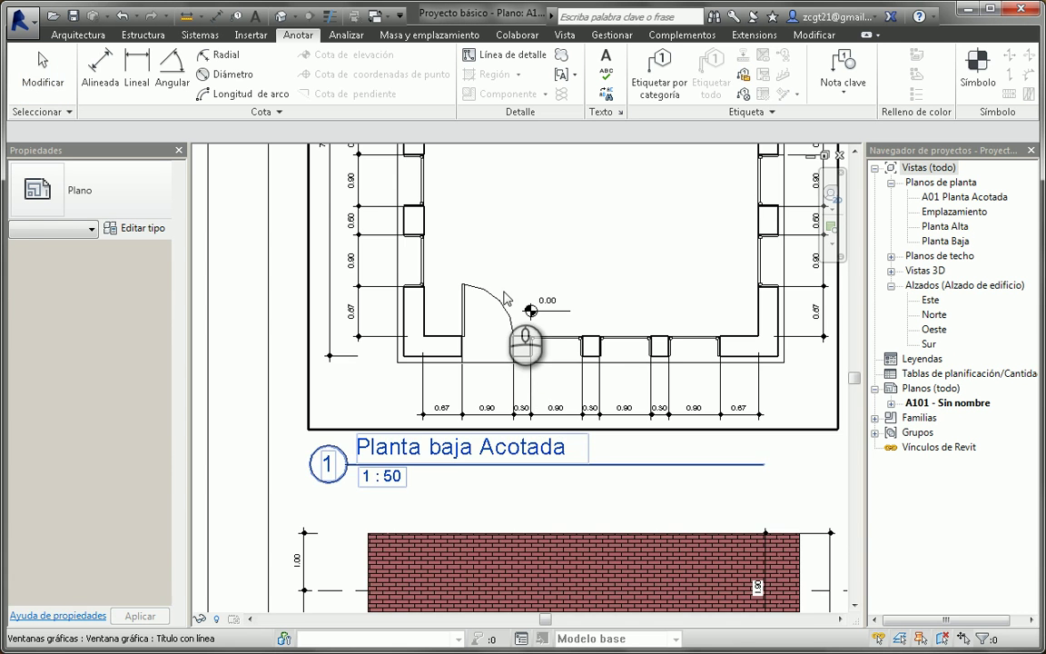
From the Proyecto básico project, create a new annotation symbol family using the Título de vista métrica template
scroll(545, 298, "down", 2)
middle_click_drag(553, 292, 478, 411)
scroll(492, 363, "down", 2)
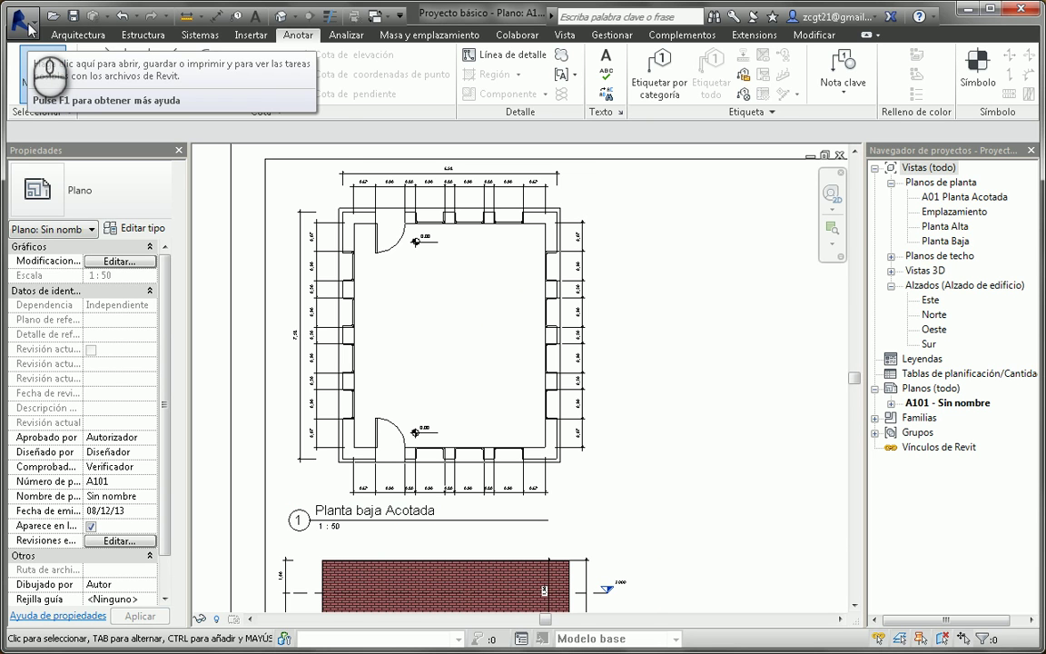
left_click(29, 27)
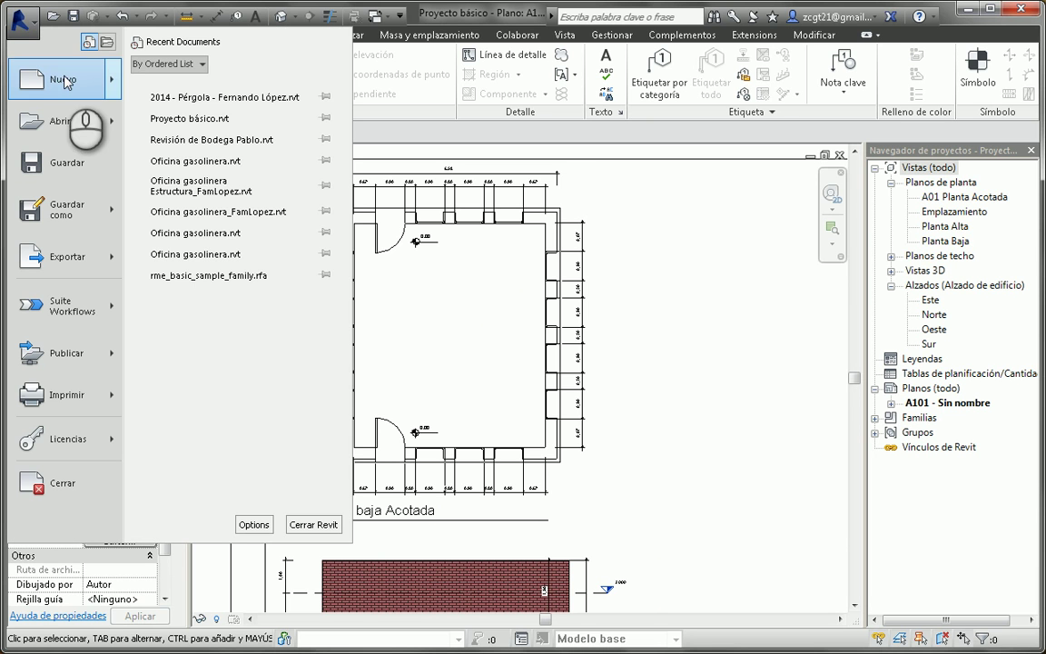
mouse_move(57, 76)
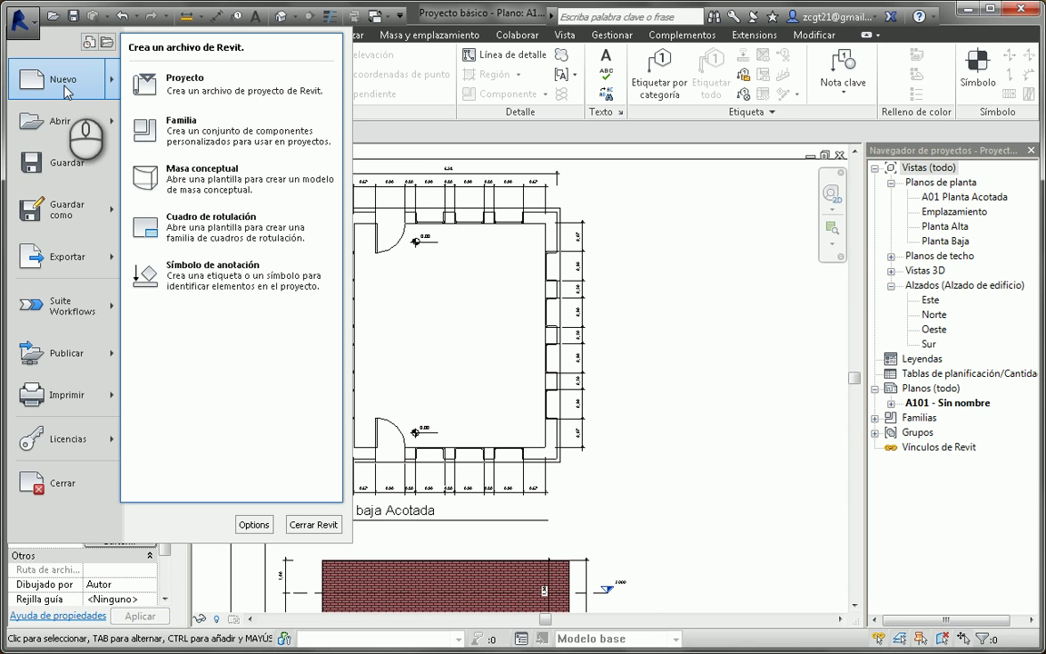
left_click(278, 276)
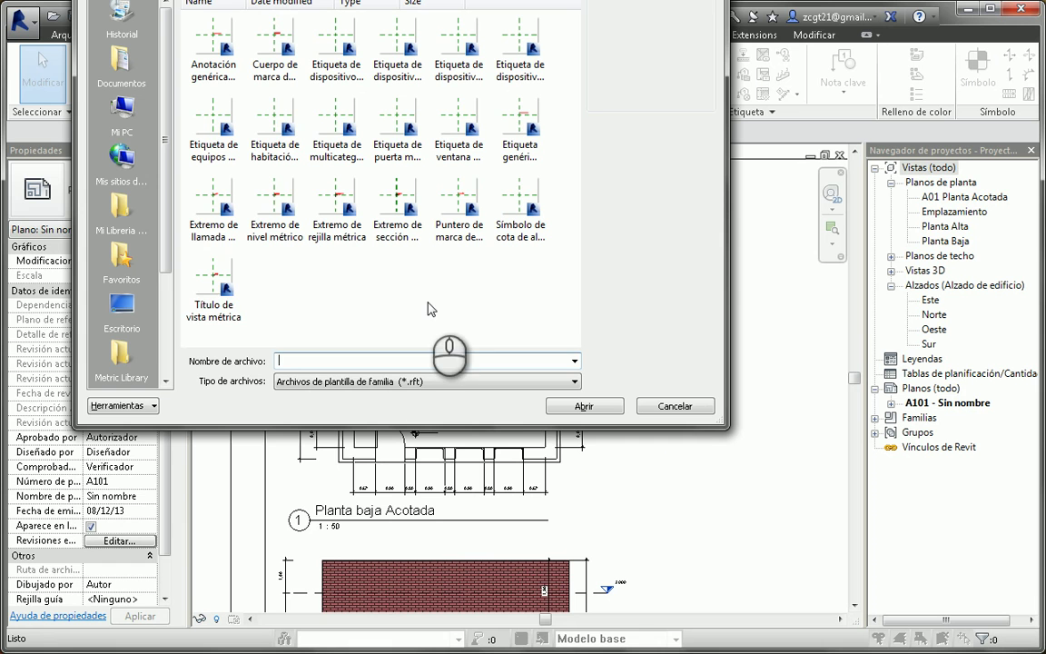
left_click(214, 287)
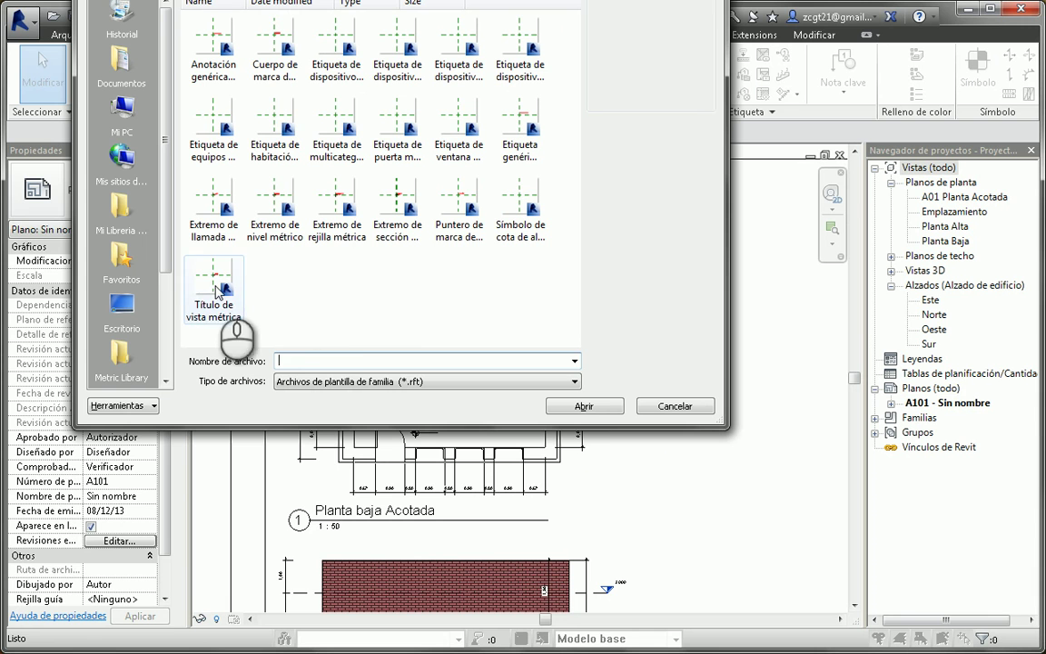
left_click(583, 407)
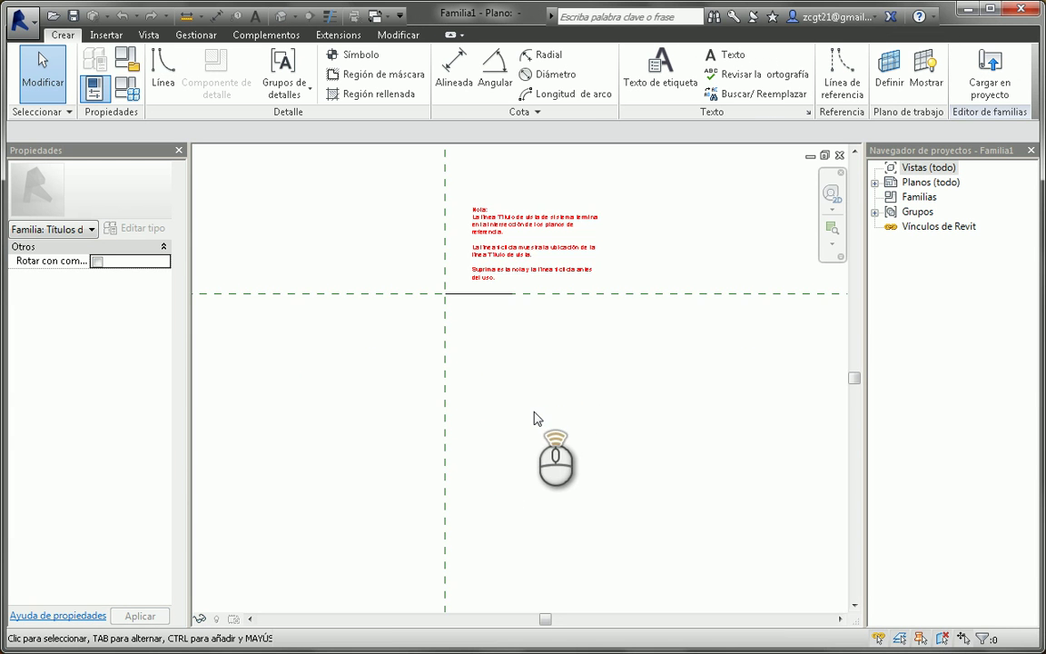
Read the template's red note about the view title line and the dummy line
scroll(493, 352, "up", 5)
middle_click_drag(565, 425, 514, 532)
left_click(481, 284)
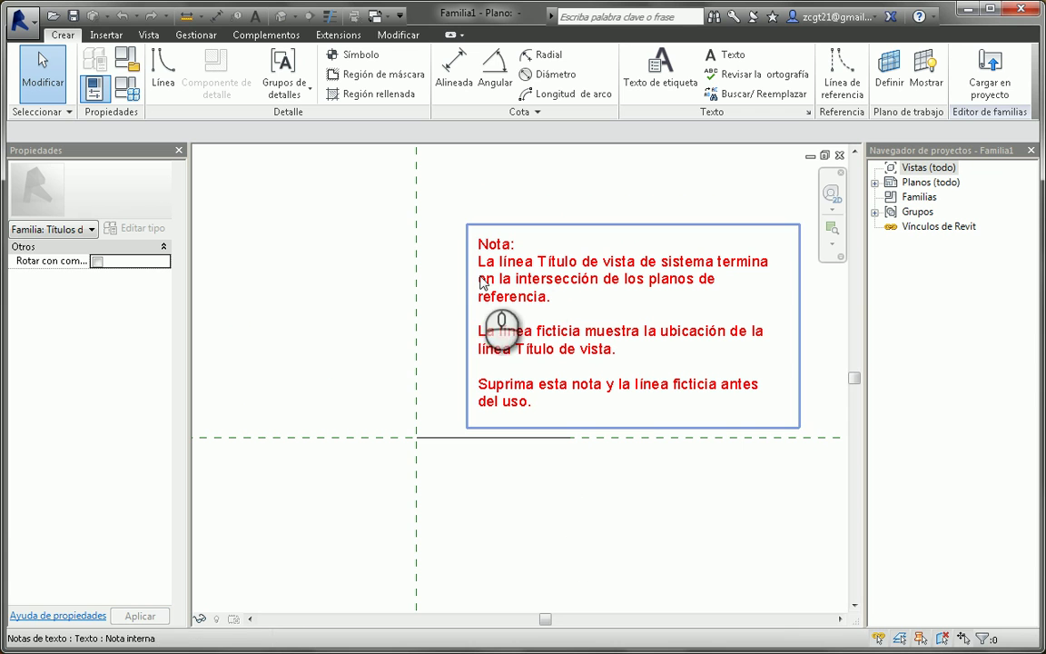
left_click(628, 422)
left_click(488, 282)
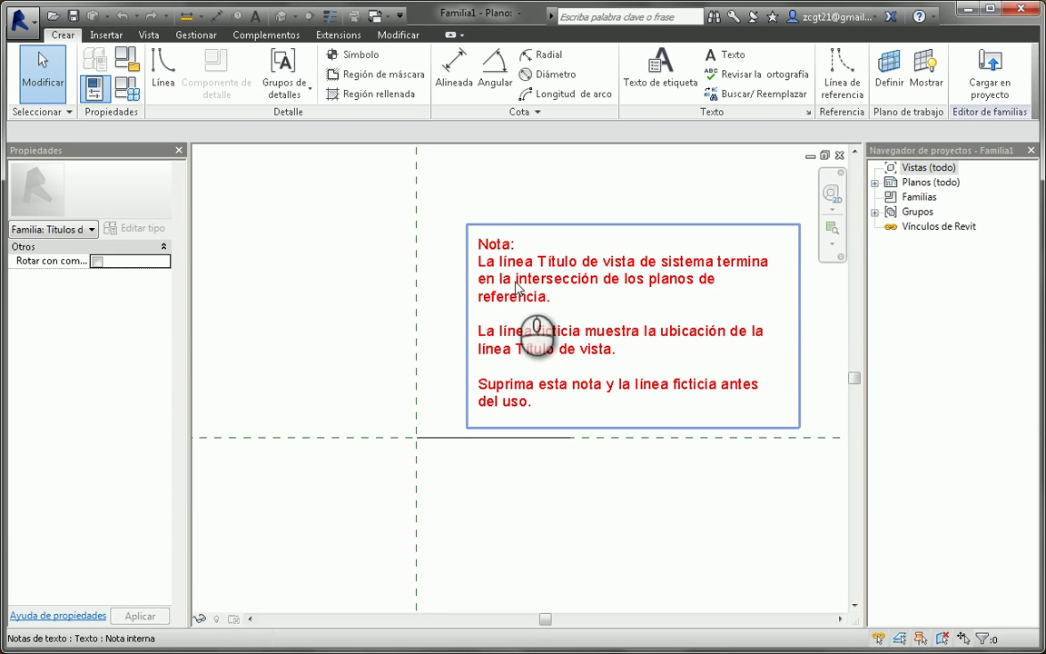
left_click(427, 281)
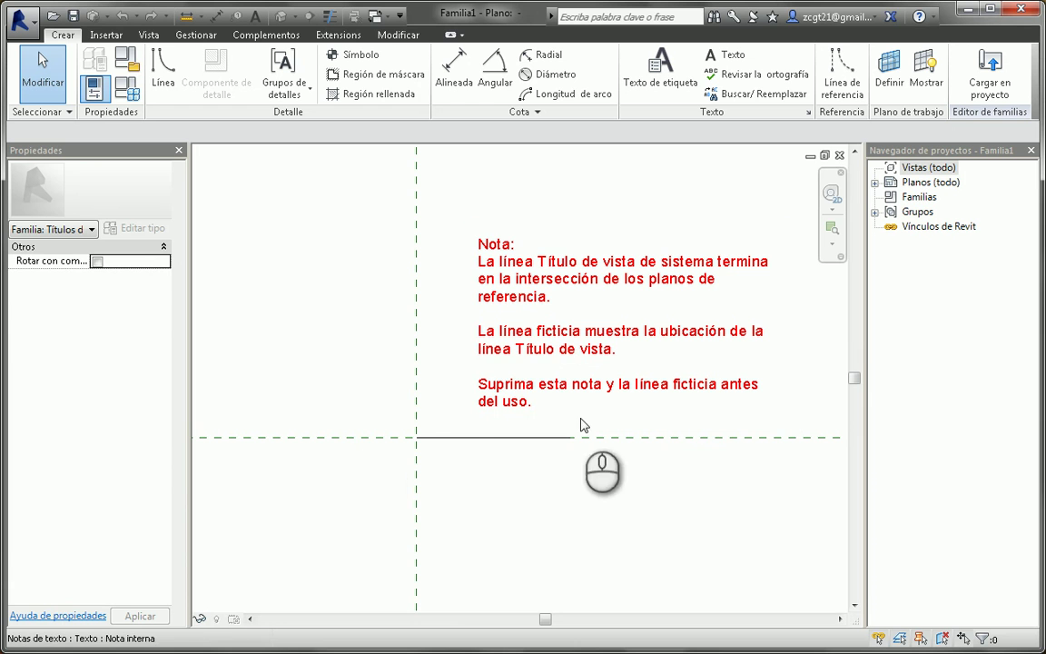
Move the template's red note up and away from the dummy line, then deselect it
left_click(498, 338)
left_click(474, 439)
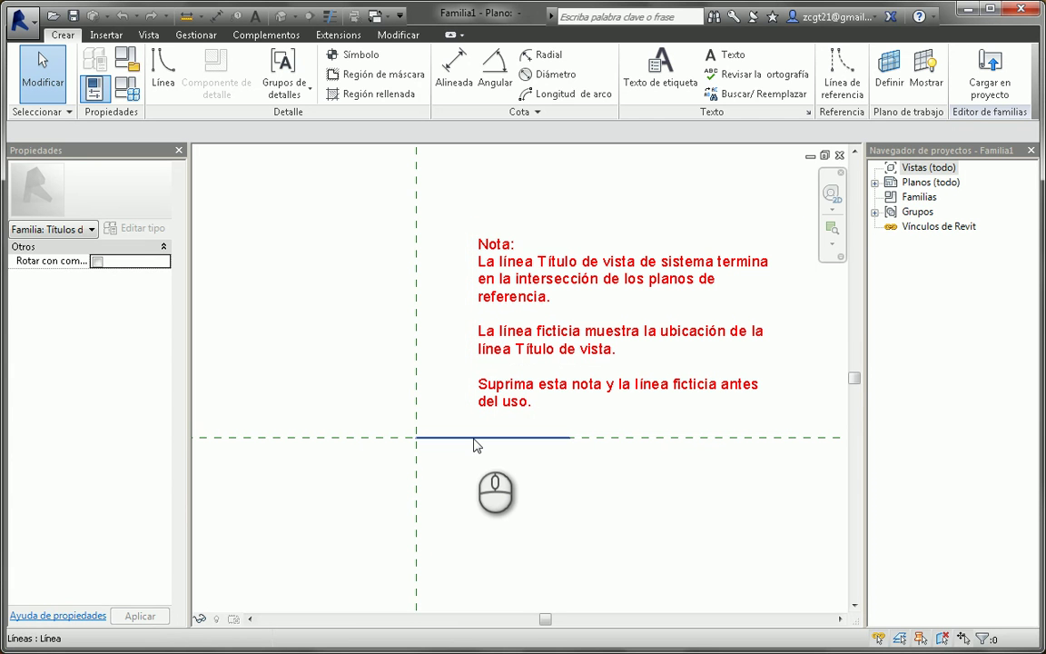
left_click(550, 352)
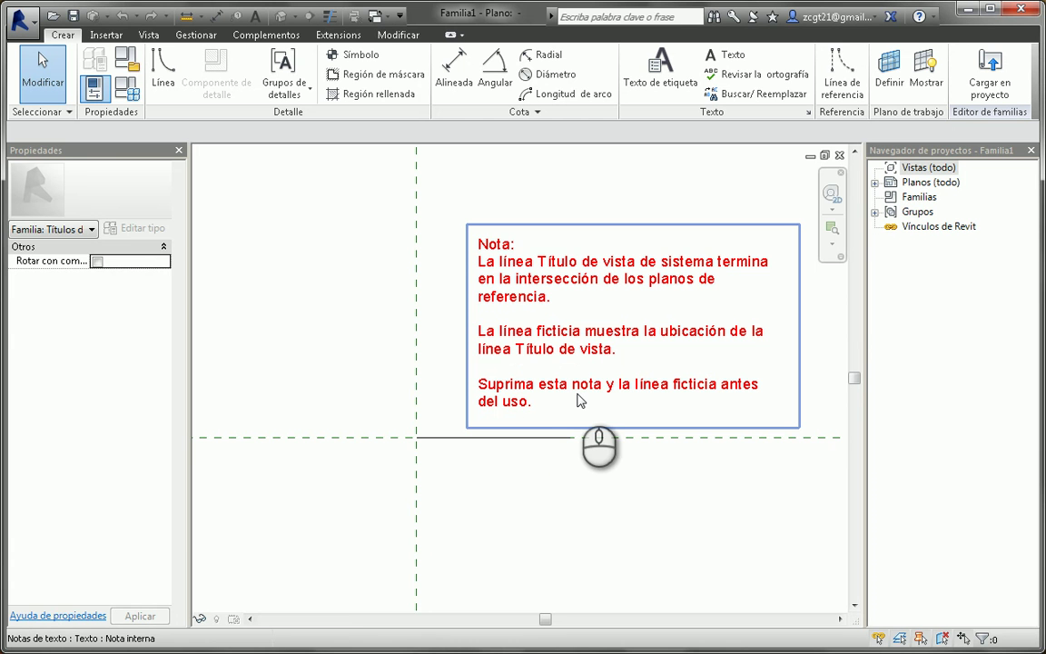
left_click(506, 490)
scroll(507, 490, "down", 1)
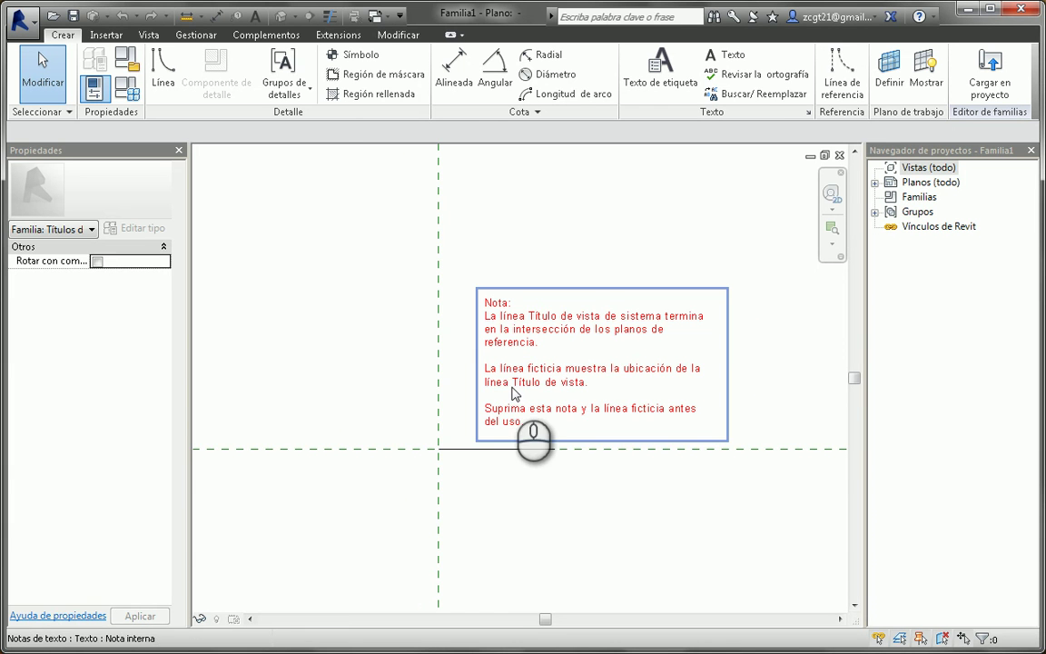
left_click_drag(511, 394, 598, 287)
left_click(549, 548)
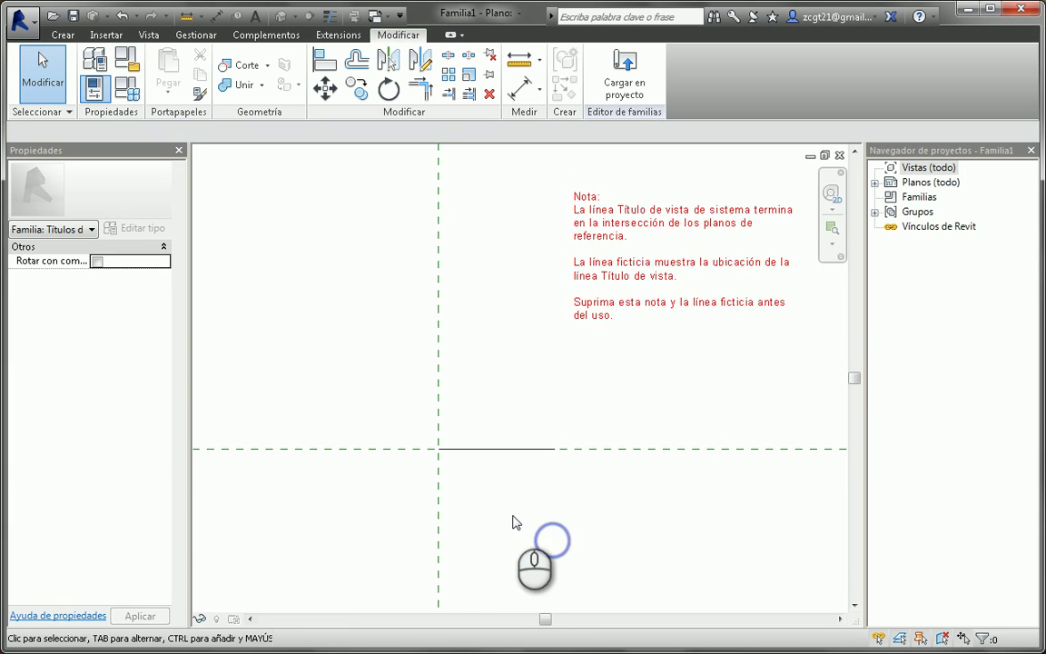
Examine the reference plane intersection and the dummy line that starts there
scroll(490, 454, "up", 3)
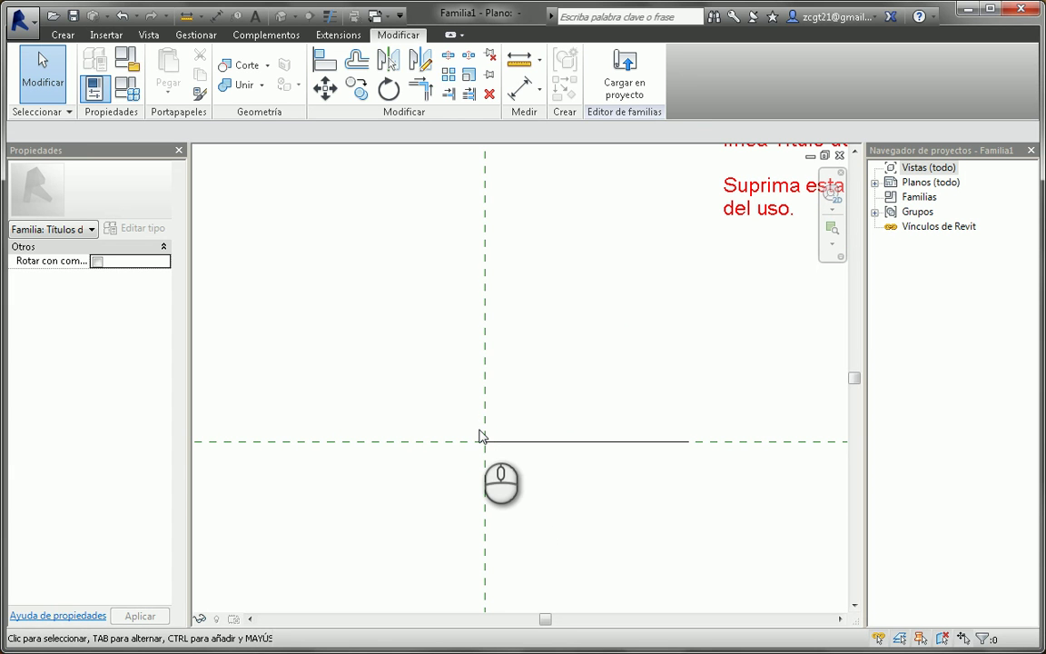
scroll(511, 458, "up", 3)
scroll(511, 464, "down", 3)
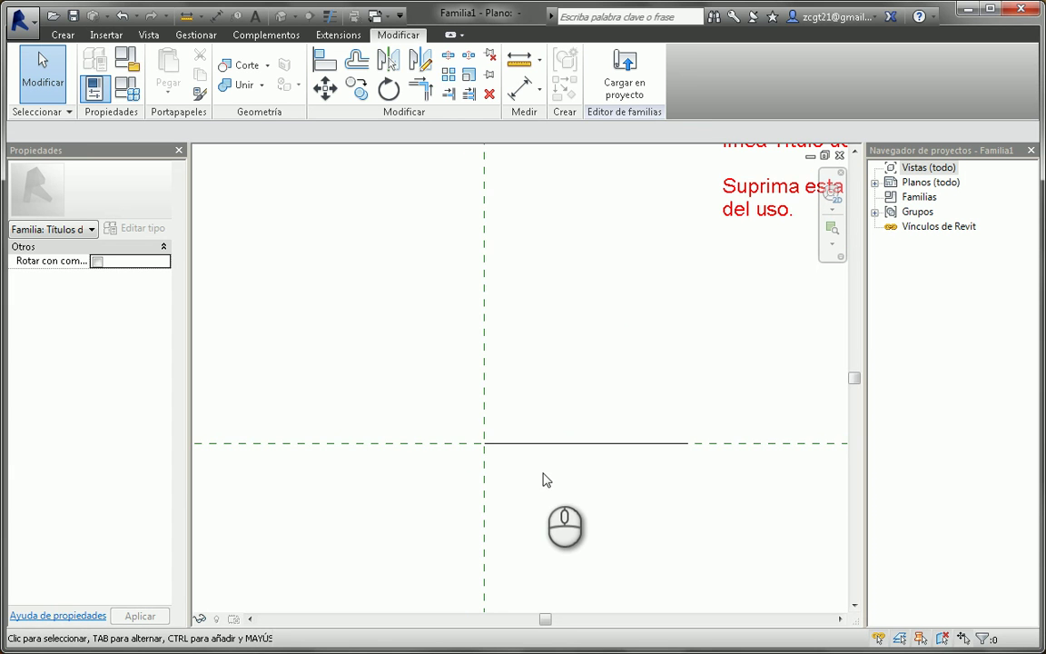
middle_click_drag(544, 478, 521, 512)
scroll(368, 458, "up", 3)
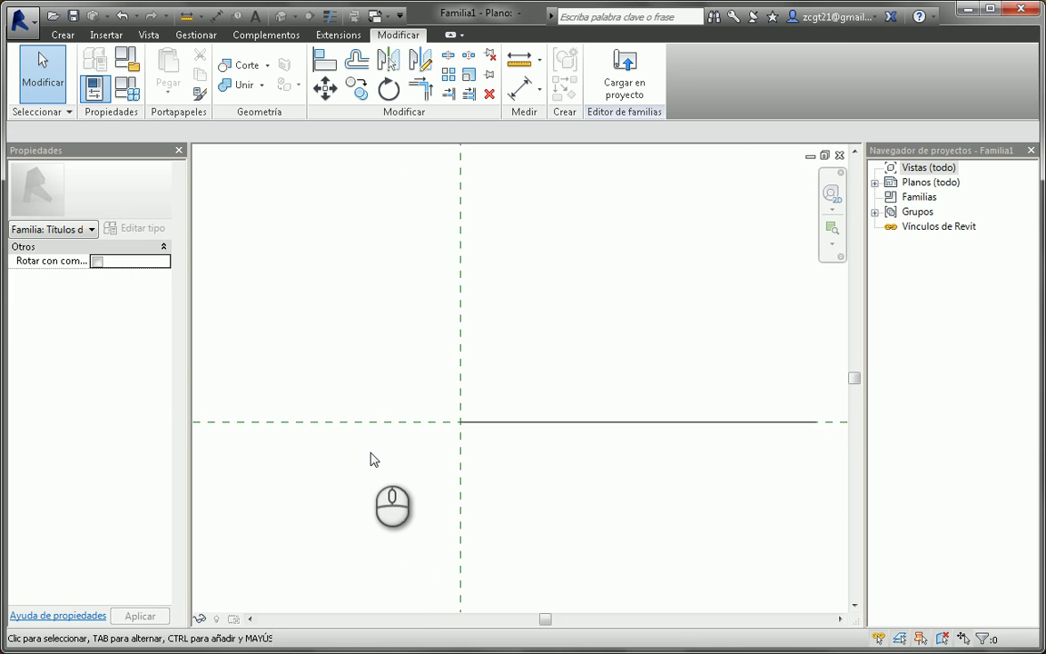
scroll(385, 453, "down", 4)
middle_click_drag(469, 465, 546, 444)
scroll(478, 404, "up", 2)
middle_click_drag(445, 402, 442, 357)
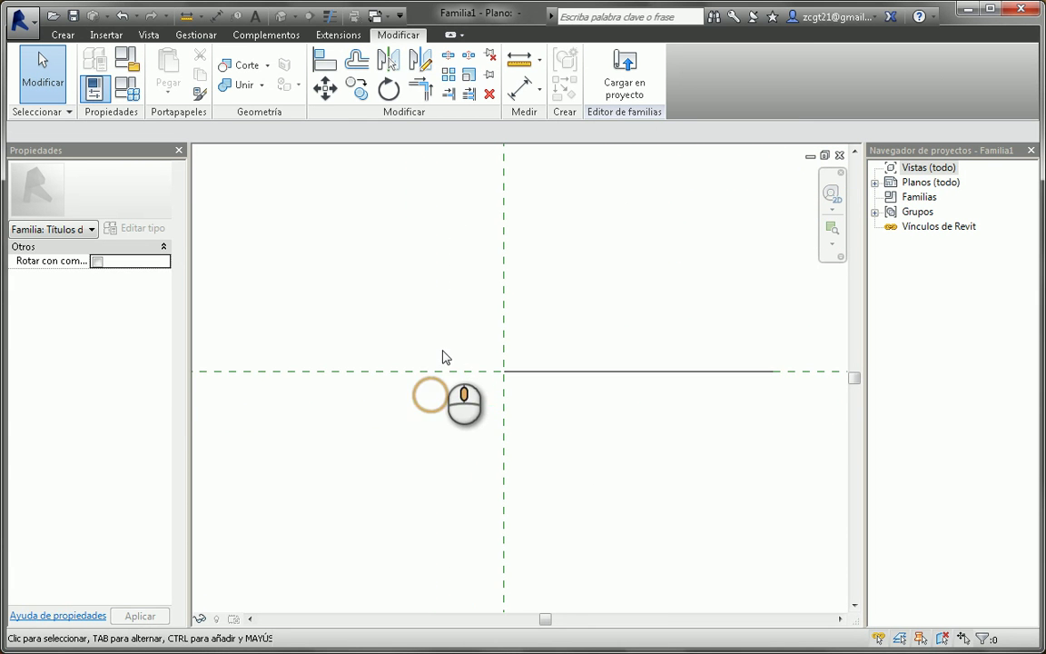
left_click(63, 36)
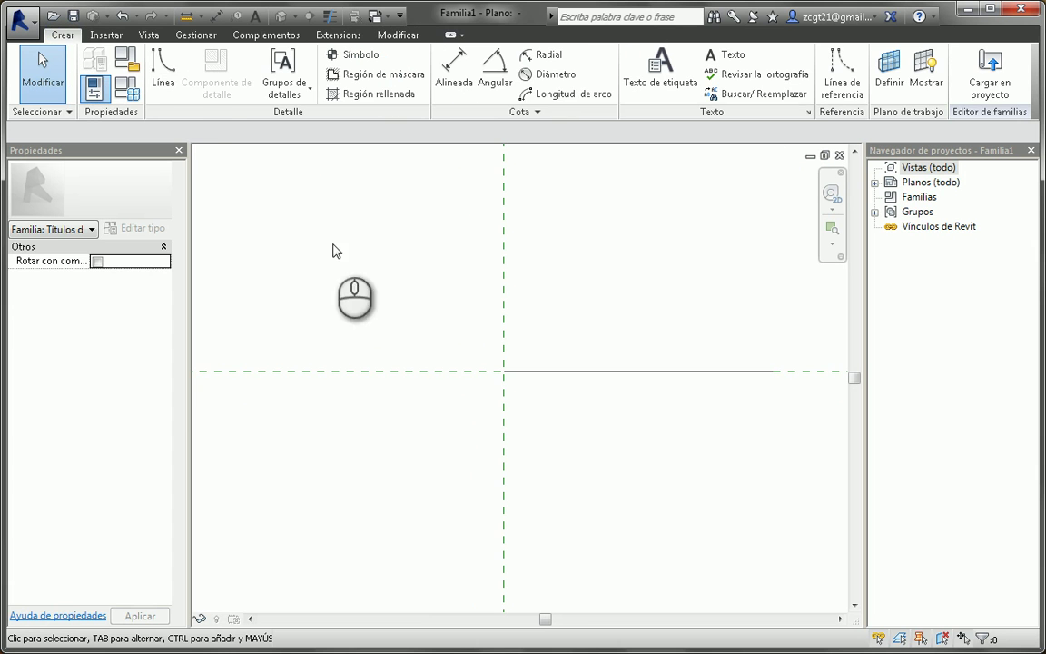
left_click(163, 73)
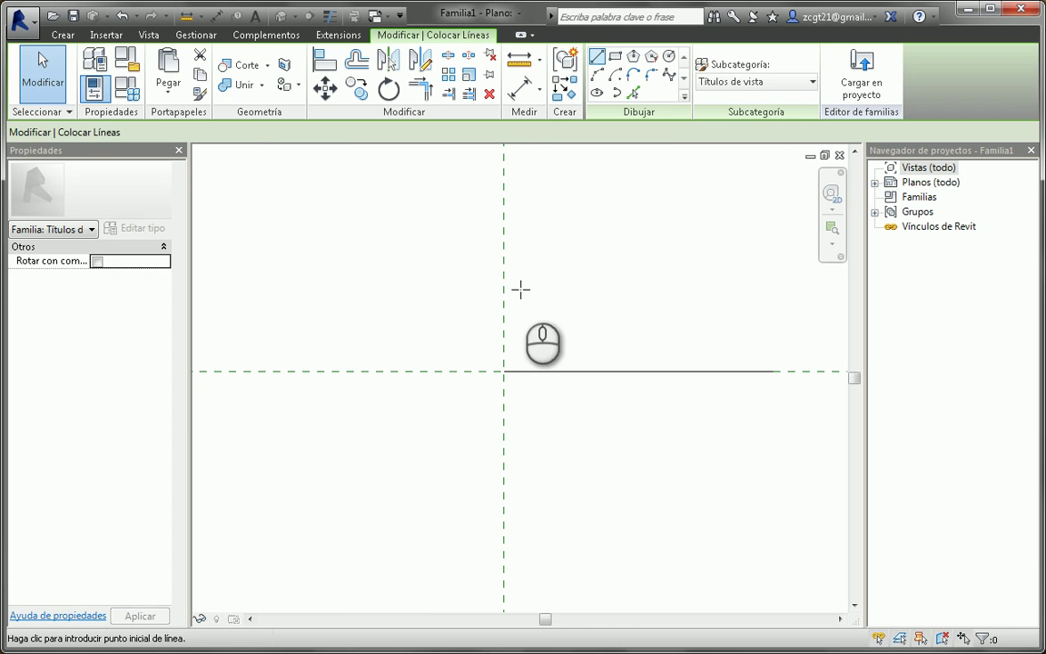
left_click(614, 58)
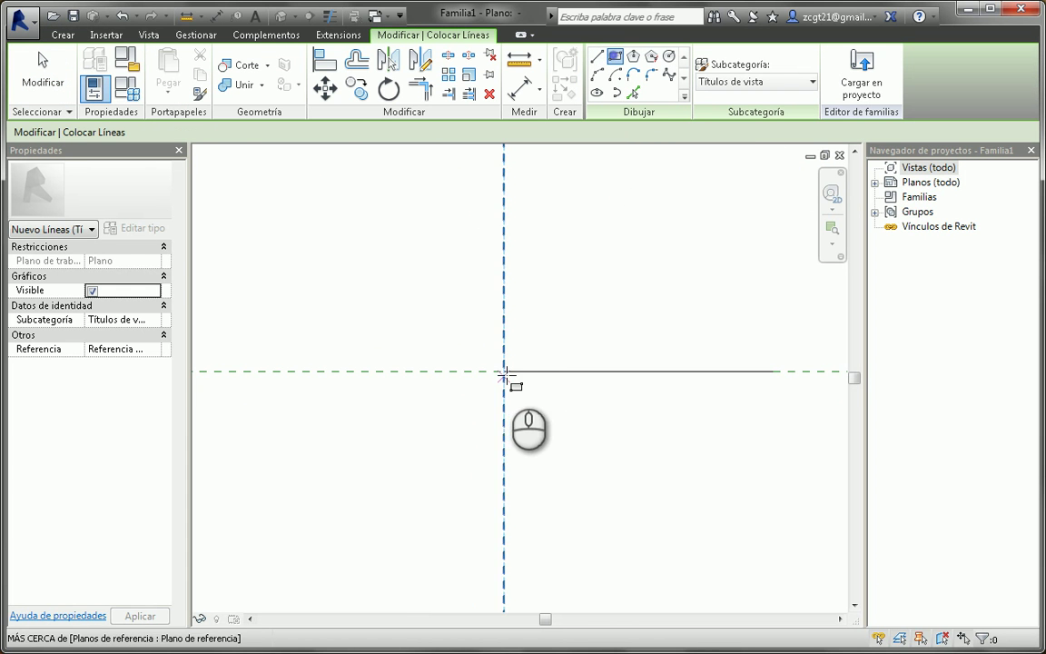
Start a filled region and set the Negro uniforme type's color to grey RGB 192-192-192
left_click(62, 35)
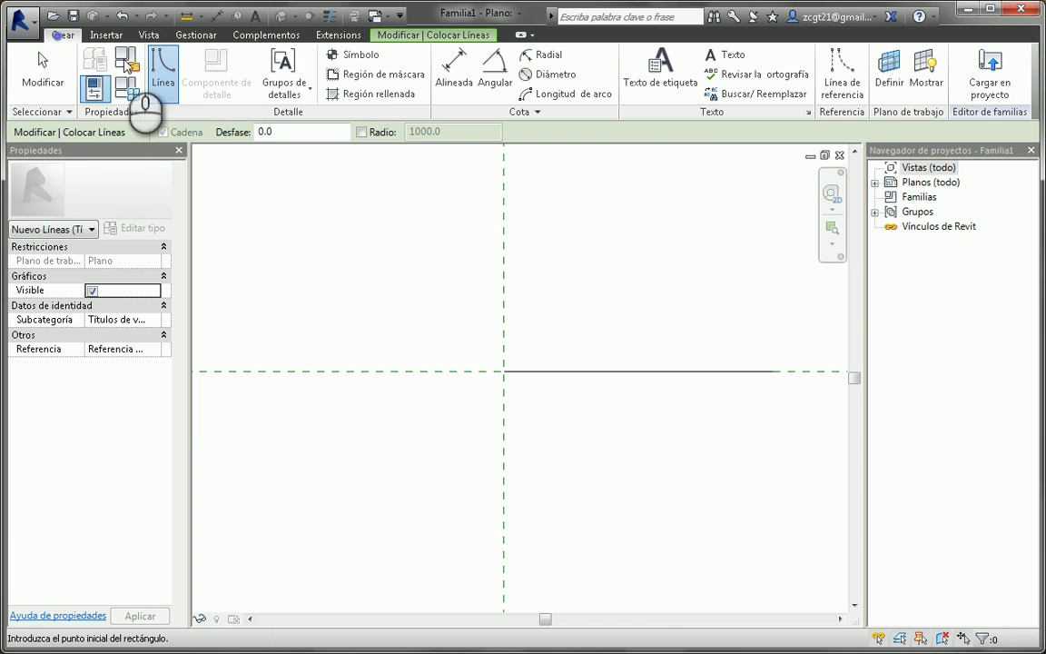
left_click(379, 93)
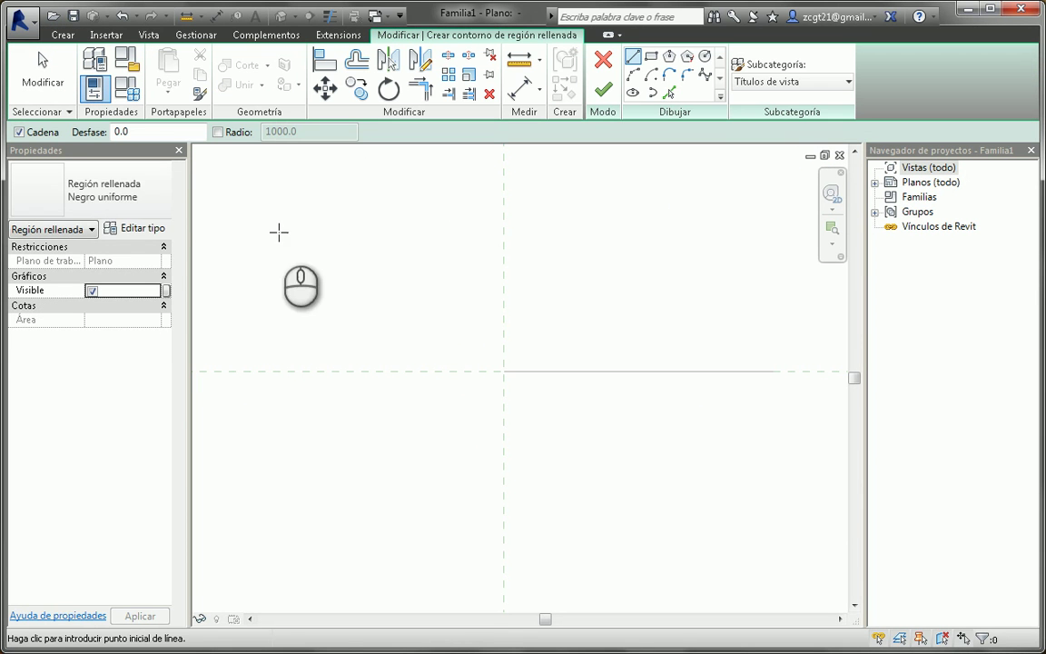
left_click(142, 198)
left_click(143, 198)
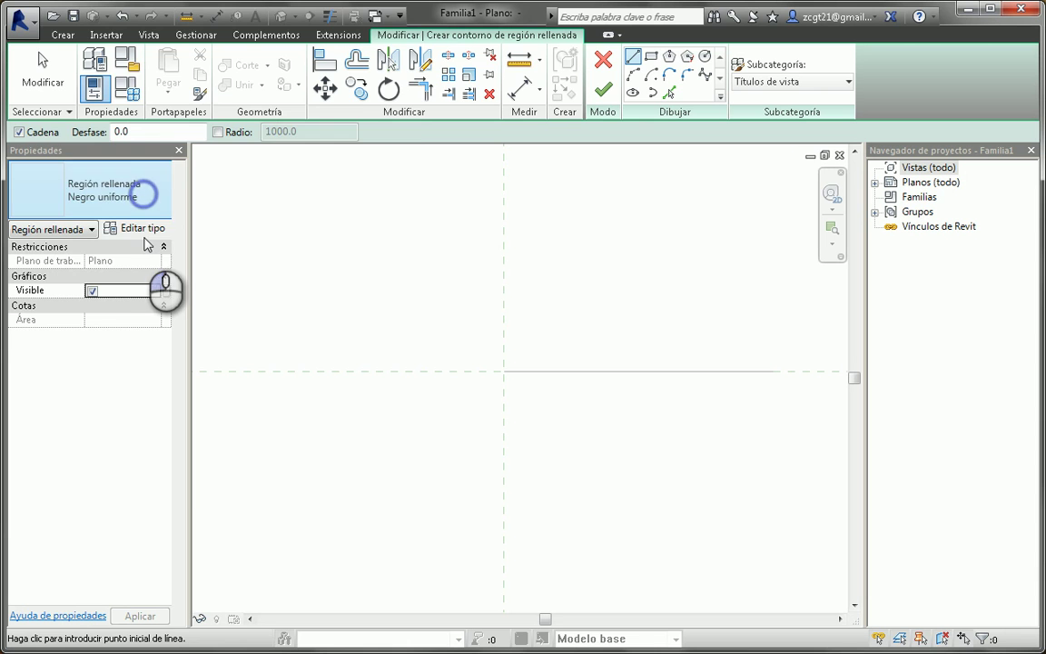
left_click(155, 227)
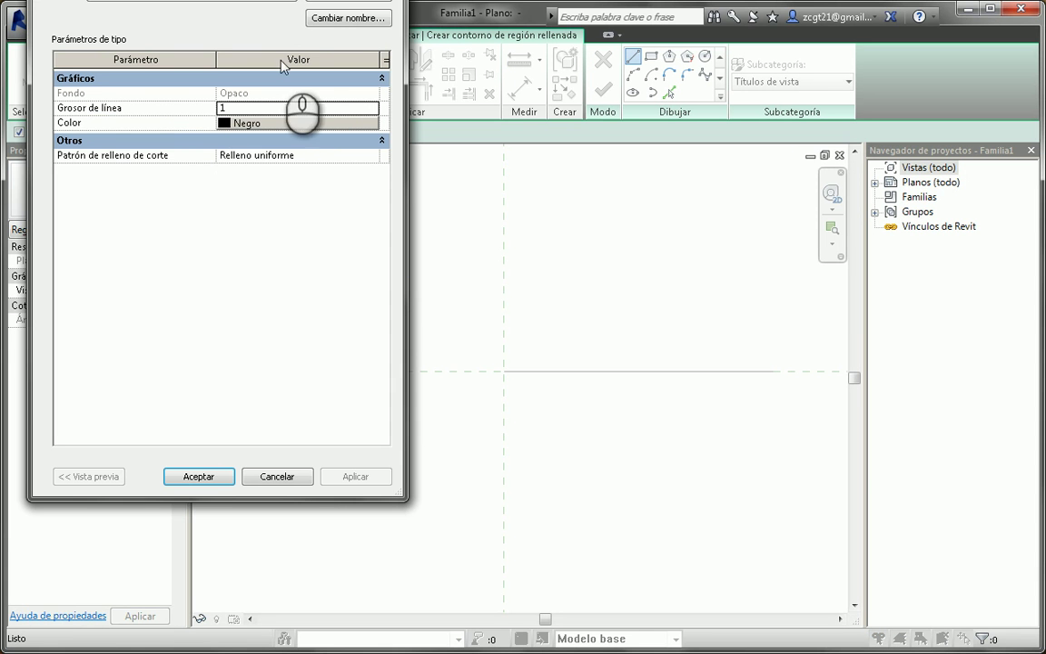
left_click_drag(300, 2, 295, 55)
left_click(291, 172)
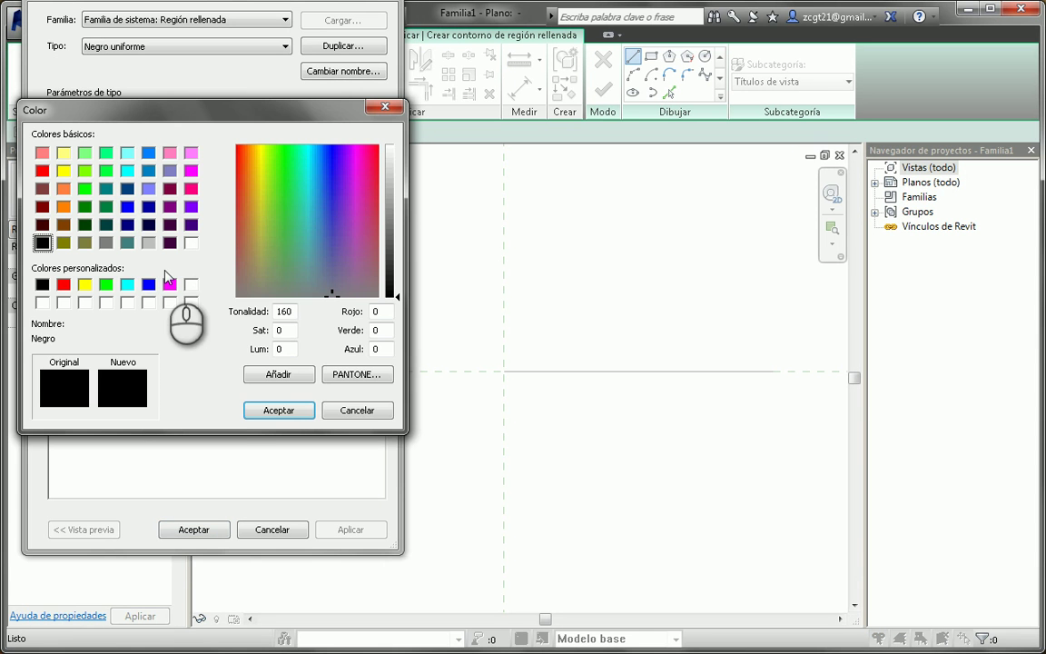
left_click(147, 240)
left_click(274, 408)
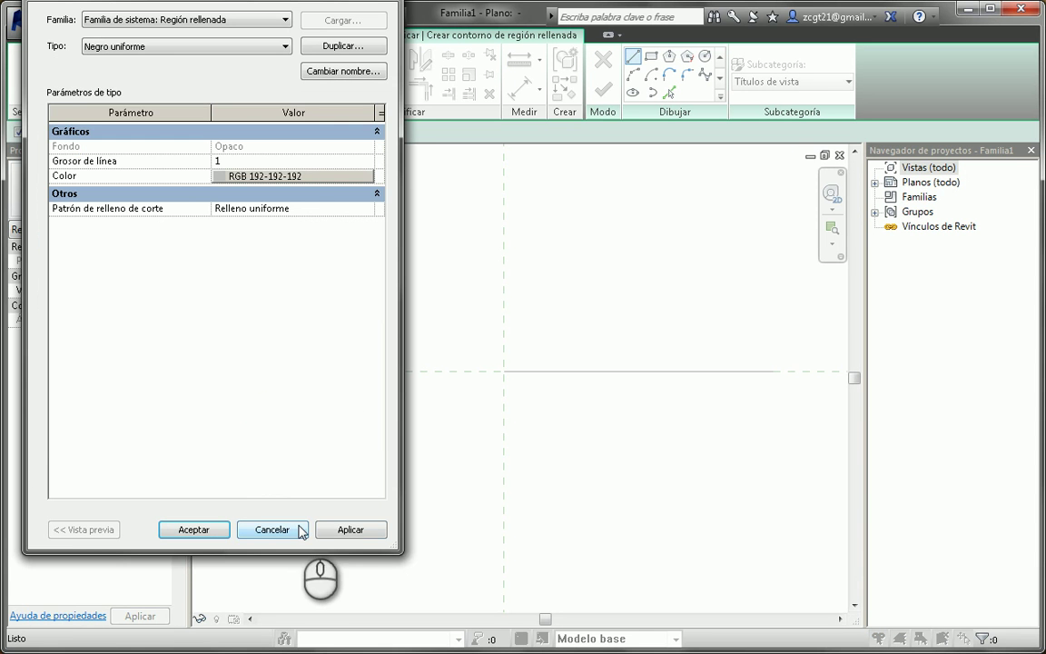
left_click(194, 529)
Sketch the region boundary as a rectangle 5.0 wide and 3.5 high, up and to the left from the reference plane intersection
left_click(650, 56)
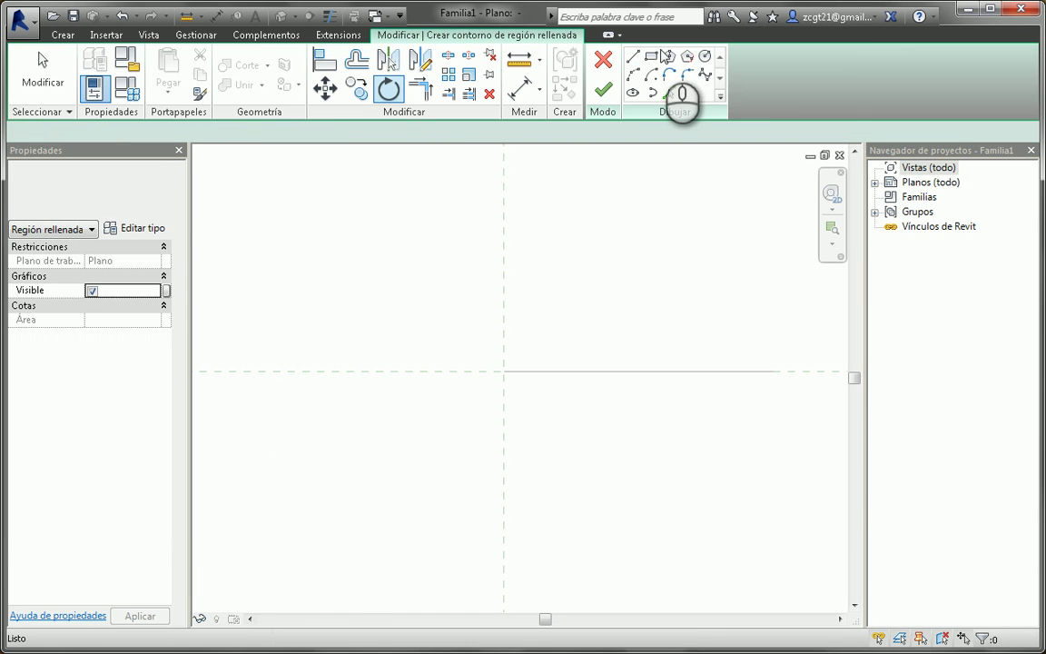
left_click(503, 371)
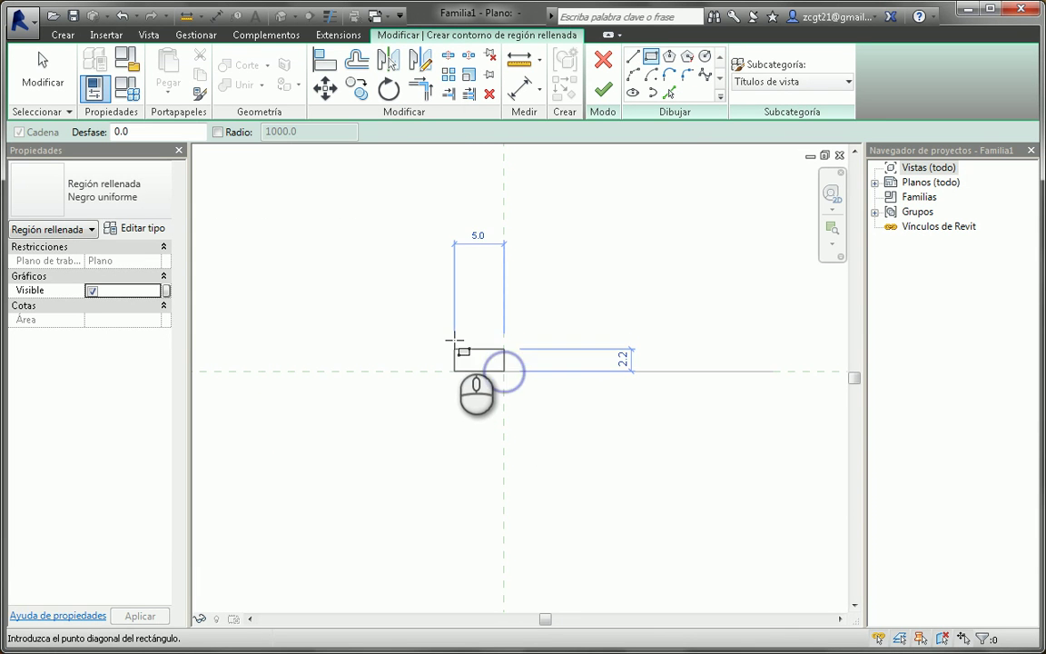
scroll(459, 340, "up", 3)
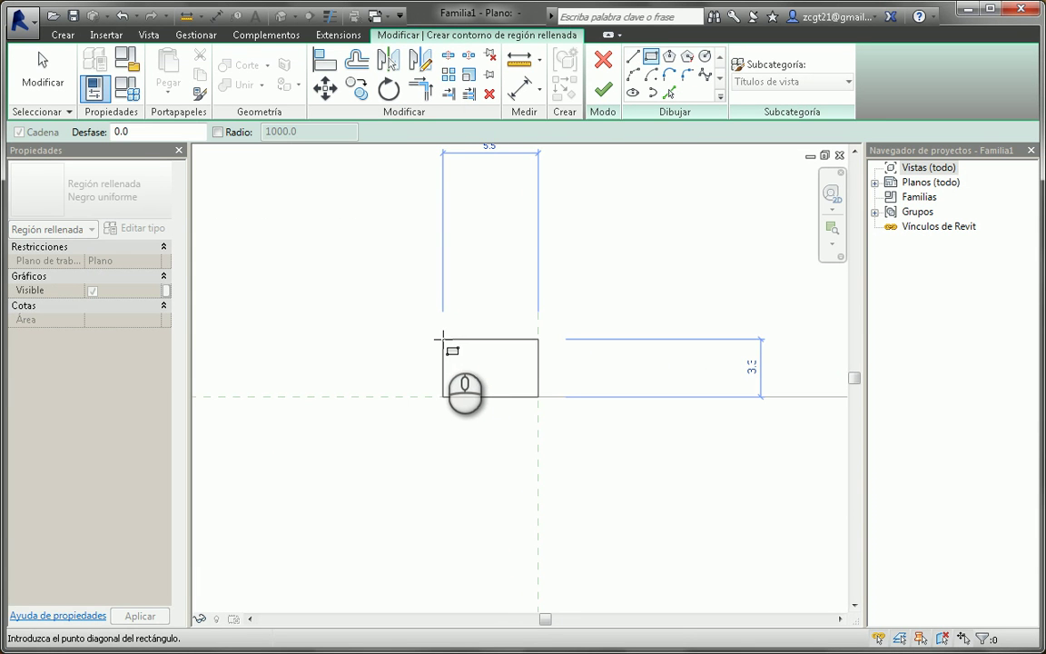
scroll(442, 338, "down", 1)
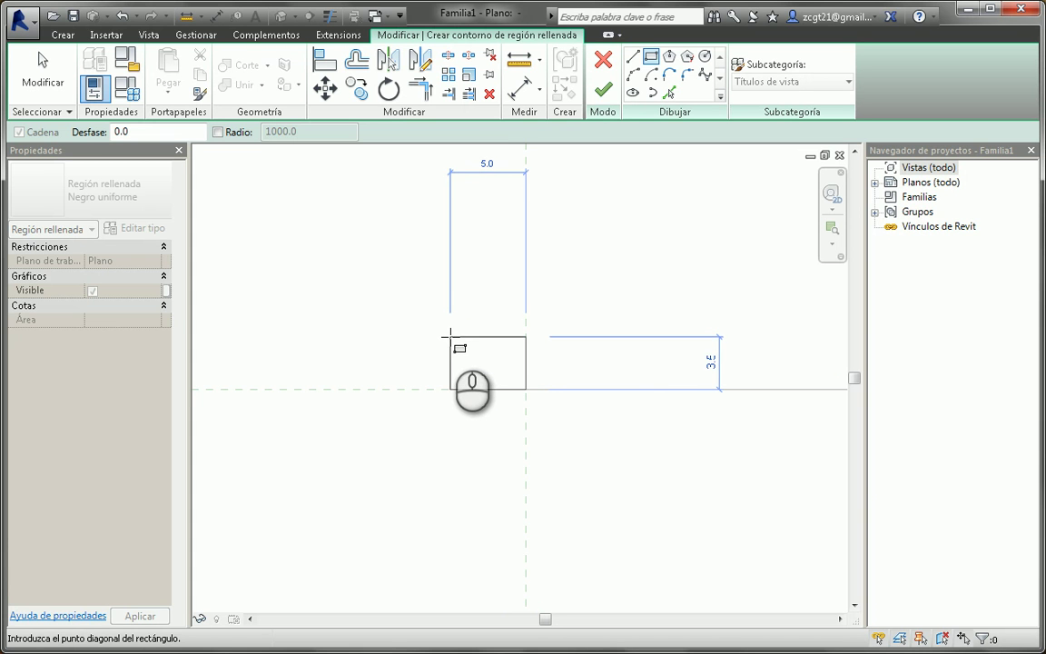
left_click(450, 336)
key("Escape")
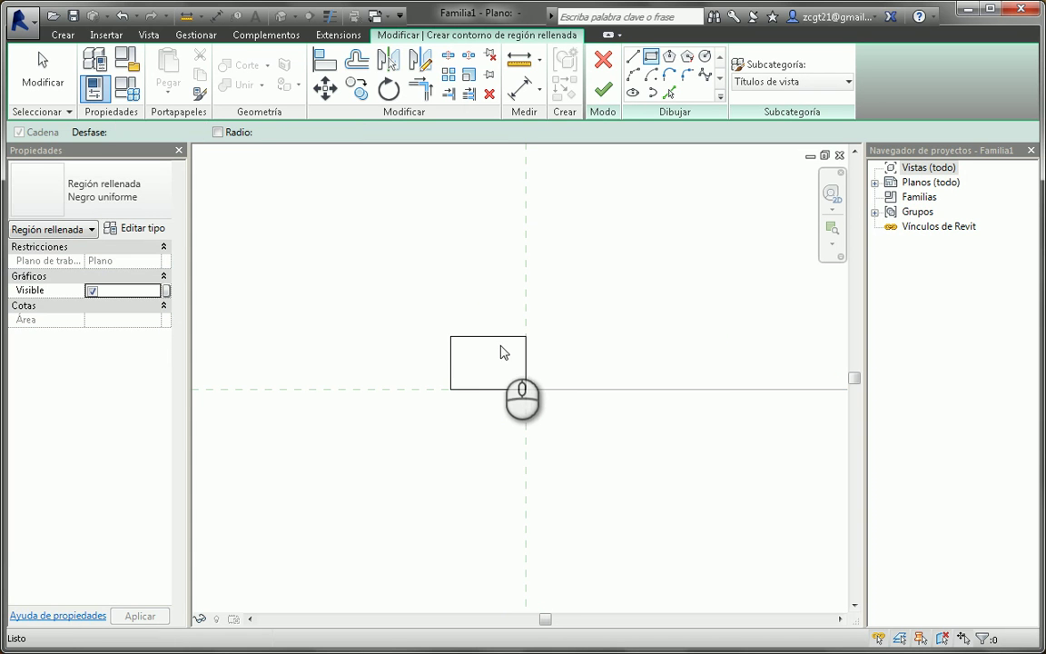
key("Escape")
Set the height of the rectangular region boundary to 3.0
left_click(526, 363)
left_click(423, 363)
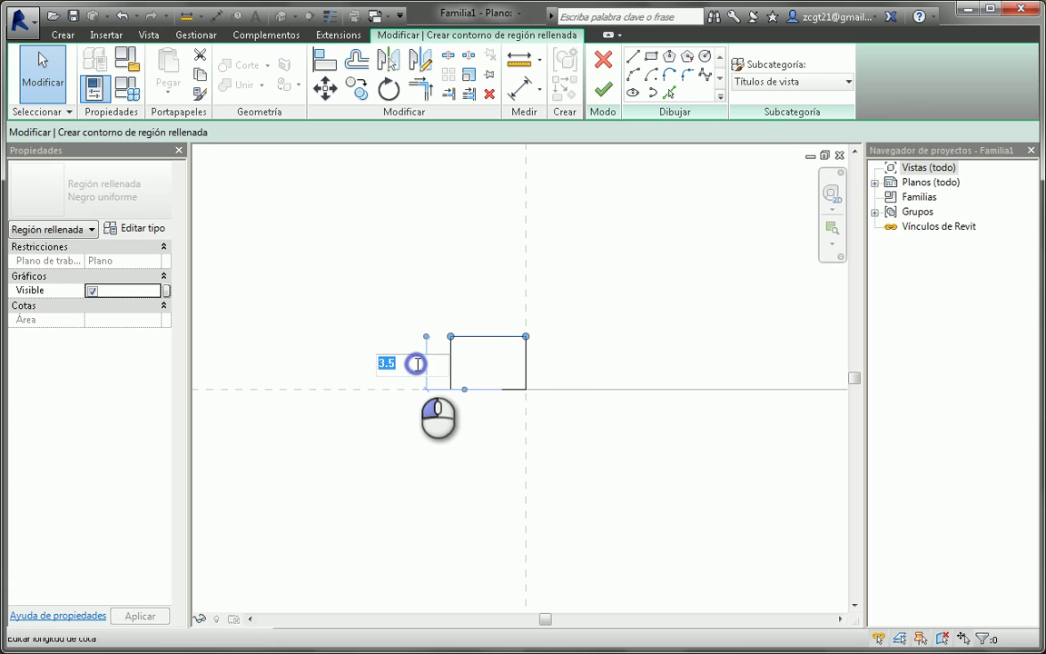
scroll(375, 361, "up", 3)
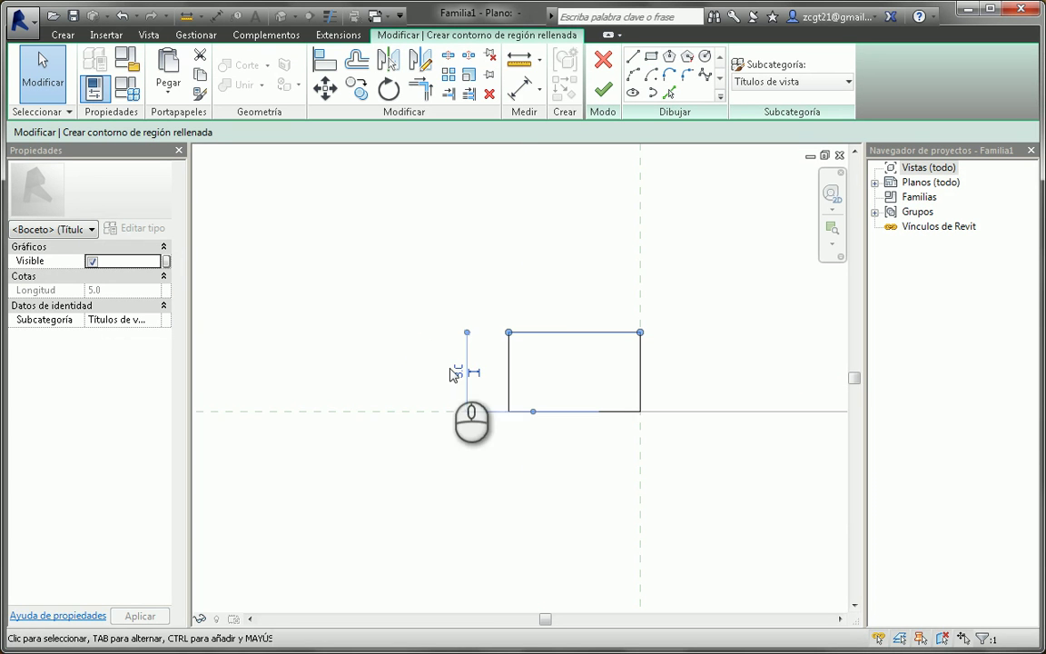
scroll(368, 341, "down", 1)
Check the subcategory options for all the boundary lines, leave Títulos de vista, and finish the filled region
left_click_drag(399, 274, 695, 474)
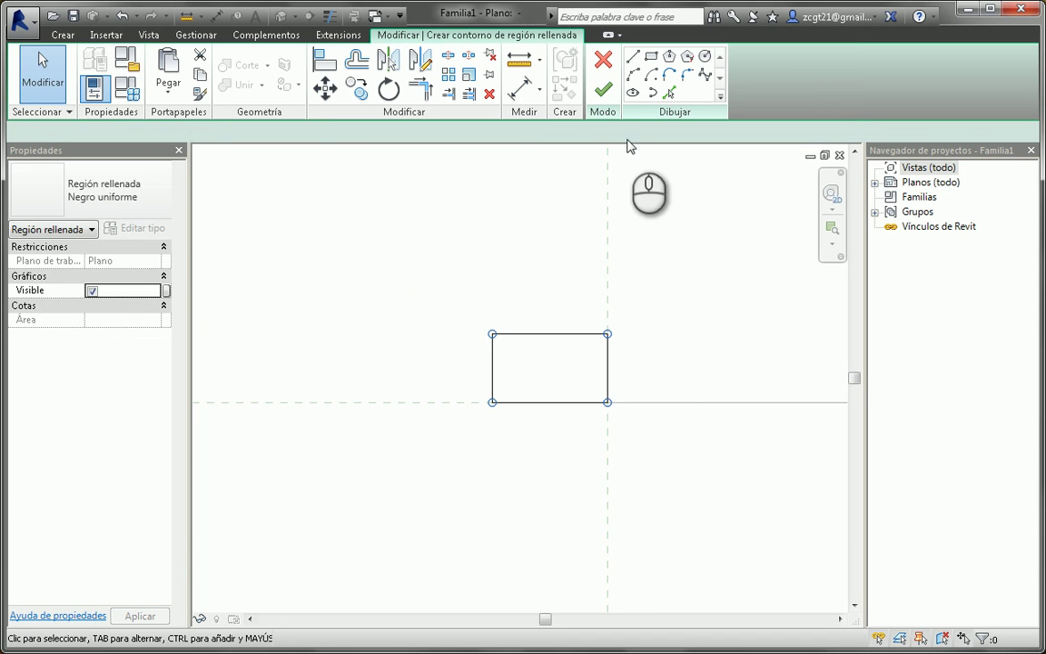
left_click(788, 84)
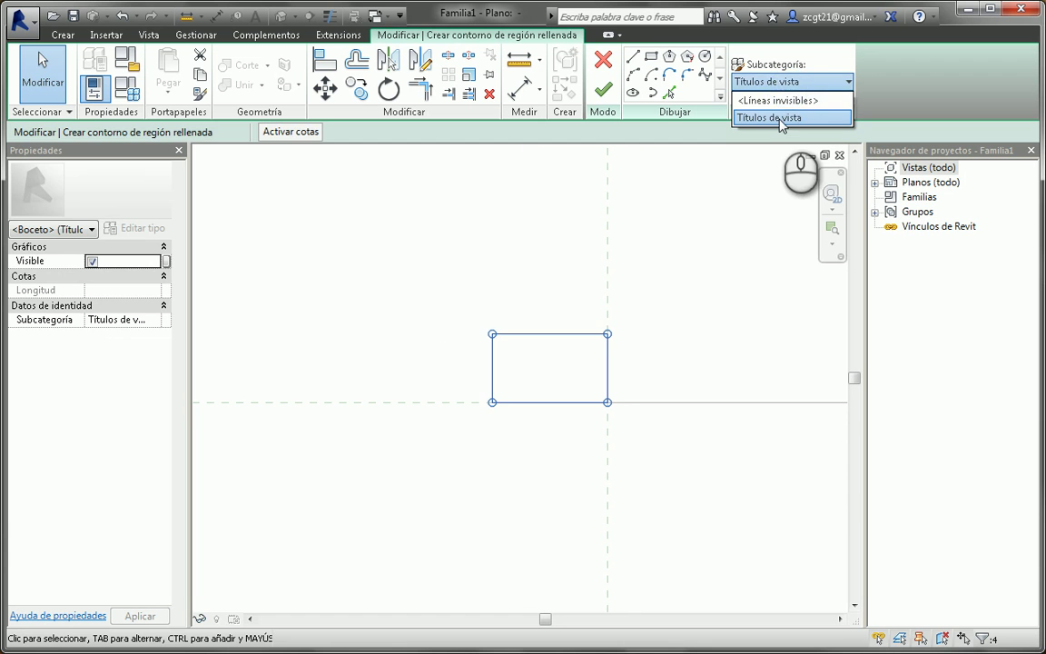
left_click(720, 275)
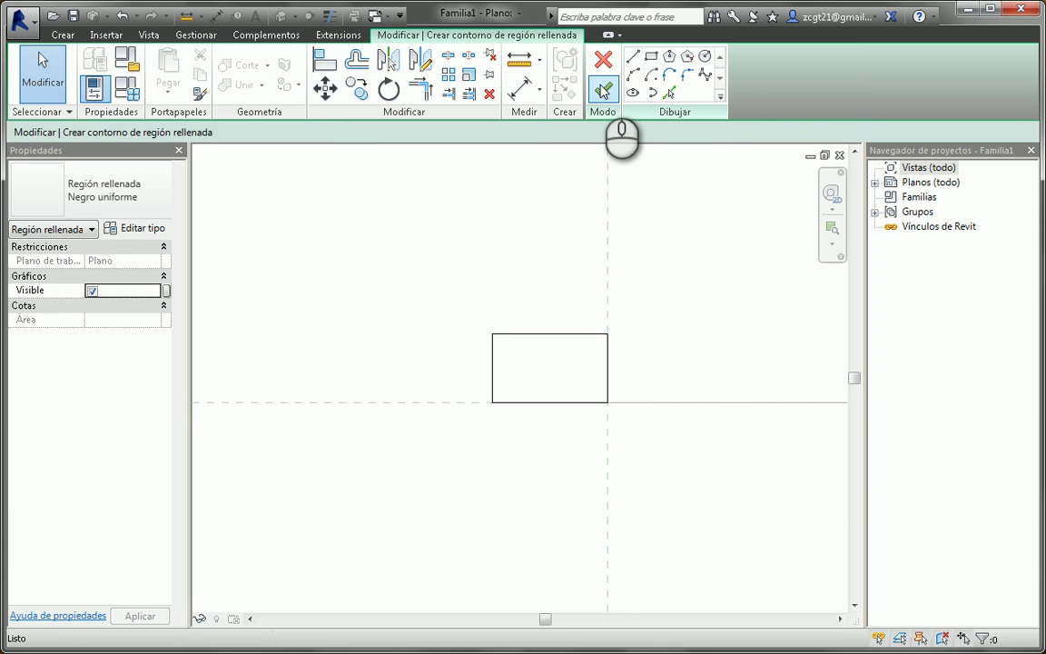
left_click(603, 89)
left_click(352, 298)
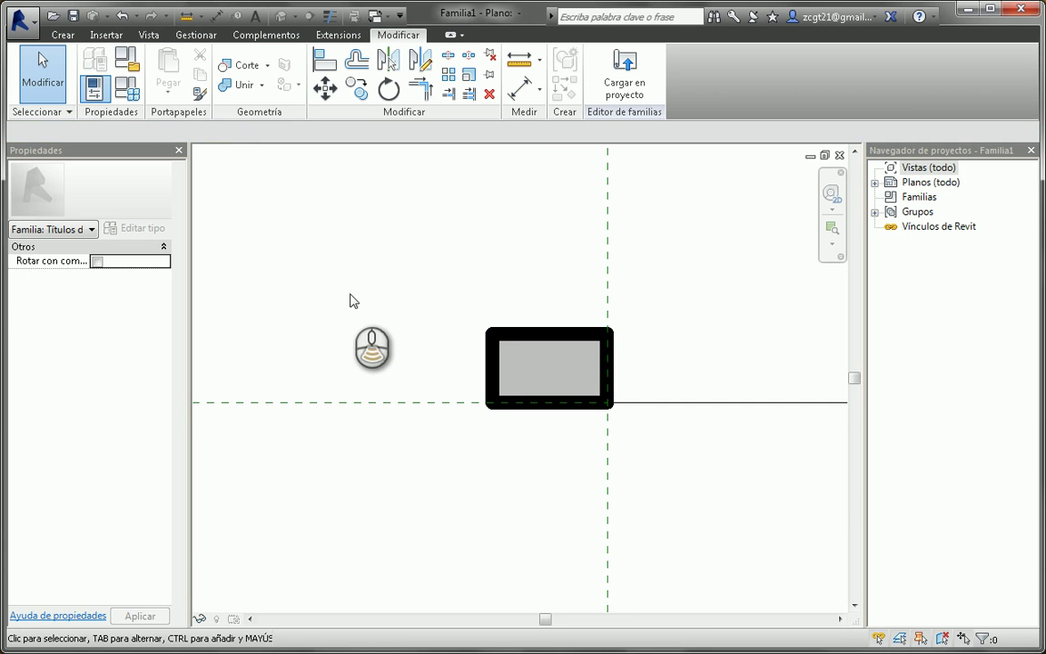
Examine the finished grey filled region in relation to the dummy line and the red note
scroll(354, 290, "down", 2)
middle_click_drag(656, 437, 539, 476)
scroll(524, 471, "down", 2)
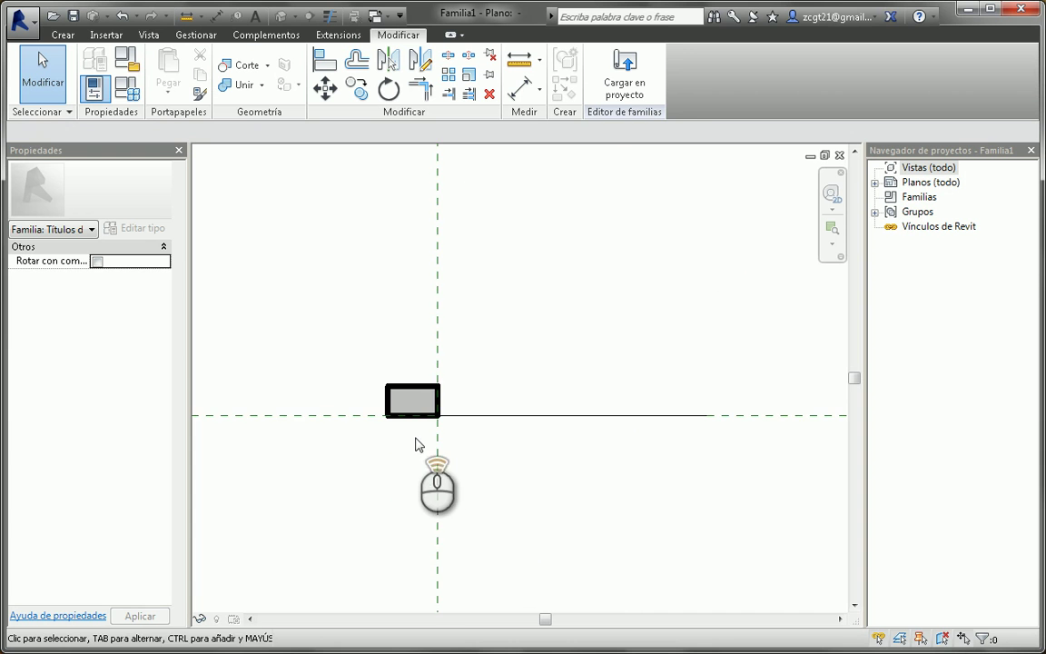
scroll(421, 444, "up", 1)
scroll(420, 444, "down", 1)
middle_click_drag(653, 477, 535, 498)
scroll(536, 497, "down", 1)
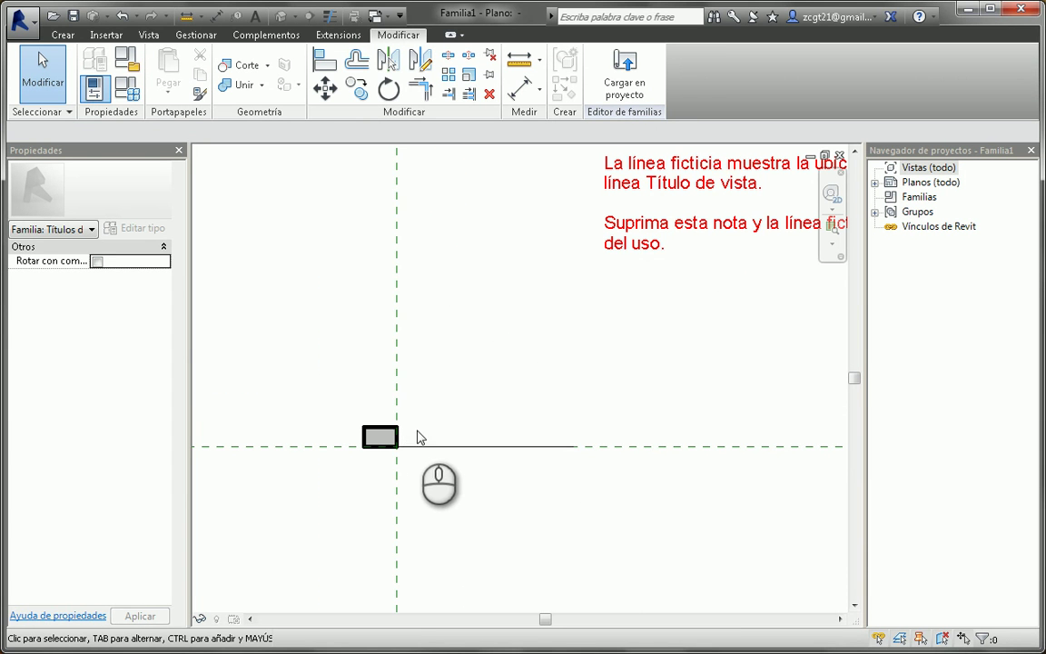
scroll(635, 405, "down", 1)
middle_click_drag(661, 402, 500, 413)
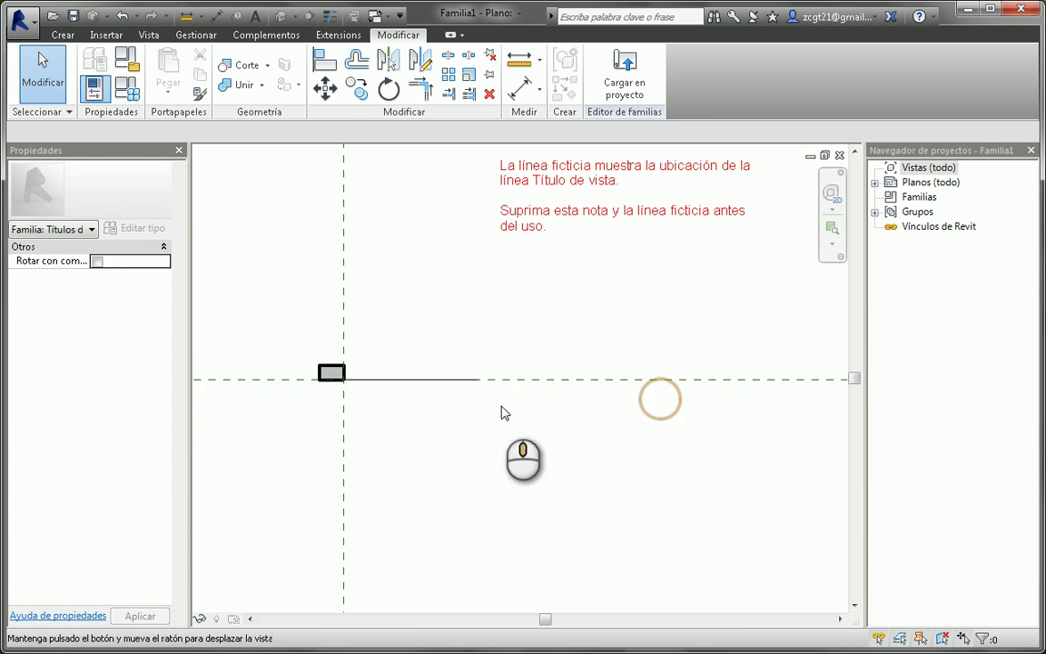
scroll(315, 383, "up", 2)
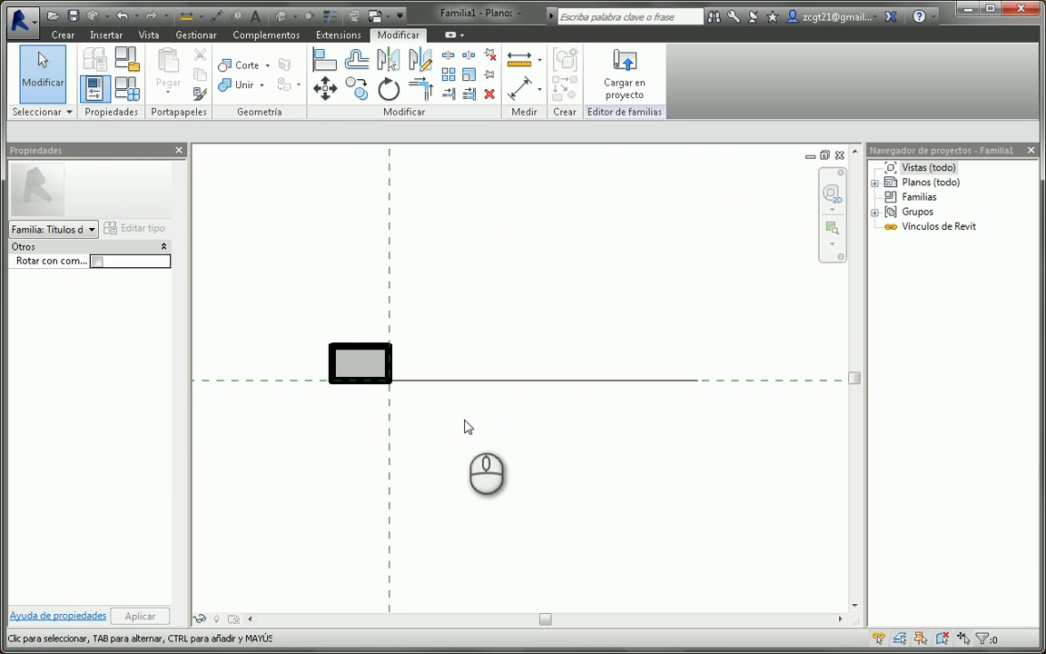
middle_click_drag(552, 291, 525, 370)
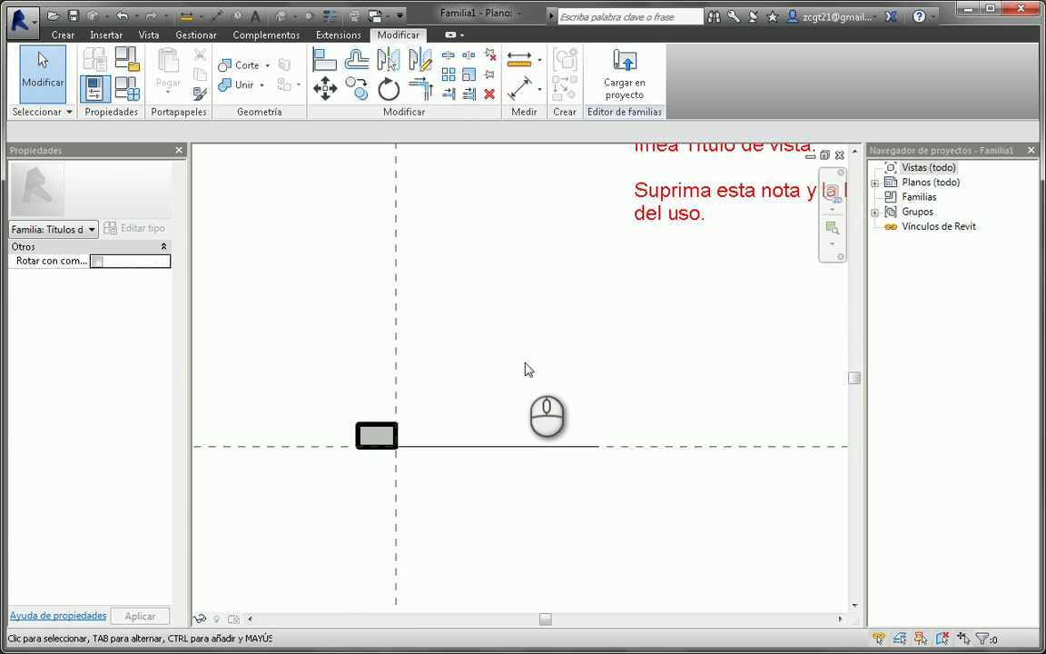
Place a left- and bottom-aligned label with the Nombre de vista parameter just to the right of the filled region
left_click(61, 36)
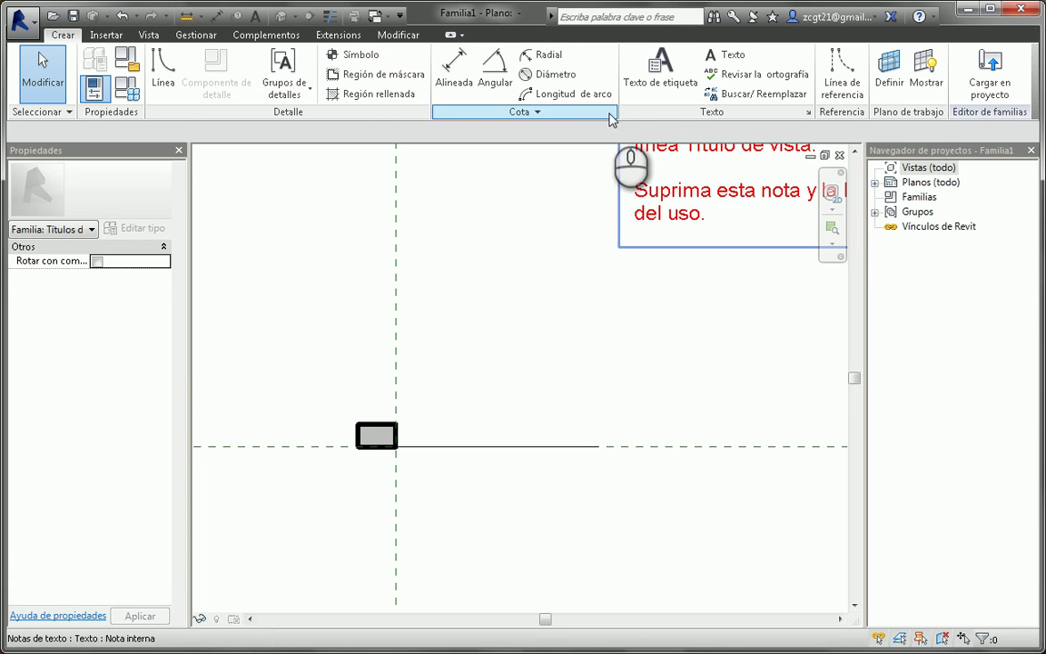
left_click(660, 72)
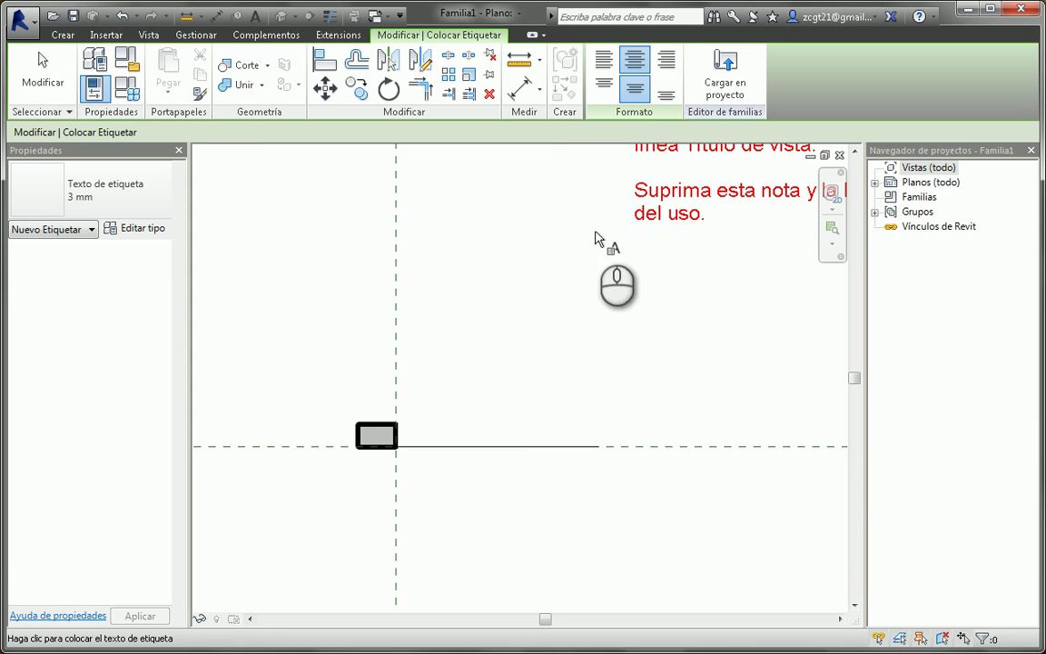
left_click(610, 65)
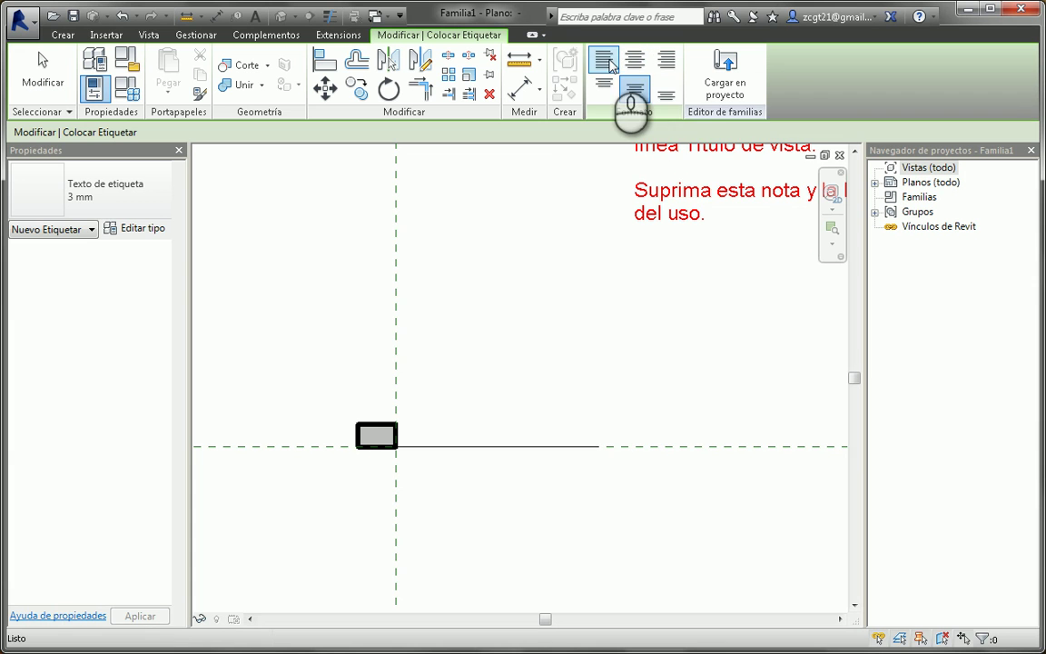
left_click(669, 95)
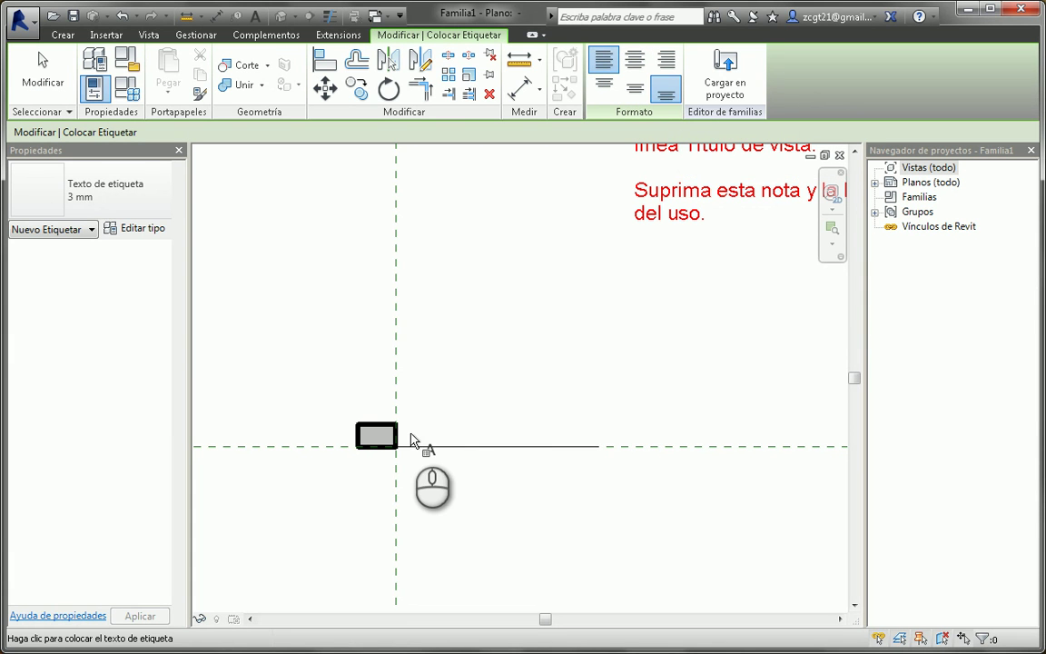
scroll(408, 445, "up", 2)
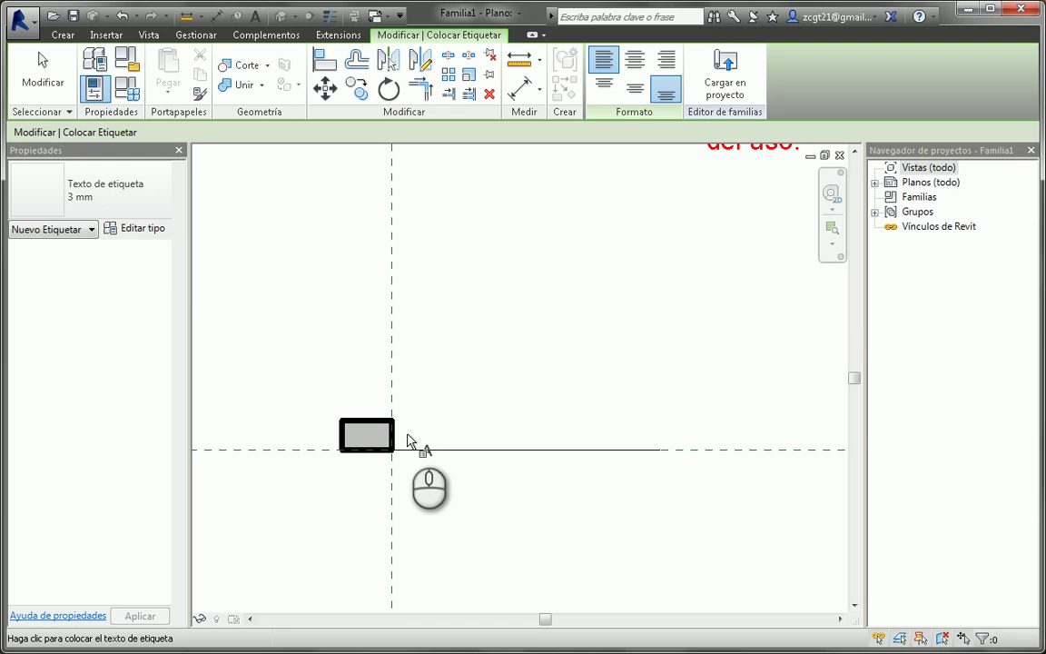
left_click(411, 440)
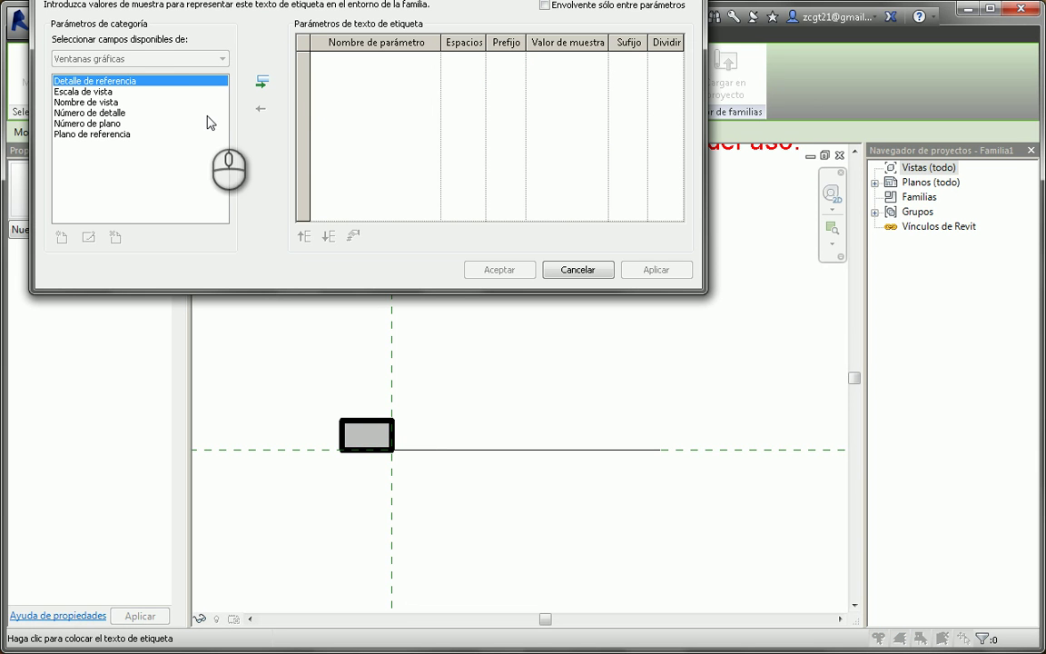
left_click(78, 103)
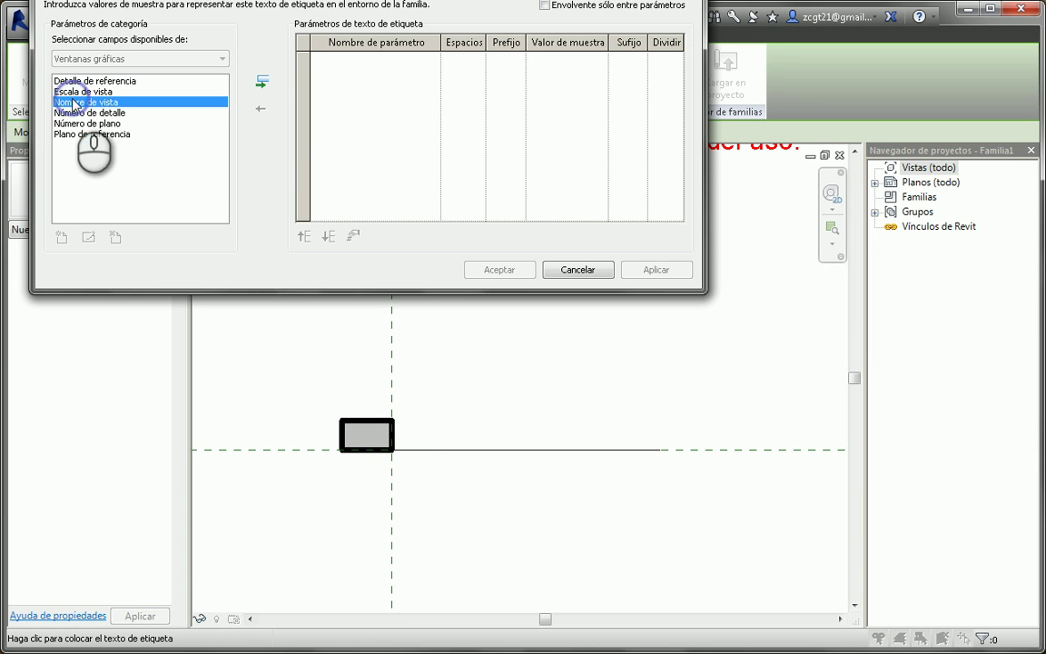
left_click(261, 82)
left_click(655, 270)
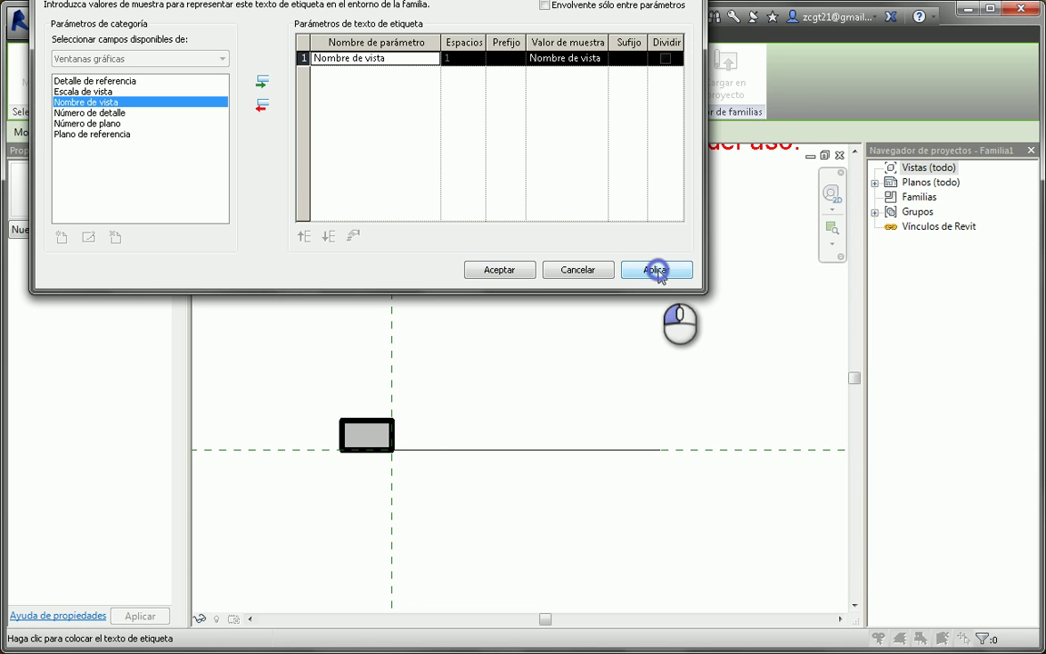
left_click(500, 269)
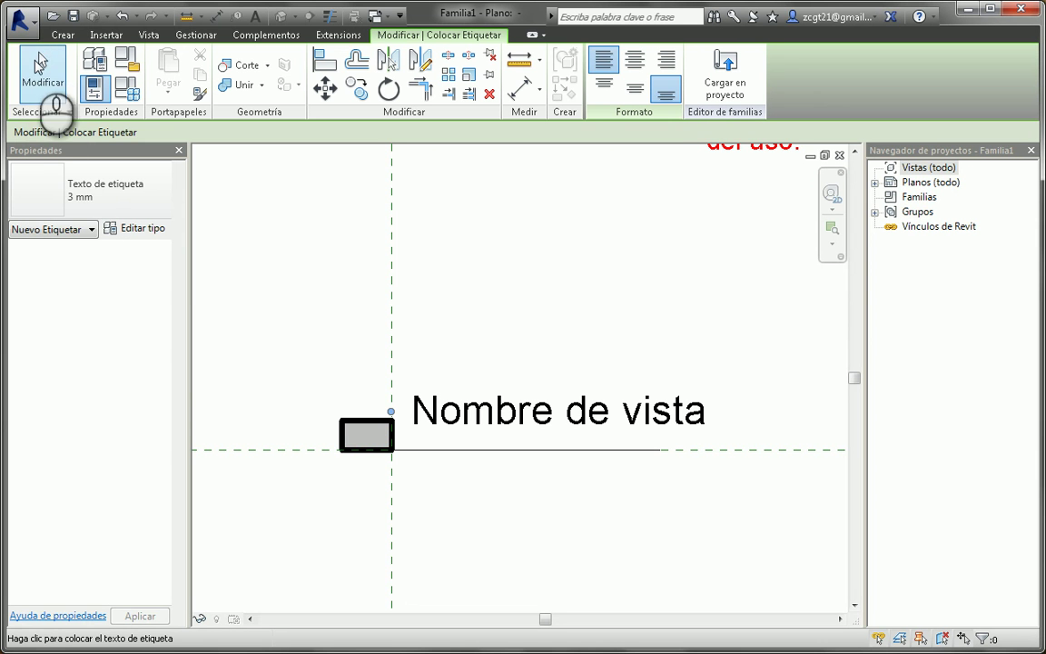
left_click(42, 68)
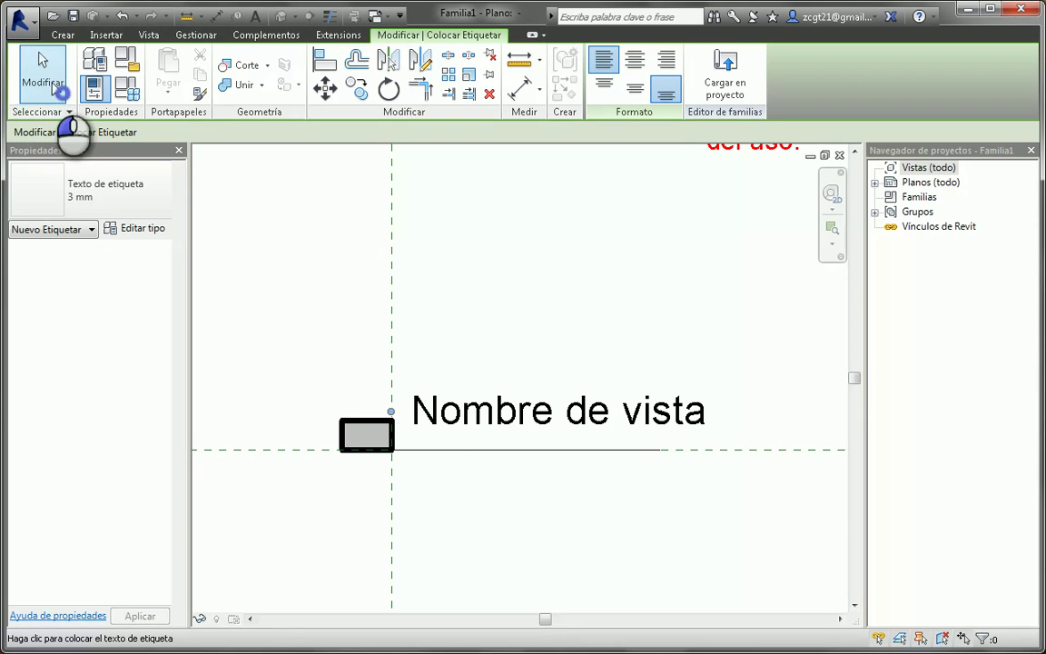
Nudge the Nombre de vista label slightly to the right and down towards the title line
left_click(505, 324)
key("Right")
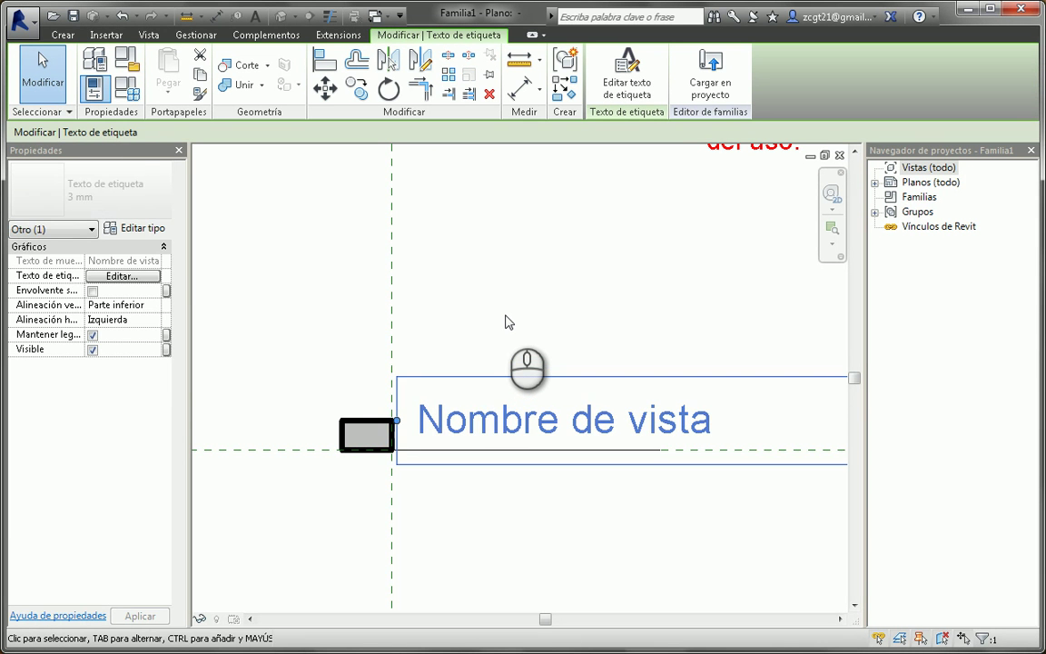
left_click(507, 322)
scroll(506, 323, "down", 2)
middle_click_drag(507, 322, 487, 329)
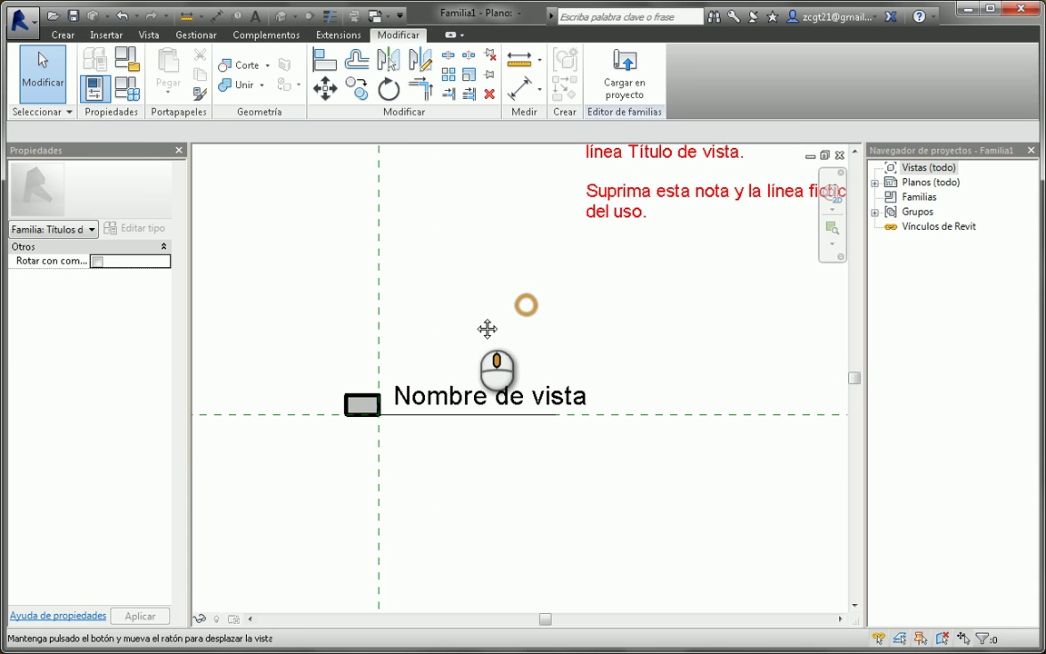
Duplicate the Nombre de vista label's type as 6 mm and set its leader/border offset to 0
left_click(463, 400)
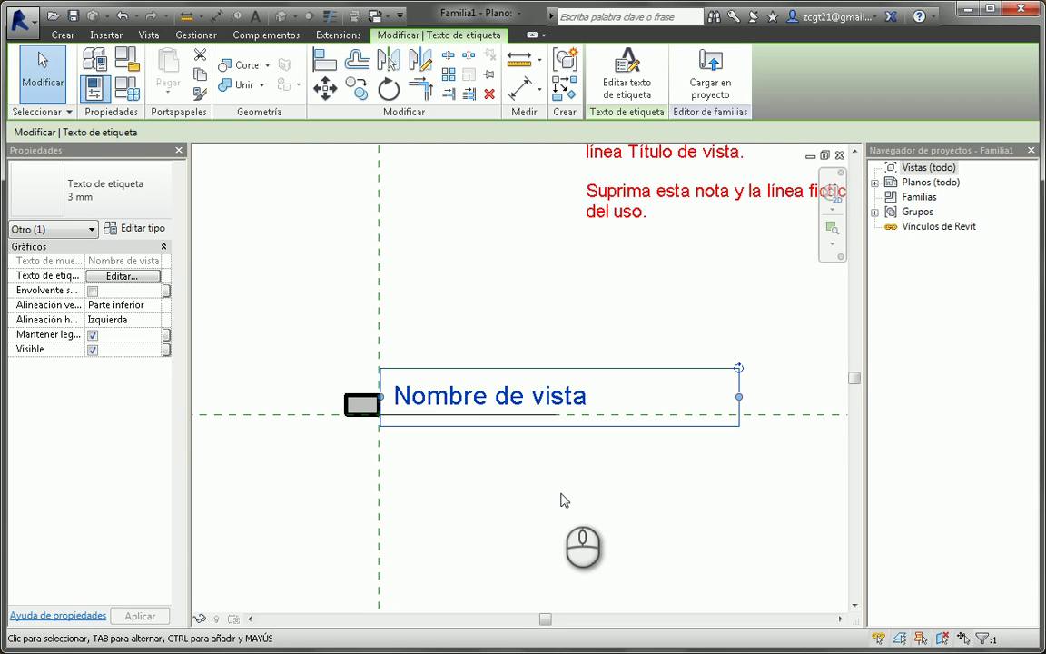
left_click(145, 229)
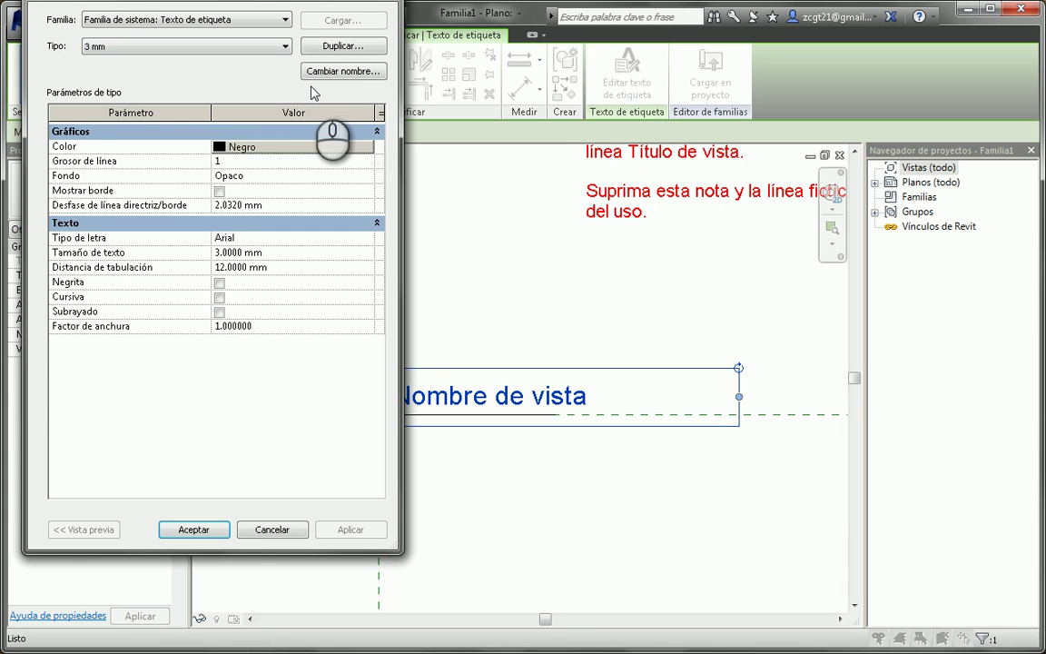
key("Escape")
left_click(141, 207)
left_click(141, 205)
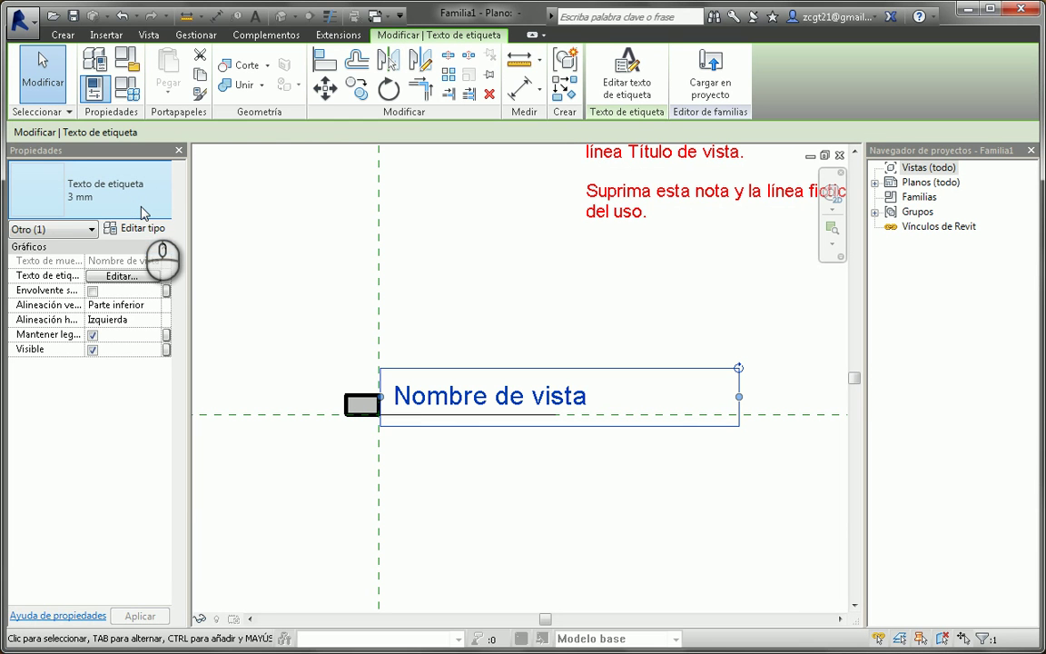
left_click(145, 229)
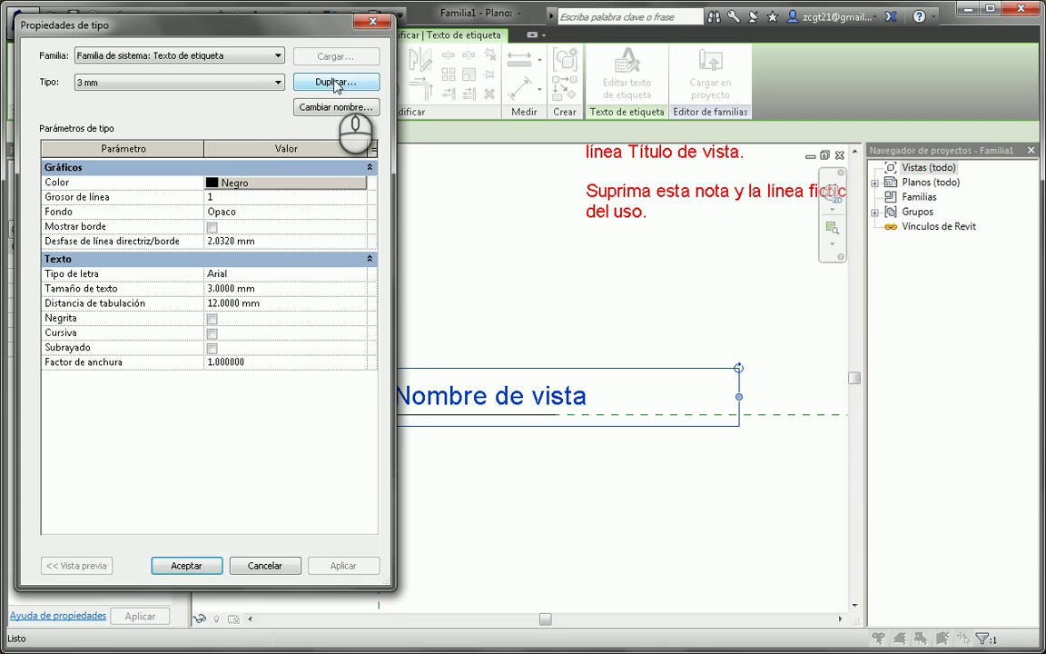
left_click(333, 82)
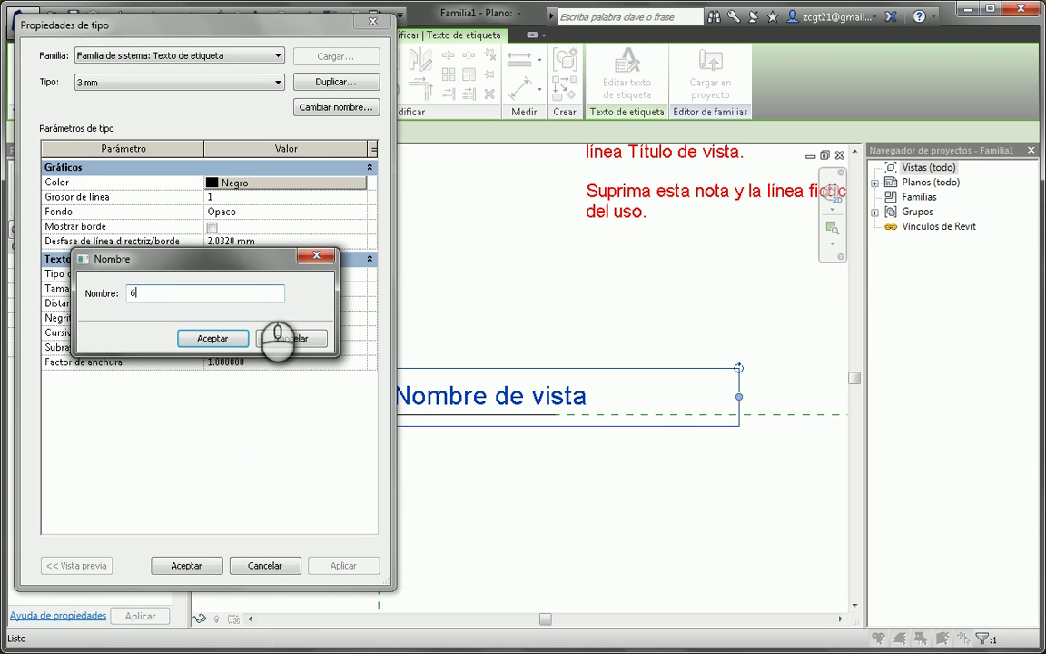
left_click(227, 343)
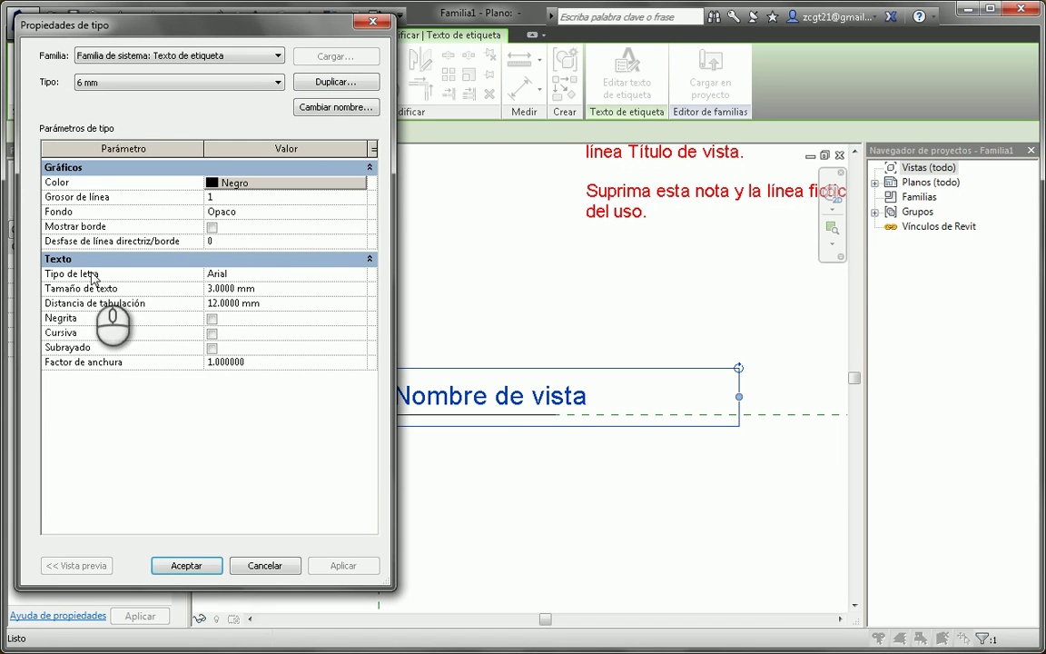
Set the 6 mm label type's font to Century Gothic in bold and accept the type properties
left_click(288, 273)
left_click(361, 274)
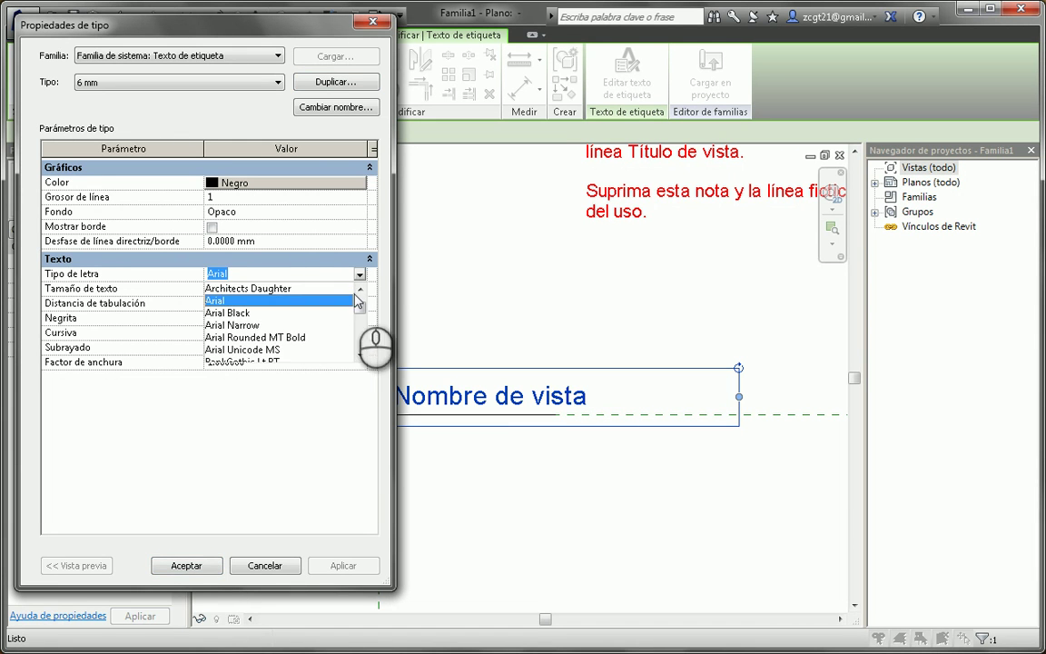
scroll(337, 320, "down", 2)
scroll(337, 320, "down", 8)
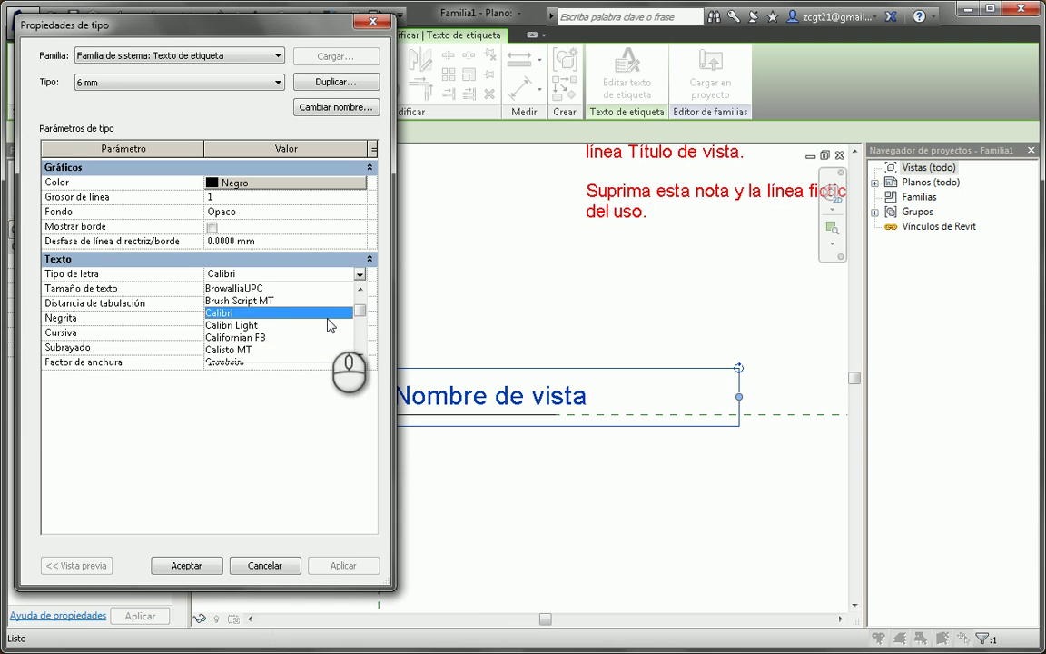
left_click(270, 289)
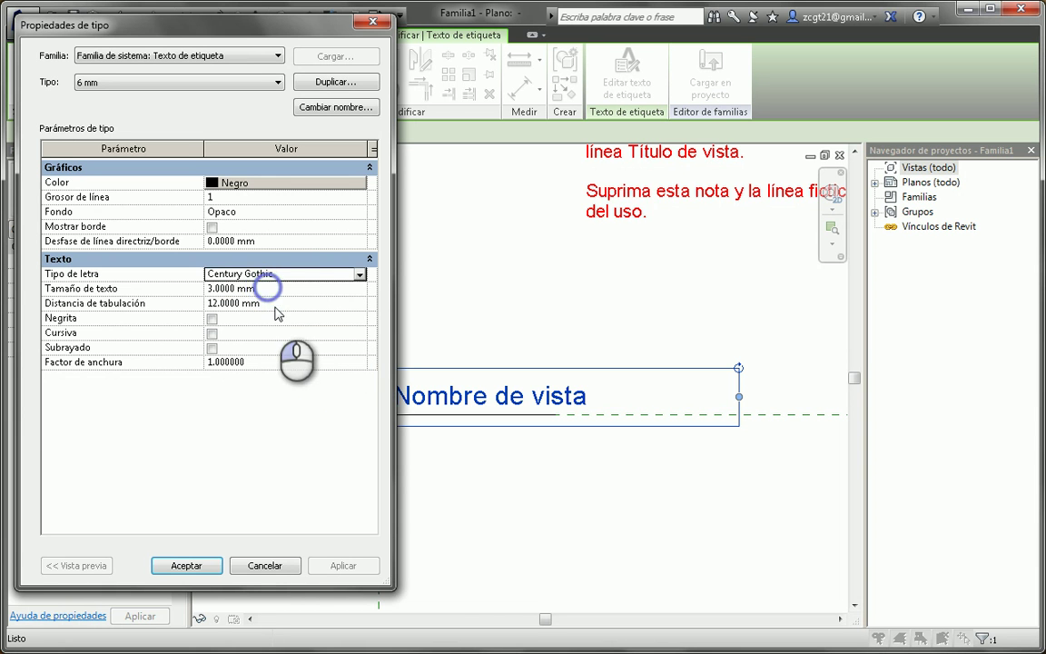
left_click(265, 289)
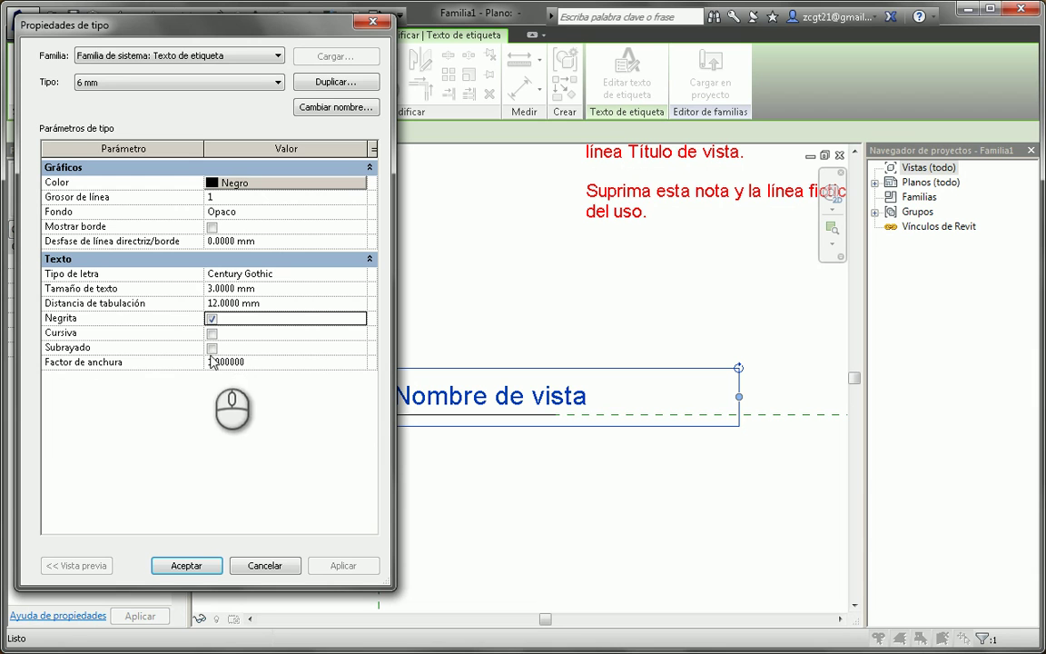
left_click(212, 320)
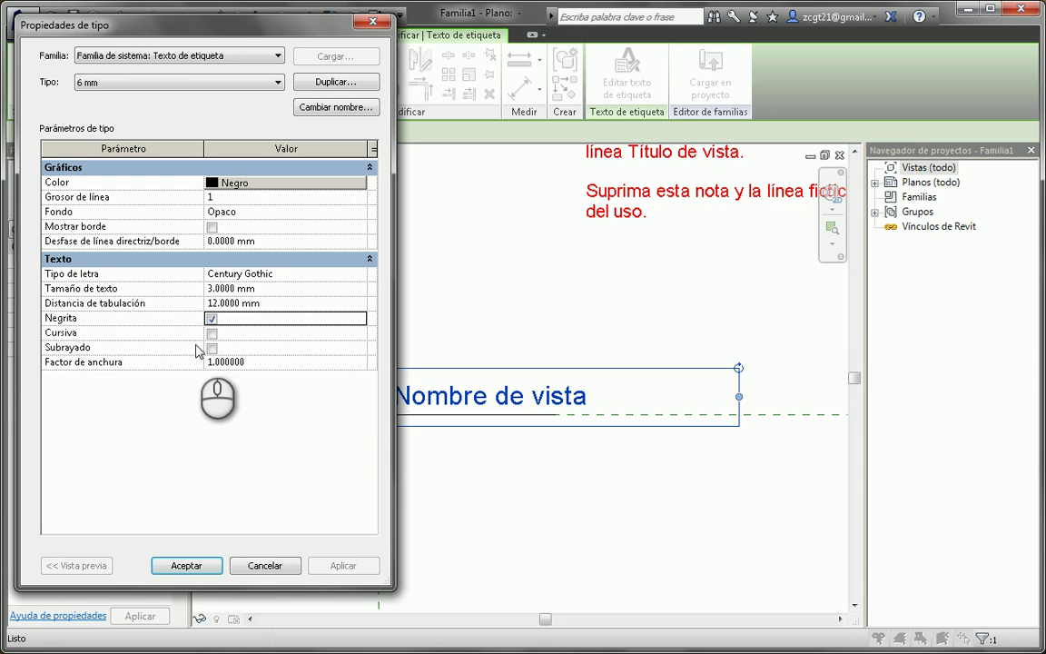
left_click(211, 566)
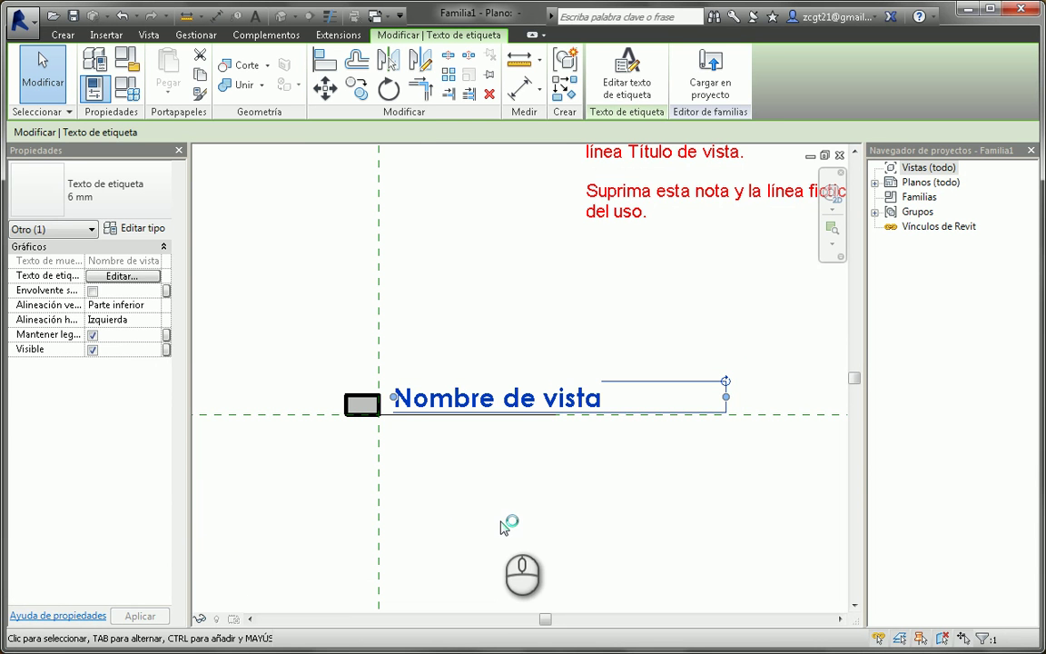
Reposition the Nombre de vista label closer to the filled region, just above the title line
left_click(431, 479)
scroll(448, 482, "up", 3)
middle_click_drag(447, 481, 466, 551)
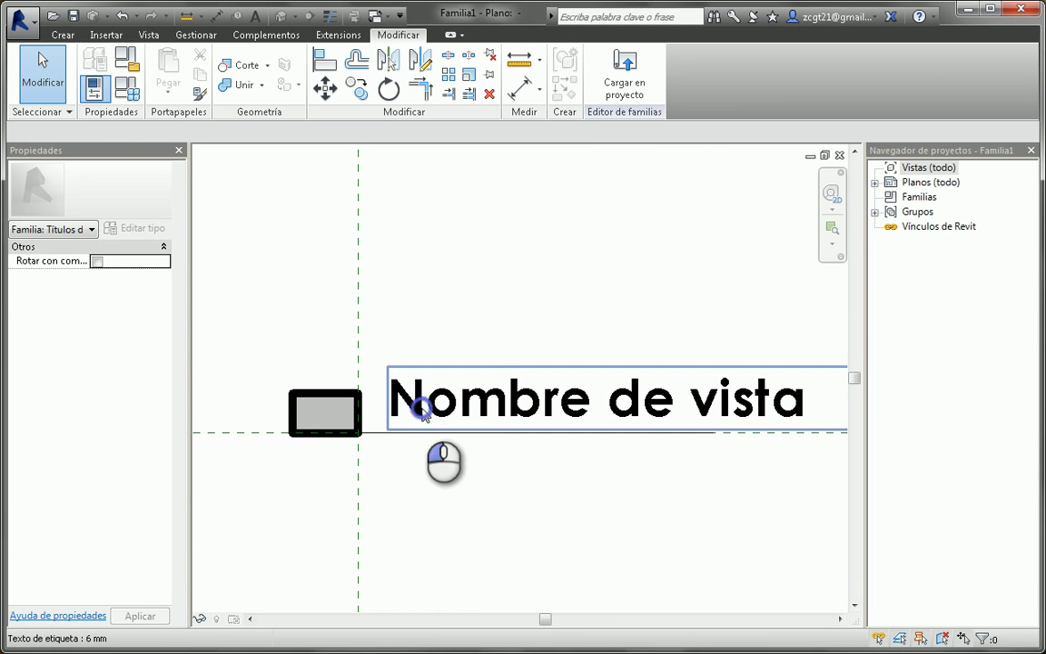
left_click(422, 410)
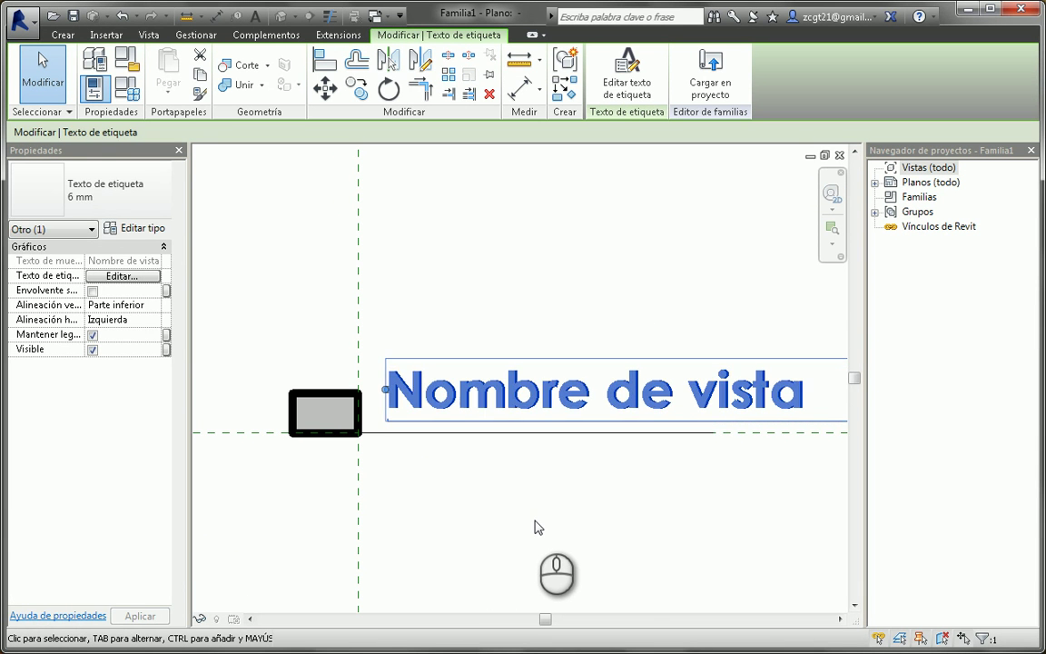
scroll(535, 525, "down", 3)
middle_click_drag(654, 501, 548, 506)
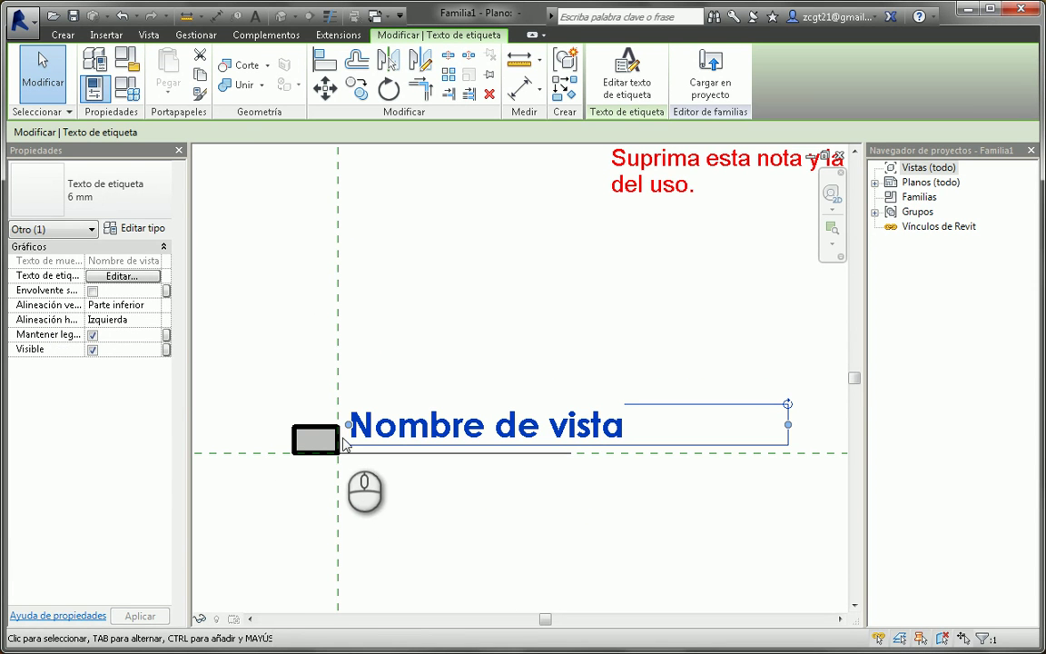
left_click(441, 519)
Move the filled region up by setting its top edge's distance from the horizontal reference plane to 3
scroll(441, 518, "down", 2)
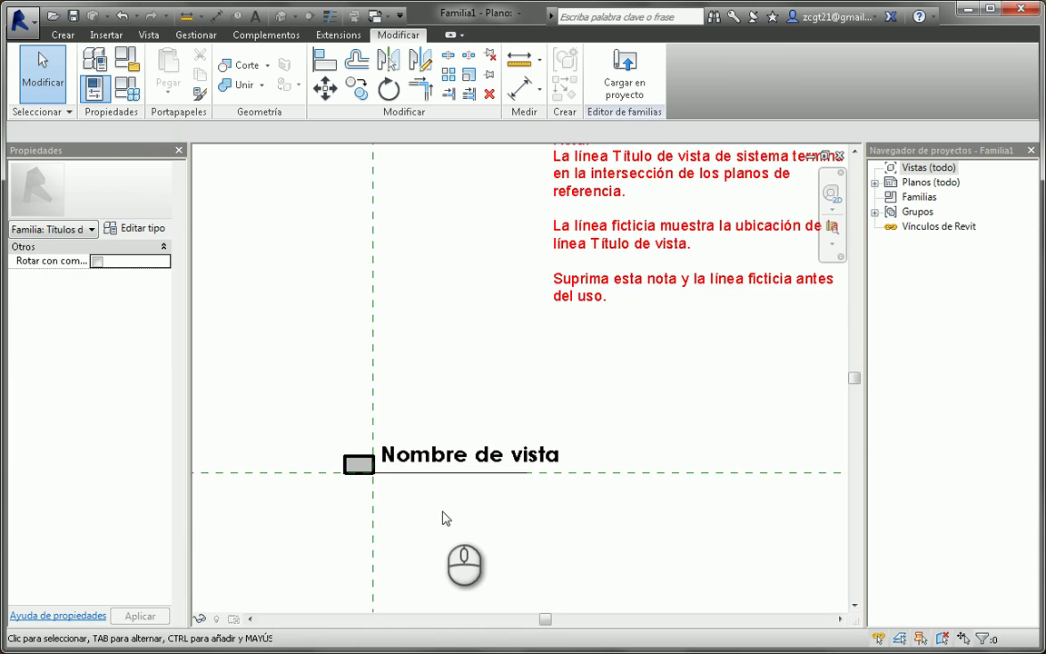
middle_click_drag(441, 519, 474, 475)
scroll(358, 424, "up", 4)
scroll(358, 424, "up", 3)
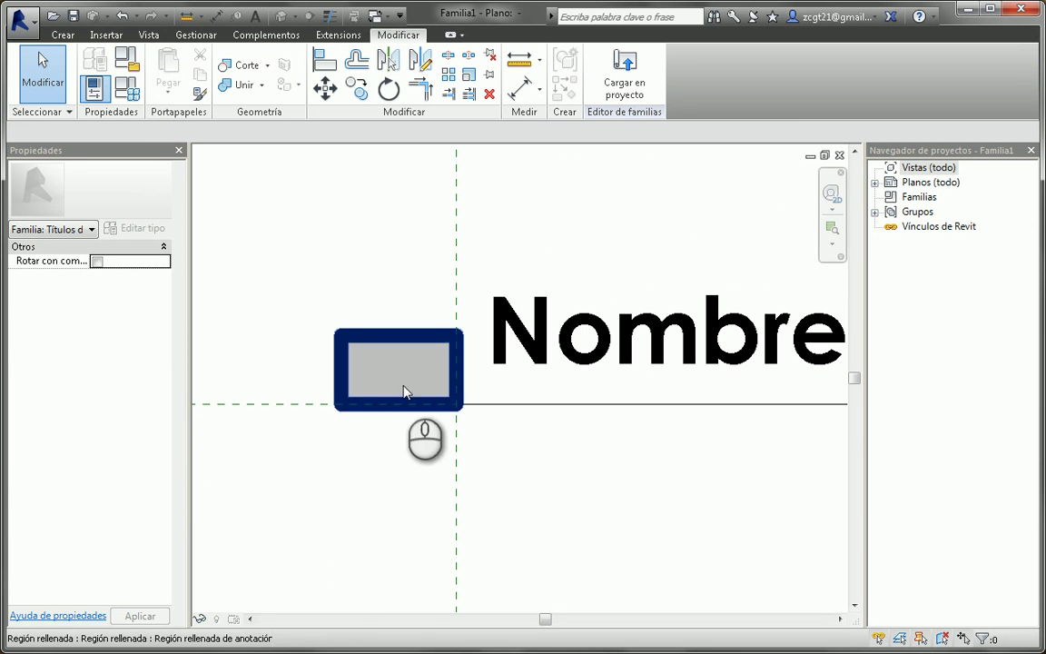
scroll(374, 373, "down", 2)
middle_click_drag(546, 485, 422, 418)
scroll(483, 497, "down", 2)
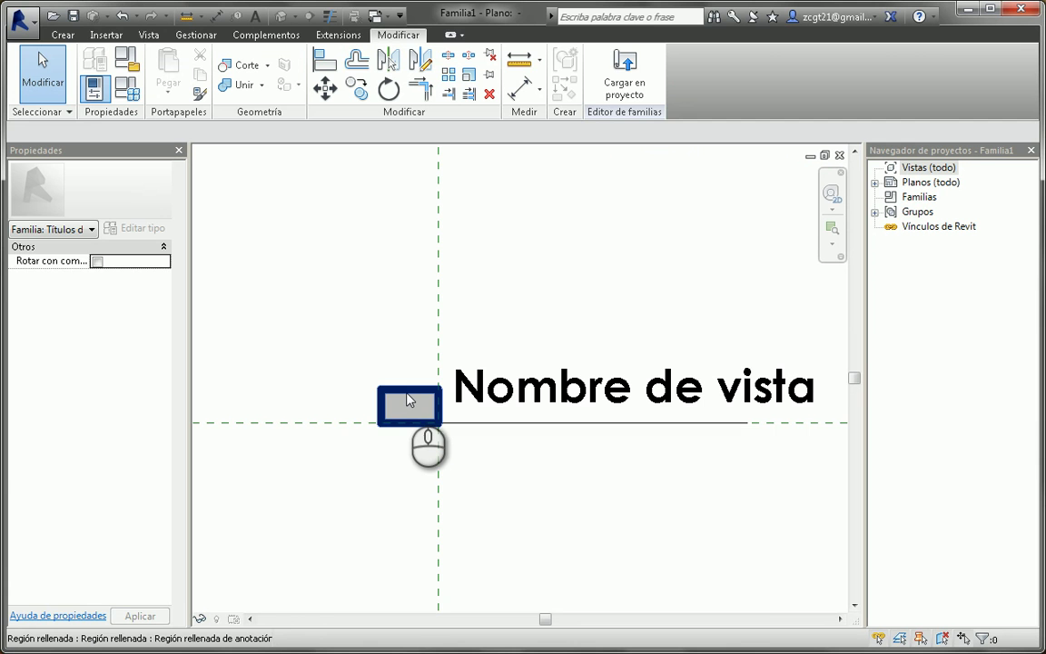
left_click(408, 401)
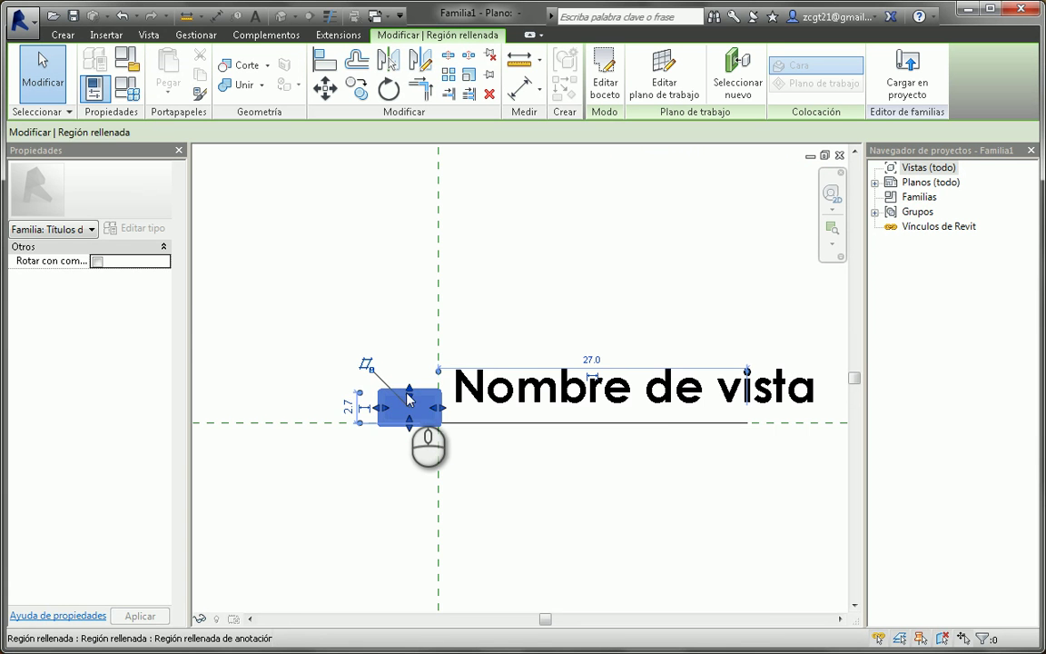
scroll(382, 399, "up", 2)
left_click(307, 425)
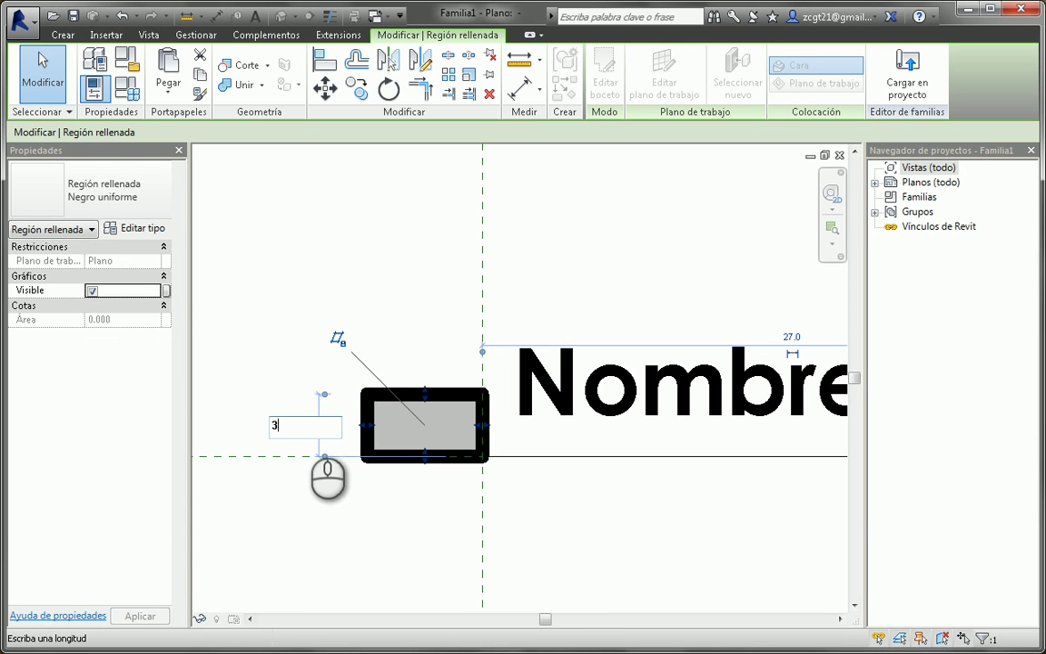
type("3")
key("Return")
key("Escape")
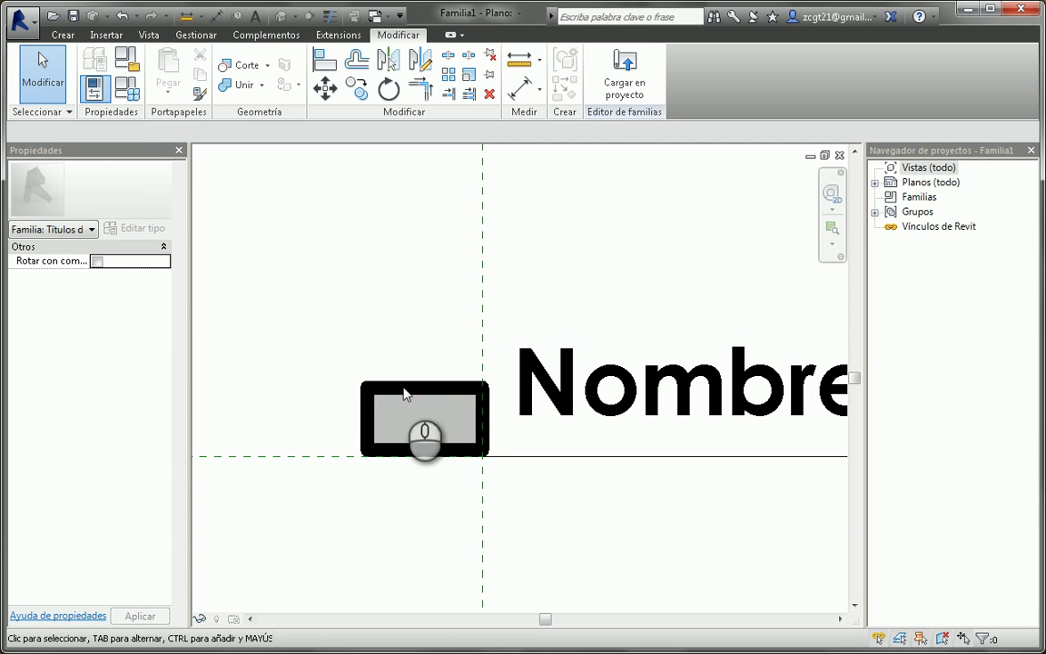
Edit the grey filled region's boundary and set all its outline lines to the <Líneas invisibles> subcategory
left_click(405, 393)
left_click(603, 91)
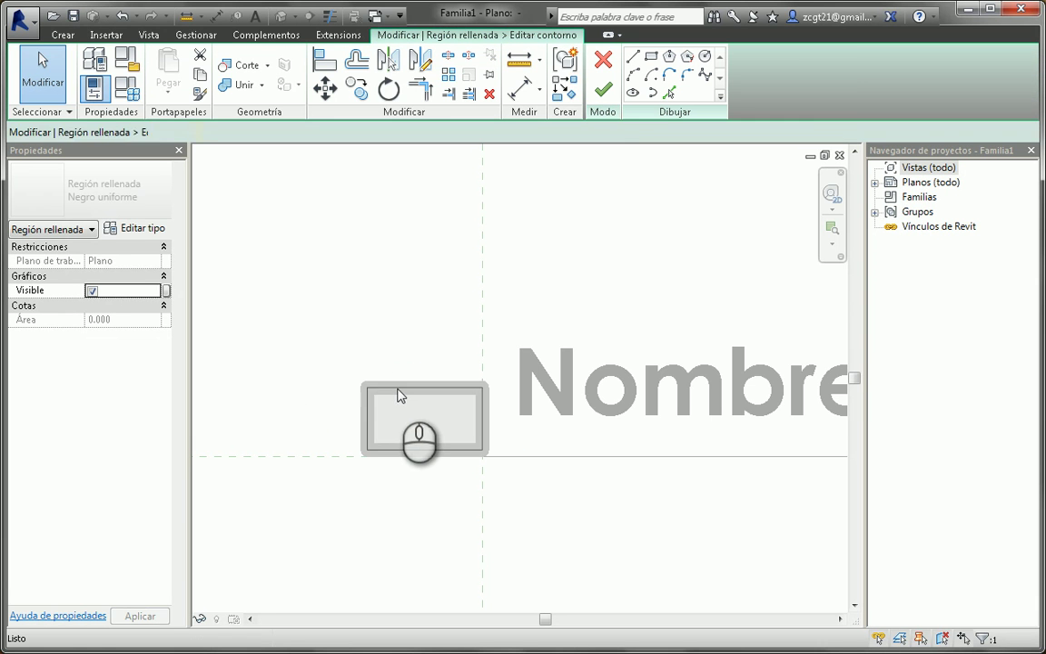
key("Tab")
left_click(400, 395)
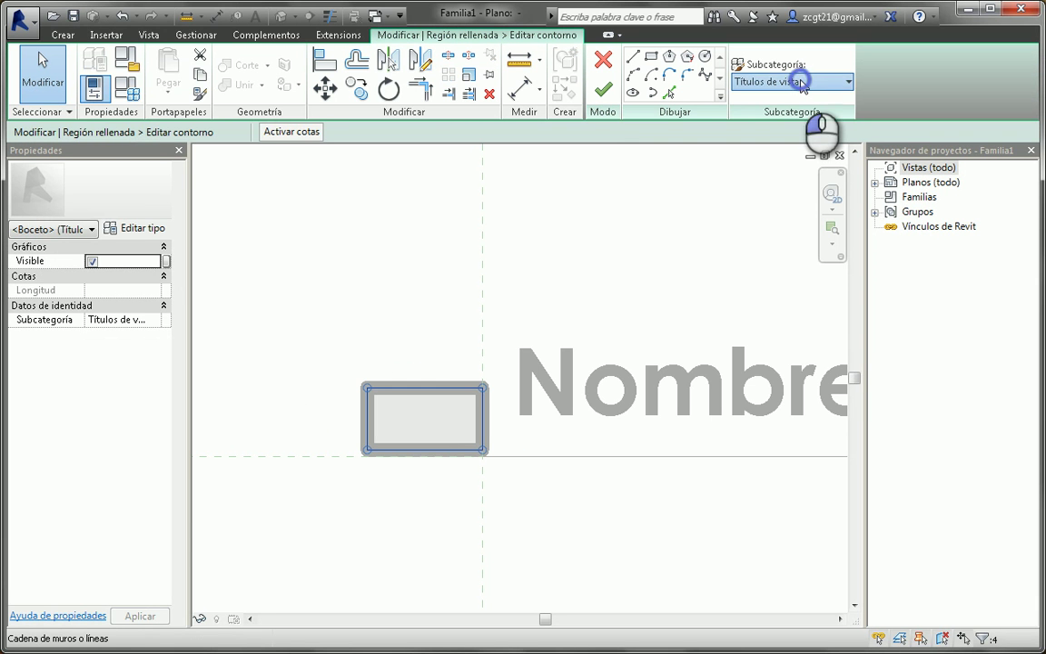
left_click(802, 83)
left_click(772, 100)
left_click(625, 258)
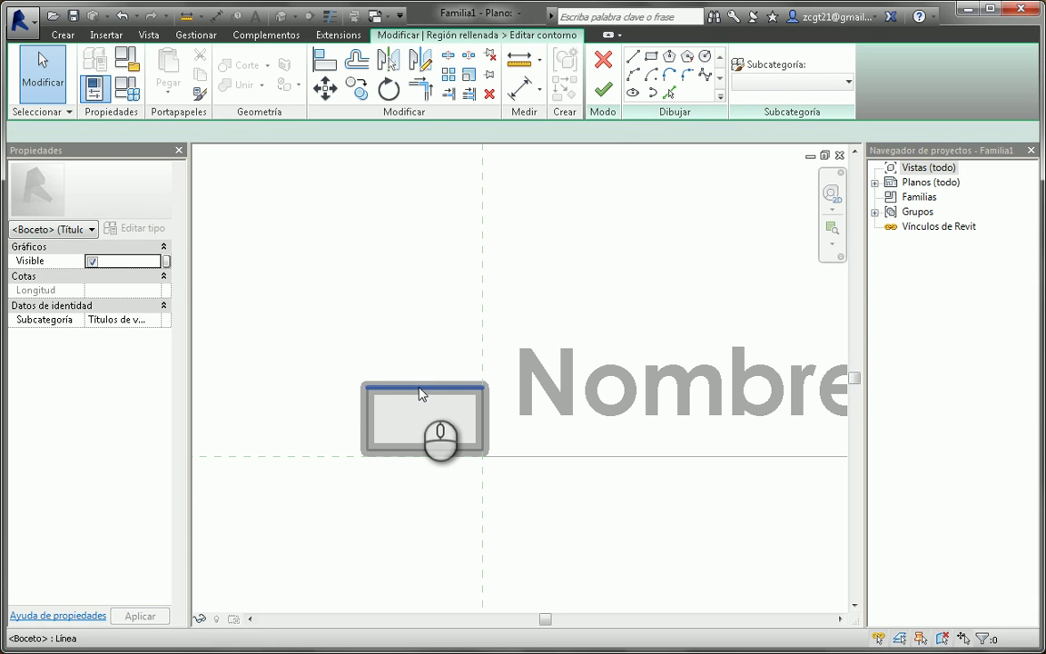
Set the filled region's height to 5 by moving its top boundary line, and finish the boundary sketch
left_click(420, 389)
left_click(342, 420)
type("5")
key("Return")
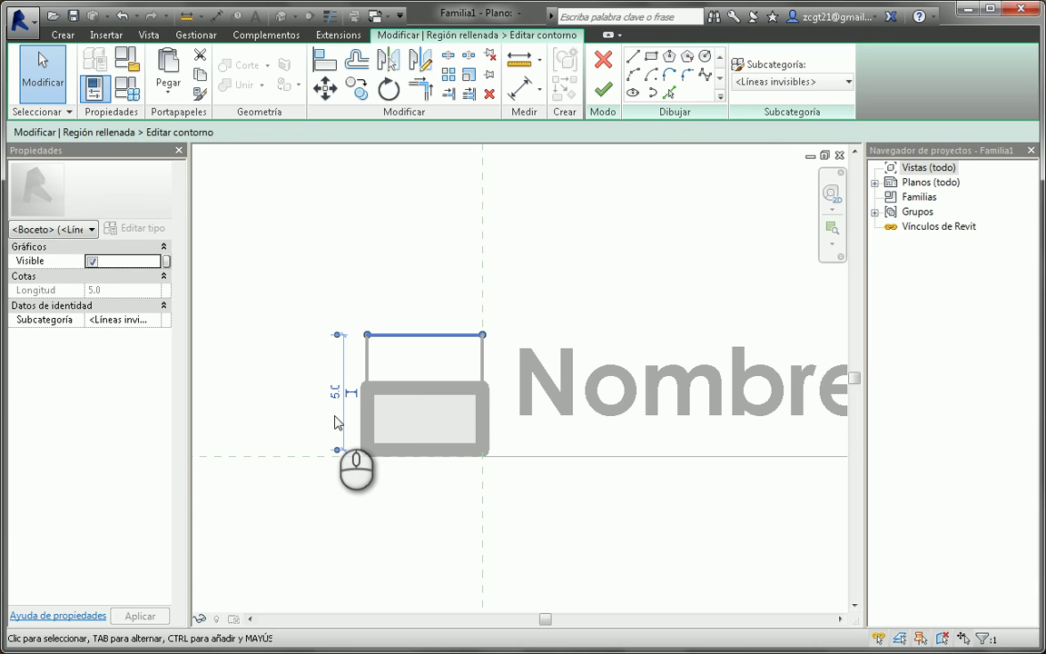
left_click(366, 363)
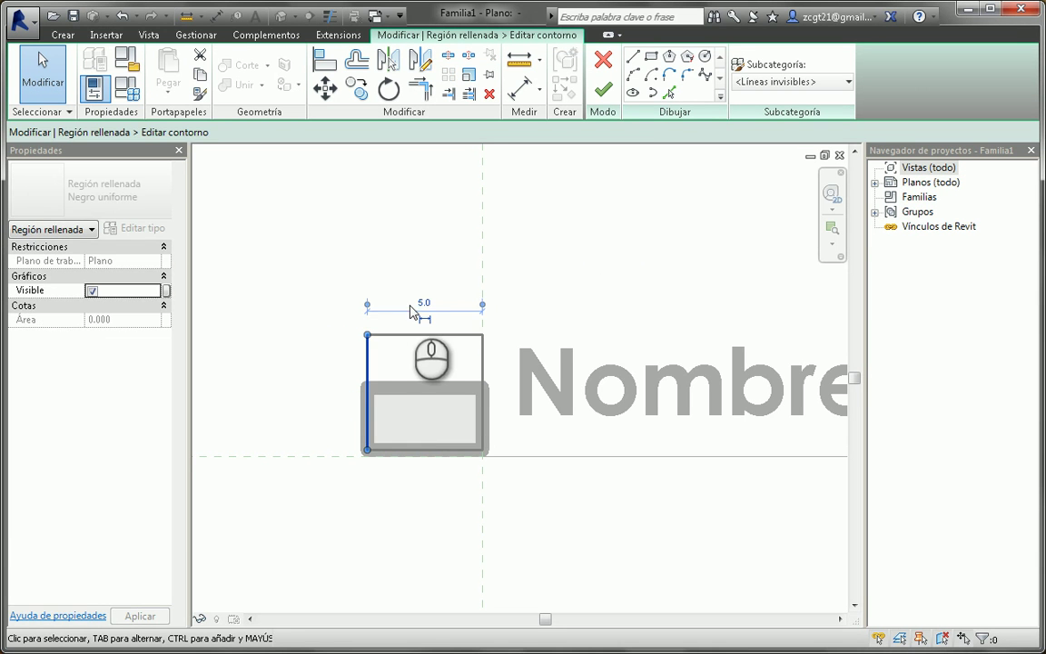
left_click(601, 91)
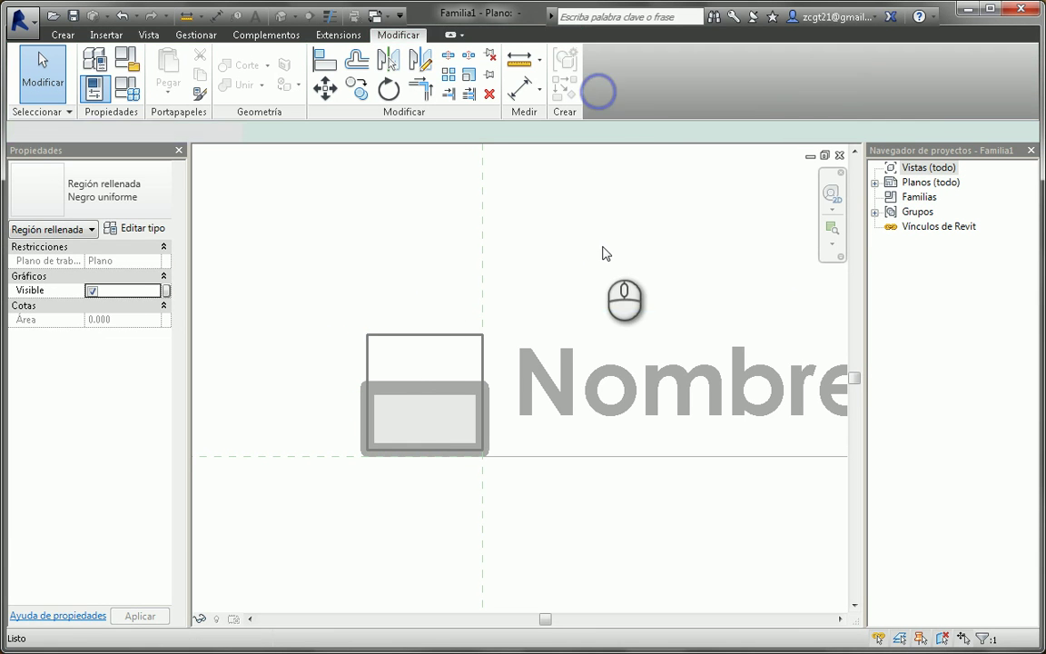
left_click(552, 247)
scroll(618, 439, "down", 3)
middle_click_drag(628, 439, 493, 475)
scroll(463, 453, "down", 2)
scroll(484, 472, "down", 1)
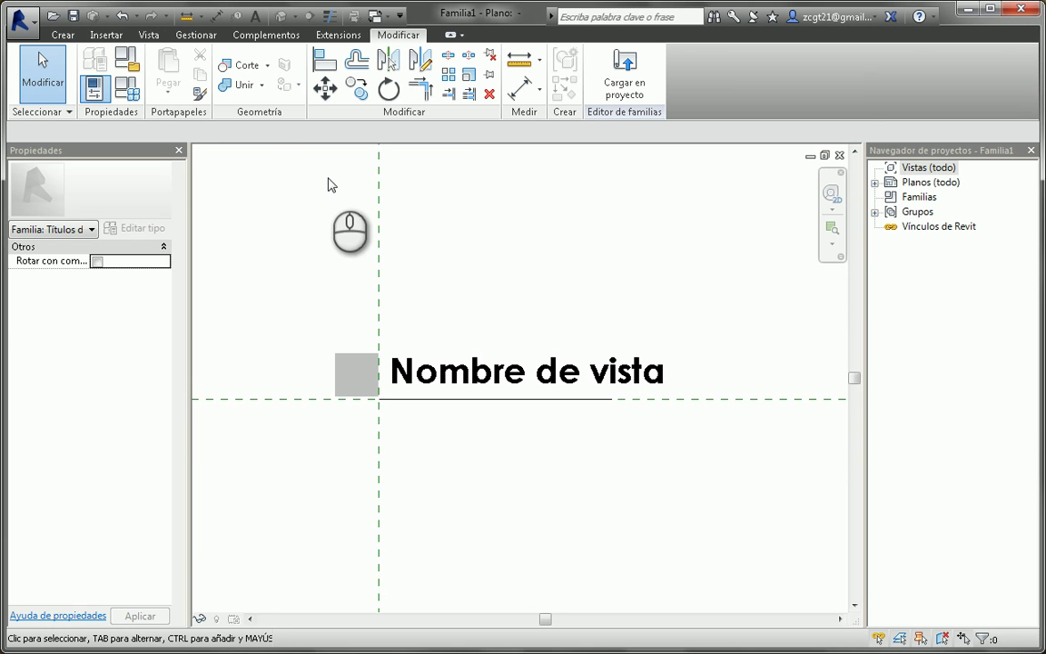
Place a left- and top-aligned label with the Escala de vista parameter just below the title line
left_click(63, 35)
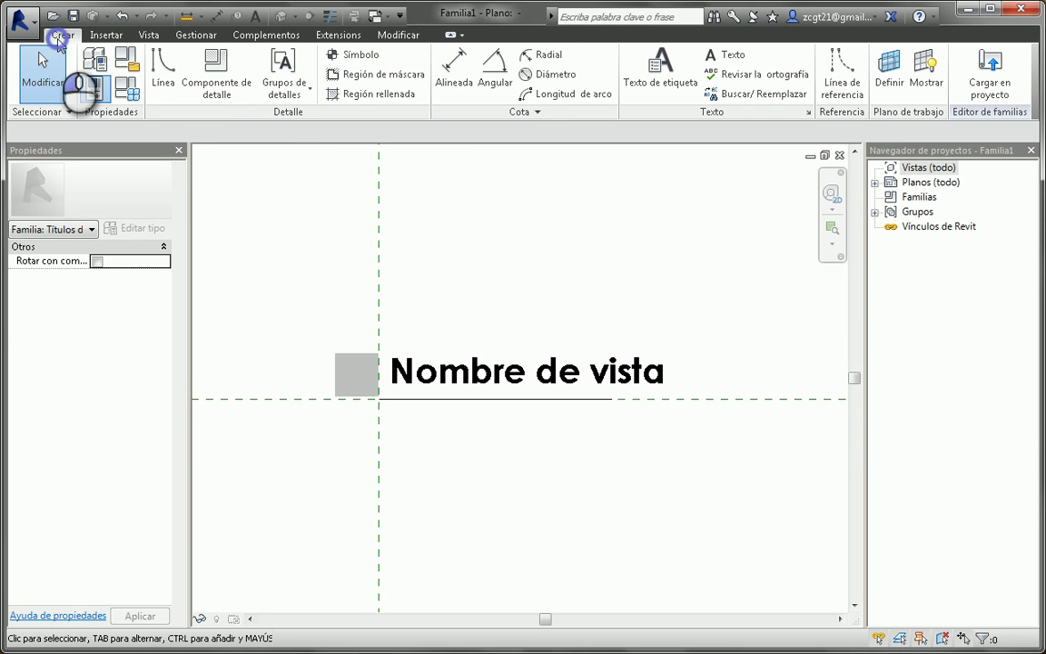
left_click(670, 71)
scroll(445, 435, "up", 2)
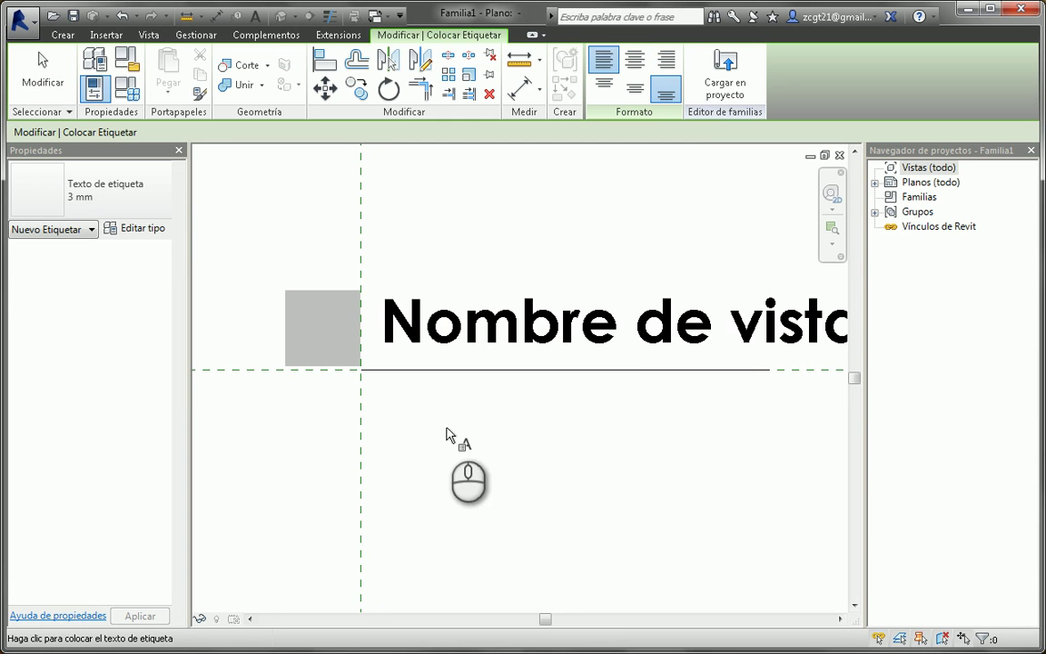
left_click(604, 88)
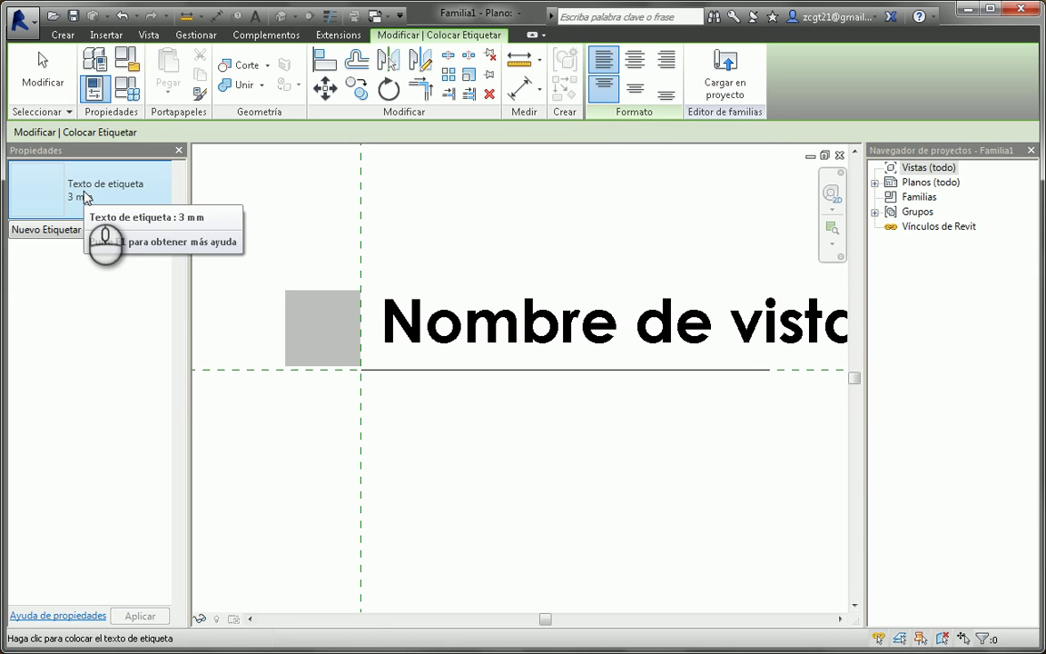
left_click(380, 392)
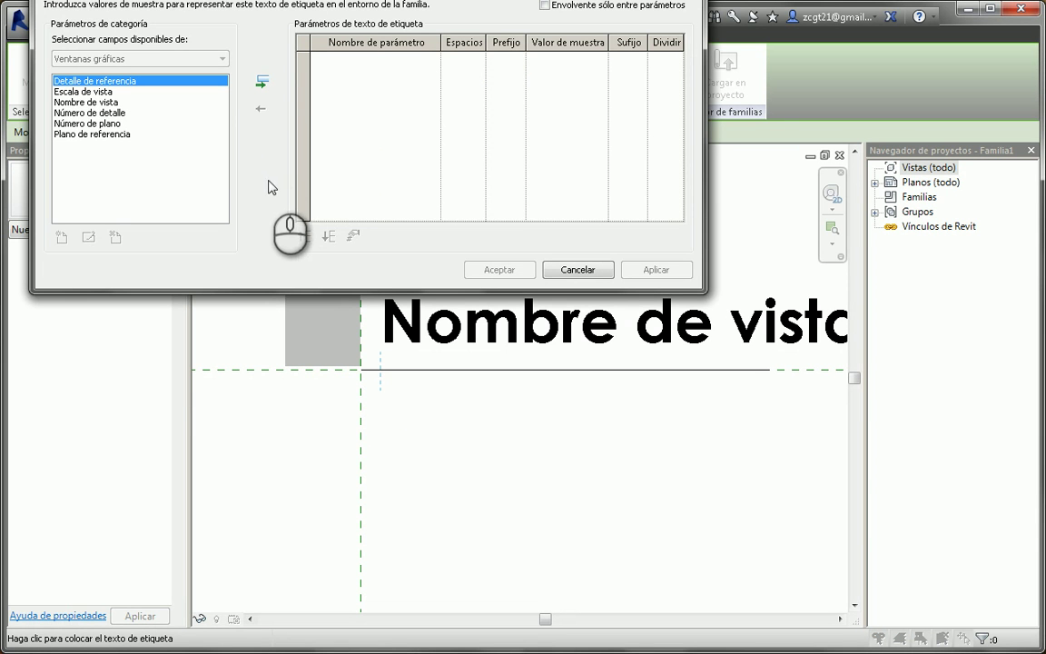
left_click(62, 92)
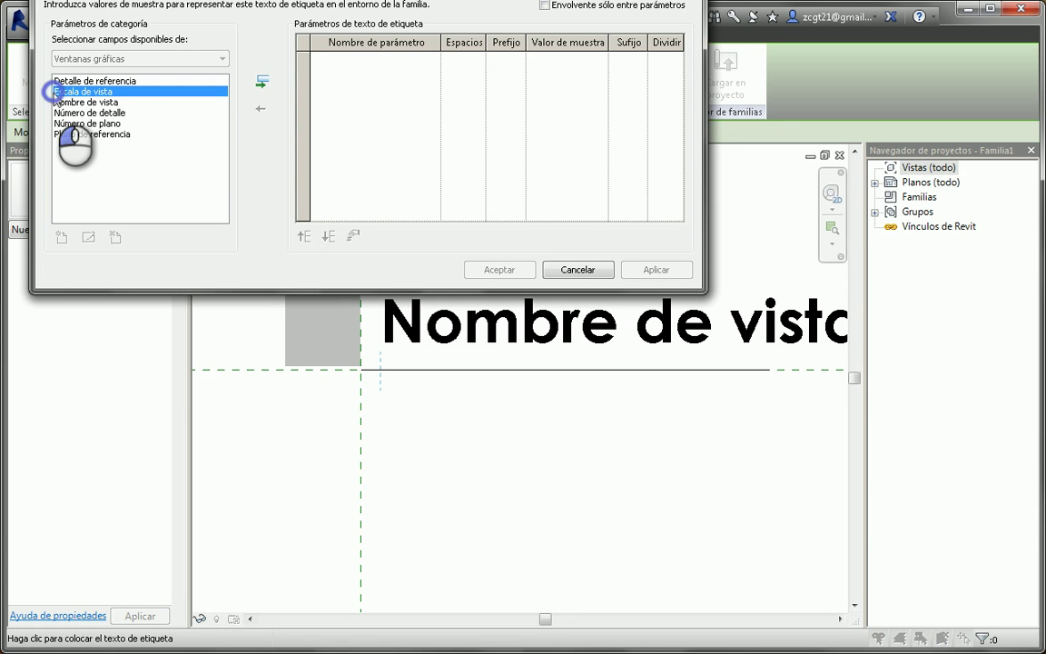
left_click(262, 80)
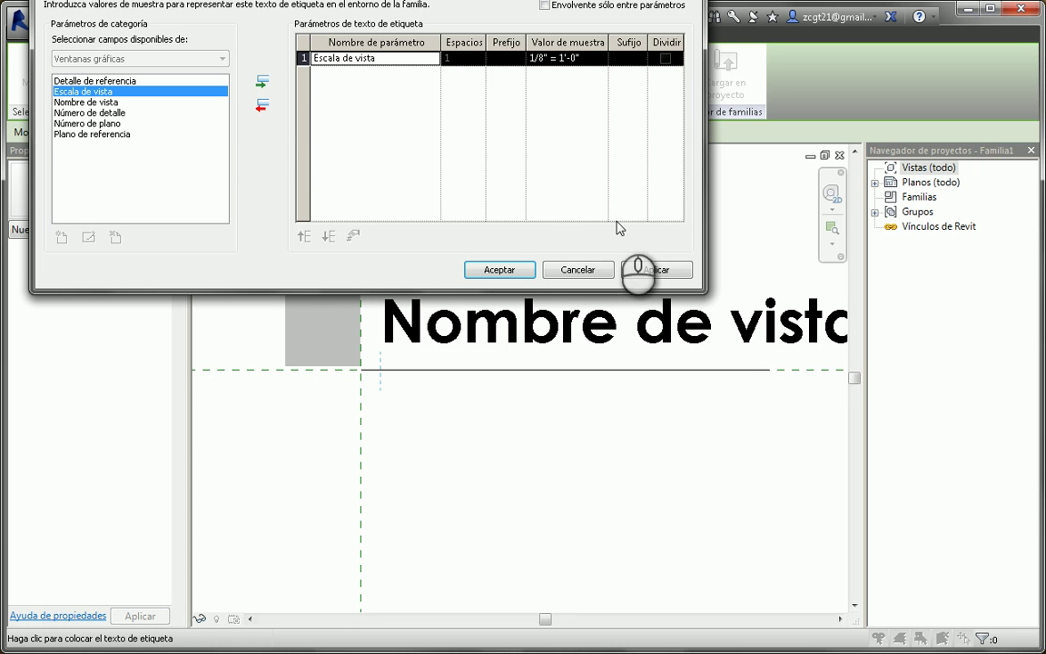
left_click(659, 272)
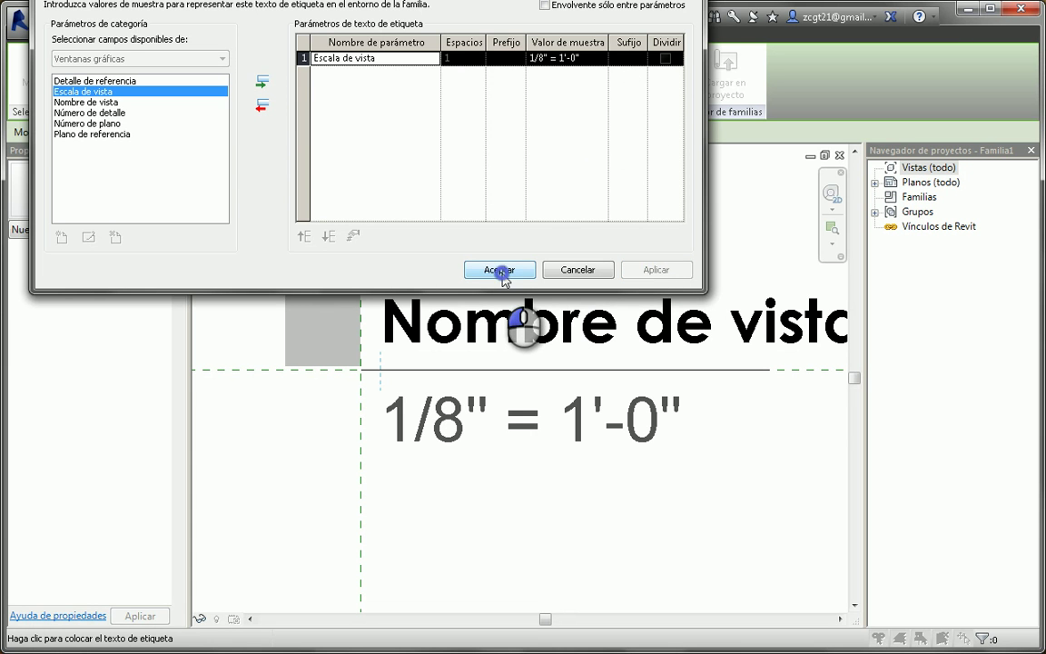
left_click(499, 270)
key("Escape")
Rename the Escala de vista label's type as 2 mm and set its leader/border offset to 0
left_click(531, 488)
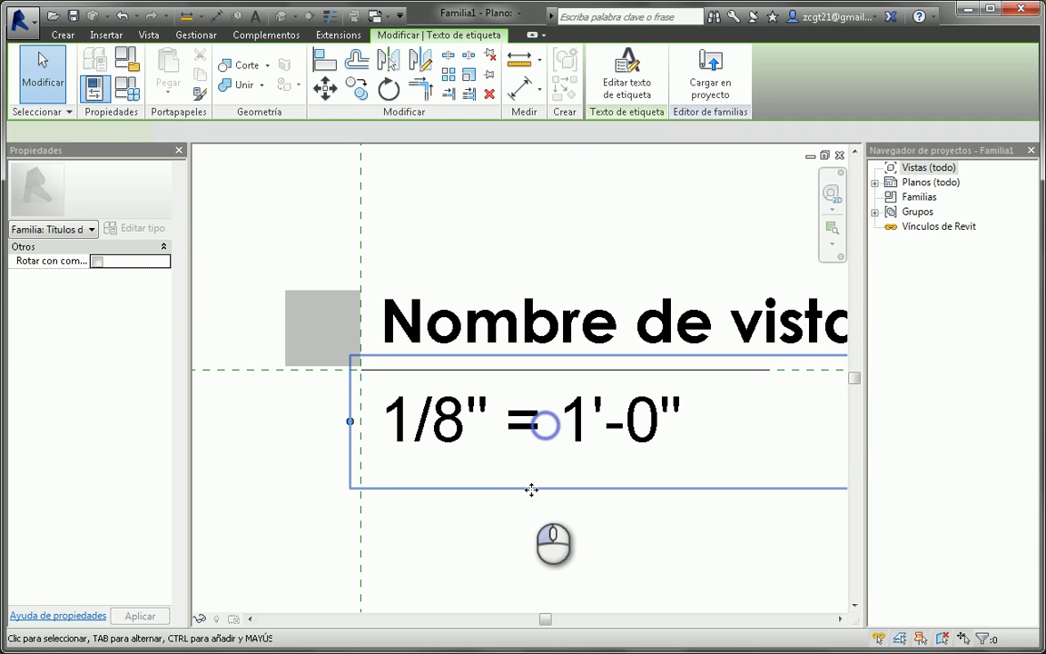
scroll(531, 488, "down", 2)
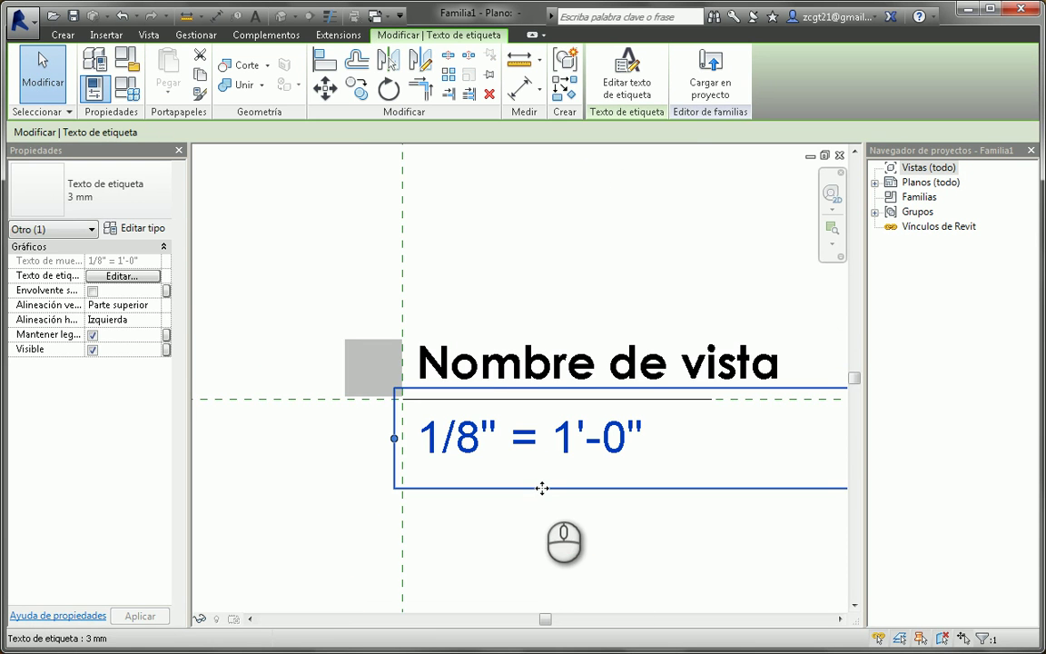
left_click(133, 189)
left_click(136, 193)
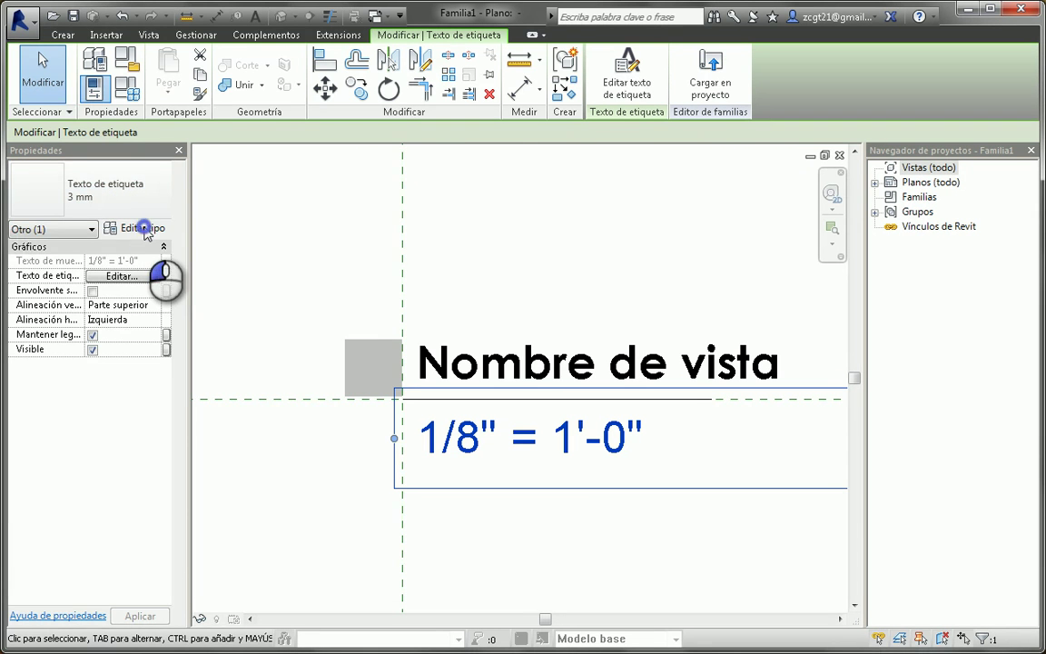
left_click(144, 228)
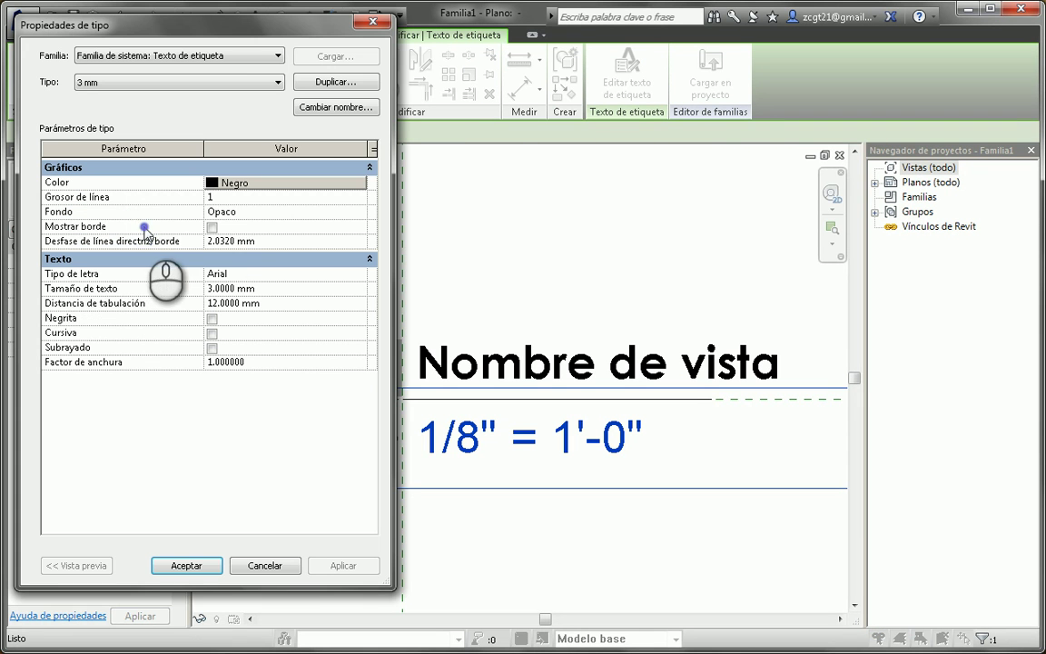
left_click(332, 108)
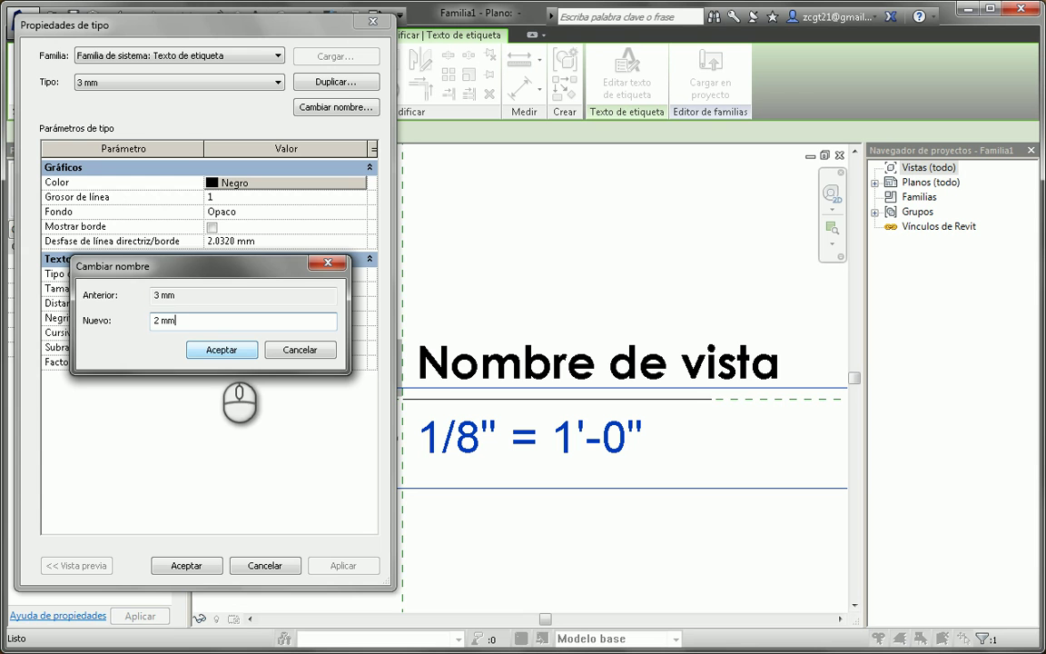
left_click(222, 349)
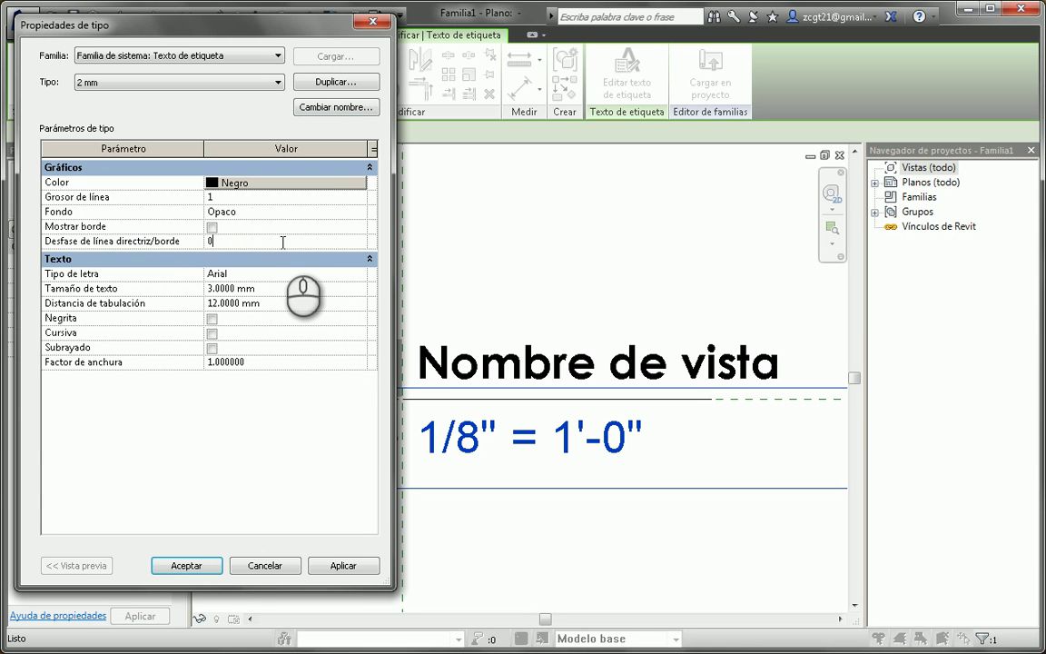
Set the 2 mm label type's font to Century Gothic and its text size to 2 mm, and accept the type properties
left_click(281, 275)
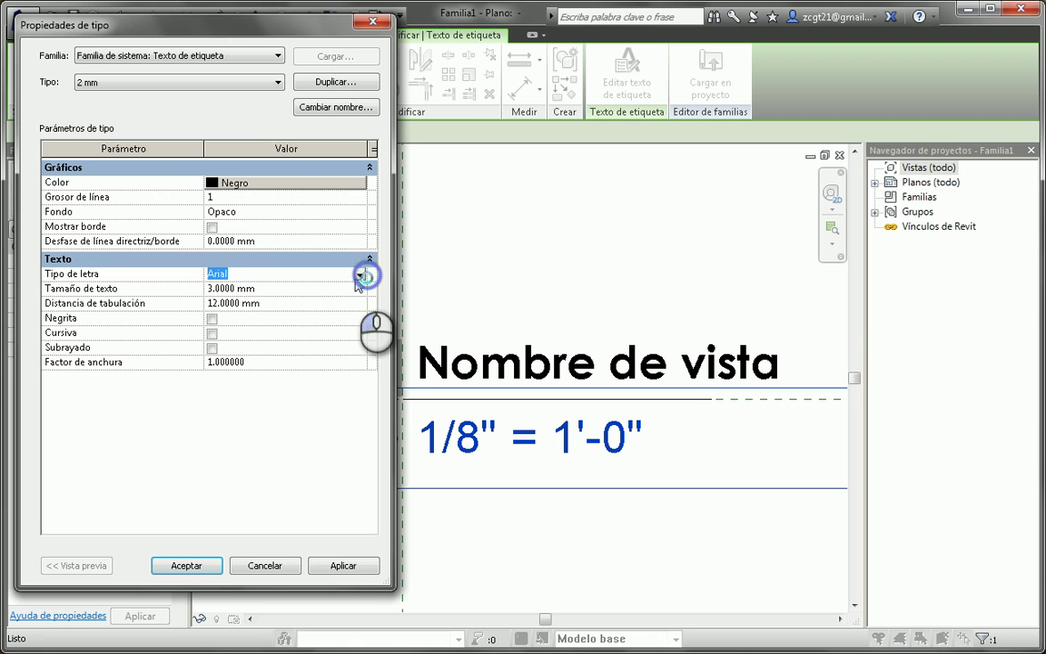
left_click(356, 279)
scroll(345, 310, "down", 8)
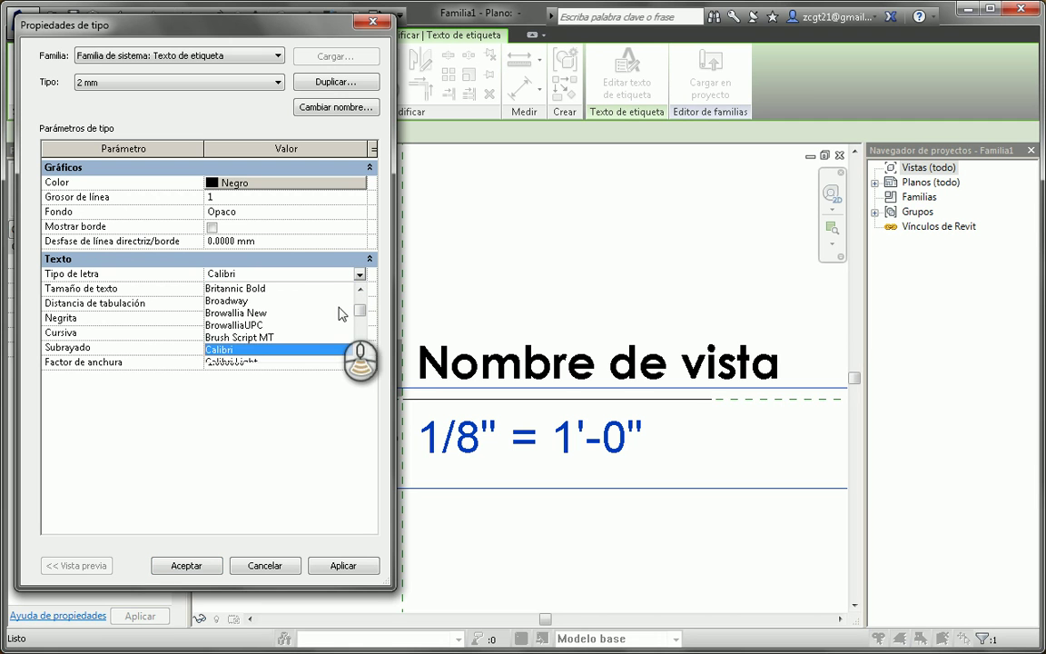
scroll(269, 340, "down", 1)
left_click(268, 334)
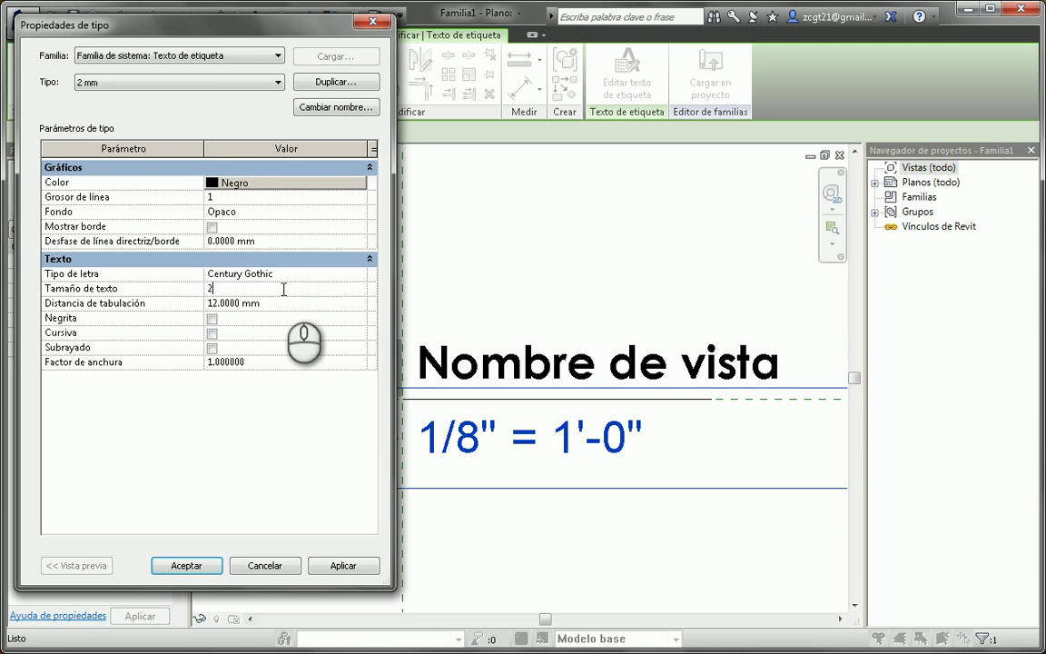
left_click(354, 567)
left_click(201, 568)
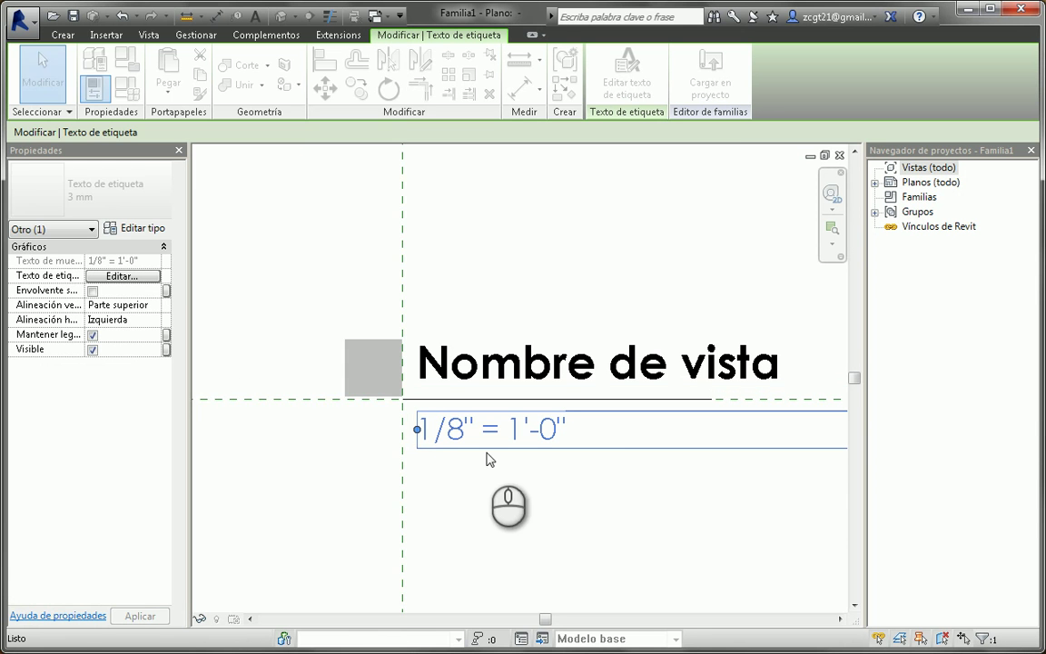
scroll(508, 467, "down", 4)
left_click(511, 499)
Widen the Nombre de vista label's text box far beyond the end of the title line for long view names
middle_click_drag(508, 498, 504, 514)
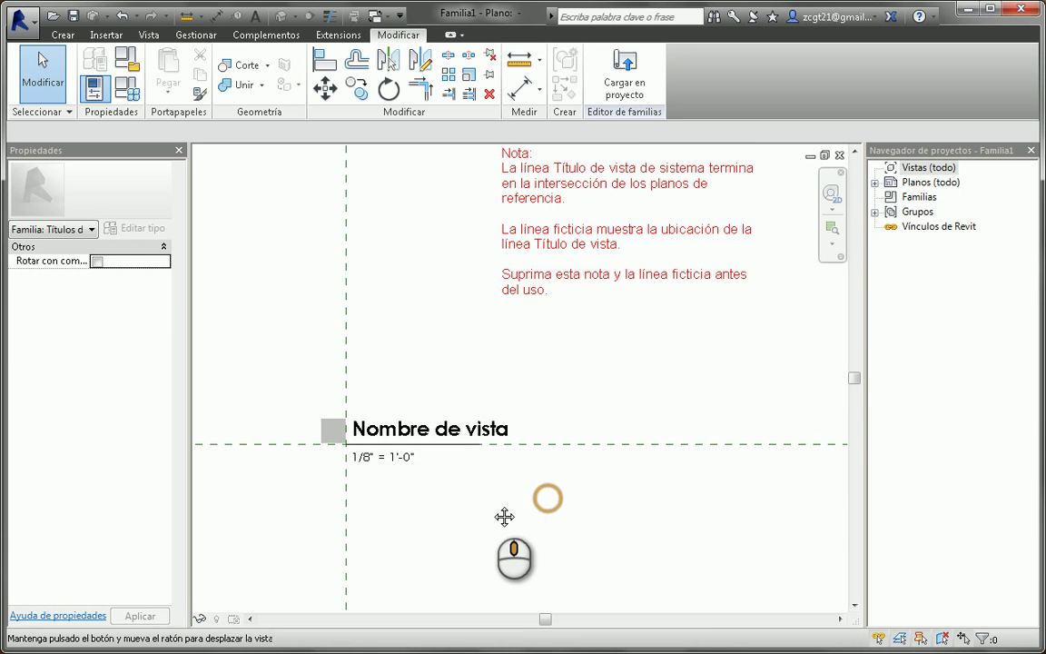
left_click(460, 434)
left_click(460, 434)
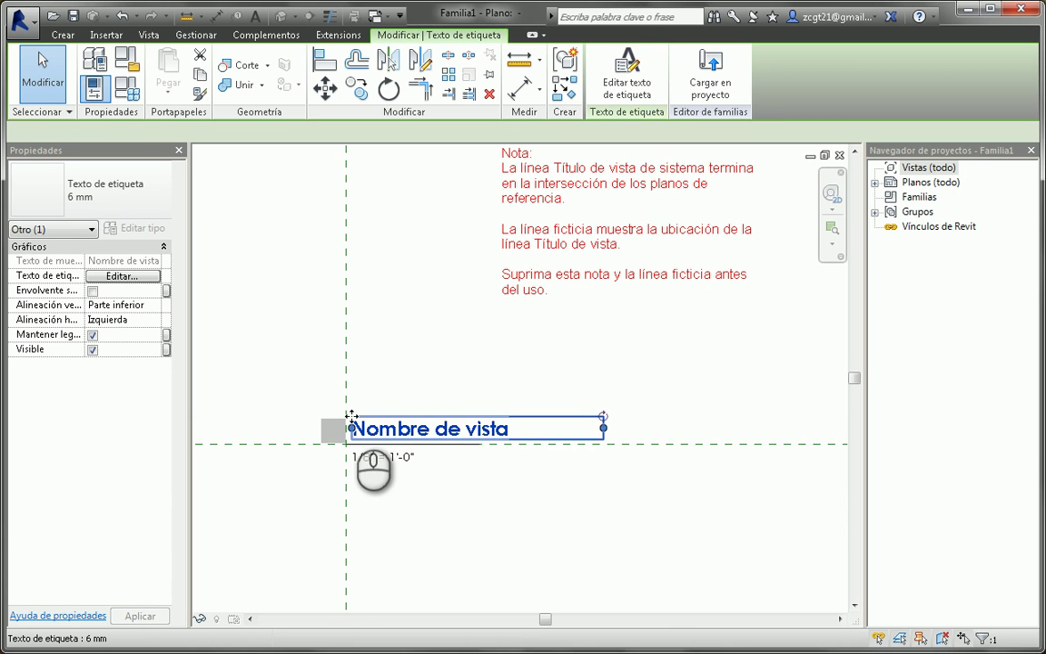
scroll(566, 428, "down", 2)
middle_click_drag(588, 495, 546, 518)
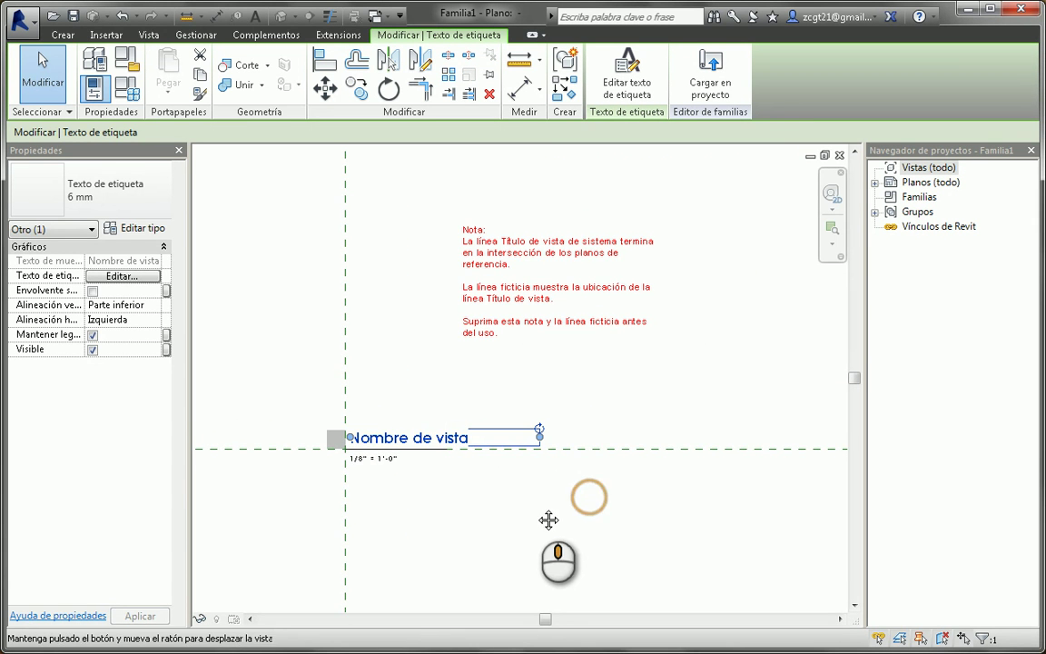
left_click_drag(541, 440, 803, 437)
scroll(565, 532, "down", 1)
middle_click_drag(572, 537, 599, 554)
scroll(646, 500, "up", 1)
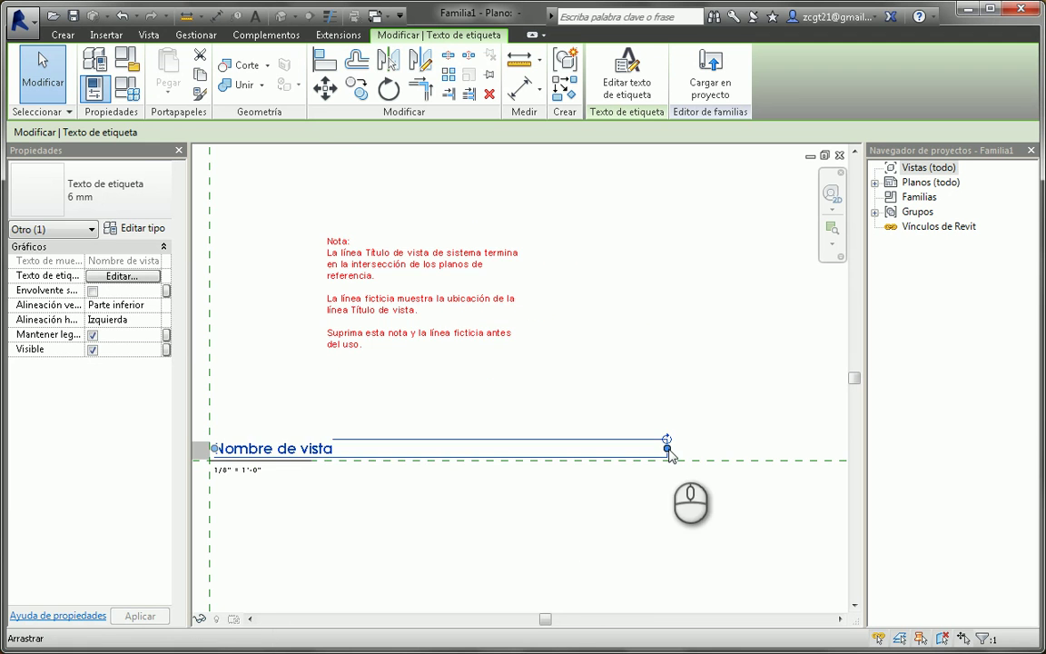
left_click_drag(672, 449, 737, 448)
scroll(639, 506, "down", 1)
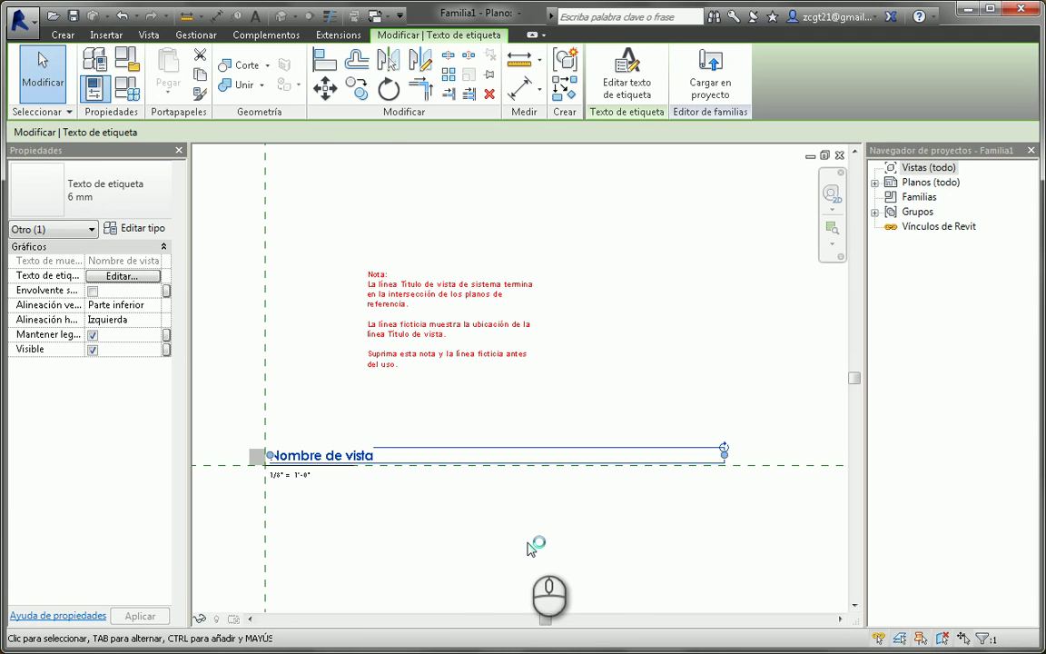
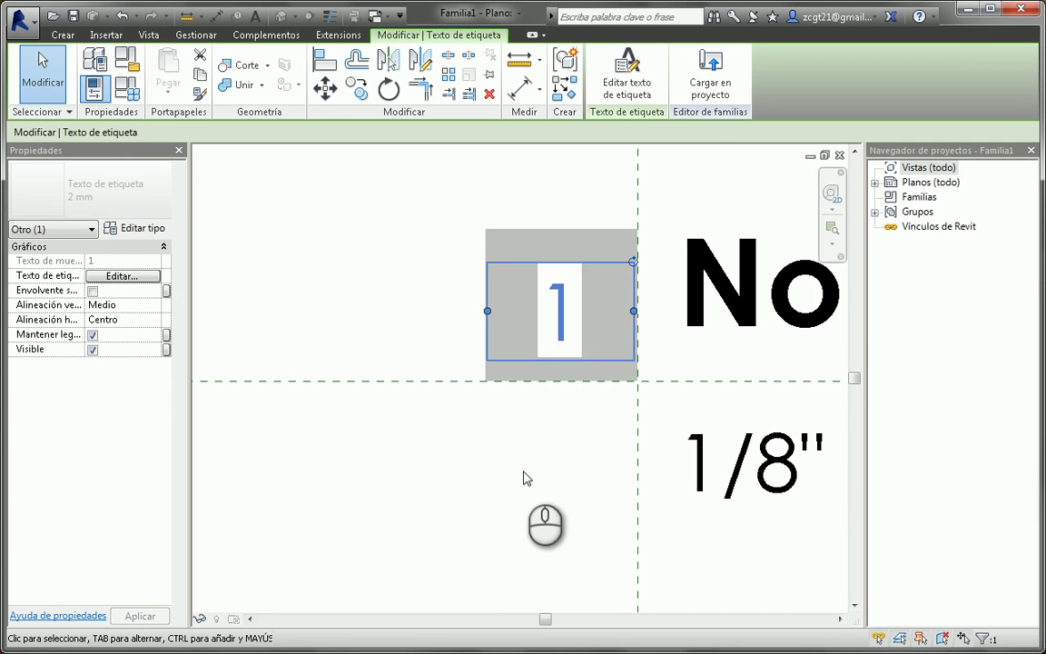
Duplicate the type of the number label inside the filled region as 3 mm
left_click(523, 470)
scroll(522, 470, "down", 1)
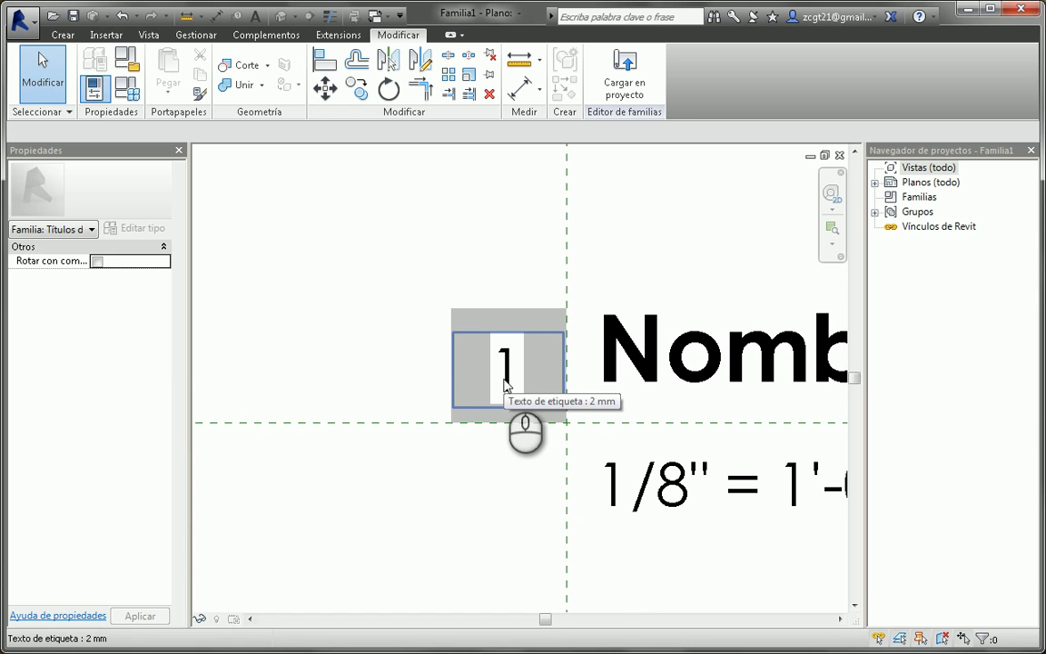
left_click(506, 385)
scroll(455, 478, "down", 2)
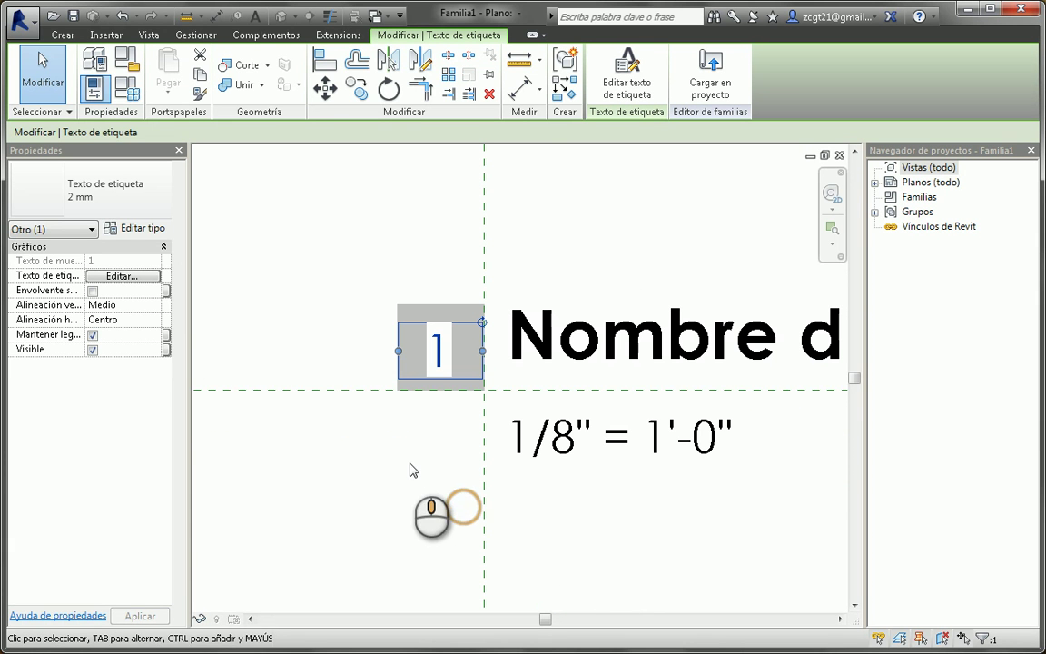
left_click(141, 228)
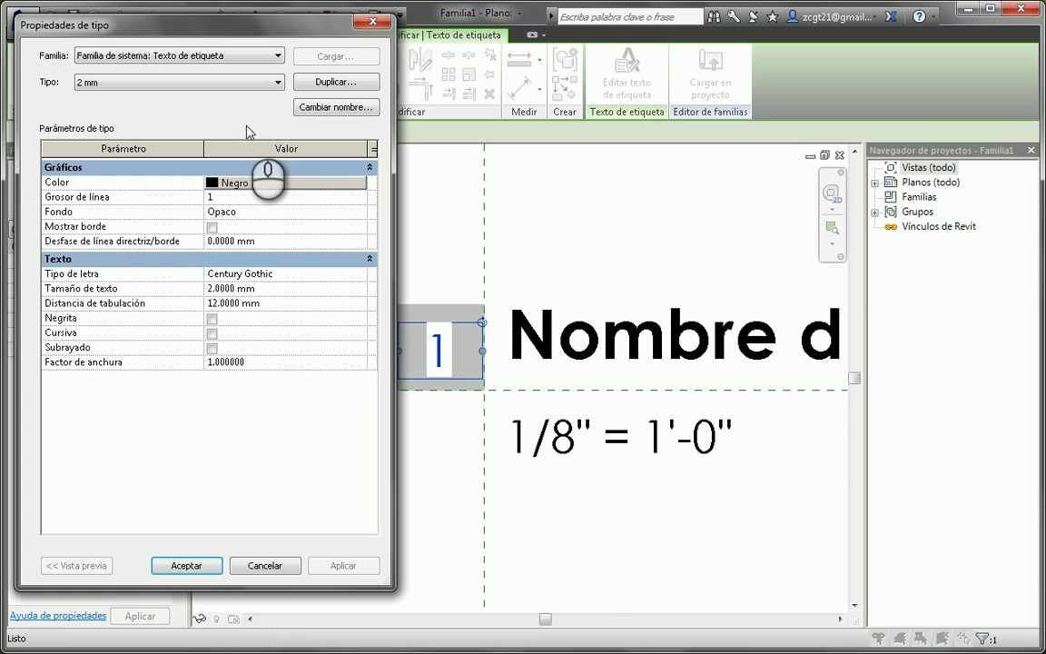
left_click(338, 83)
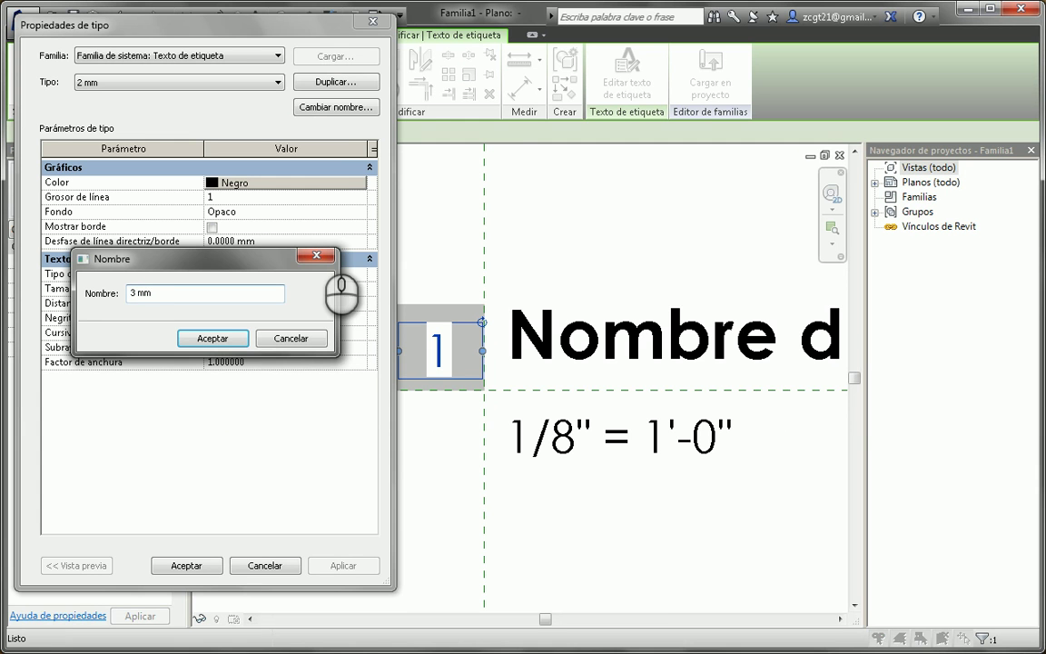
left_click(212, 338)
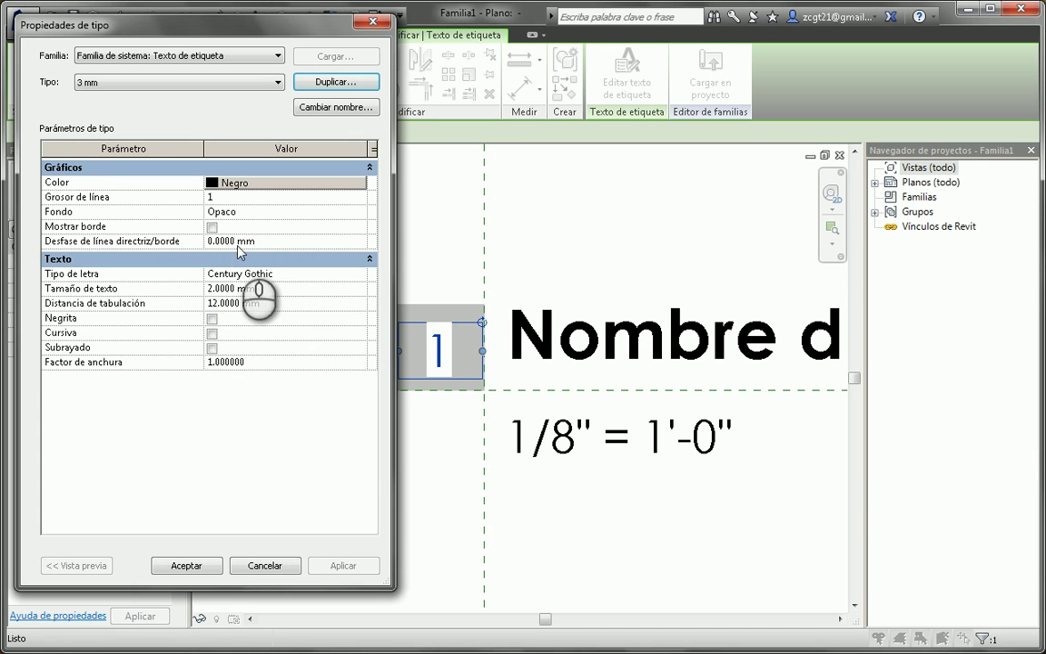
Give the 3 mm label type a Transparente background, 3 mm text size and bold text, and accept the type properties
left_click(332, 210)
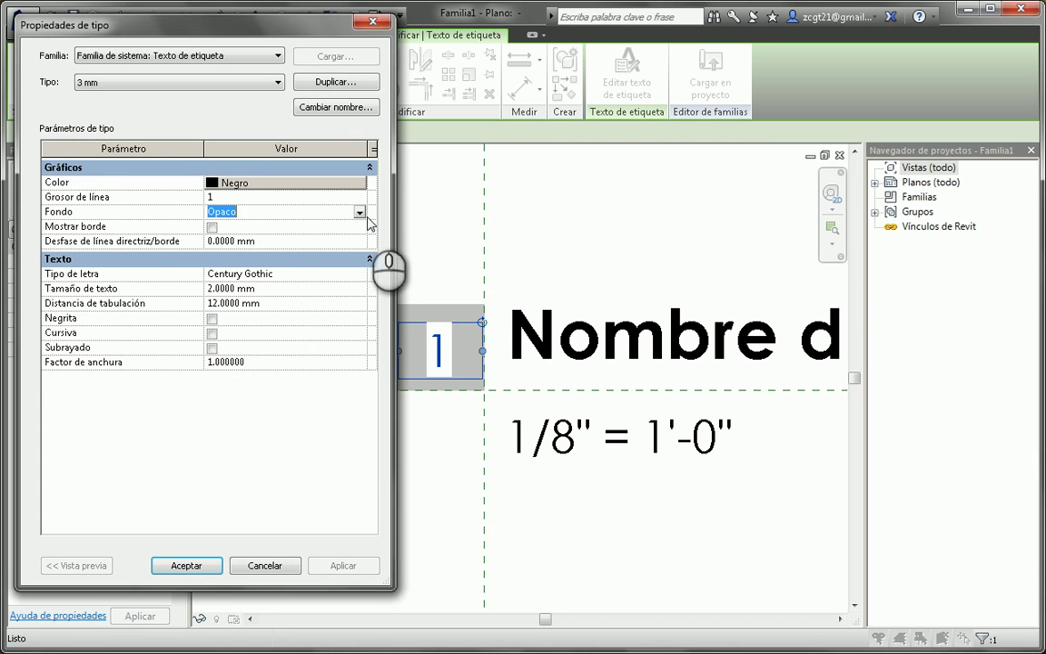
left_click(359, 212)
left_click(248, 239)
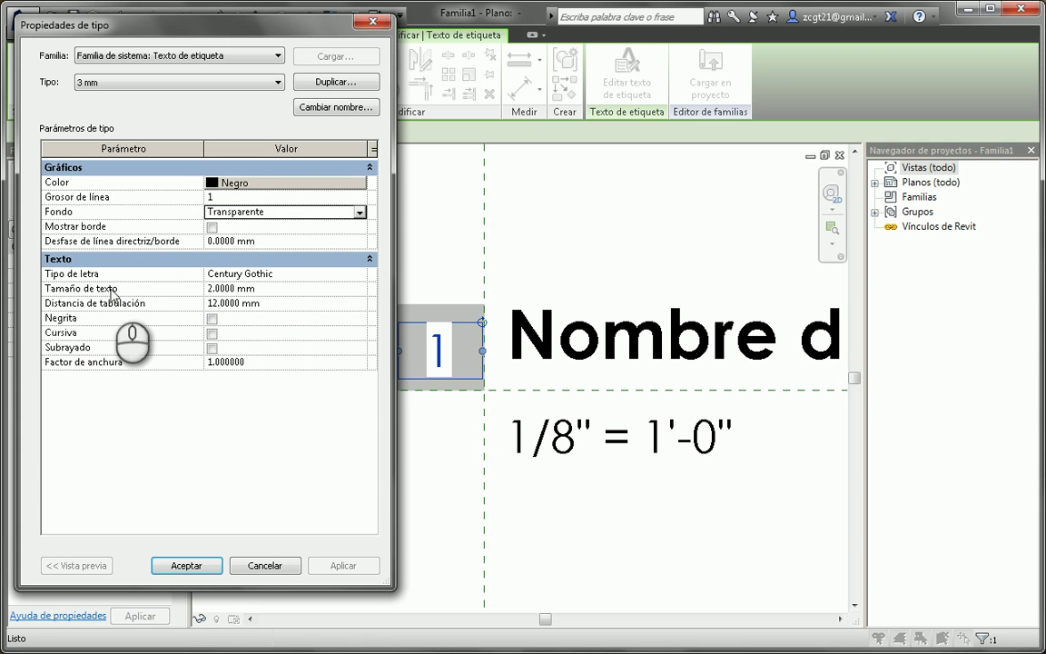
left_click(276, 289)
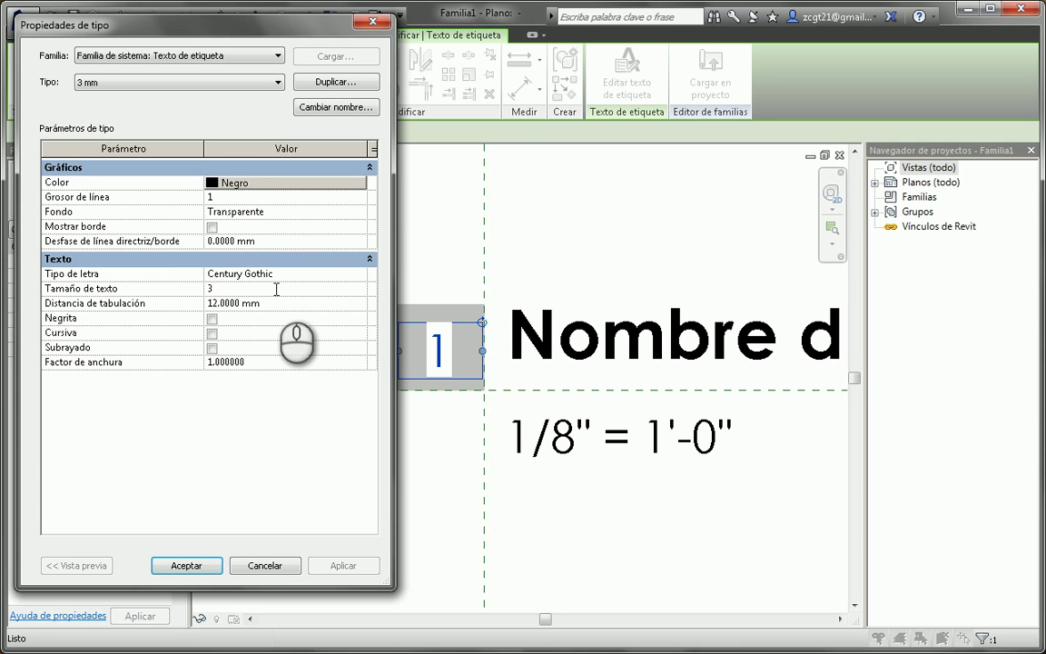
left_click(212, 320)
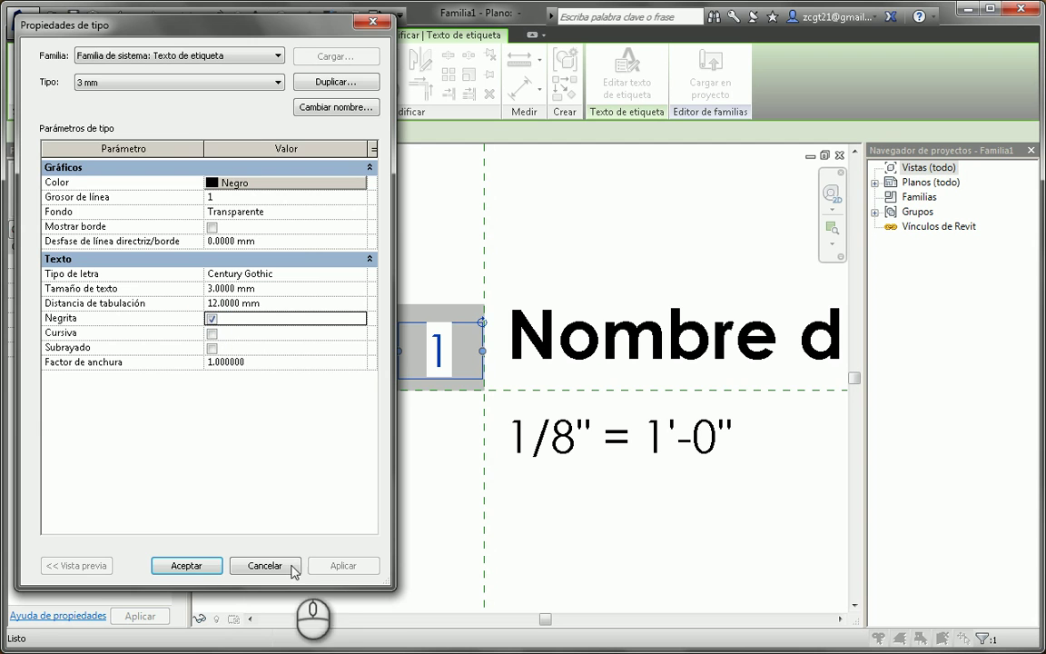
left_click(187, 565)
left_click(374, 524)
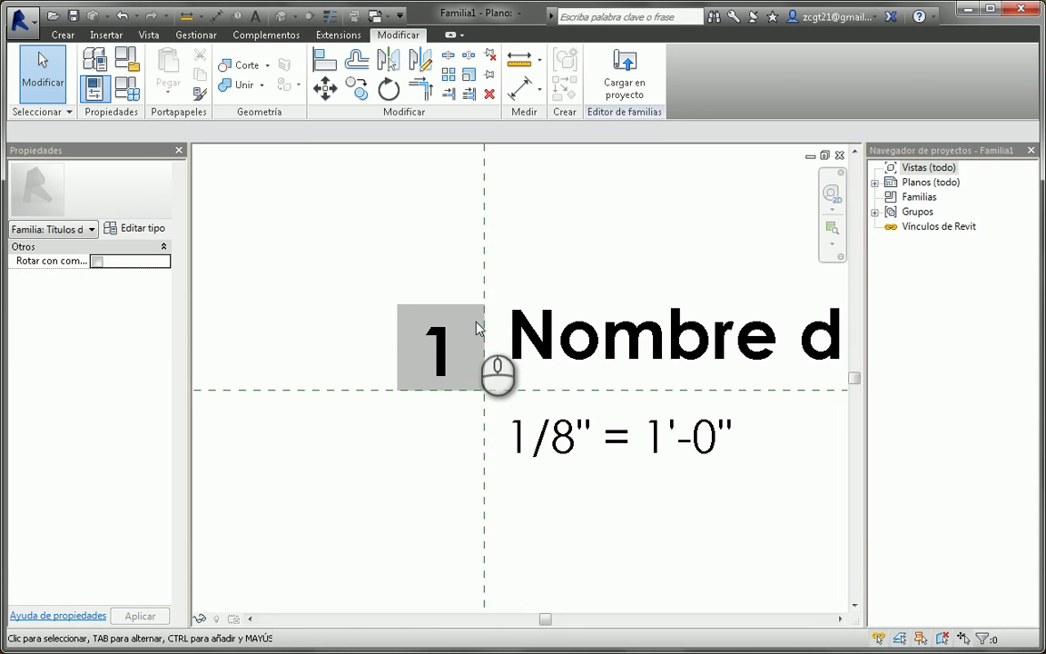
Examine the number label's placement in the filled region and the overall layout of the view title
left_click(443, 348)
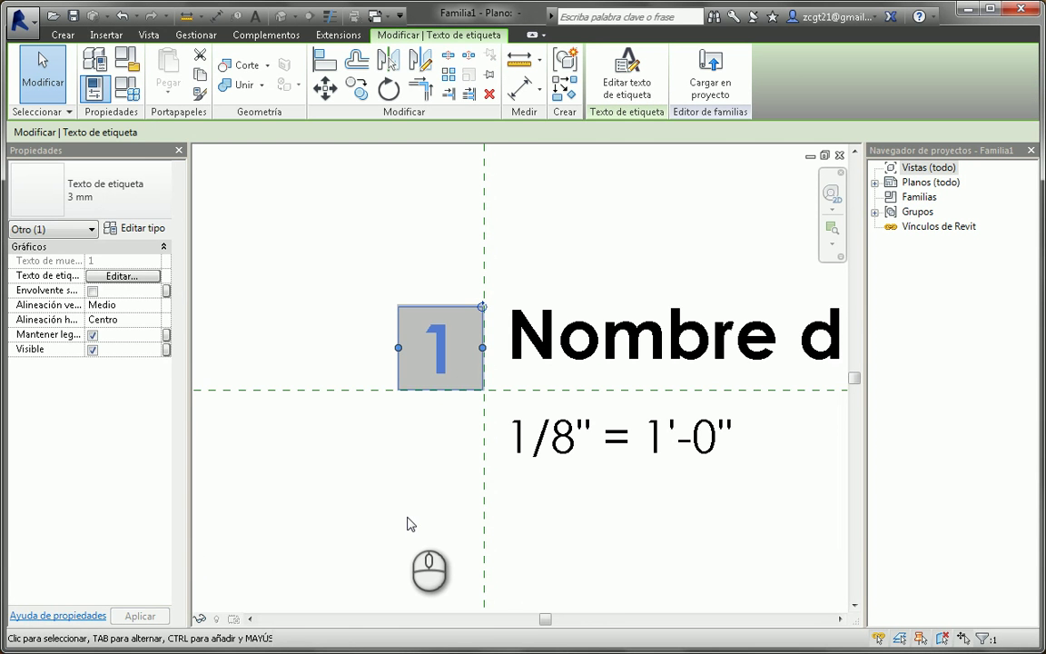
scroll(414, 487, "up", 1)
scroll(420, 458, "up", 1)
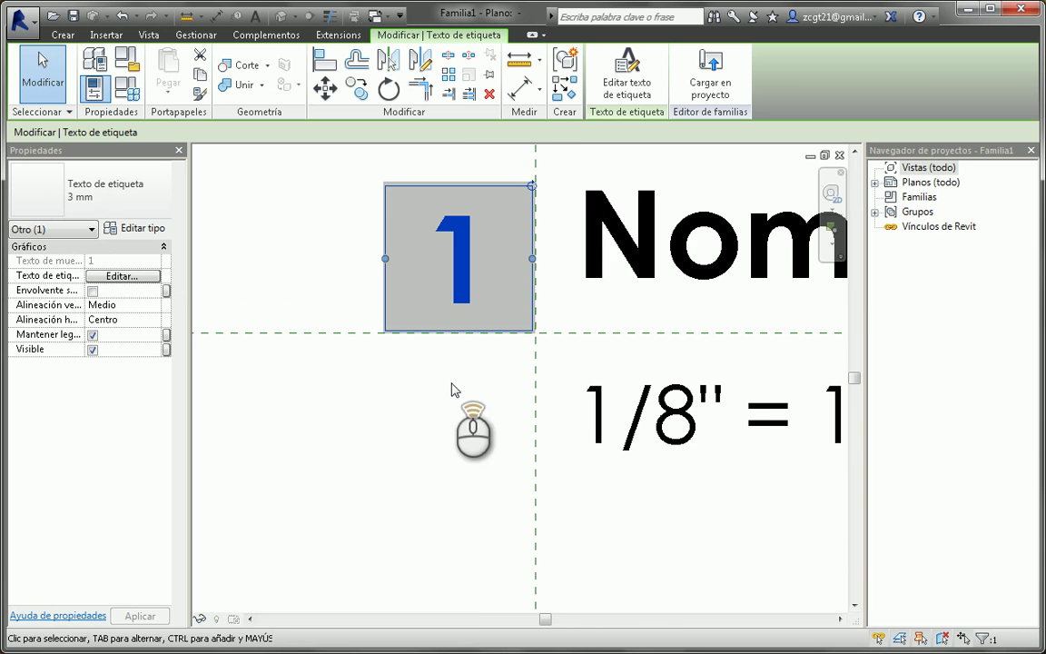
scroll(455, 390, "up", 1)
middle_click_drag(454, 390, 485, 552)
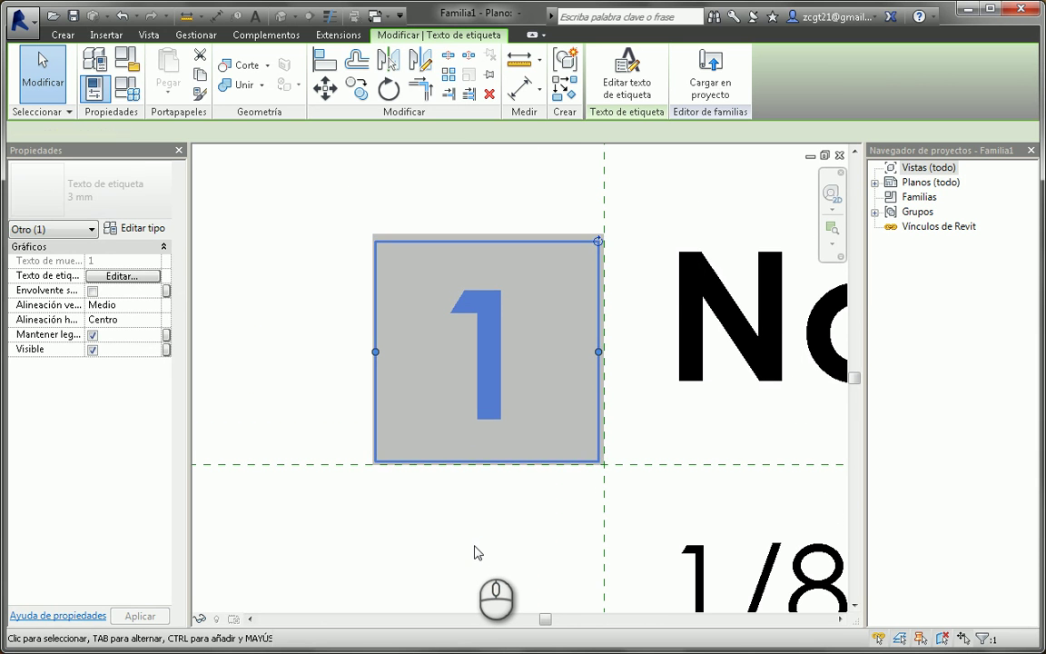
left_click(475, 549)
scroll(476, 543, "down", 5)
middle_click_drag(662, 479, 530, 513)
scroll(647, 455, "down", 3)
scroll(607, 339, "up", 1)
scroll(604, 334, "down", 2)
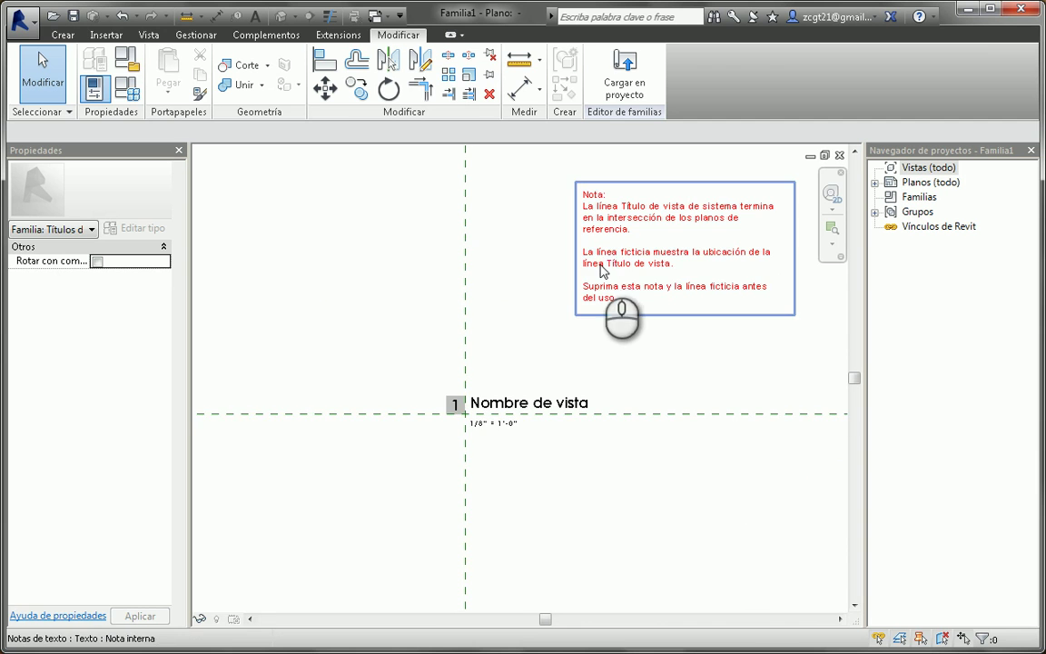
scroll(511, 438, "up", 4)
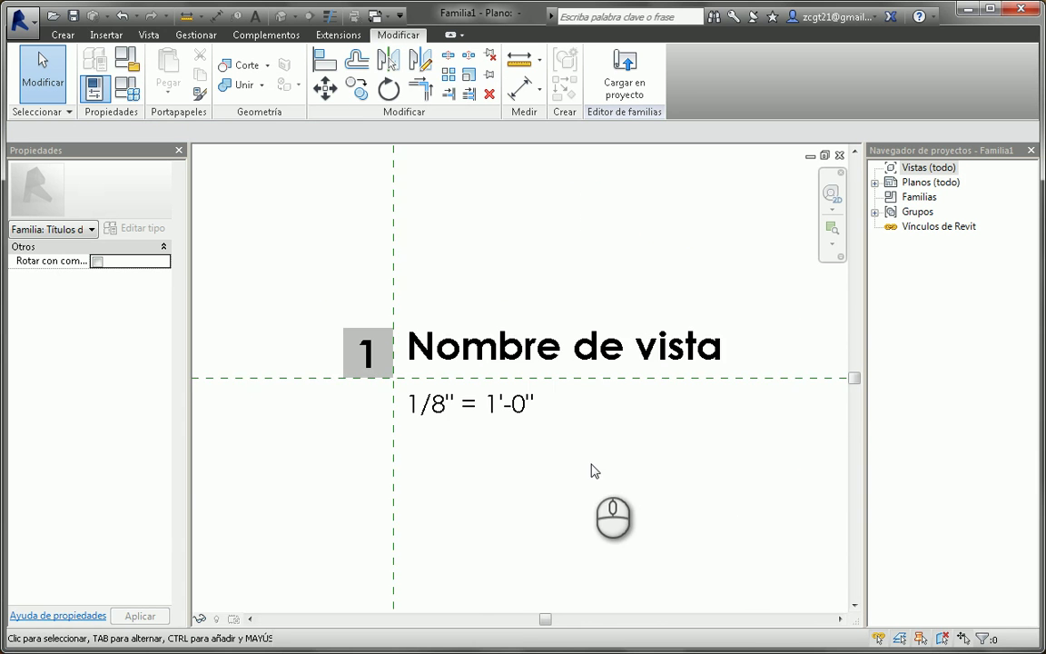
middle_click_drag(592, 470, 566, 514)
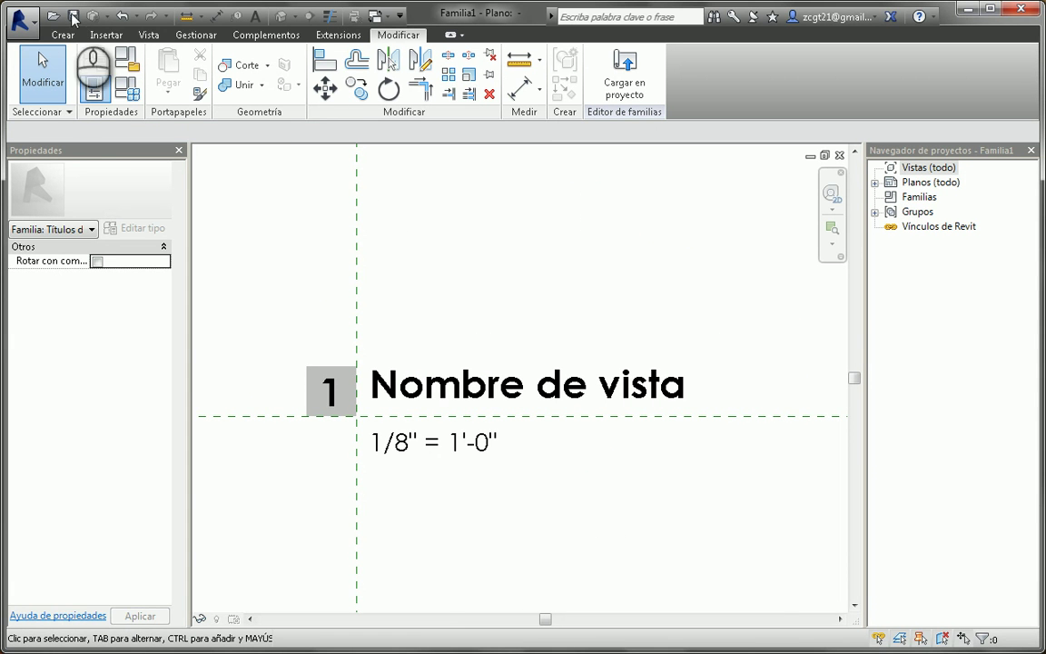
Save the family as Título de Vista in New folder on the Desktop
left_click(22, 18)
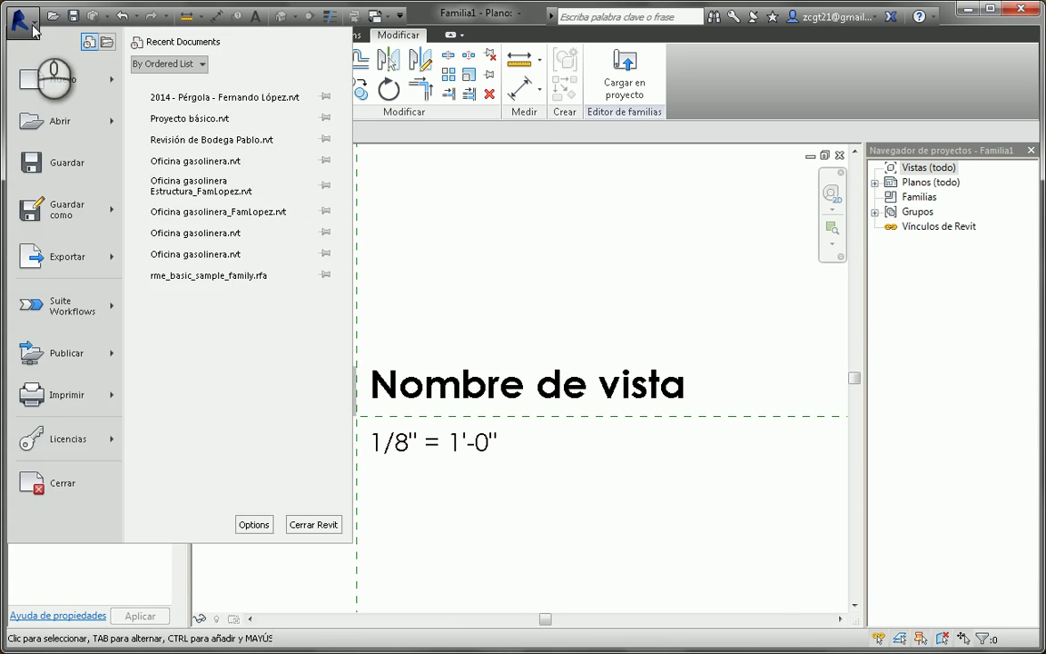
mouse_move(69, 209)
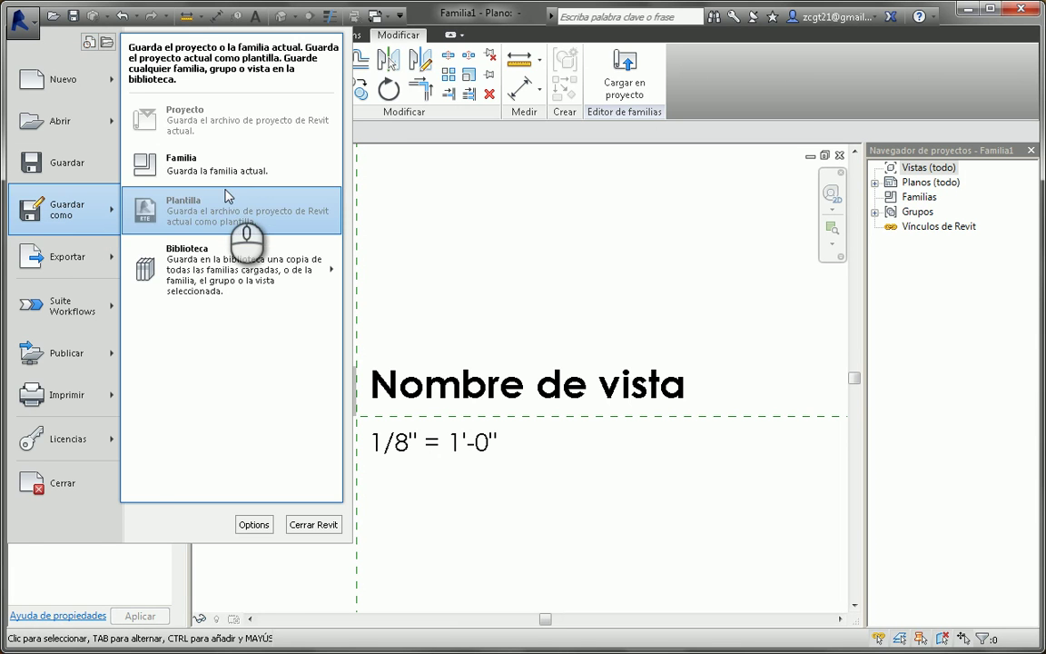
left_click(242, 166)
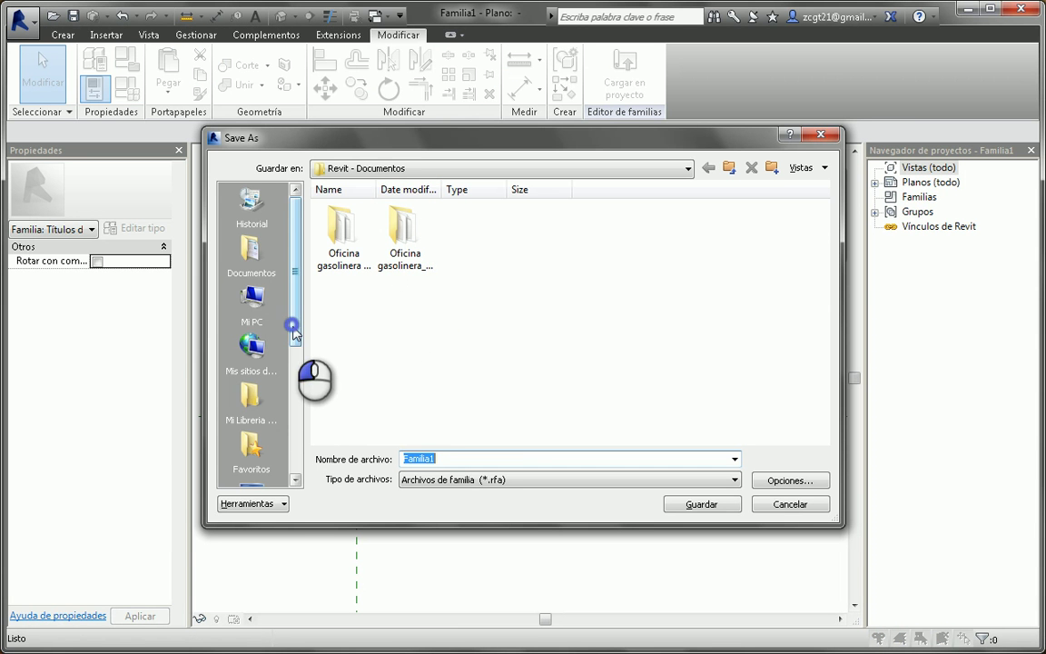
left_click_drag(294, 338, 308, 389)
left_click(251, 400)
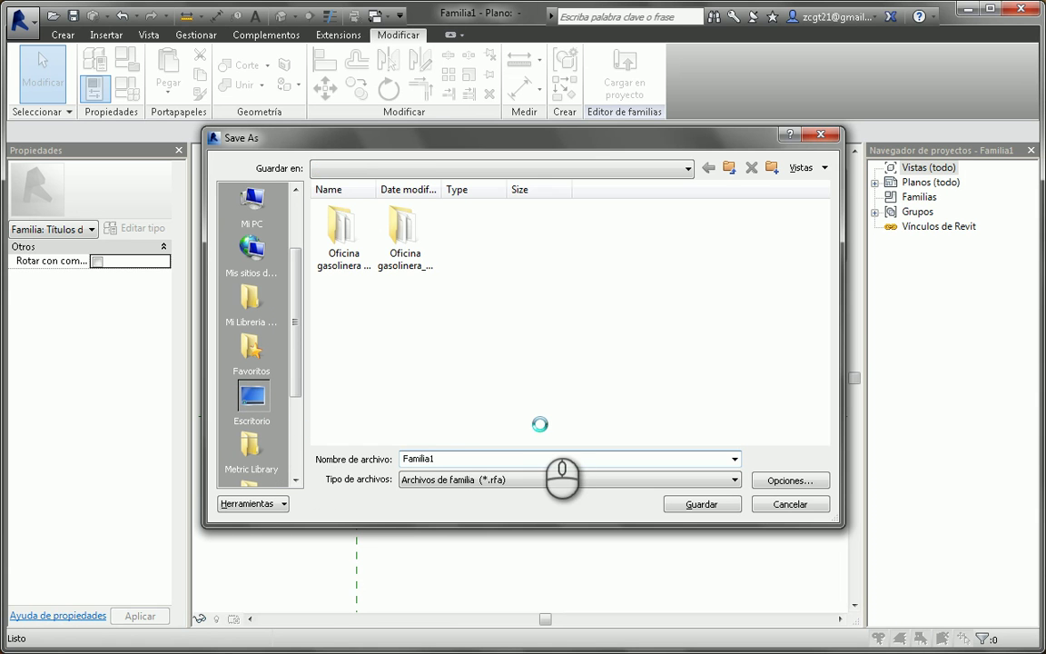
left_click(596, 319)
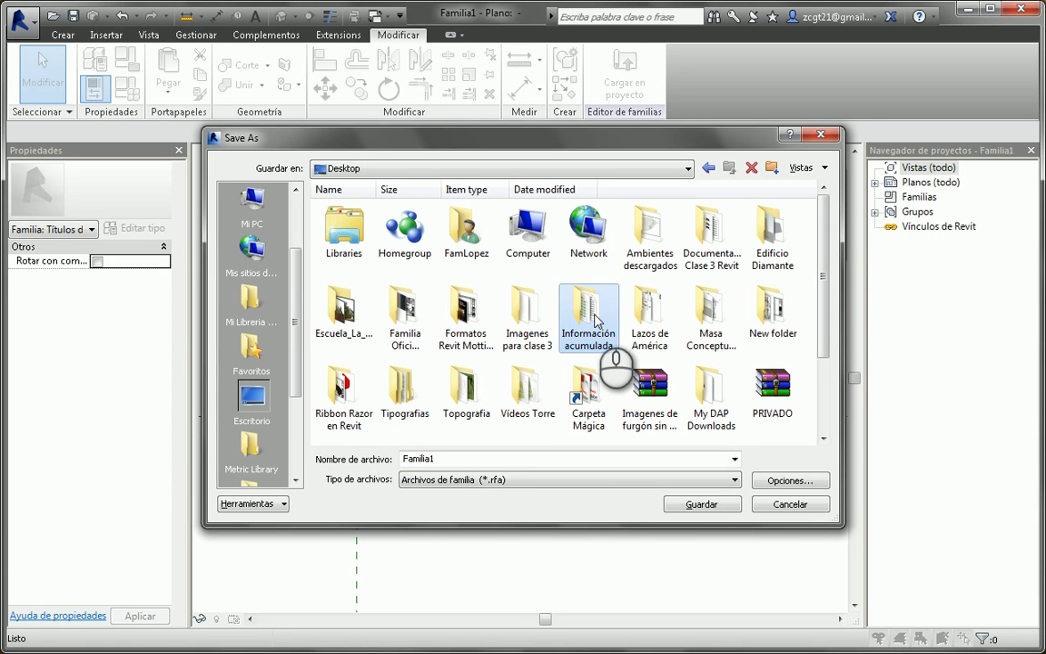
left_click(750, 305)
double_click(773, 309)
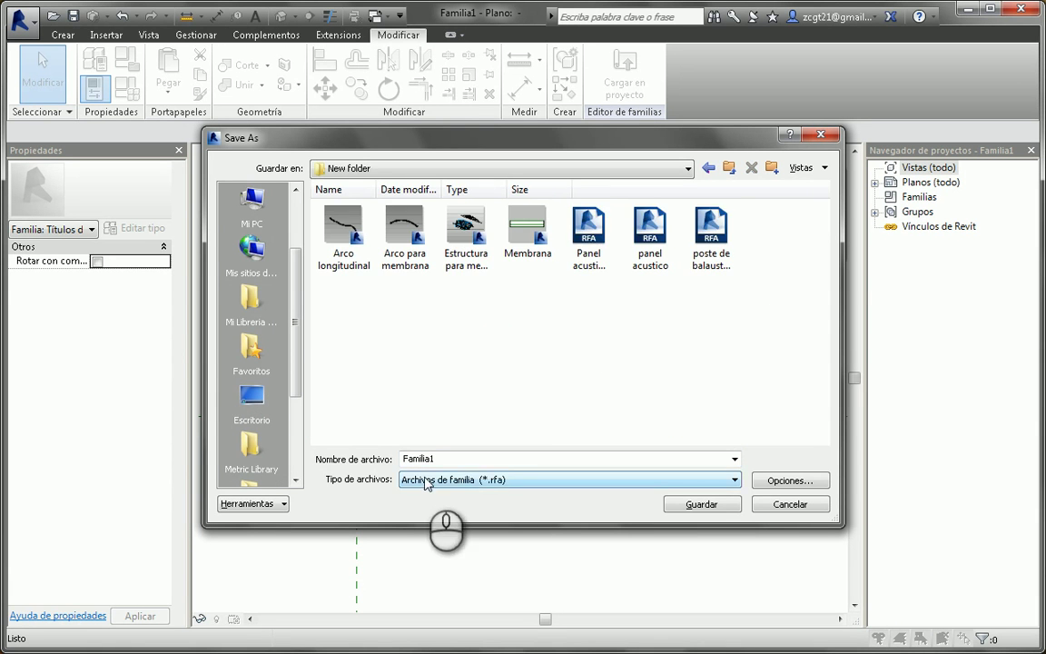
double_click(471, 458)
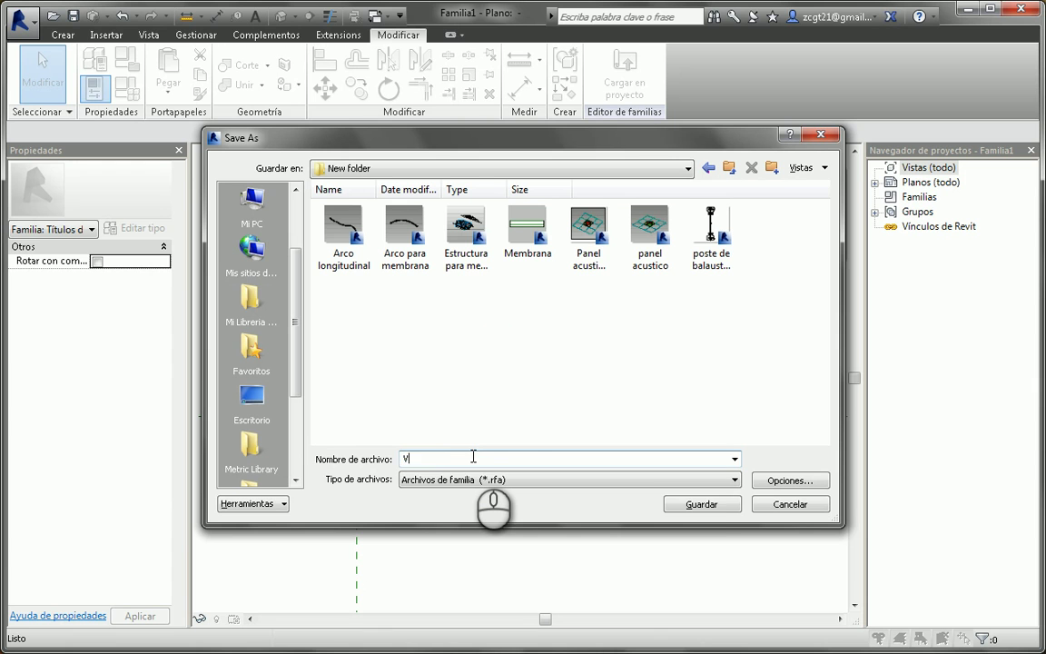
type("T")
type("itul")
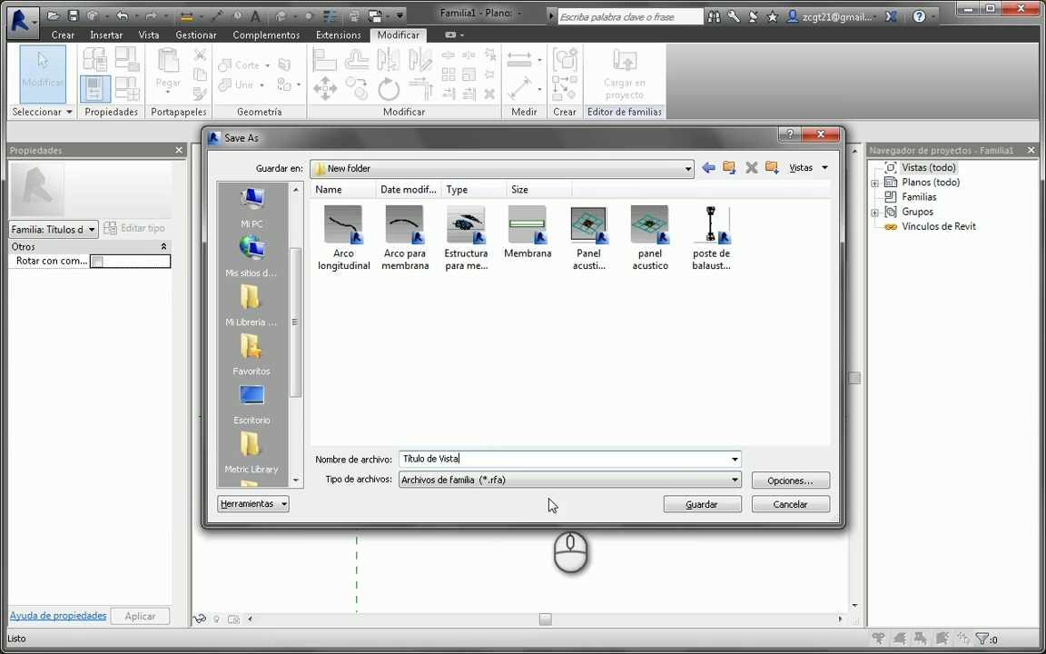
left_click(699, 505)
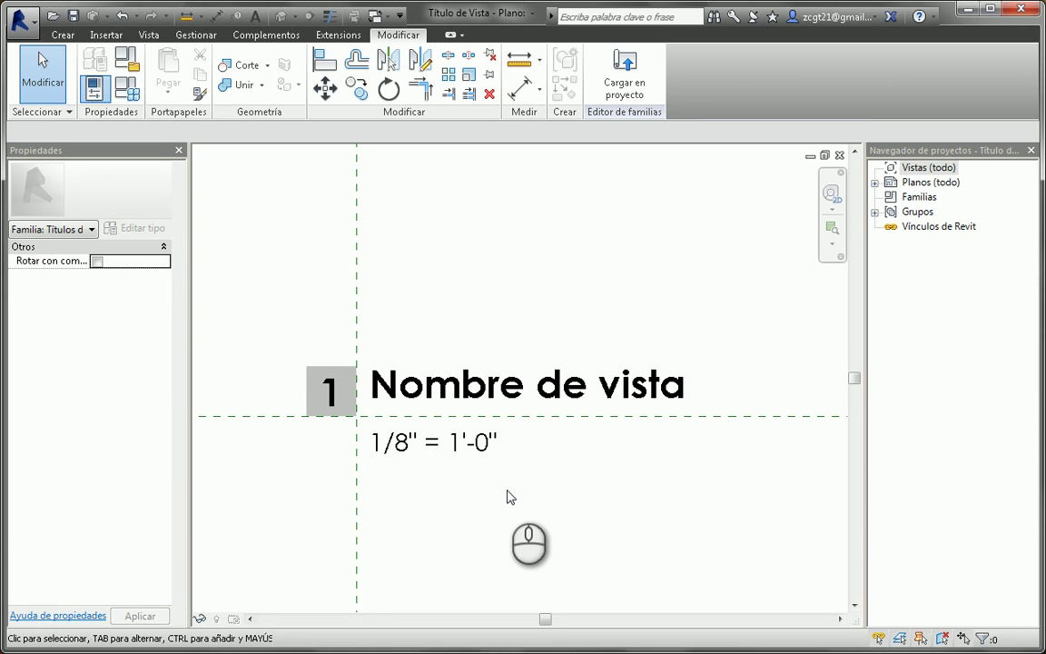
Load the view title family into the open project Proyecto básico.rvt only
scroll(509, 497, "down", 1)
middle_click_drag(625, 508, 563, 507)
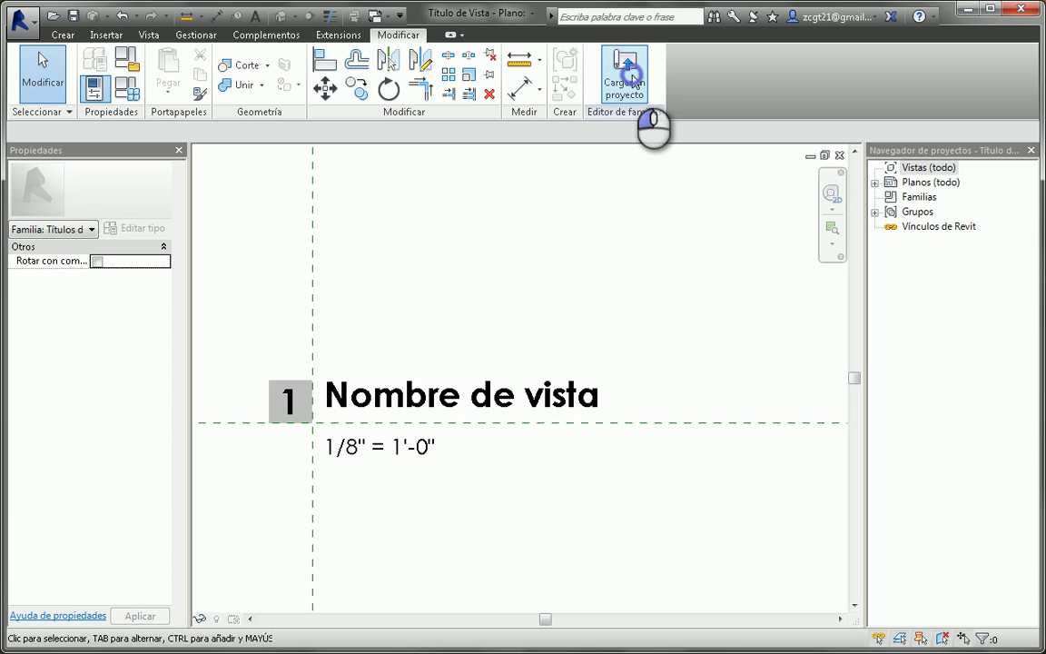
left_click(626, 77)
left_click(416, 261)
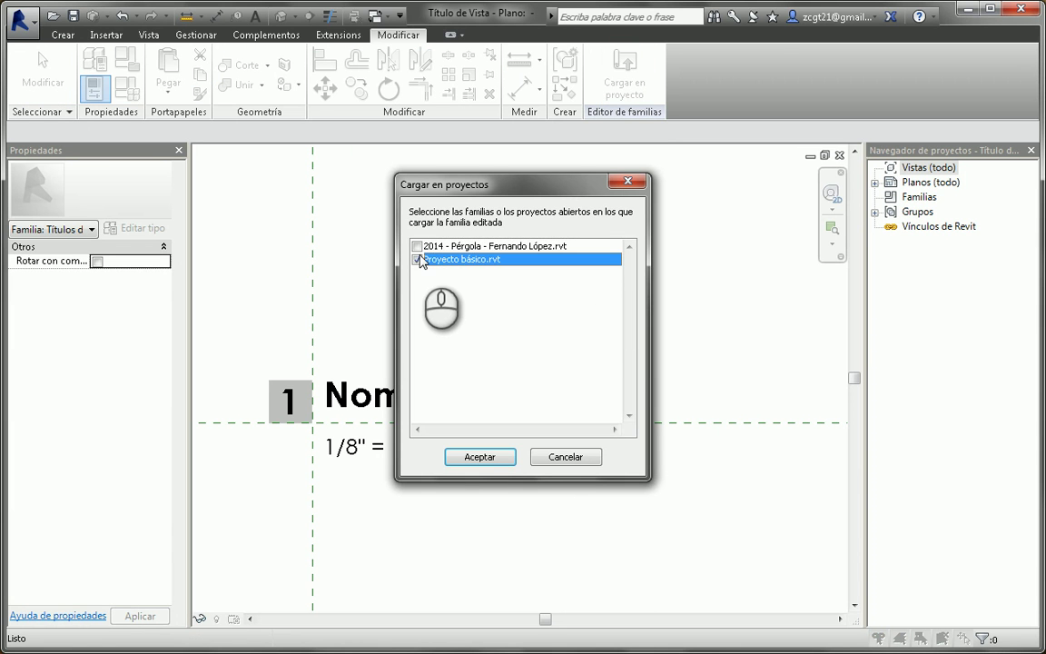
left_click(481, 456)
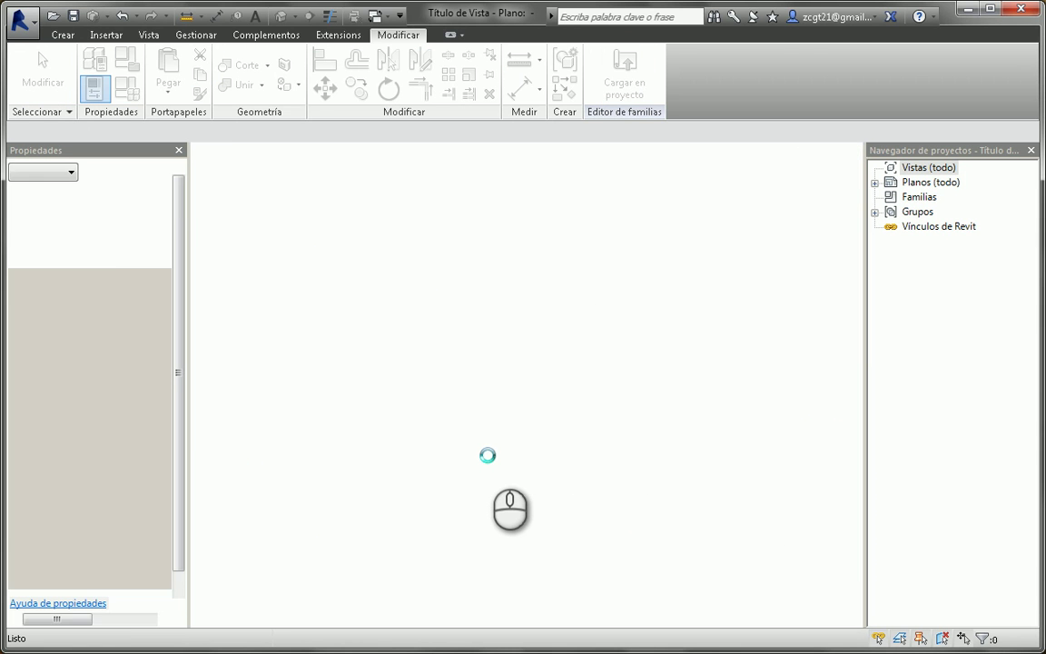
left_click(488, 463)
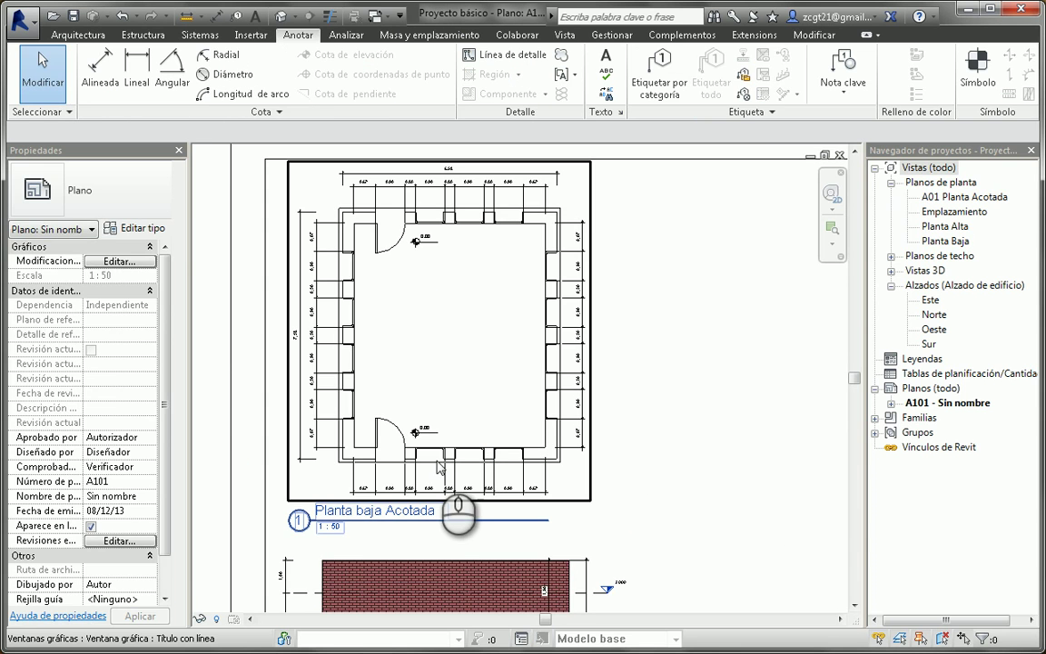
Duplicate the viewport type of the Planta baja Acotada view on the sheet as Mi título de vista
scroll(421, 450, "up", 2)
scroll(458, 444, "down", 2)
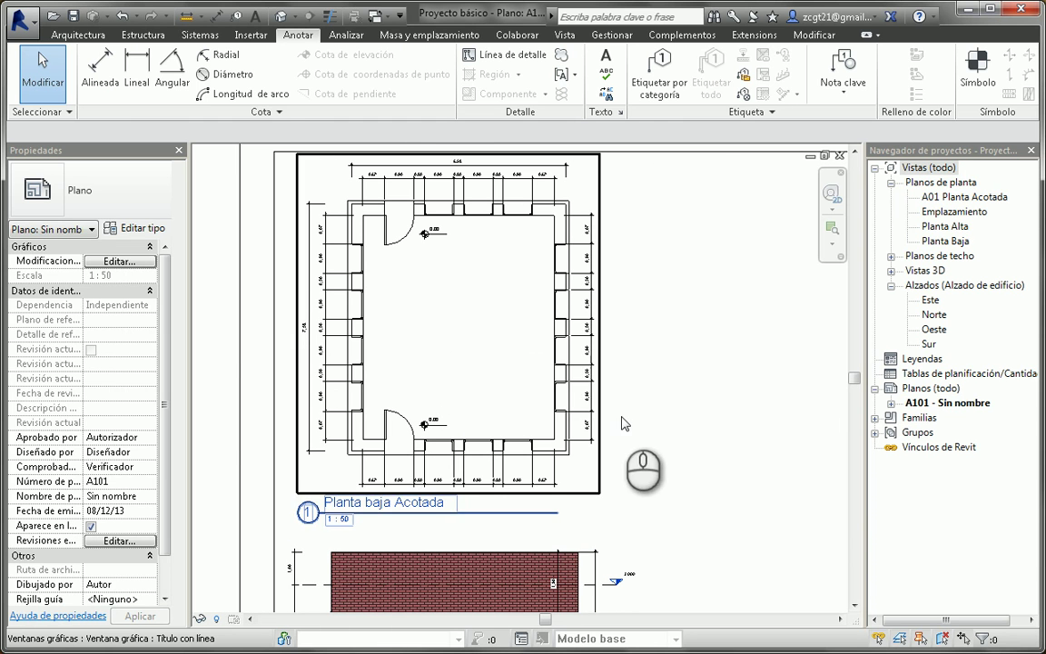
left_click(458, 346)
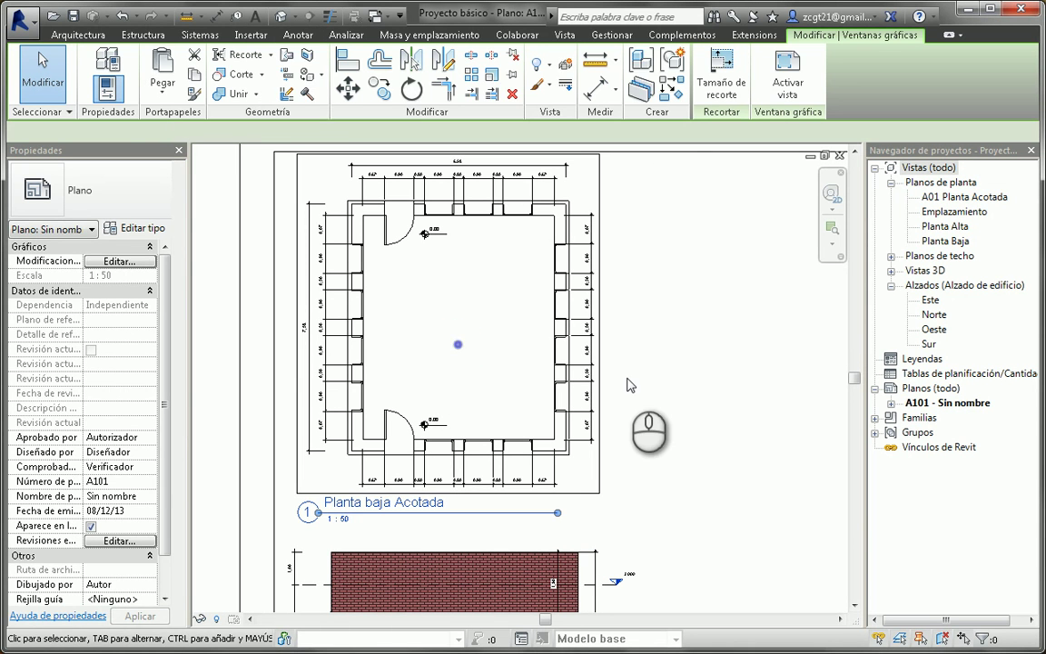
left_click(151, 229)
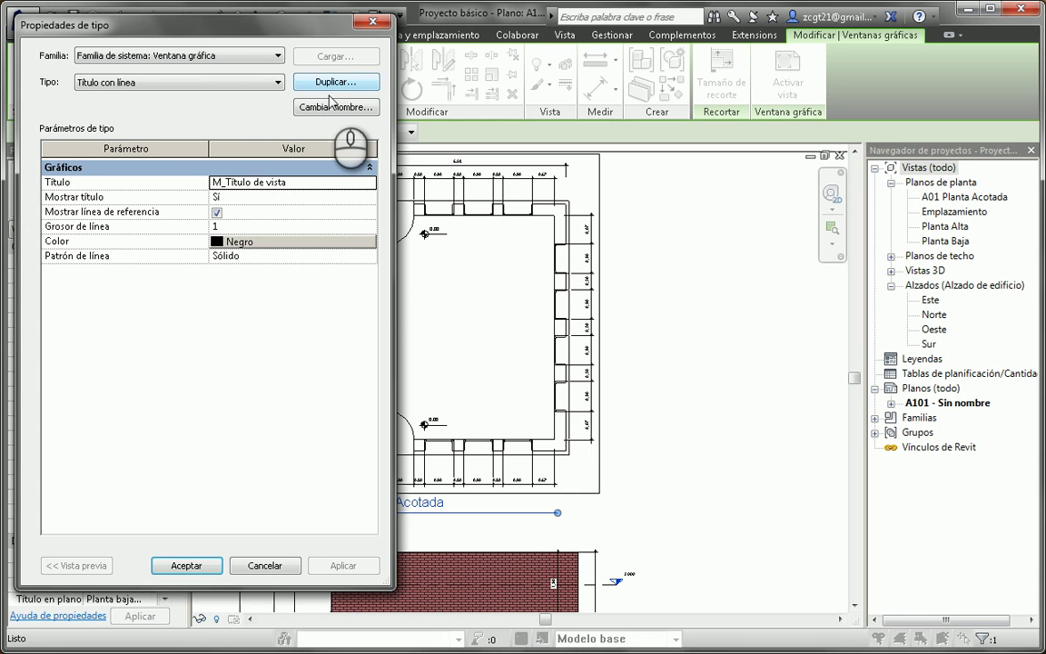
left_click(335, 82)
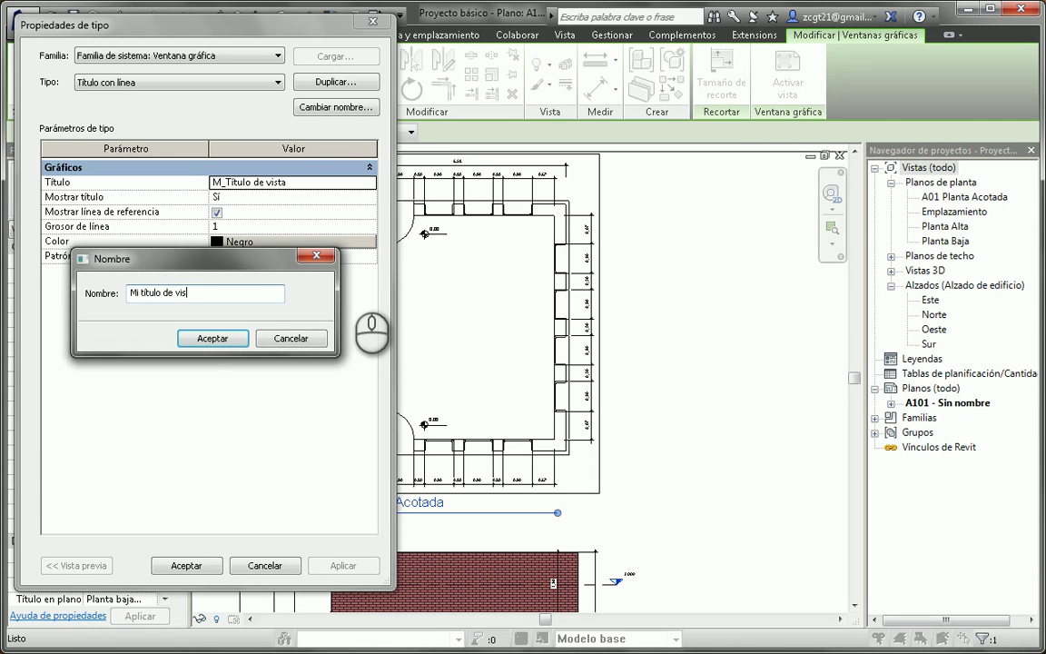
left_click(227, 343)
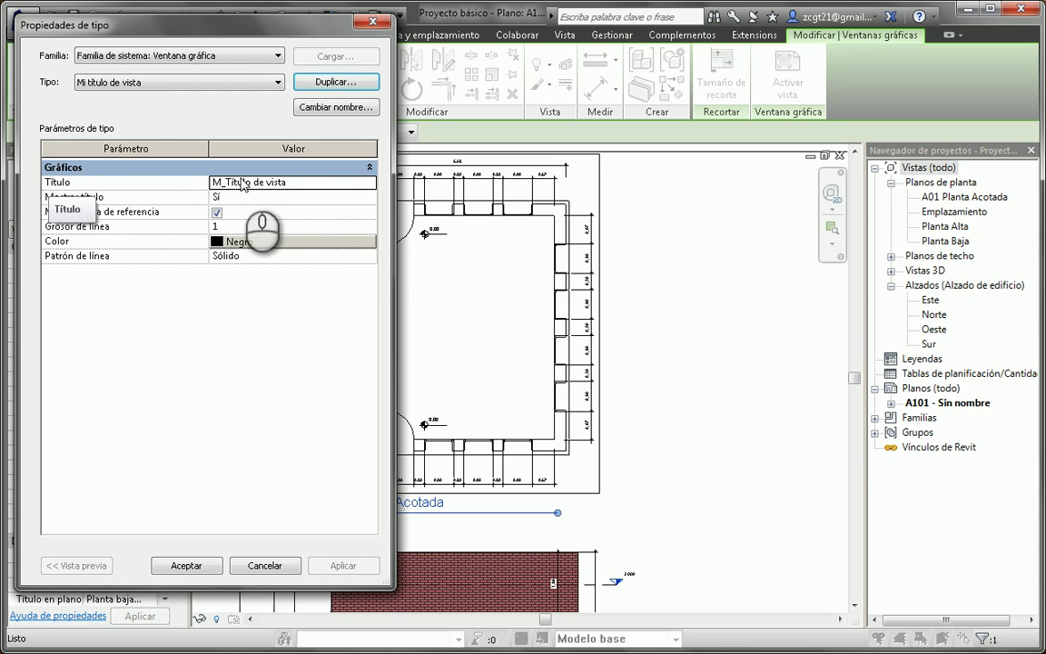
Assign the Título de Vista family as the title of the Mi título de vista viewport type and inspect the updated title
left_click(349, 182)
left_click(369, 183)
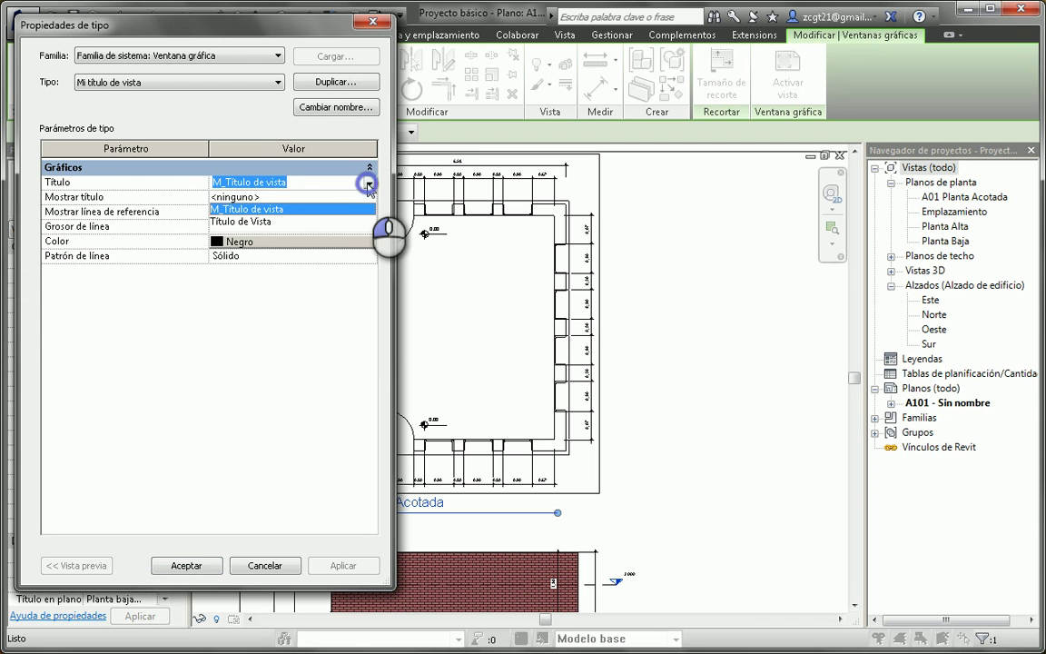
left_click(276, 221)
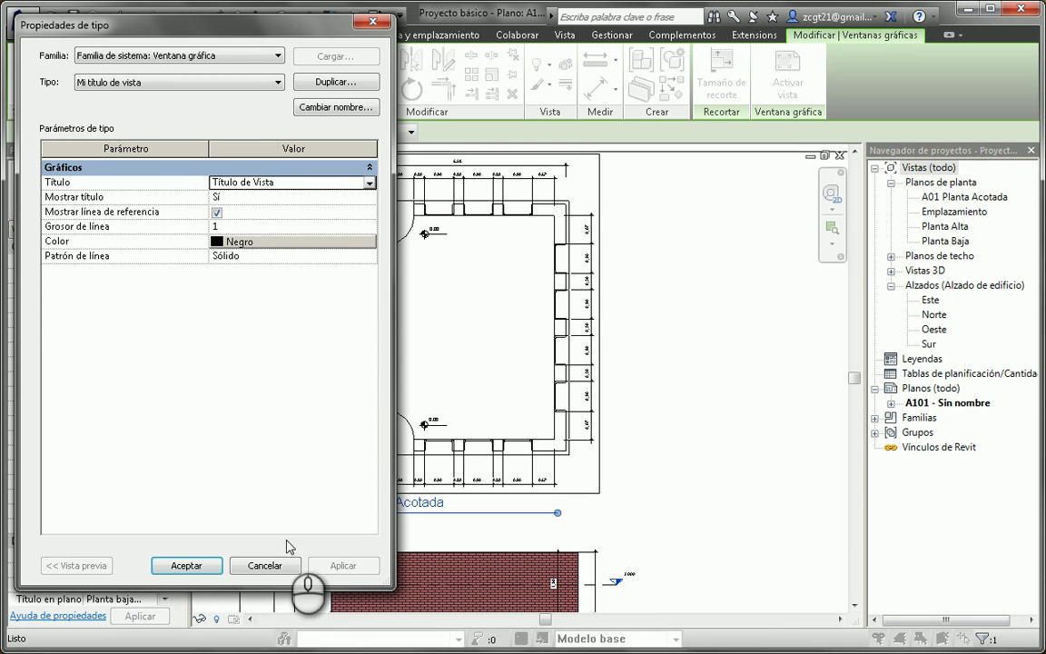
left_click(186, 566)
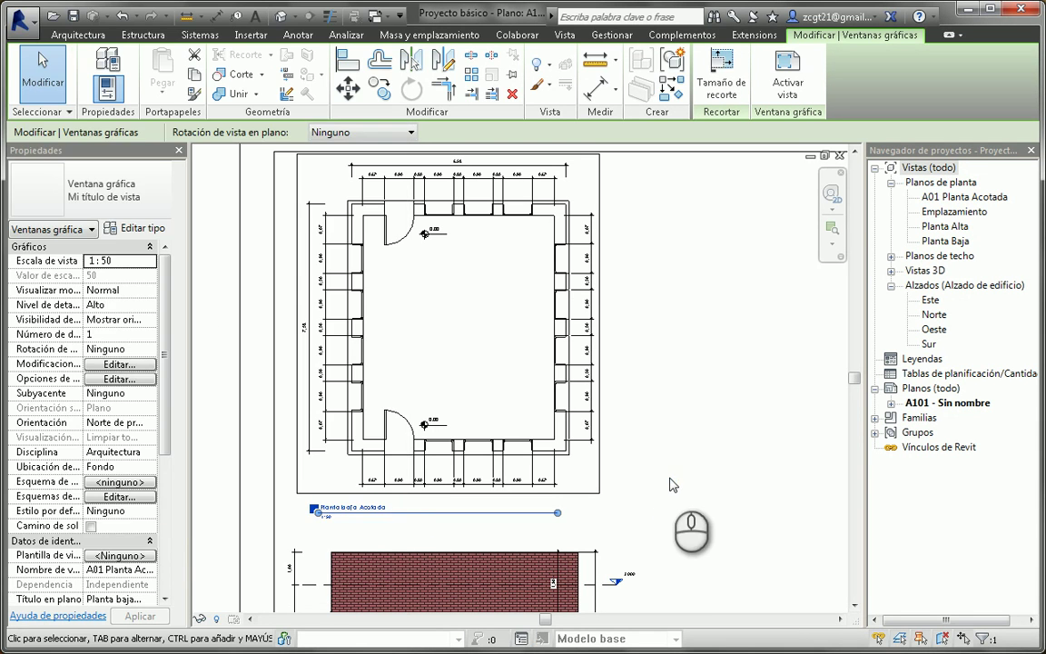
left_click(604, 427)
scroll(329, 522, "up", 5)
scroll(330, 522, "up", 3)
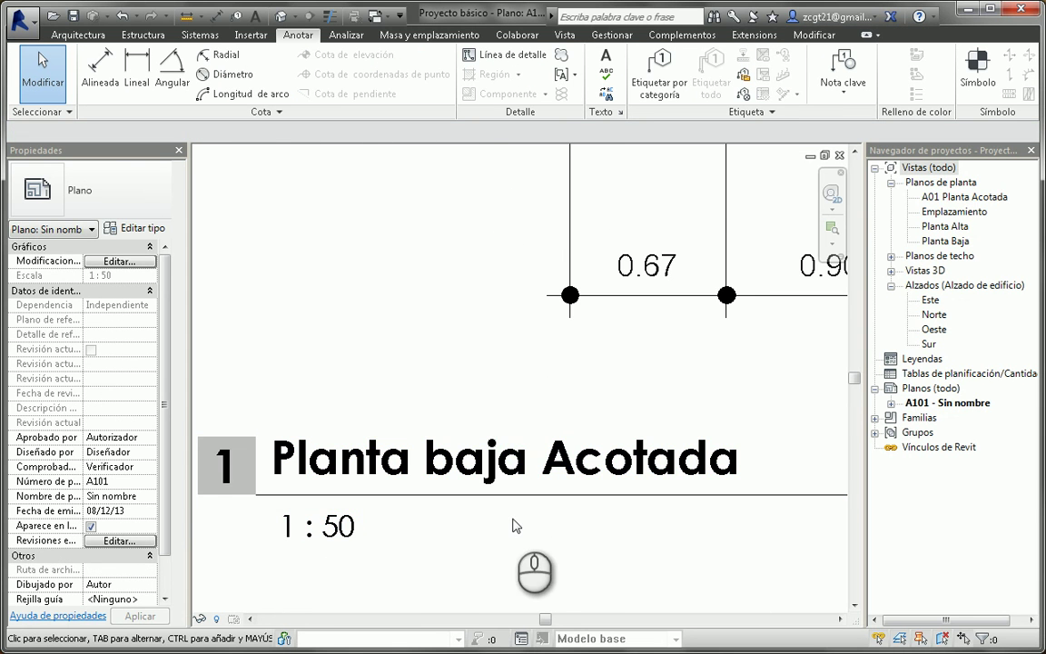
Assign the Mi título de vista viewport type to both the Este and Norte elevation viewports on the sheet
scroll(495, 504, "down", 4)
scroll(496, 506, "down", 3)
middle_click_drag(481, 551, 489, 272)
left_click(489, 272)
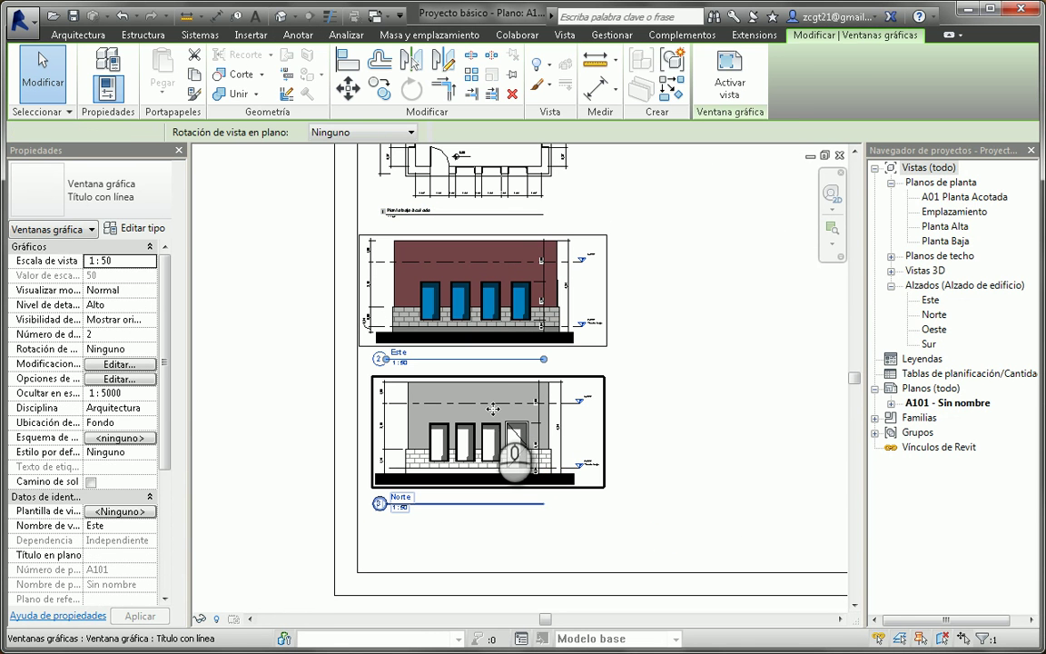
left_click(497, 454, "ctrl")
left_click(155, 200)
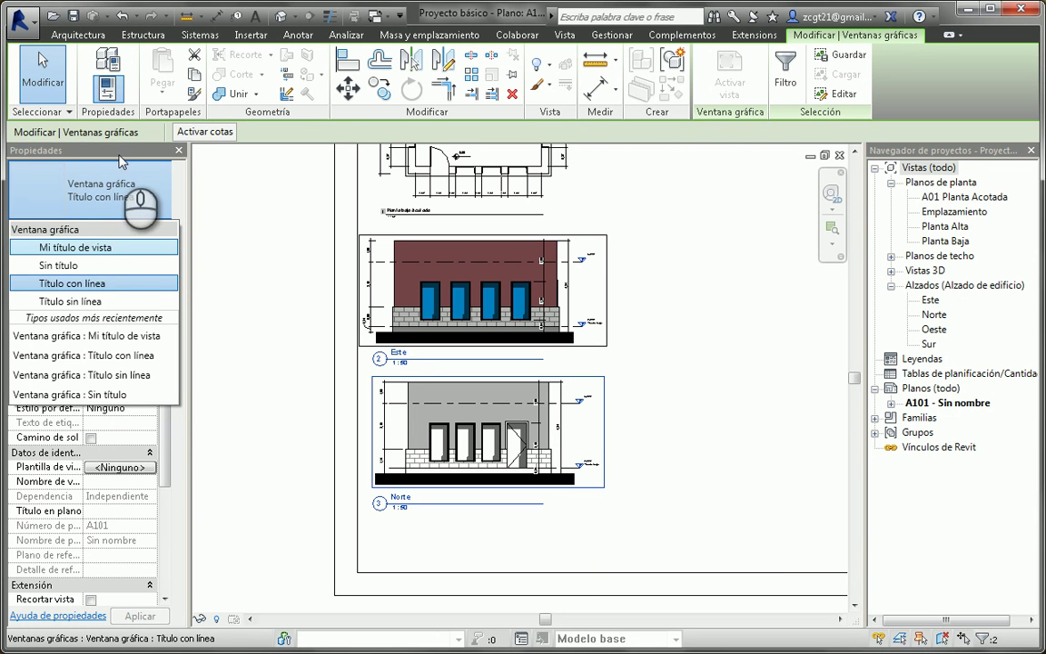
left_click(91, 248)
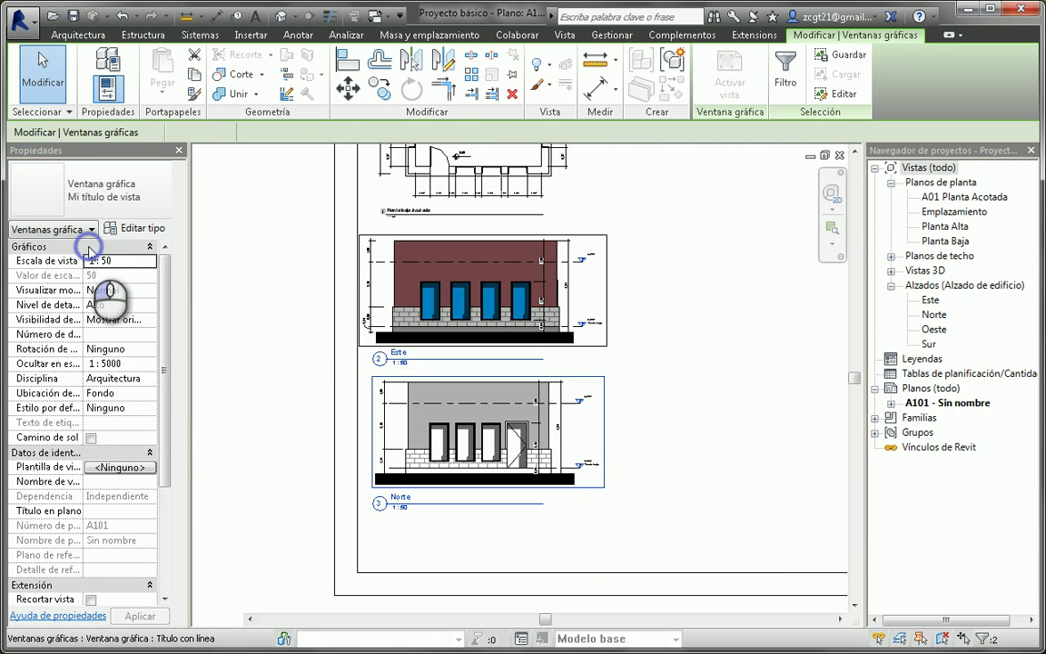
left_click(606, 451)
Examine the view titles on the sheet and compare the Planta baja Acotada title with the Título de Vista family
scroll(359, 334, "up", 5)
scroll(501, 352, "down", 5)
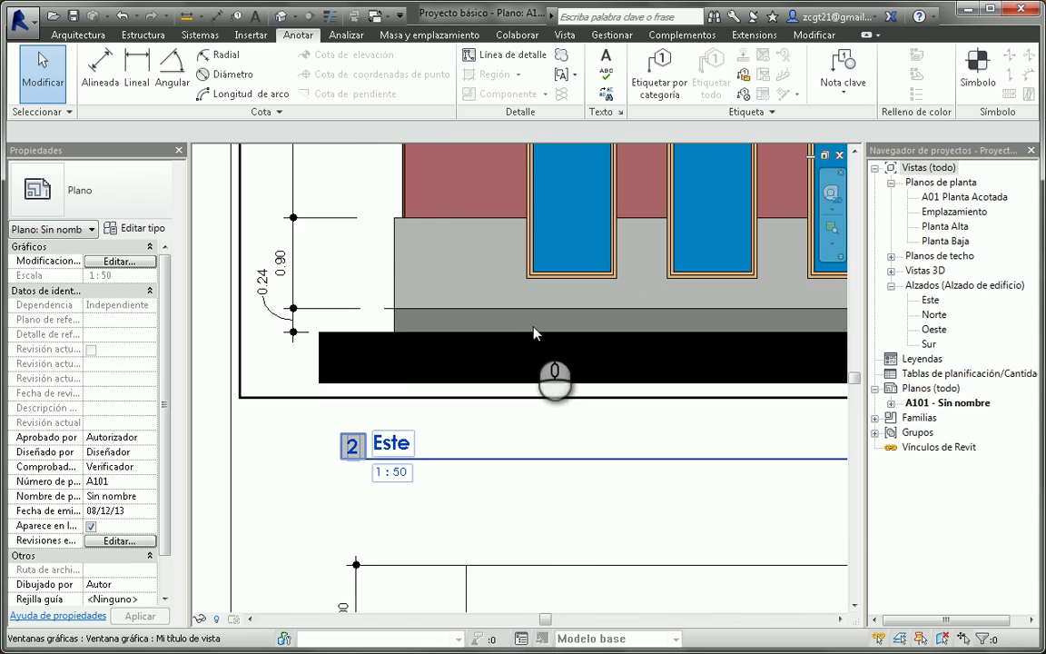
middle_click_drag(505, 338, 377, 394)
scroll(378, 395, "up", 6)
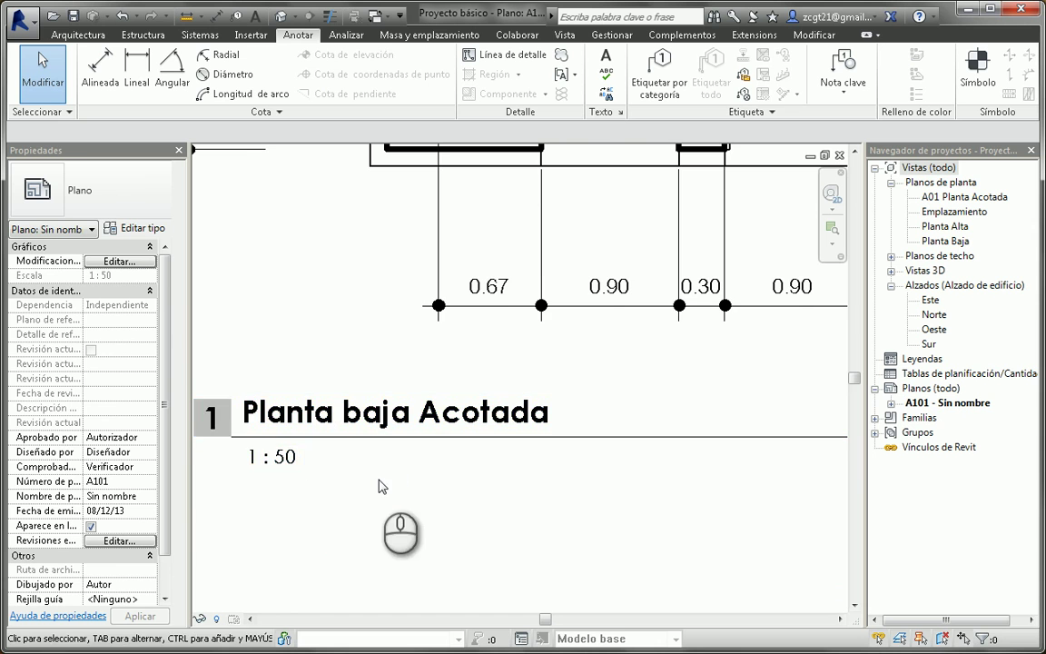
scroll(408, 442, "up", 3)
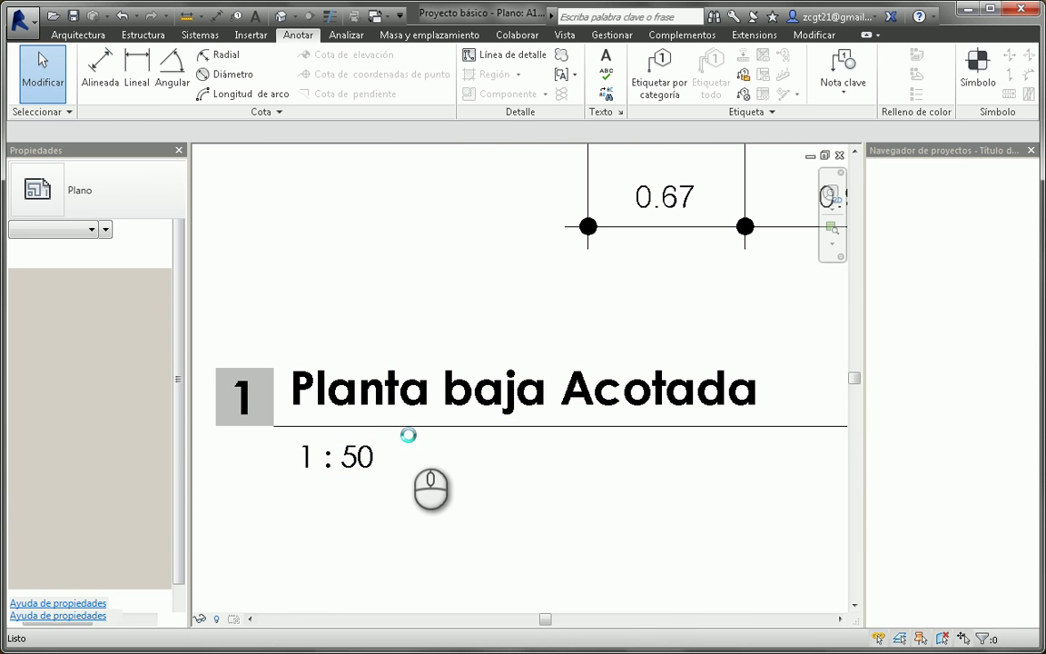
scroll(343, 421, "up", 3)
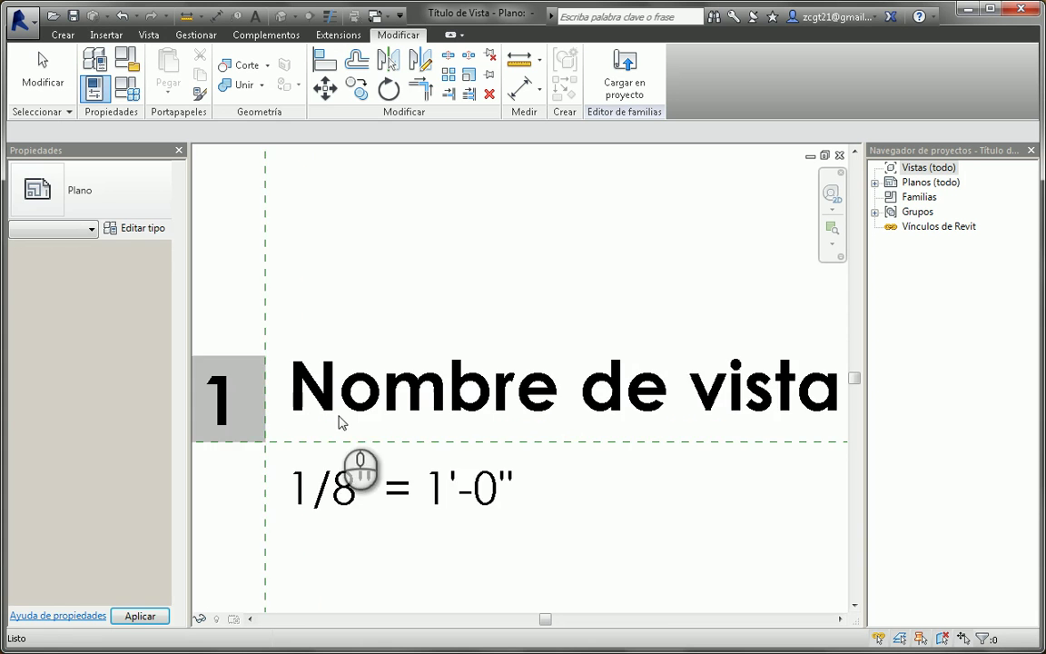
left_click(328, 426)
scroll(327, 432, "down", 2)
scroll(341, 445, "down", 1)
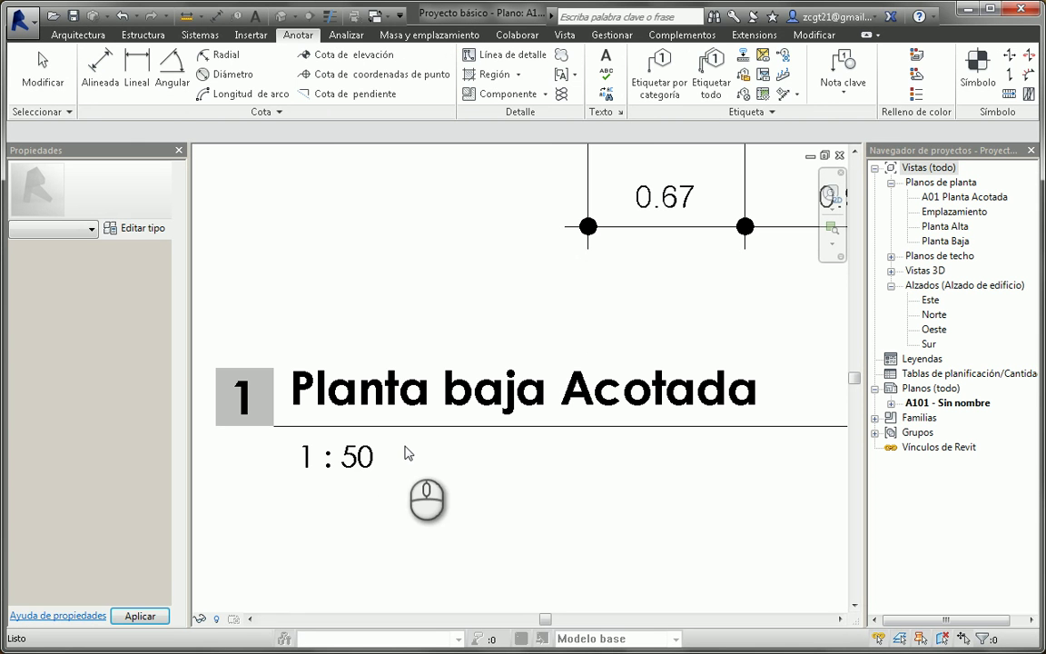
left_click(620, 490)
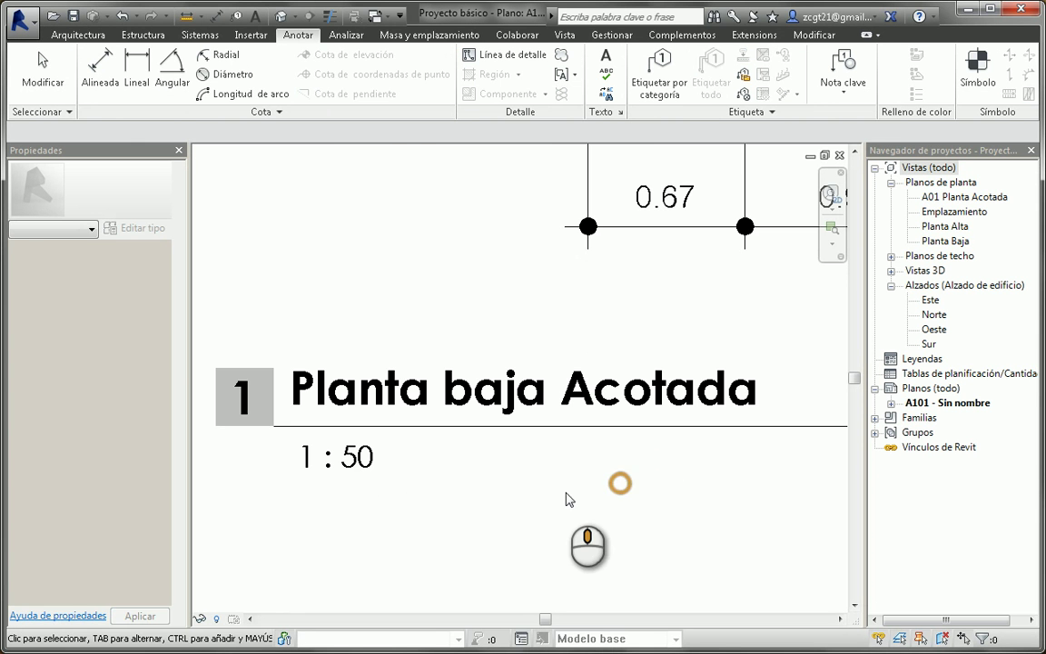
Duplicate the Planta baja Acotada viewport's type as Mi título de vista sin línea
scroll(564, 497, "down", 3)
middle_click_drag(557, 504, 490, 486)
left_click(547, 377)
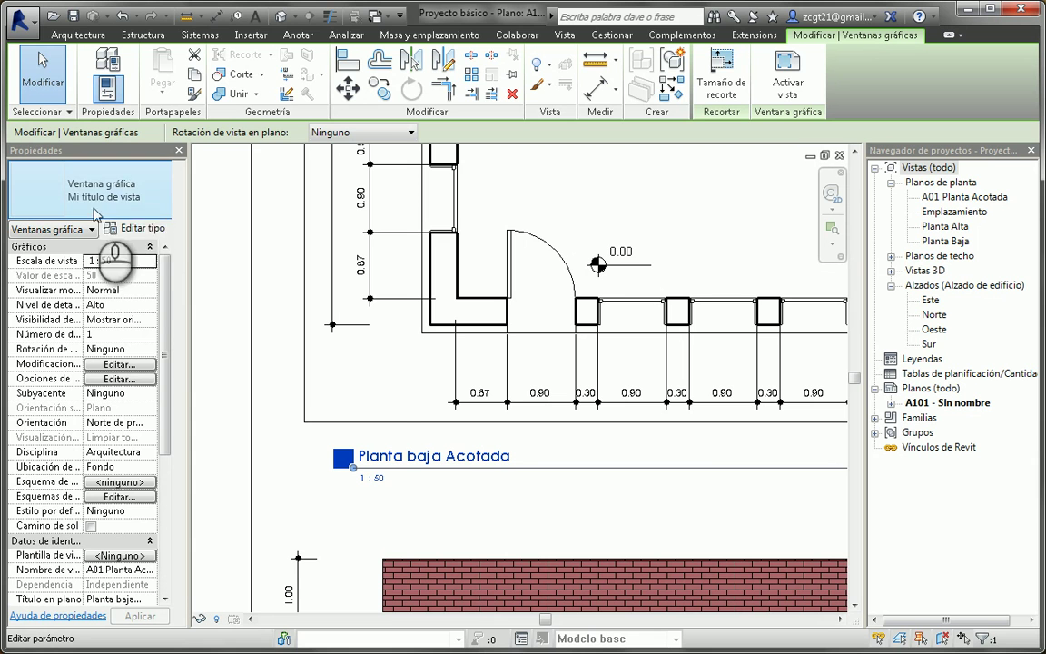
left_click(144, 227)
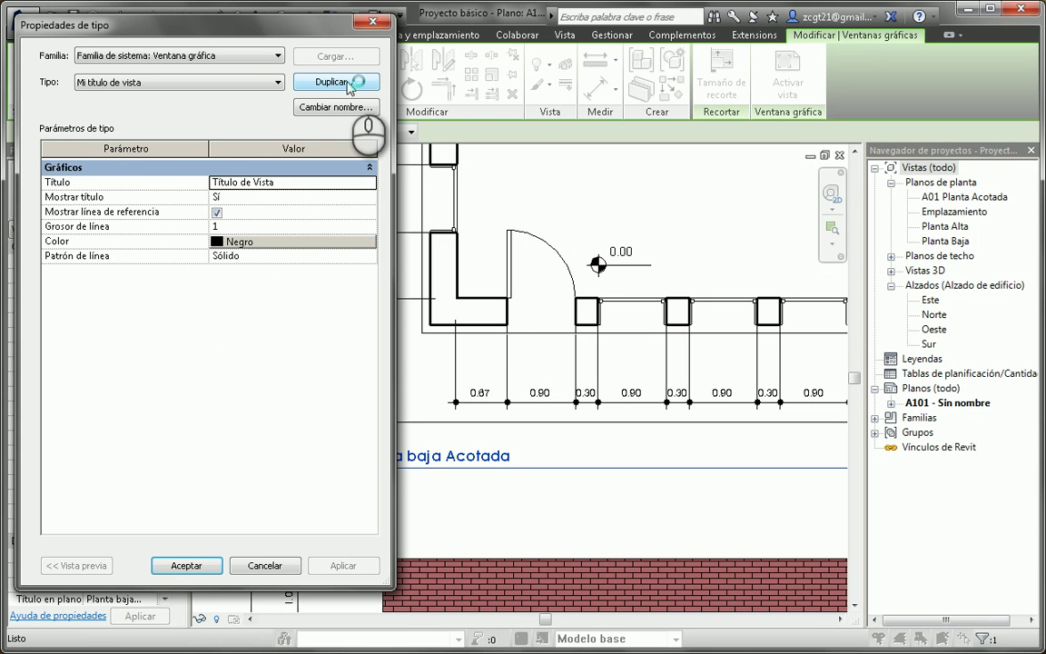
left_click(348, 84)
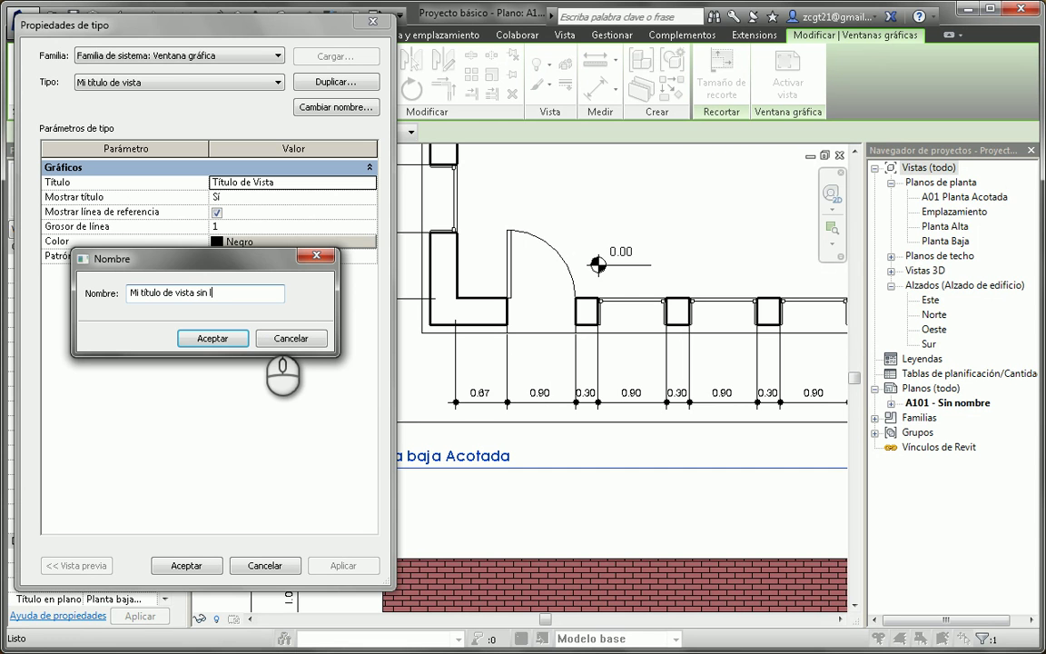
left_click(213, 338)
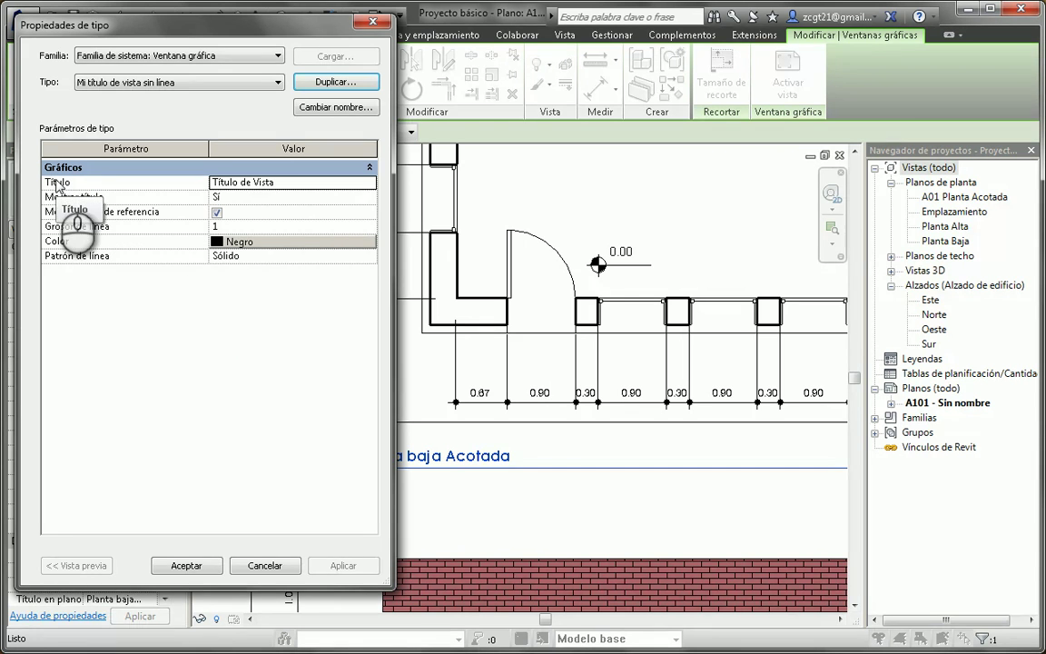
Turn off the reference line (Mostrar línea de referencia) in the Mi título de vista sin línea type and accept the type properties
left_click(217, 213)
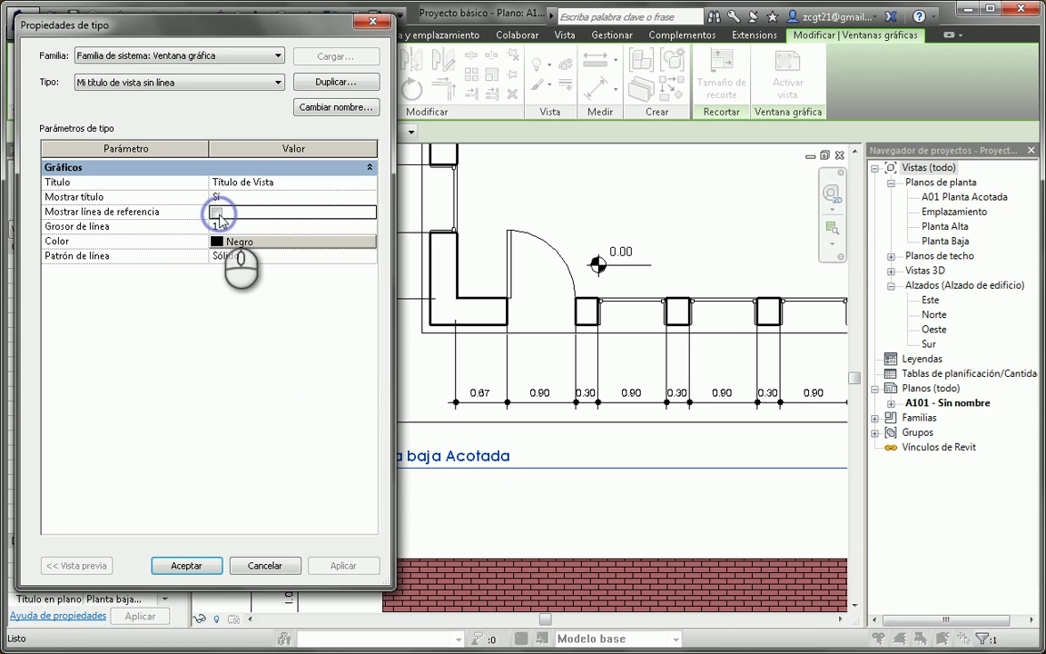
left_click(185, 565)
left_click(508, 490)
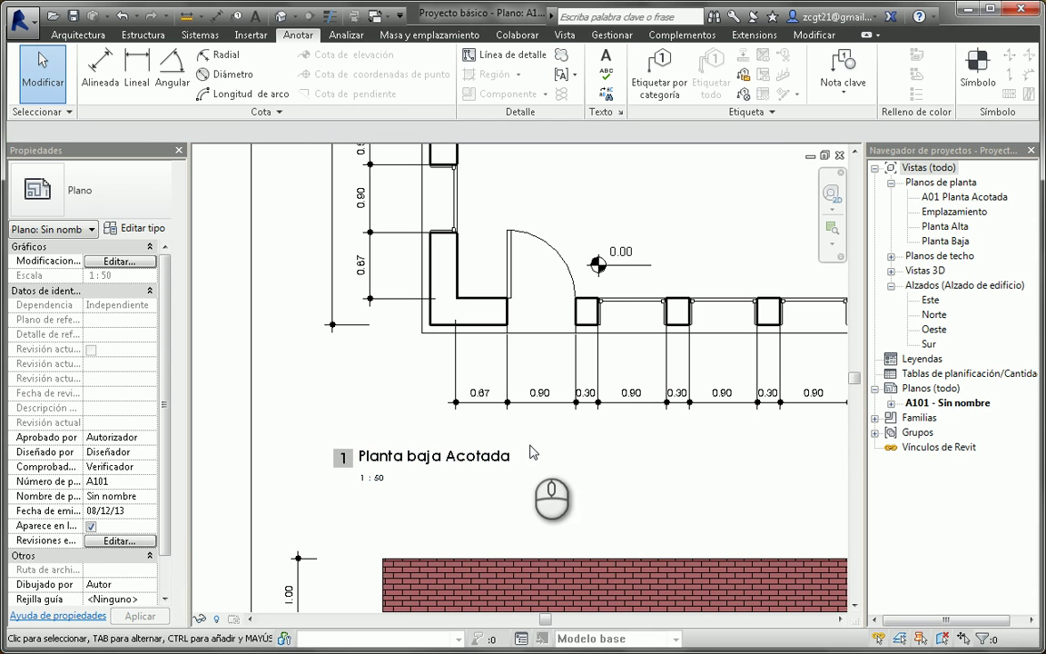
Switch the Planta baja Acotada viewport back to the Mi título de vista type
left_click(496, 285)
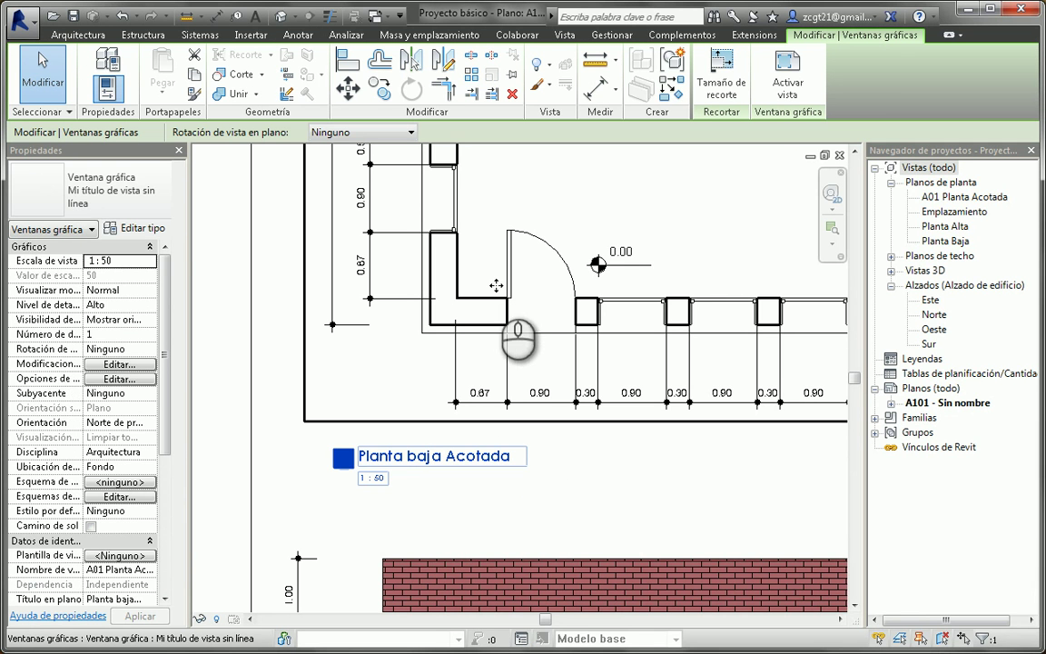
left_click(150, 193)
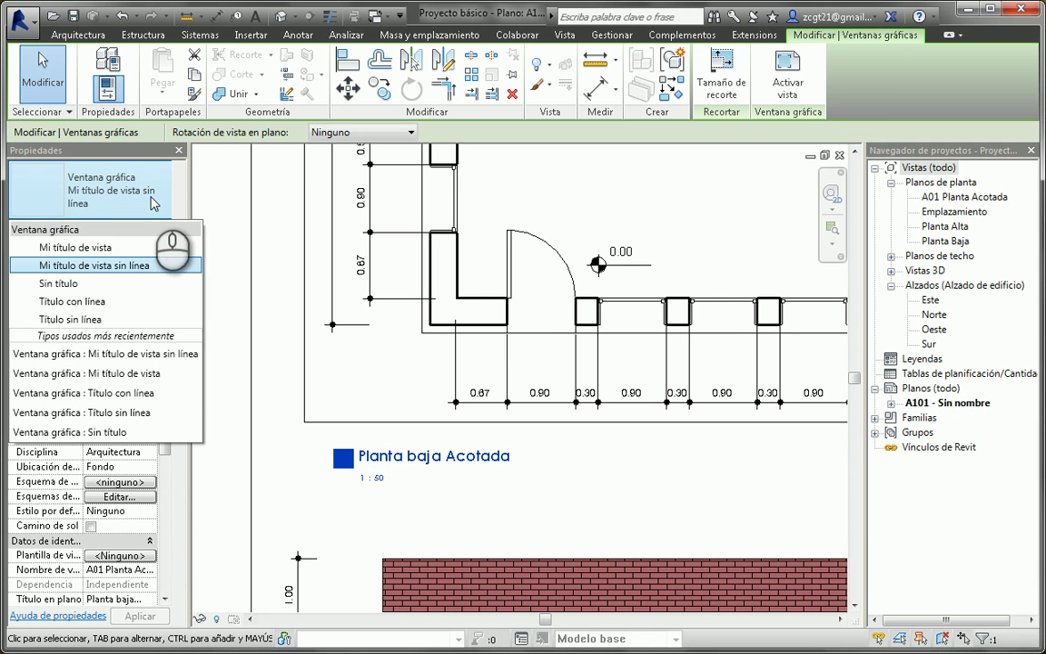
left_click(101, 250)
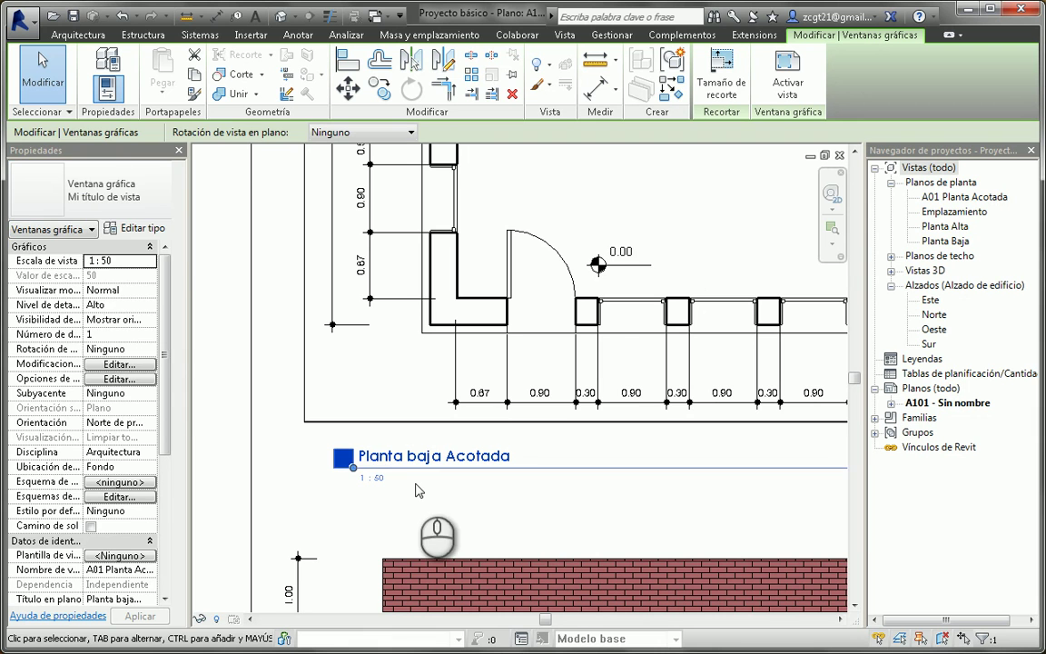
Set the line weight (Grosor de línea) of the Mi título de vista viewport type to 5
left_click(148, 229)
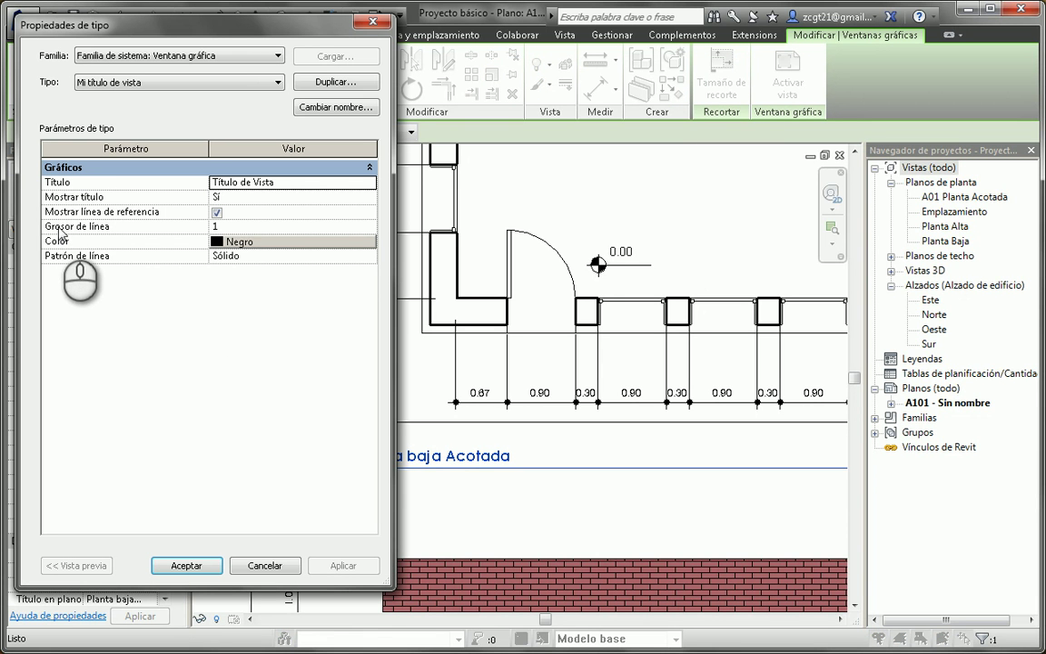
left_click(220, 225)
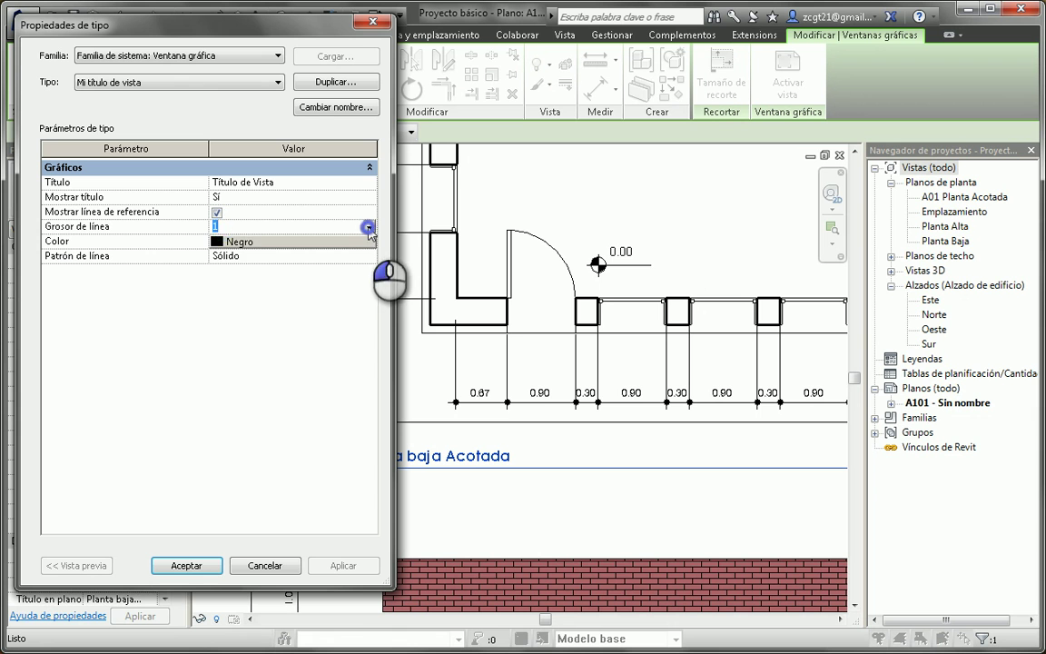
left_click(368, 228)
left_click(214, 290)
left_click(355, 565)
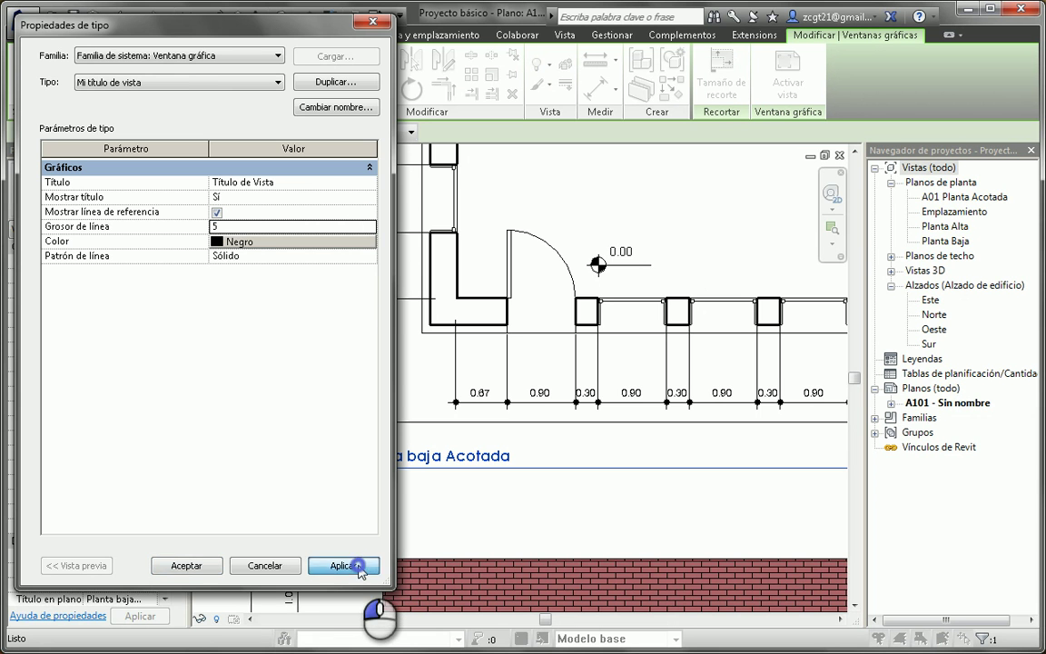
left_click(186, 565)
Inspect the reference line under the Planta baja Acotada title, with the viewport selected and deselected
scroll(363, 476, "up", 3)
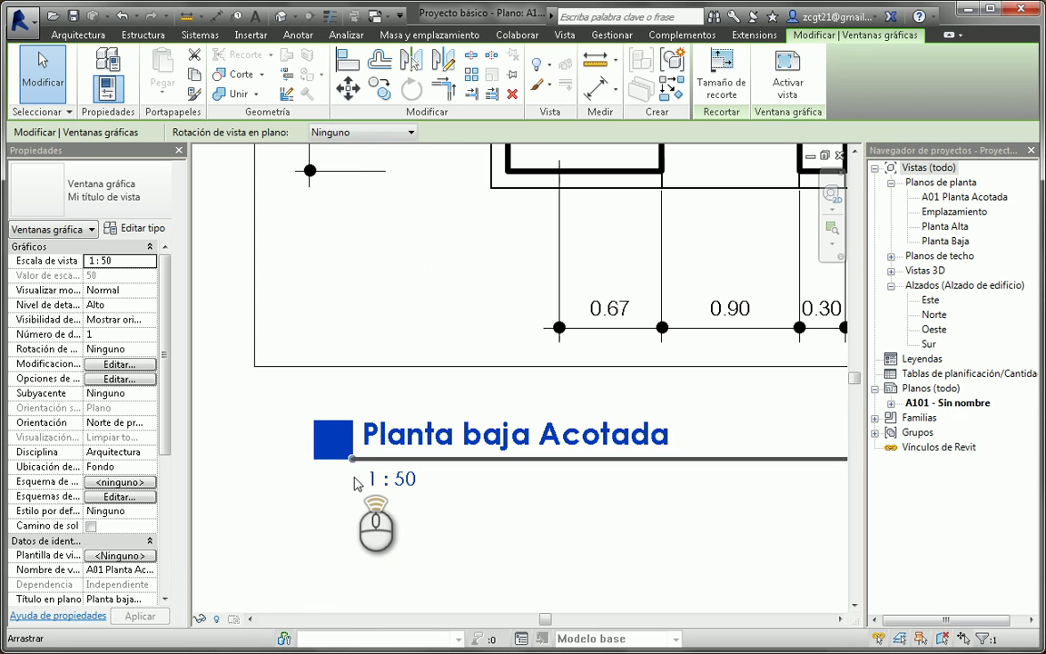
left_click(310, 490)
scroll(310, 485, "up", 1)
scroll(310, 486, "down", 5)
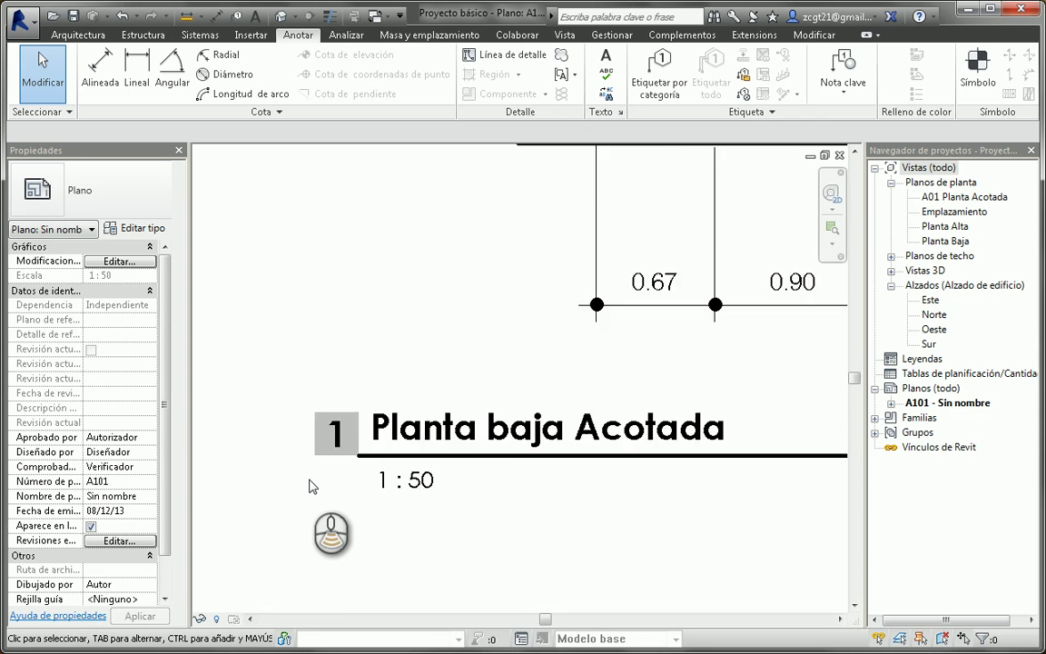
left_click(533, 384)
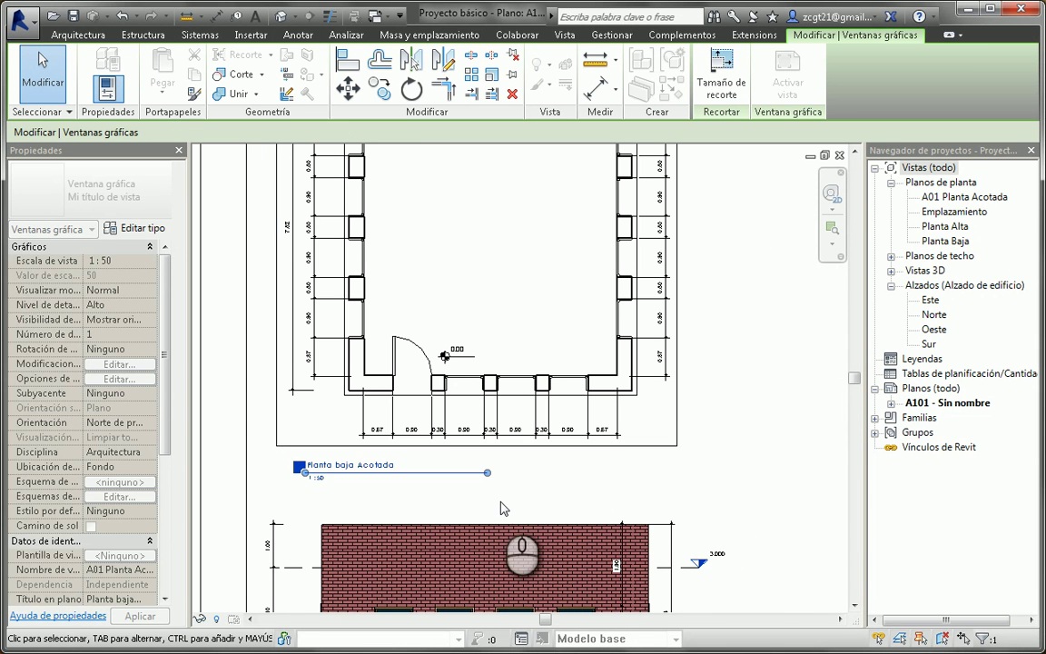
scroll(272, 495, "up", 3)
left_click(285, 493)
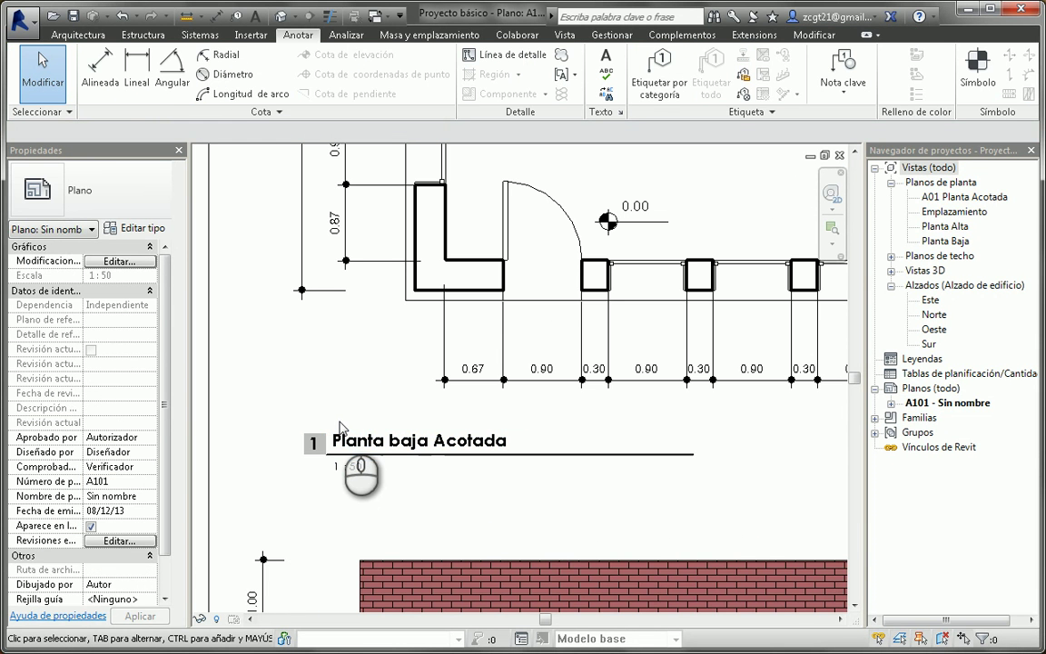
scroll(331, 500, "up", 2)
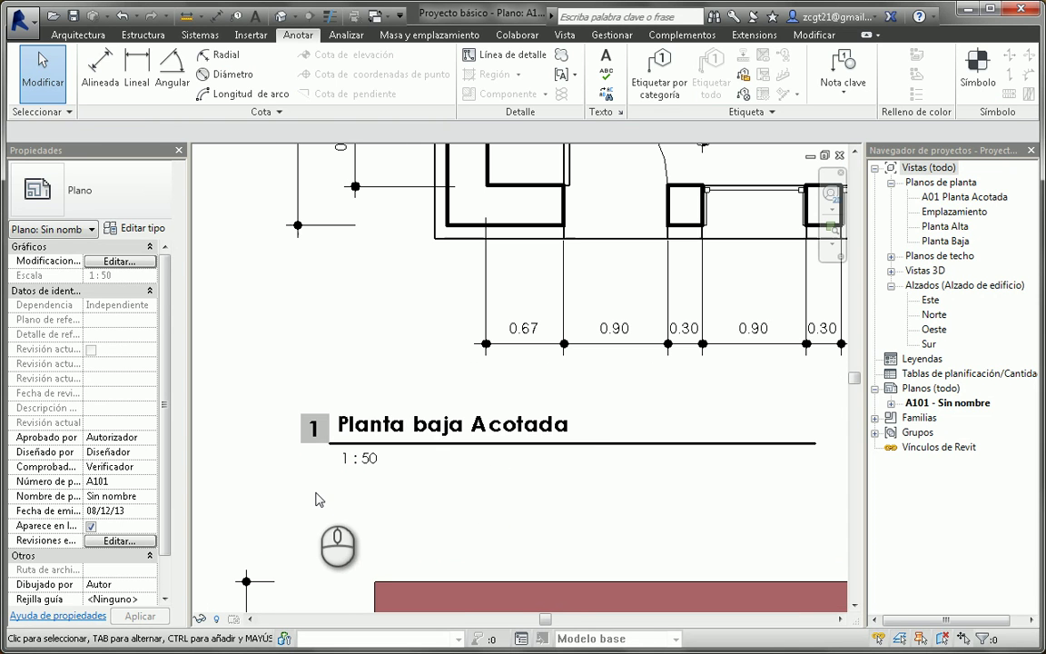
Set the line weight of the Planta baja Acotada viewport's Mi título de vista type to 1
left_click(451, 336)
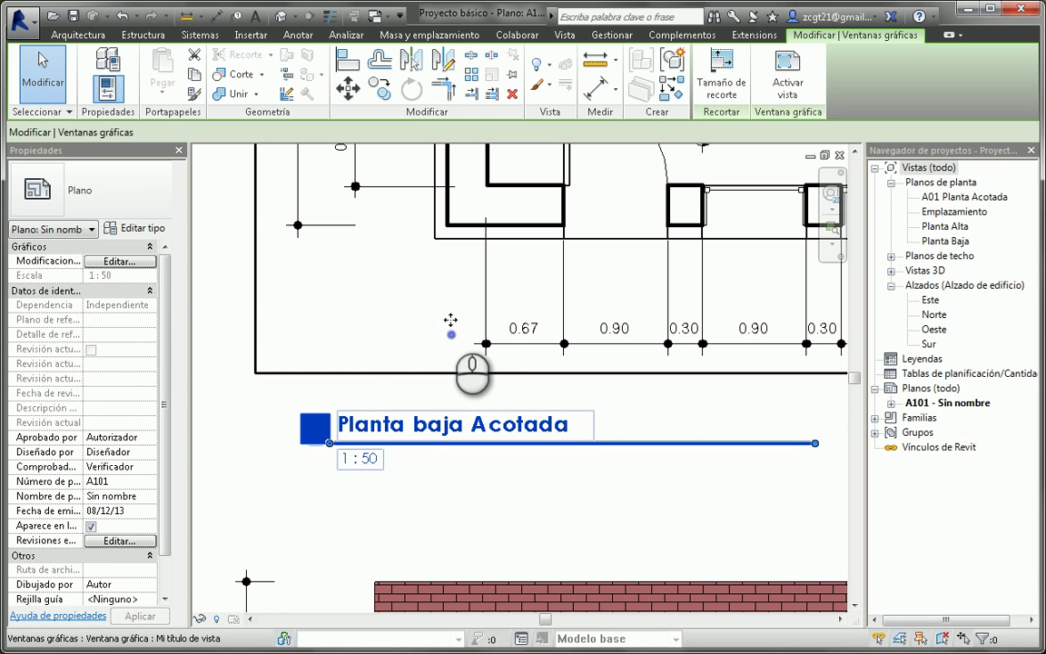
left_click(155, 230)
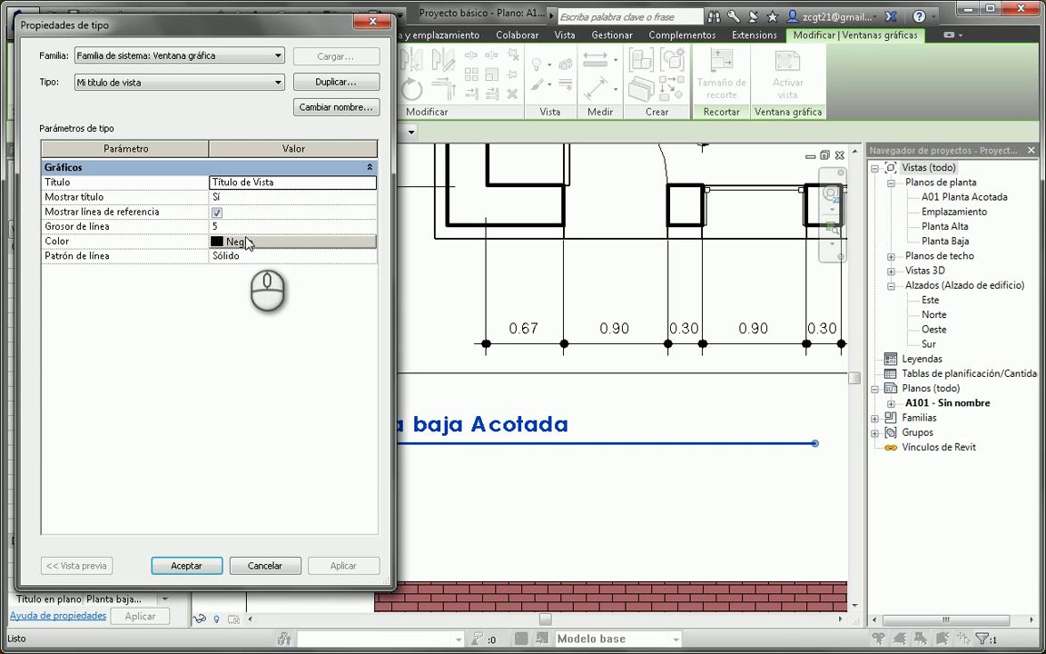
left_click(227, 225)
left_click(369, 226)
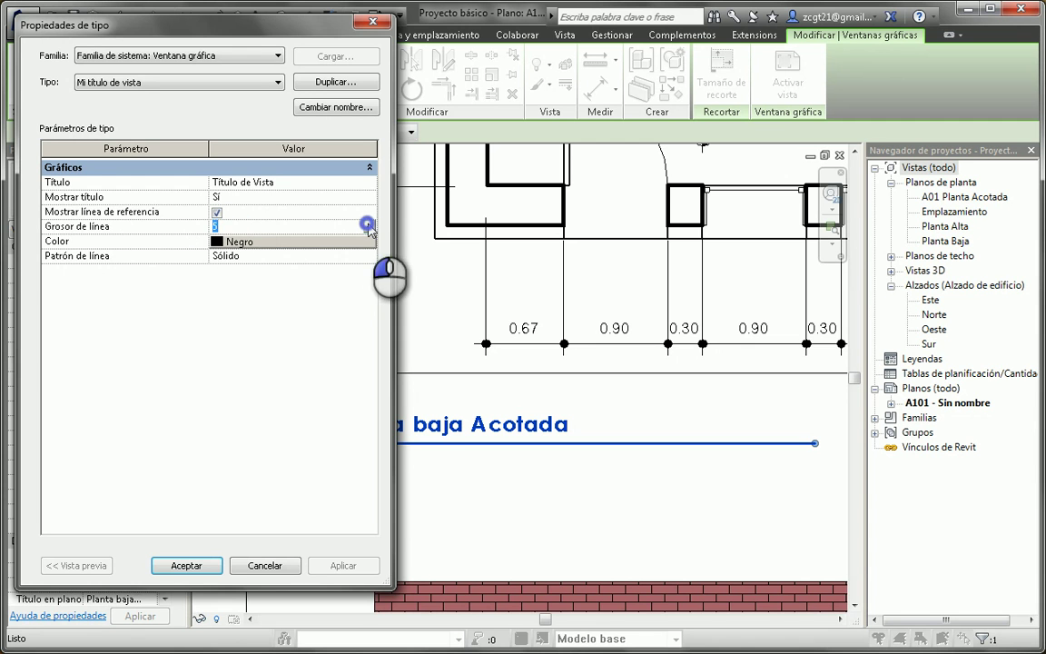
left_click(226, 242)
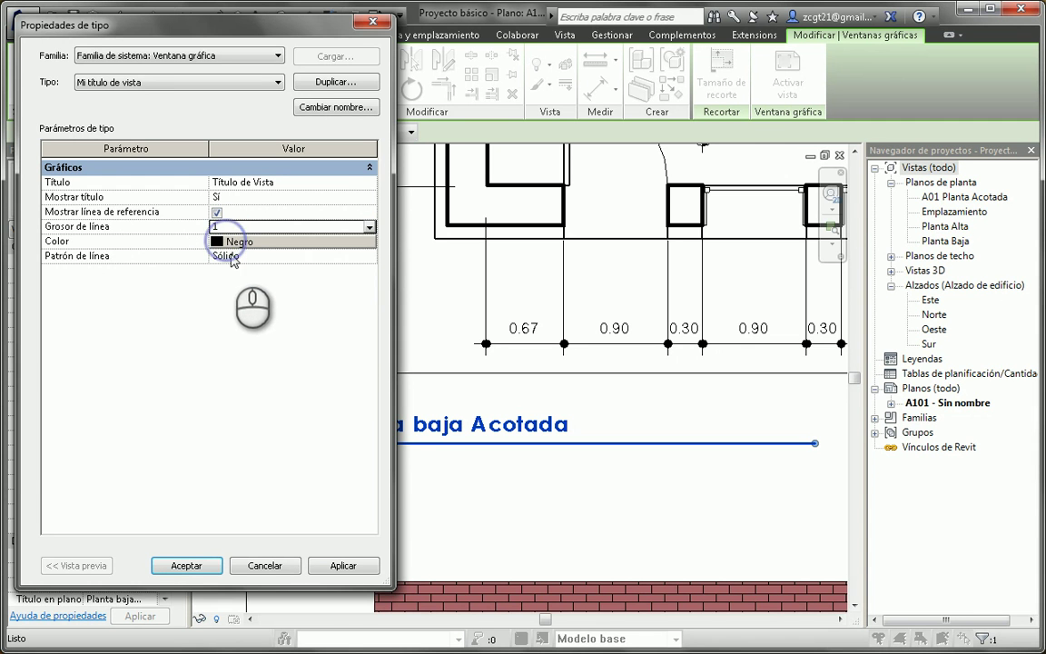
Set the title line color of the Mi título de vista type to dark green, RGB 000-064-000
left_click(241, 249)
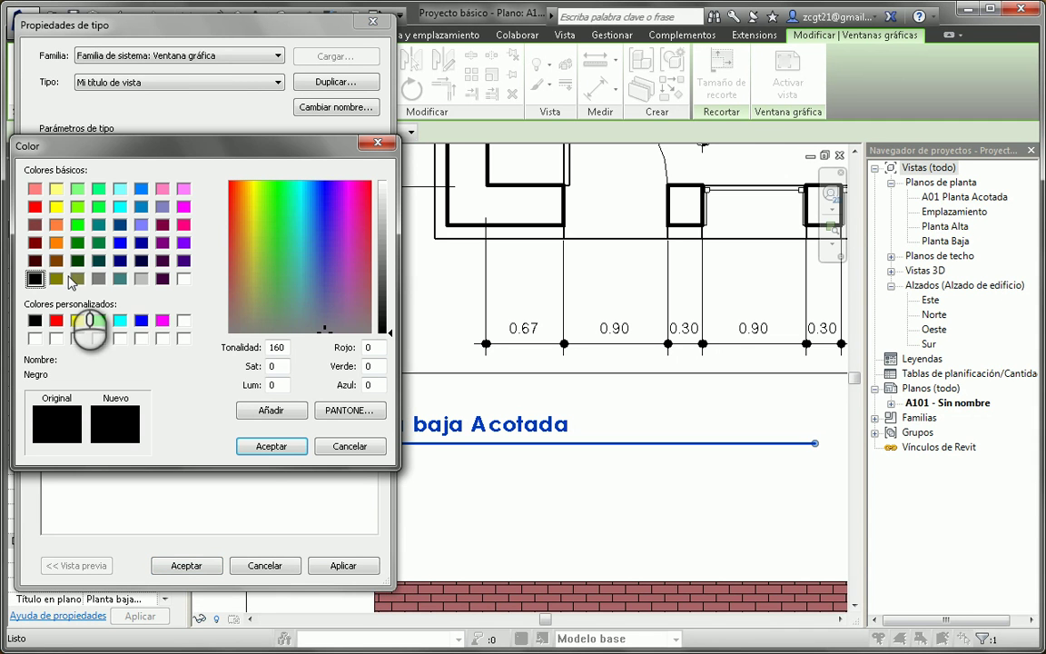
left_click(78, 262)
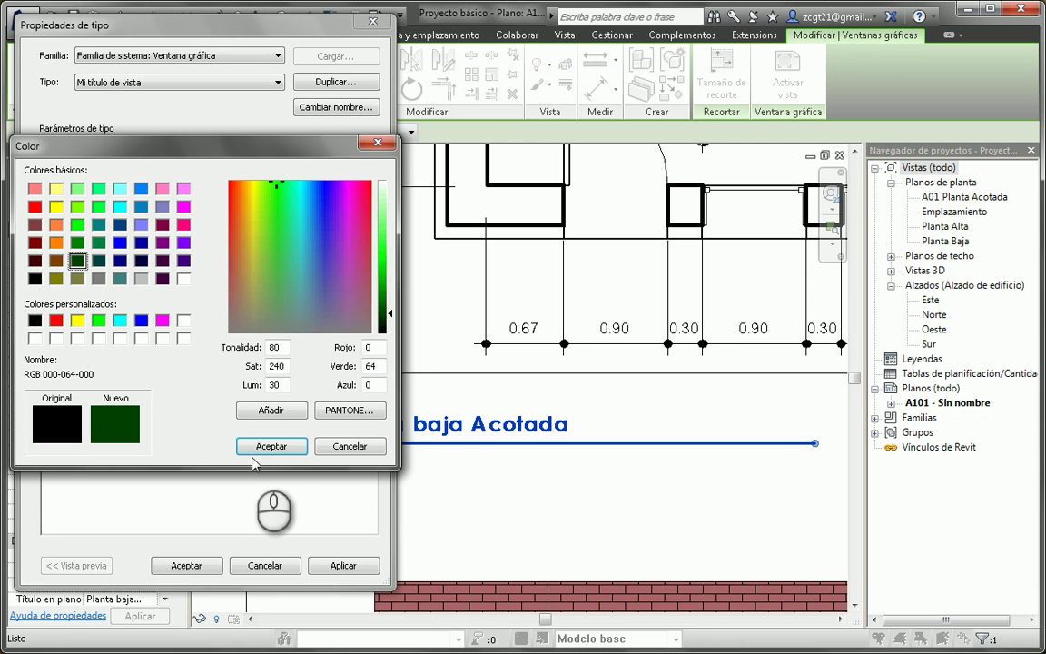
left_click(271, 446)
Set the line pattern (Patrón de línea) of the Mi título de vista type to Centro and accept the type properties
left_click(359, 258)
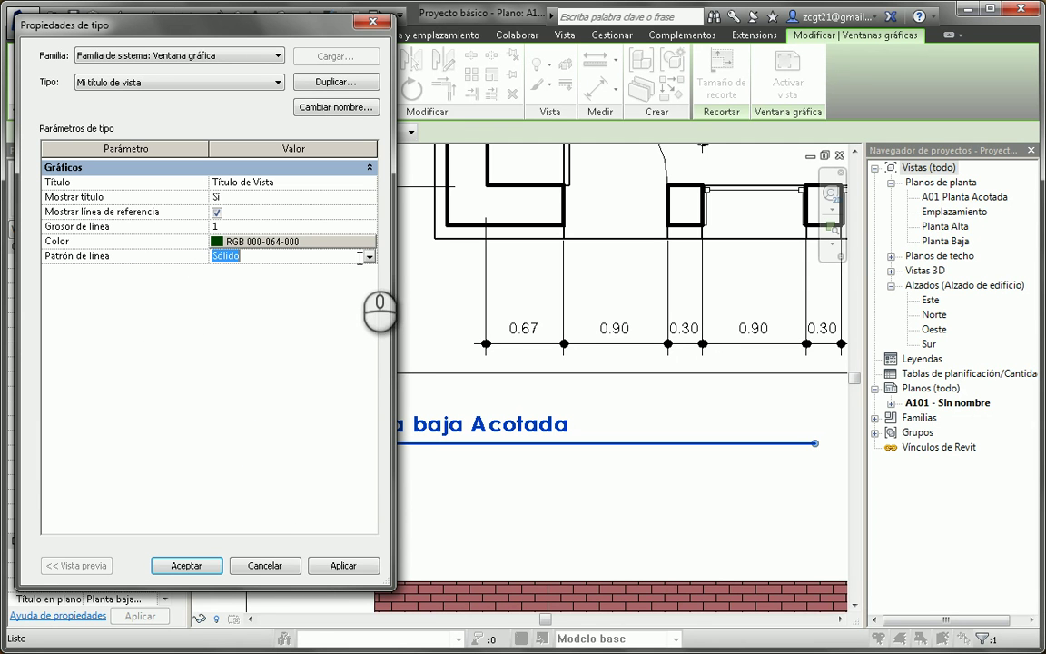
left_click(369, 257)
left_click(243, 306)
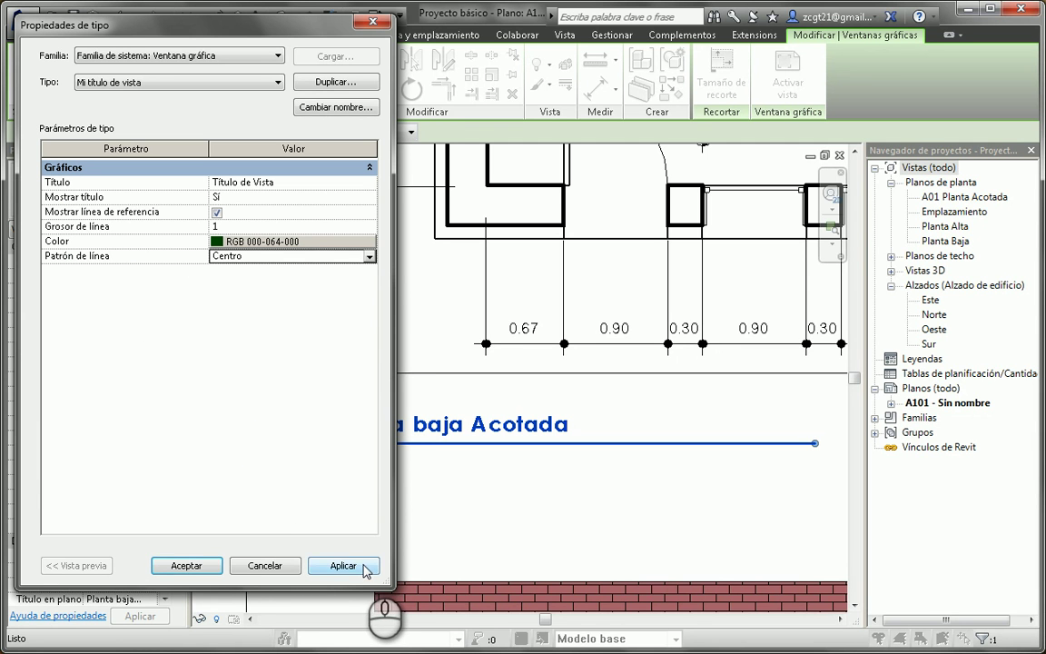
left_click(363, 567)
left_click(186, 564)
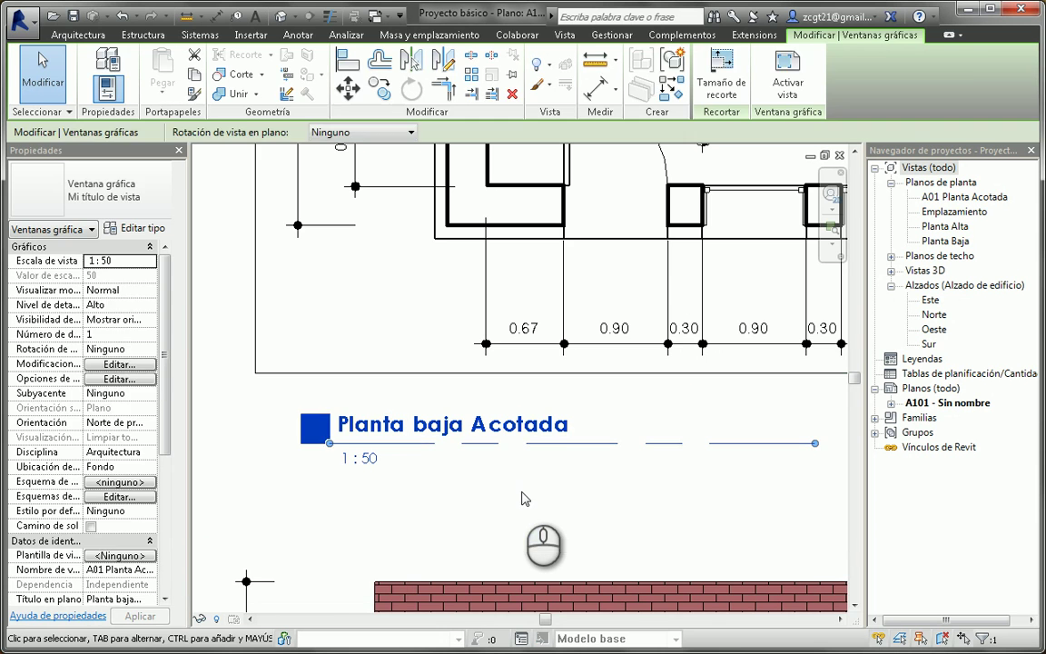
Set the title line color of the Planta baja Acotada viewport's Mi título de vista type to Verde and accept the type properties
left_click(303, 545)
scroll(395, 470, "up", 5)
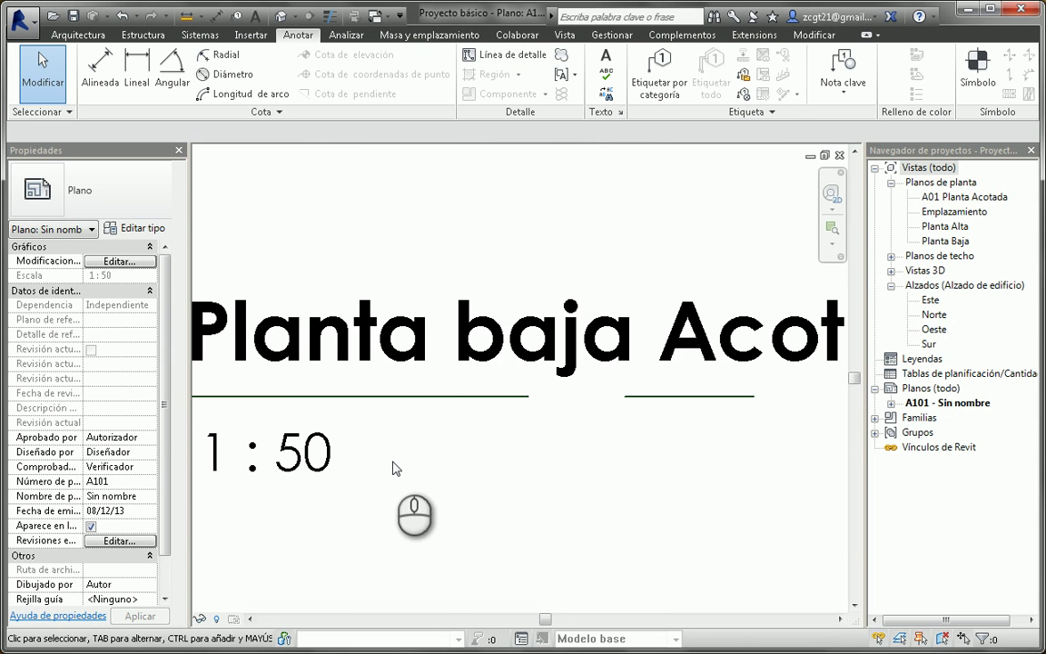
scroll(396, 467, "down", 3)
scroll(309, 424, "up", 3)
left_click(321, 417)
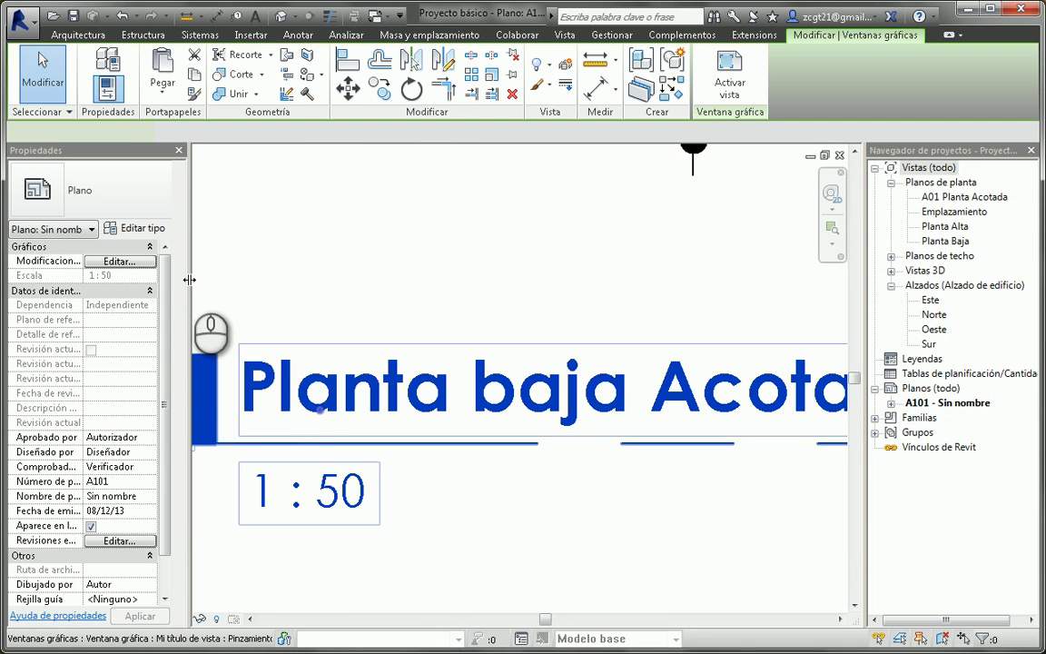
left_click(150, 229)
left_click(283, 238)
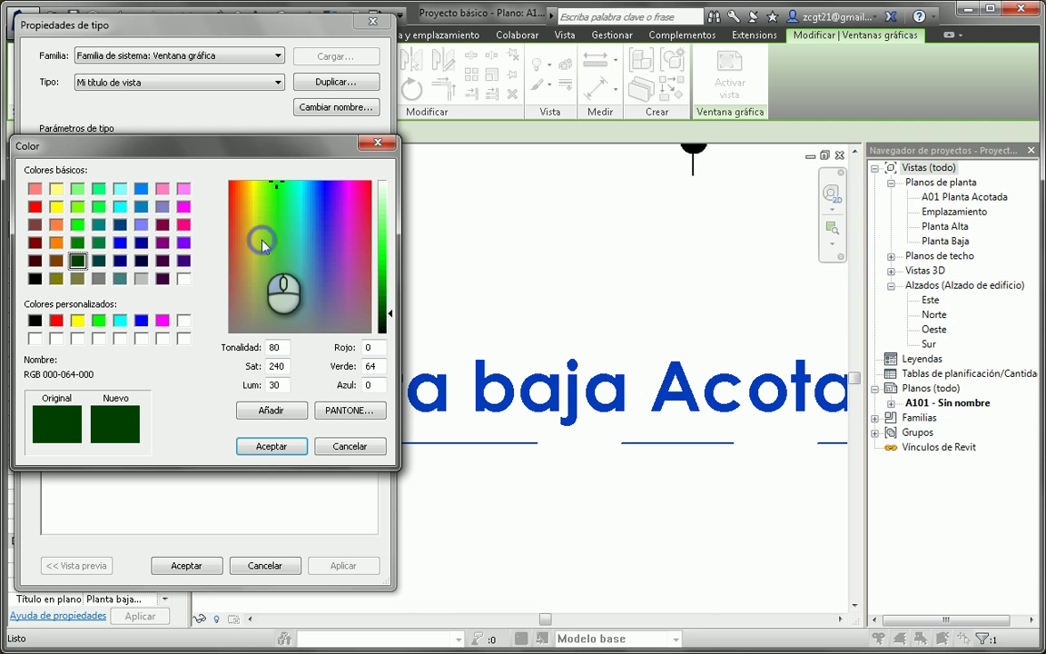
left_click(77, 224)
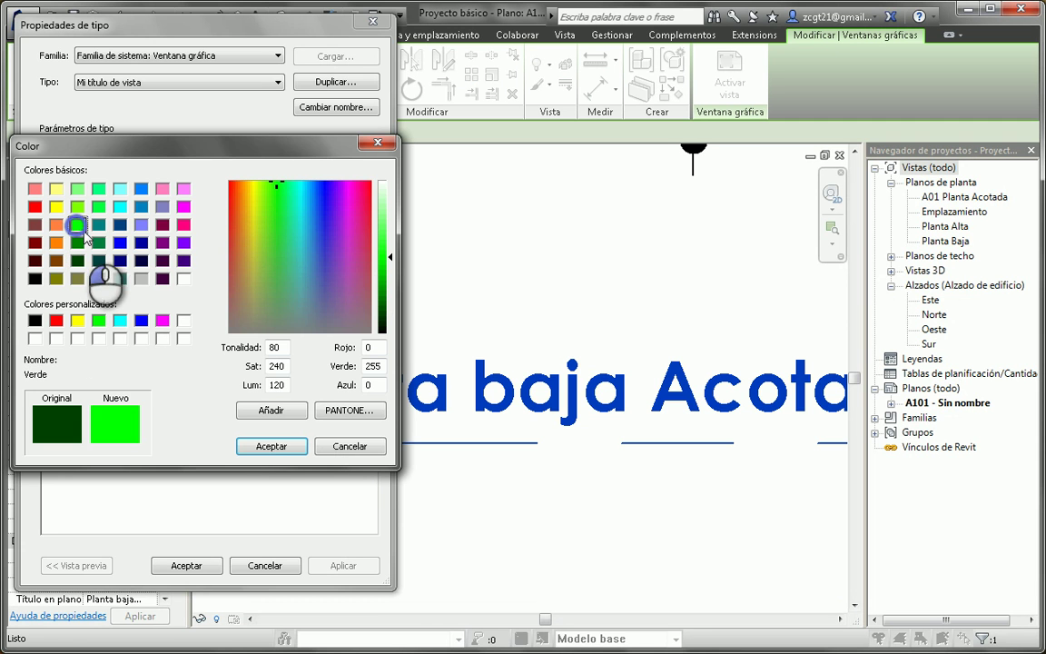
left_click(270, 445)
left_click(343, 564)
left_click(186, 565)
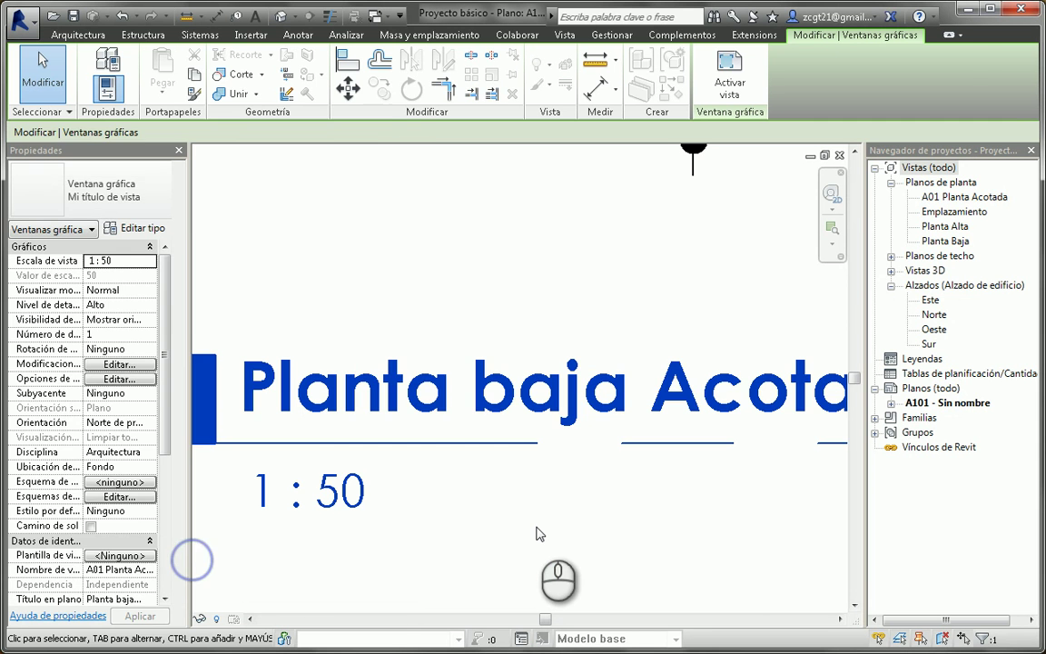
left_click(525, 529)
Set the title line color of the Mi título de vista viewport type to Negro
scroll(501, 525, "down", 2)
scroll(501, 525, "down", 4)
middle_click_drag(633, 541, 586, 500)
scroll(450, 502, "down", 1)
left_click(445, 436)
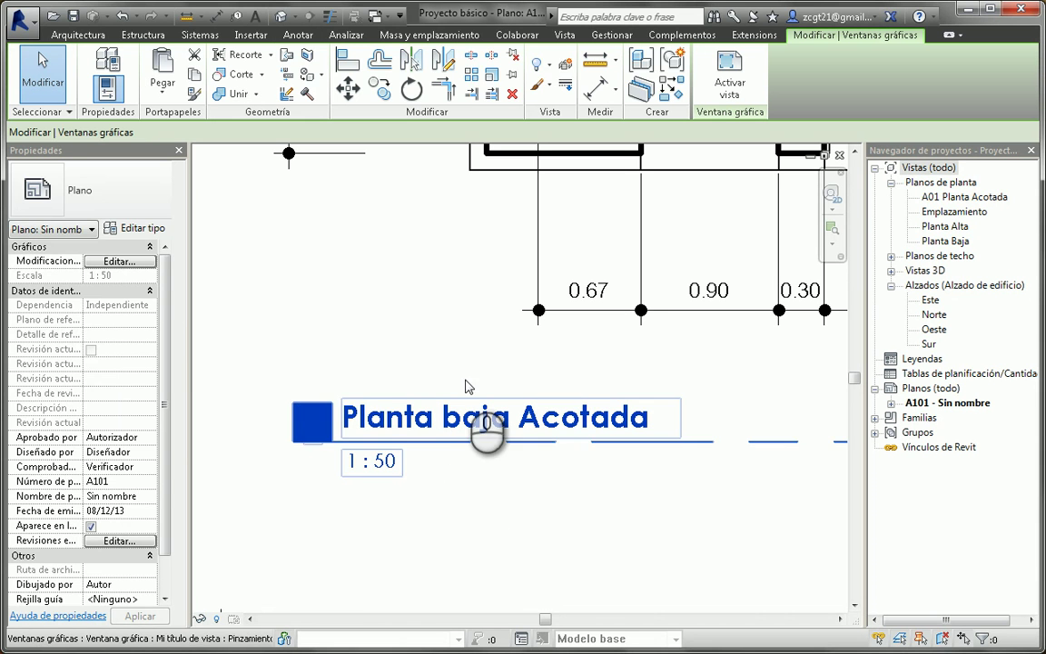
left_click(144, 233)
left_click(239, 236)
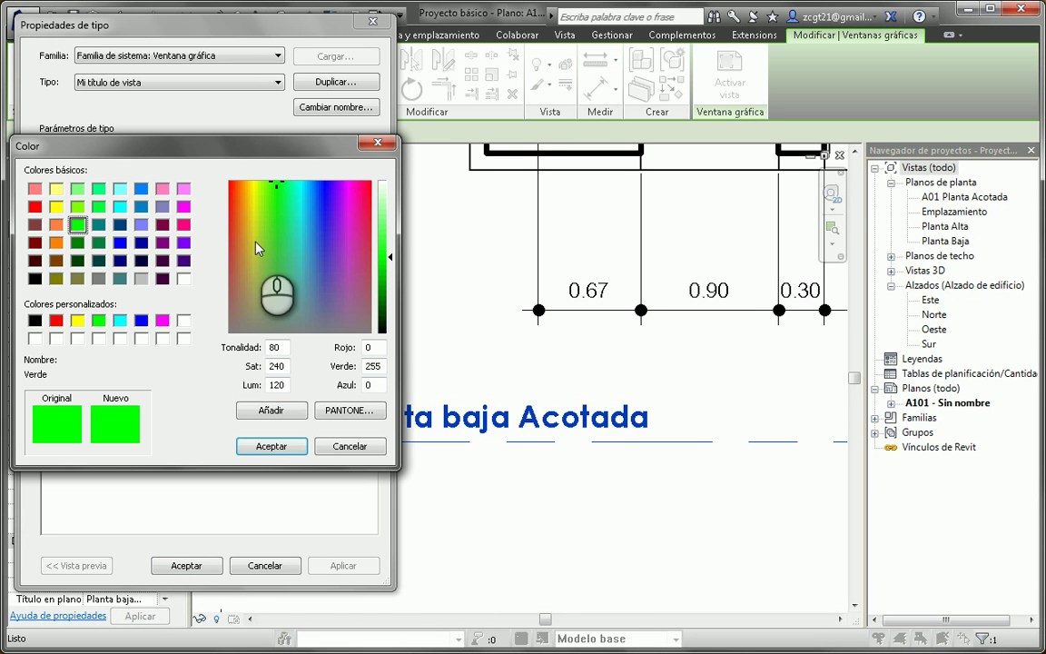
left_click(35, 321)
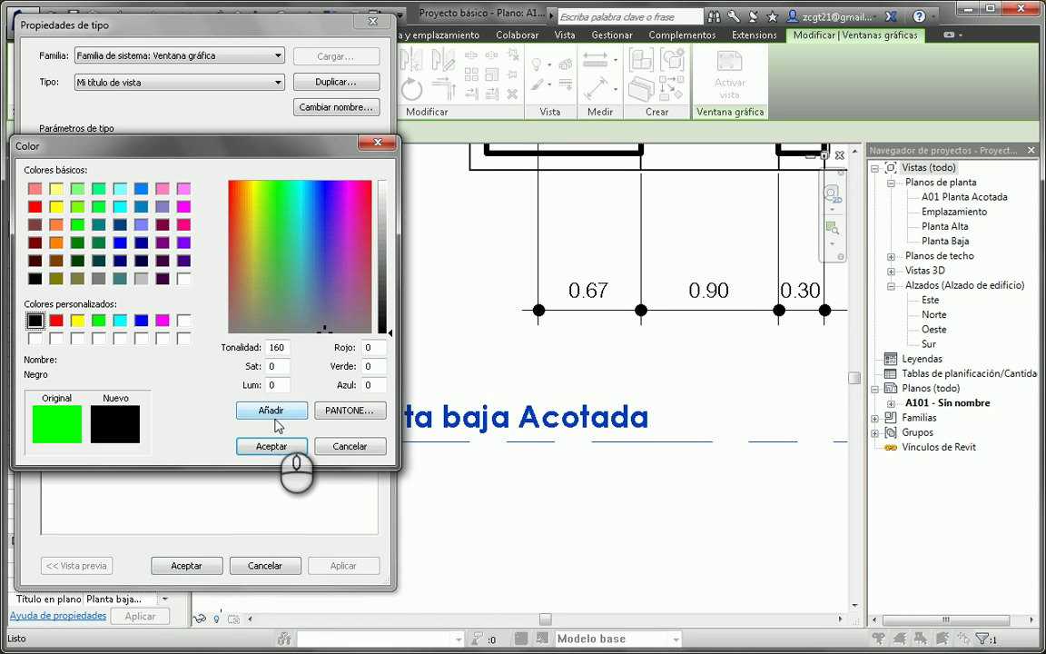
left_click(262, 449)
Set the line pattern (Patrón de línea) of the Mi título de vista type to Sólido and accept the type properties
left_click(255, 256)
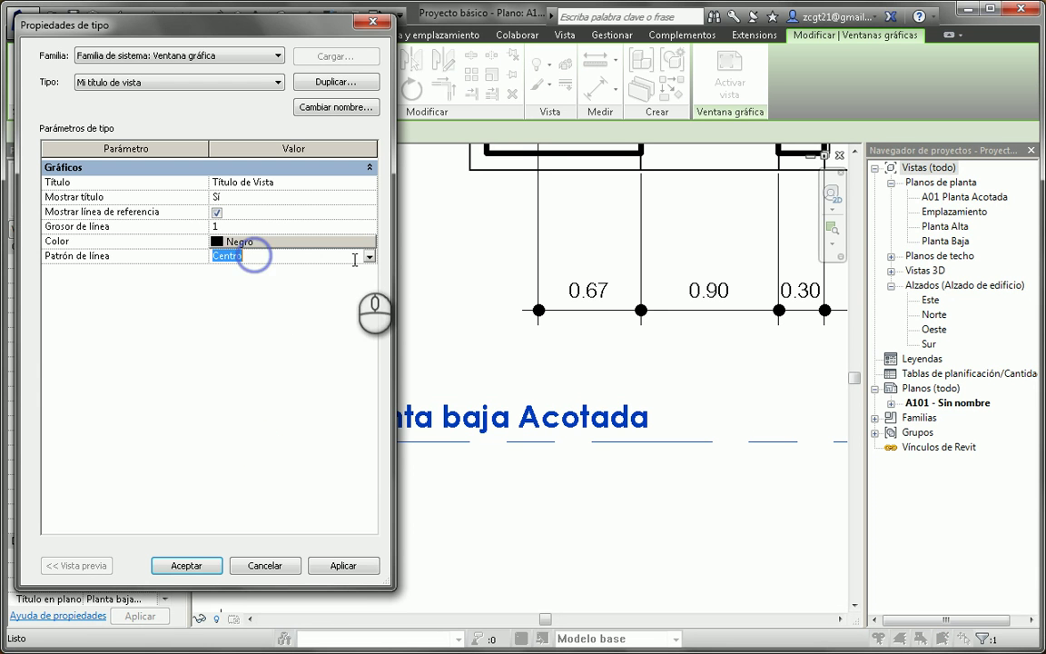
left_click(369, 255)
scroll(243, 288, "up", 1)
left_click(241, 271)
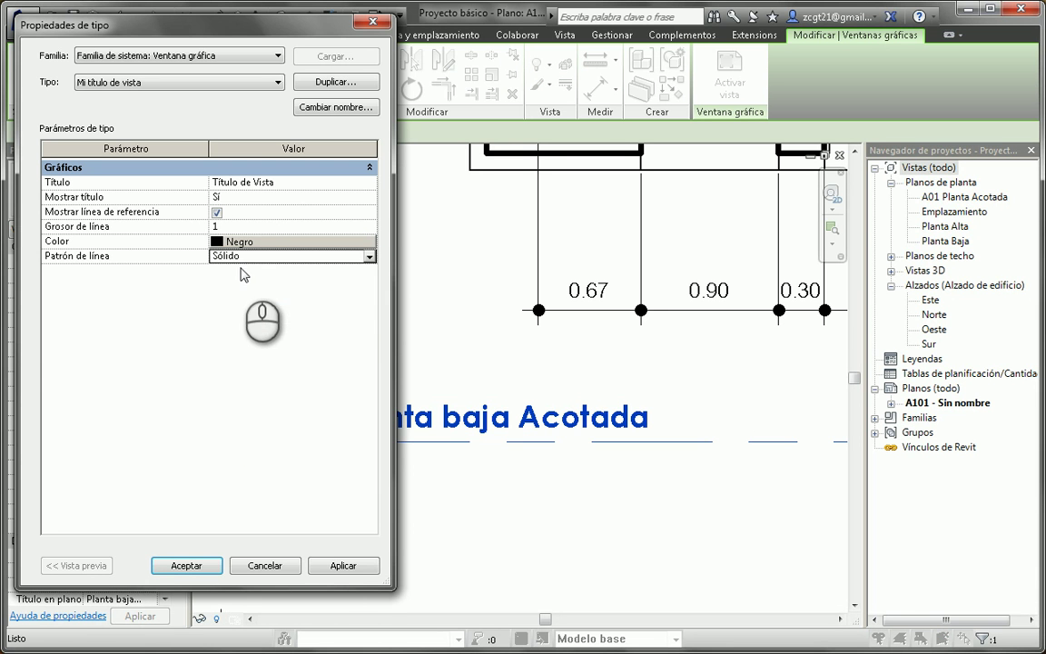
left_click(343, 565)
left_click(188, 565)
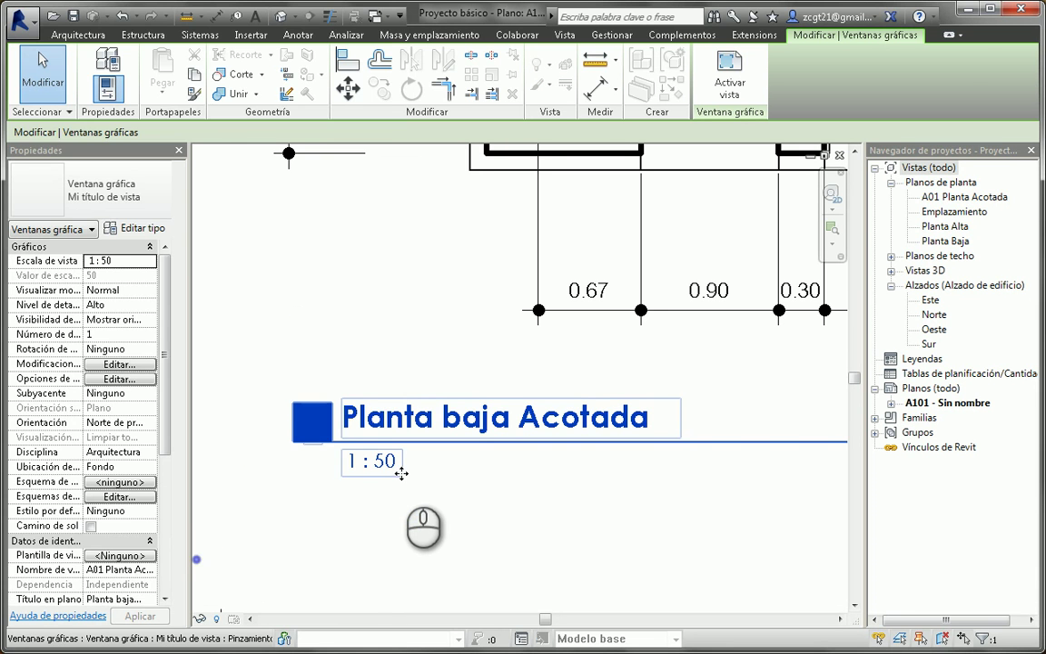
key("Escape")
Open the Título de Vista family for editing from the Planta baja Acotada title on the sheet
scroll(385, 465, "up", 3)
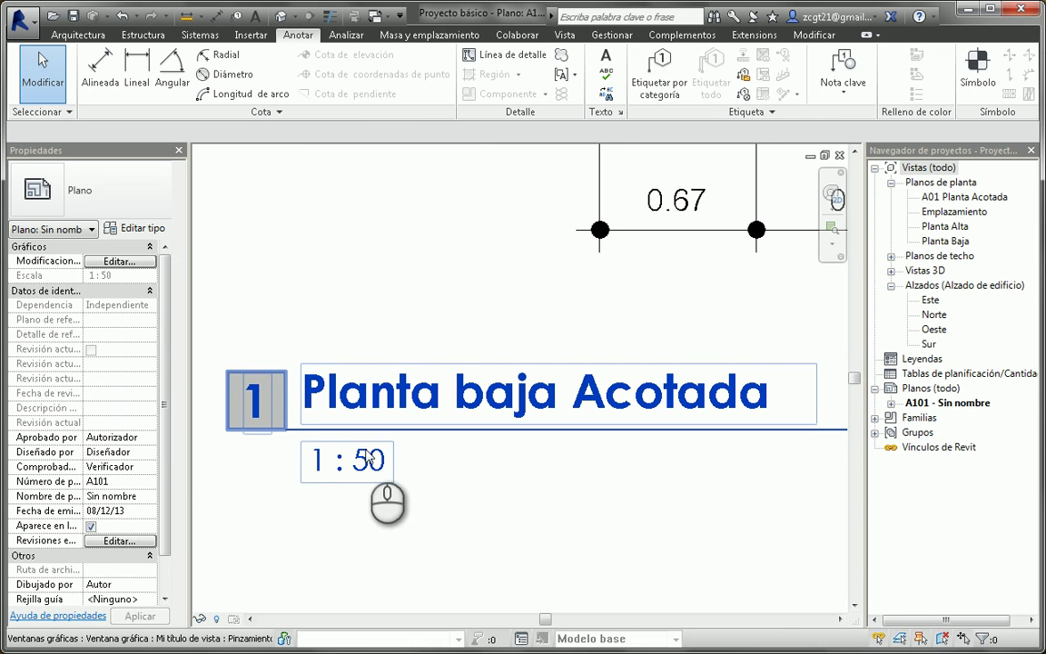
scroll(416, 458, "down", 1)
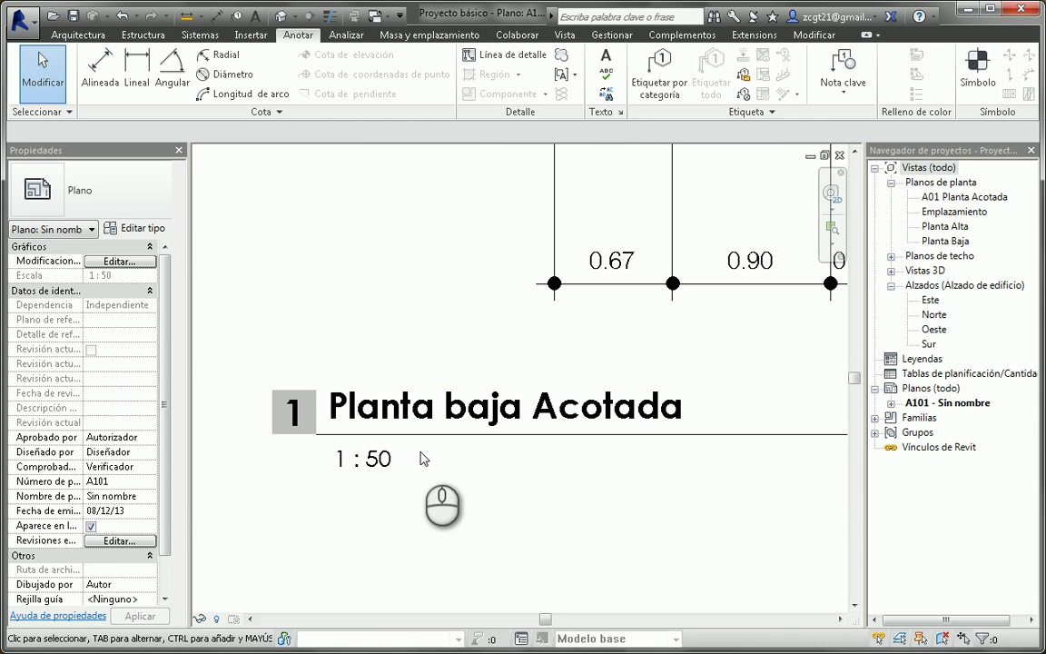
double_click(423, 459)
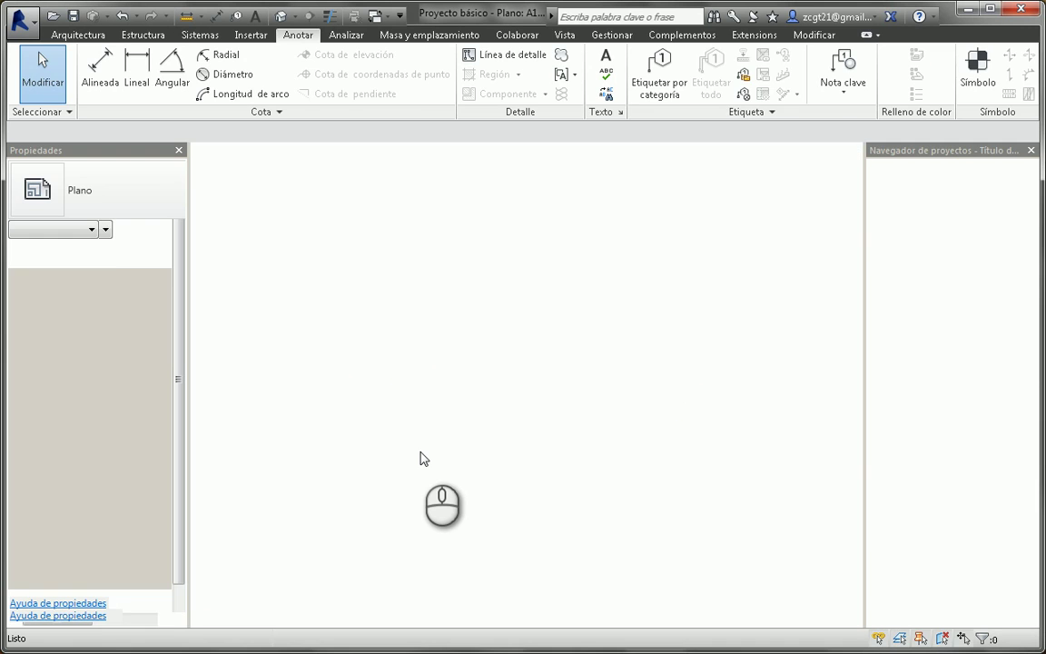
left_click(423, 458)
scroll(426, 468, "up", 2)
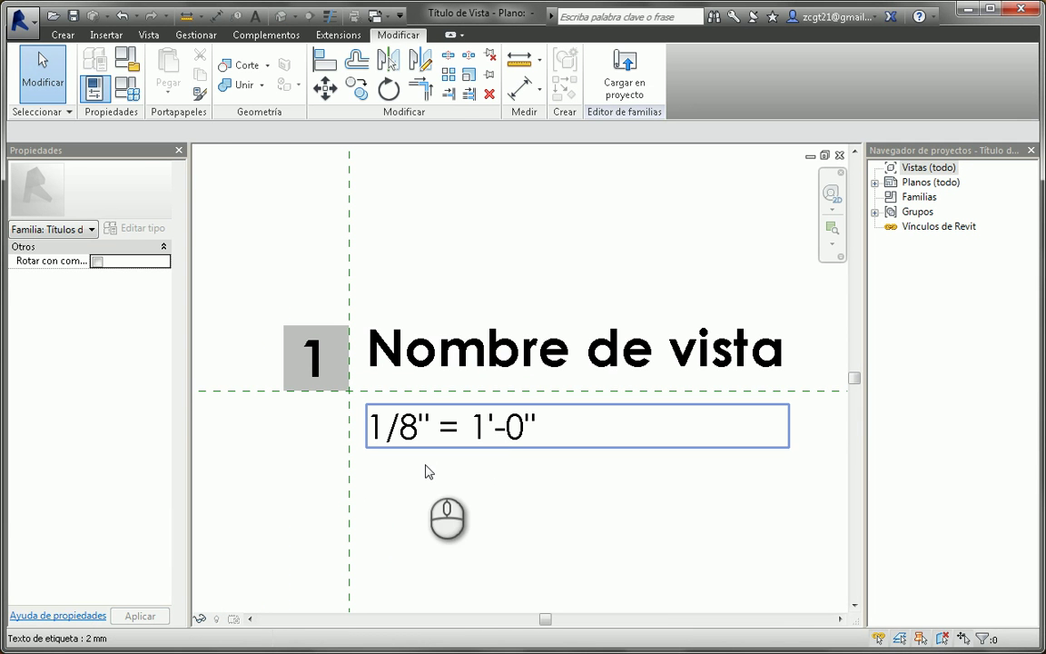
Add the prefix "Esc.: " with a trailing space to the Escala de vista parameter of the scale label
left_click(434, 440)
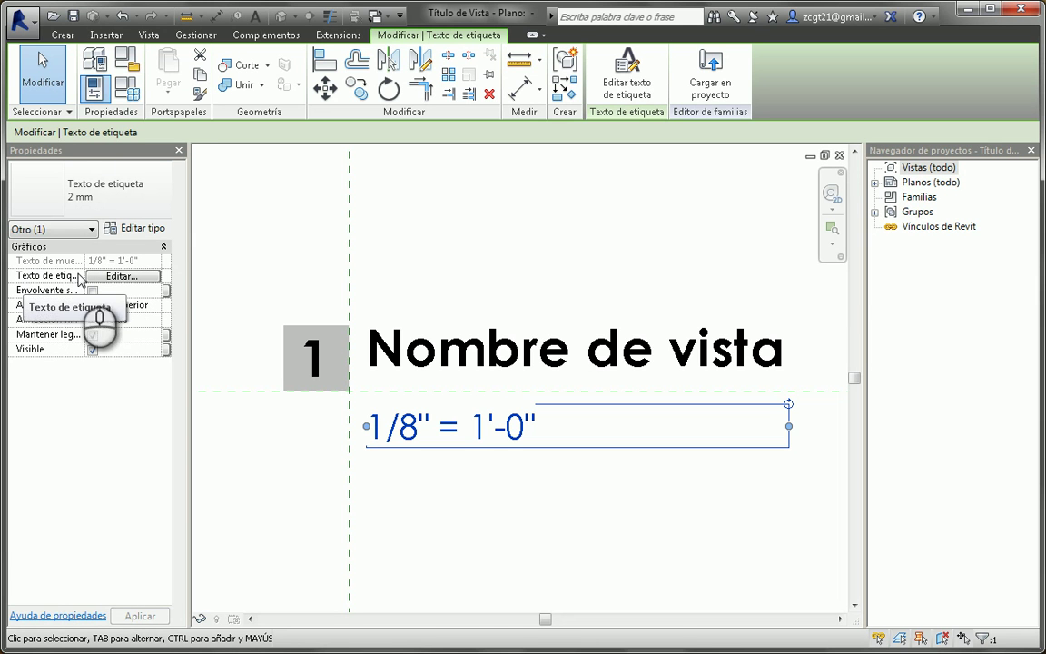
left_click(113, 276)
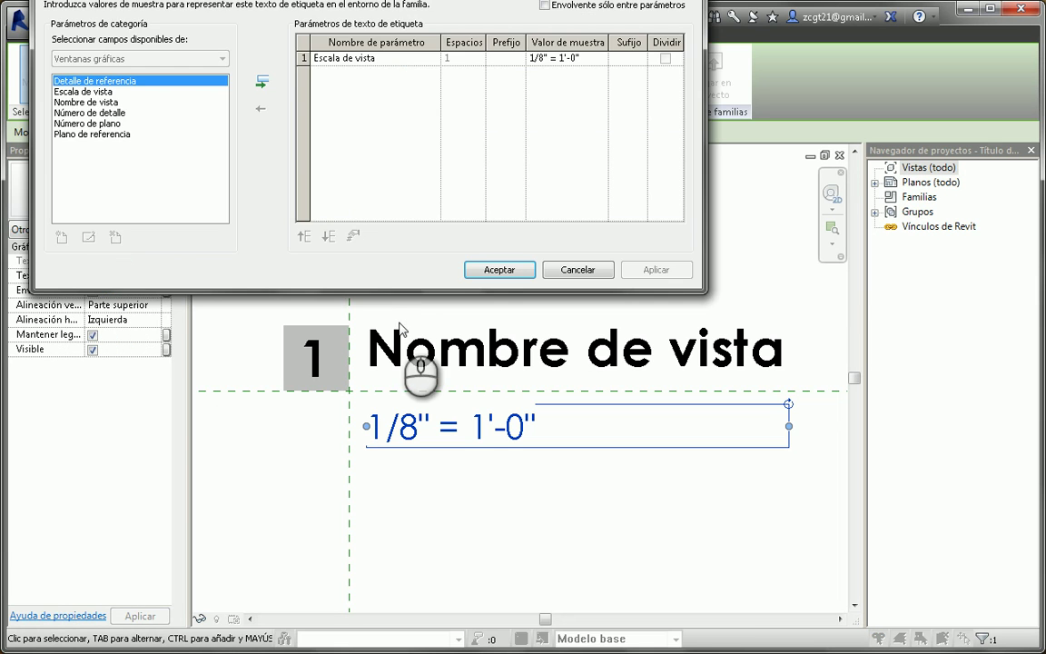
left_click_drag(387, 2, 343, 49)
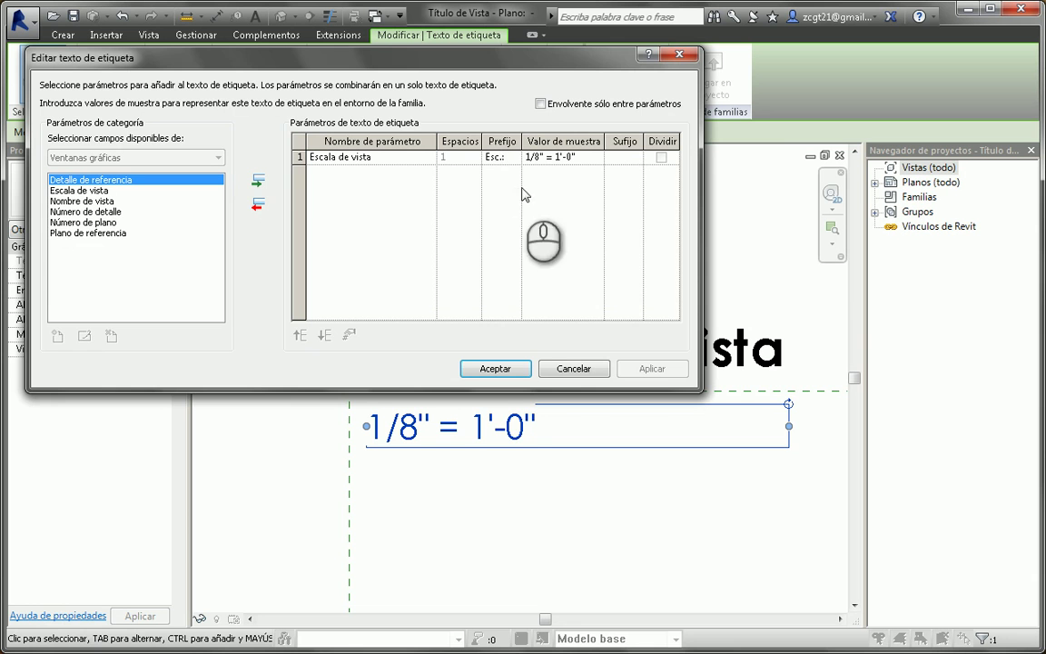
left_click(497, 369)
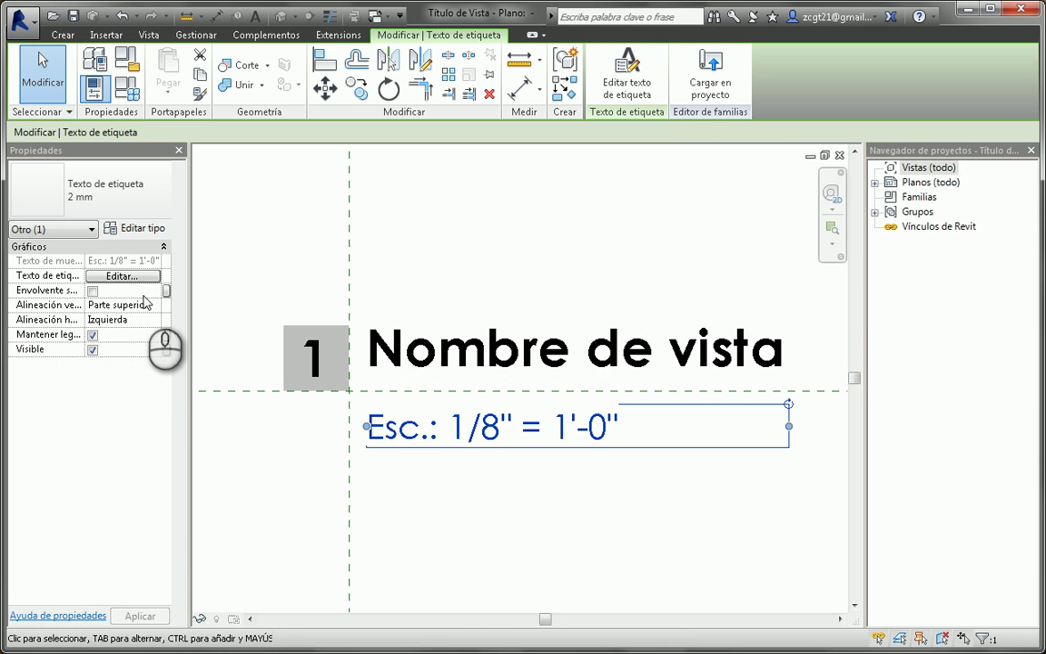
Try the scale label's Esc.: prefix without its trailing space and restore the space
left_click(121, 276)
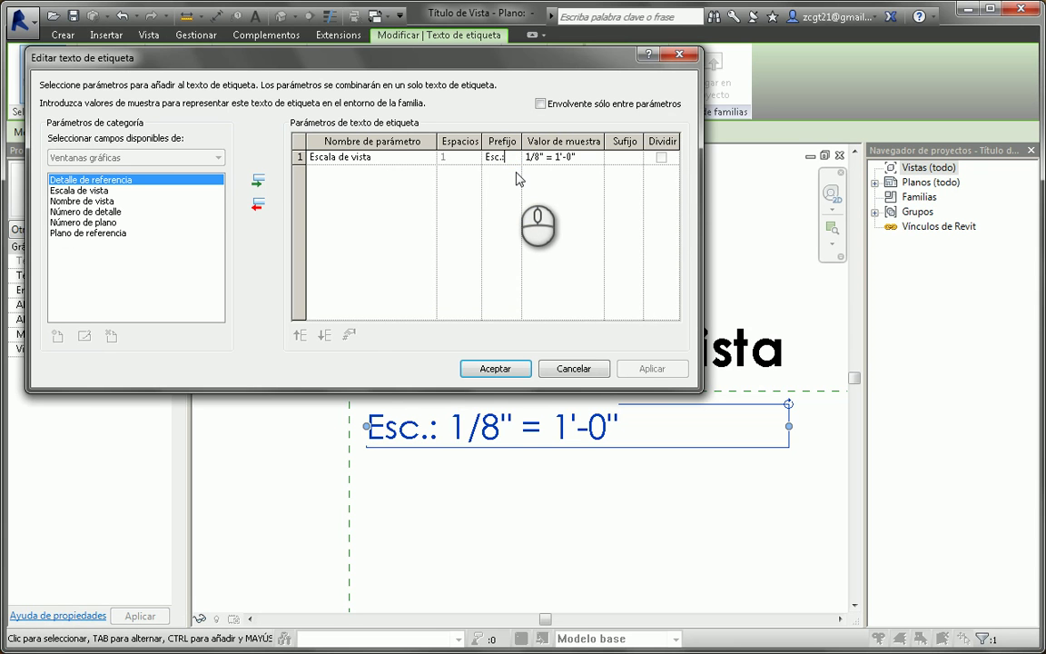
left_click(495, 369)
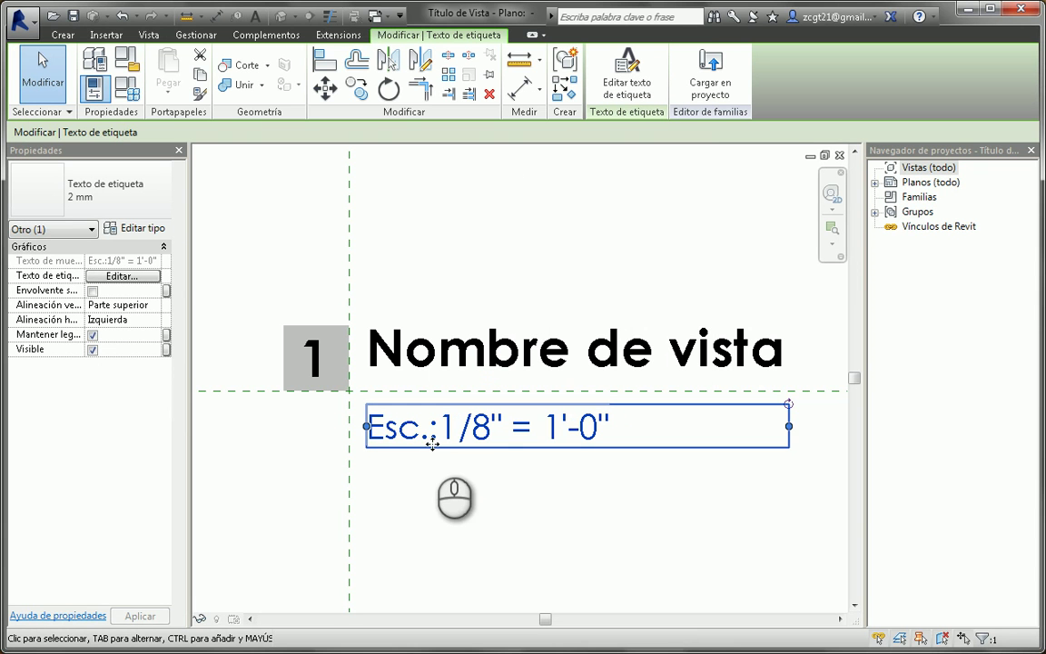
left_click(118, 277)
left_click(506, 157)
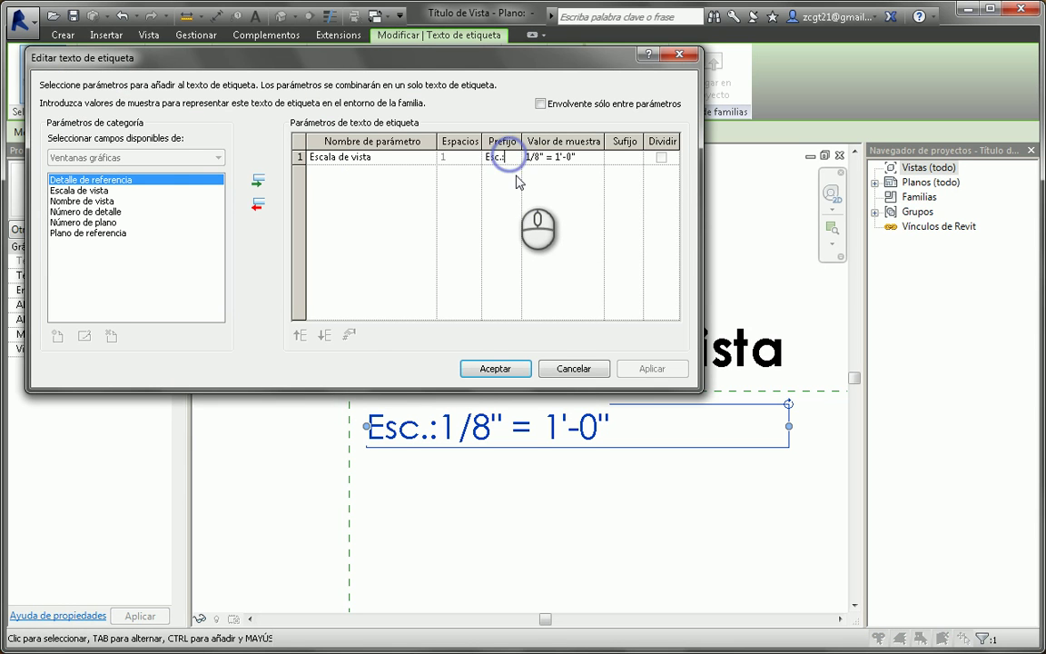
left_click(490, 368)
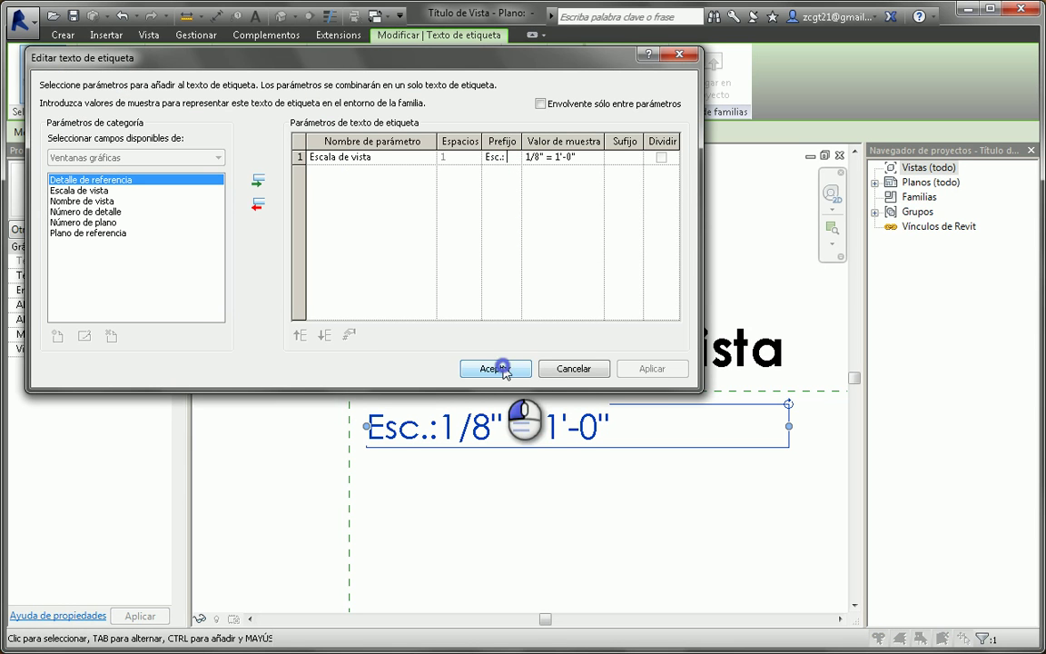
left_click(536, 522)
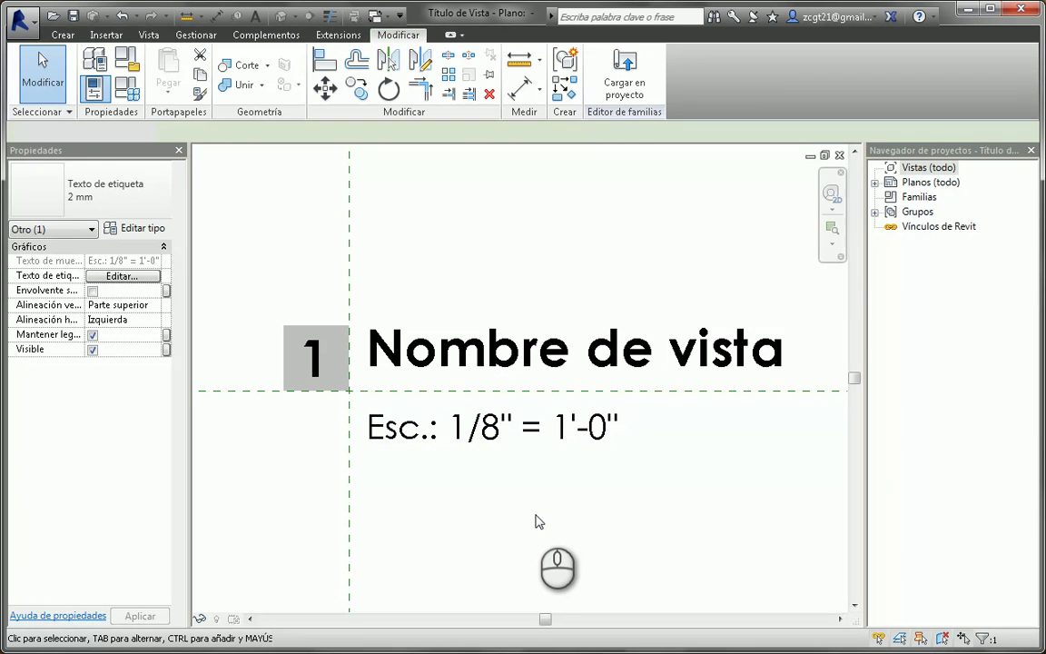
Load the edited title family into Proyecto básico.rvt, overwriting the existing version and its parameter values
left_click(635, 73)
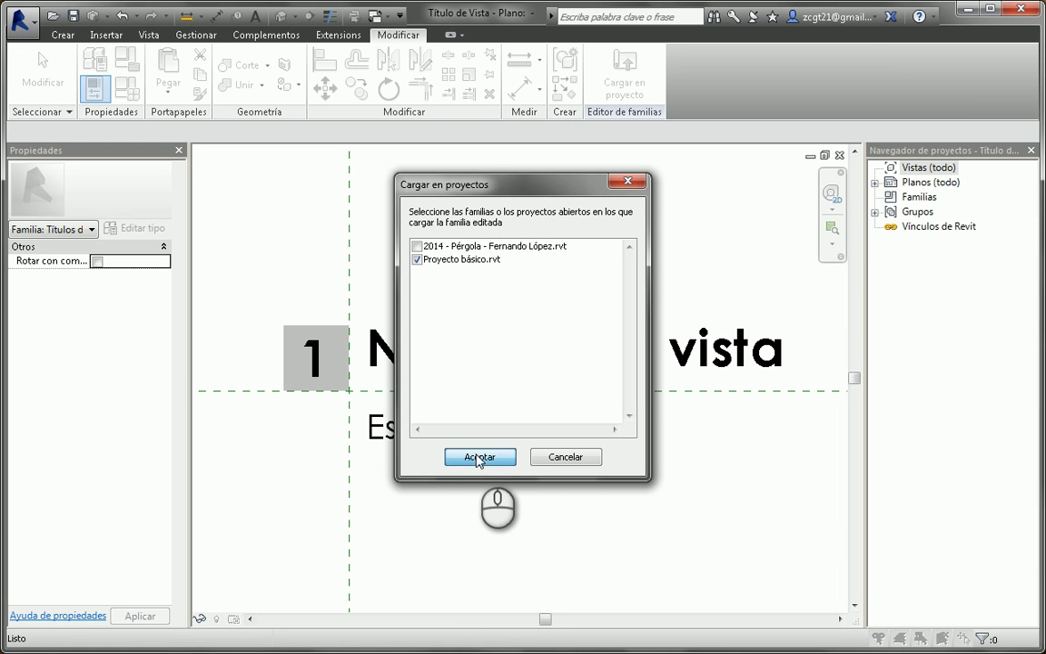
left_click(479, 457)
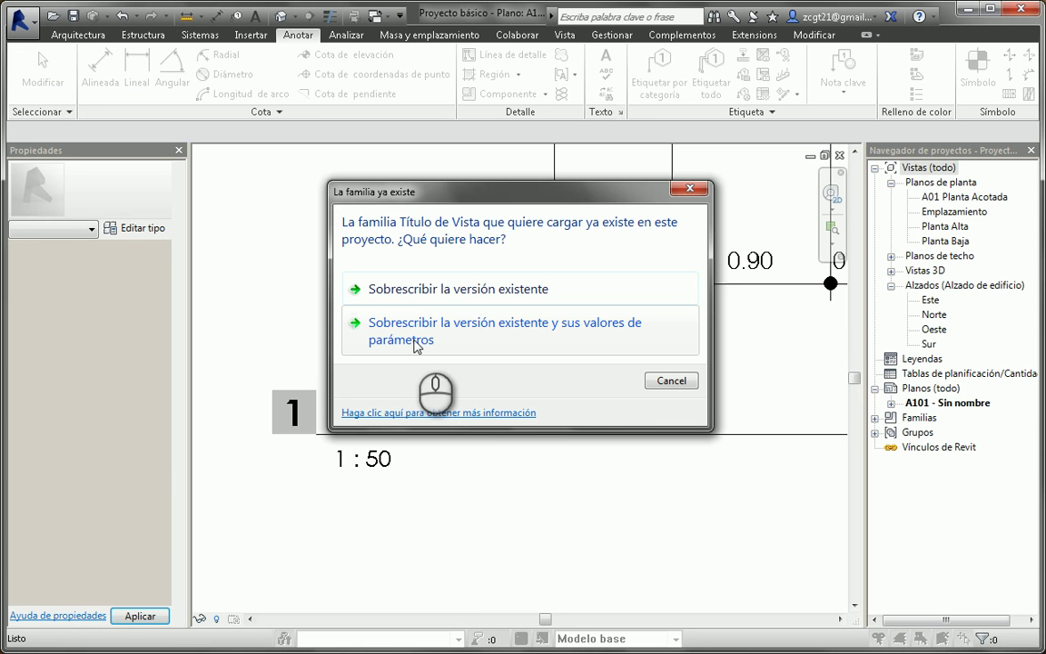
left_click(415, 342)
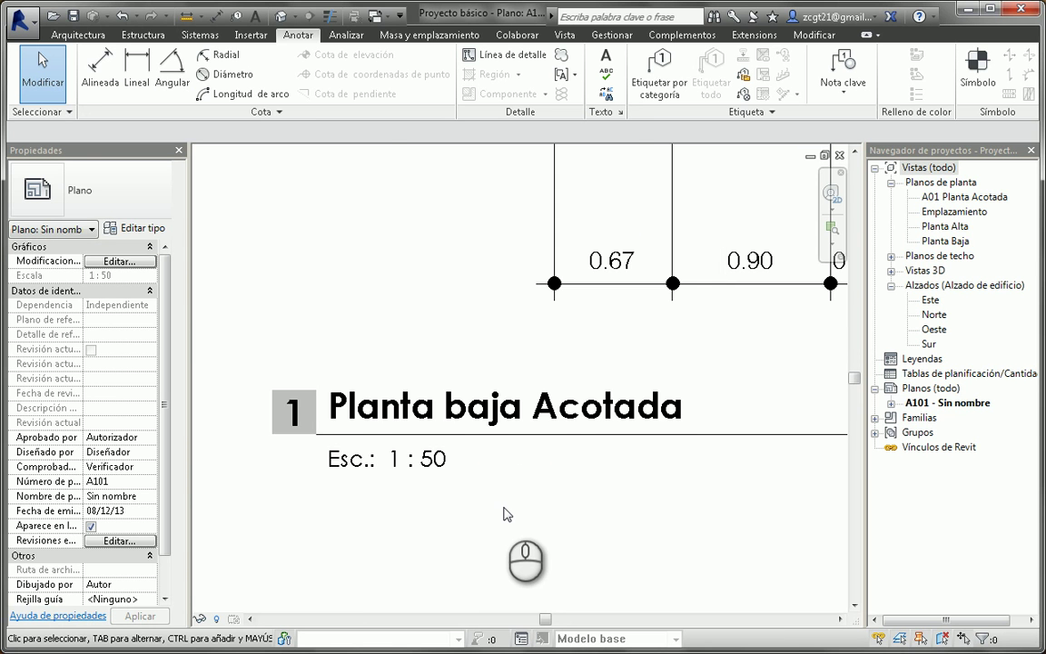
Examine the updated view titles and their scale text on sheet A101
scroll(505, 514, "down", 6)
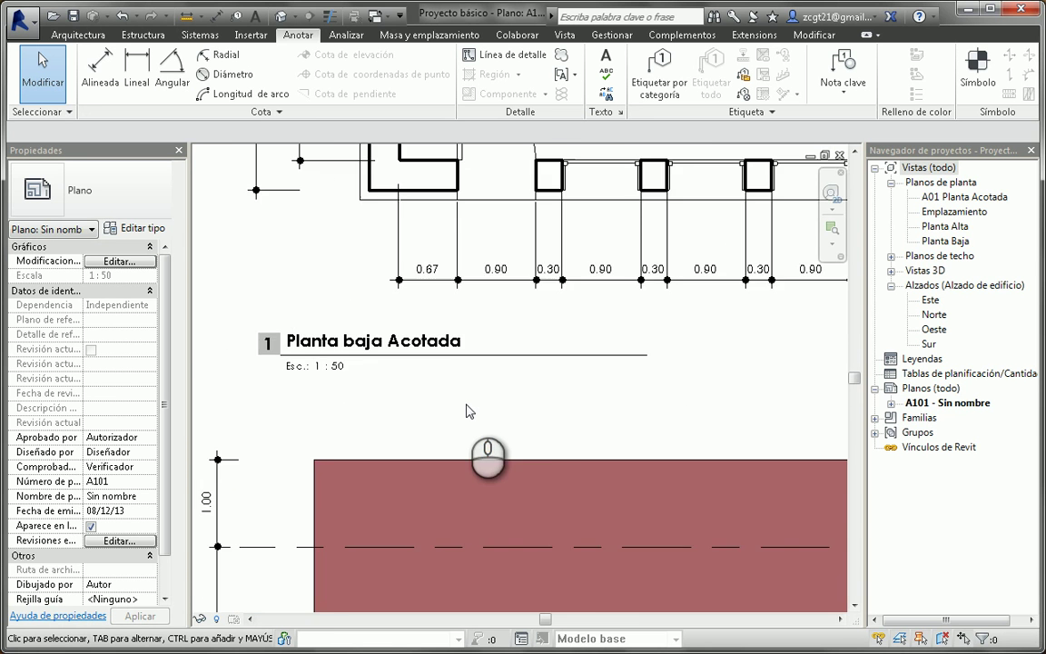
middle_click_drag(541, 404, 512, 488)
scroll(402, 491, "up", 2)
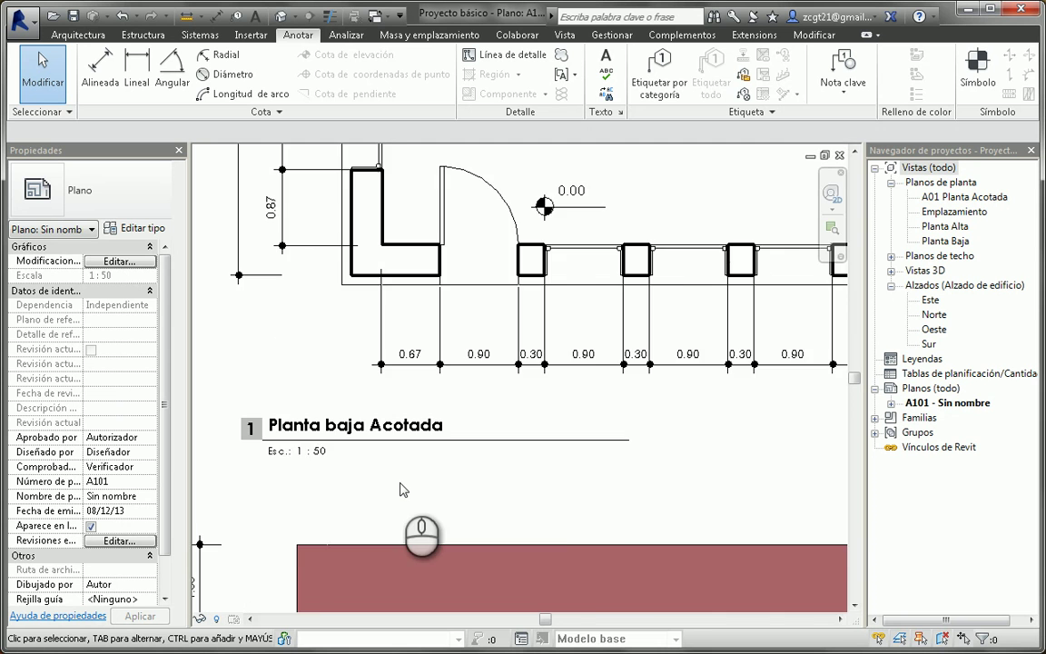
scroll(401, 489, "down", 4)
scroll(352, 485, "up", 4)
scroll(400, 489, "down", 5)
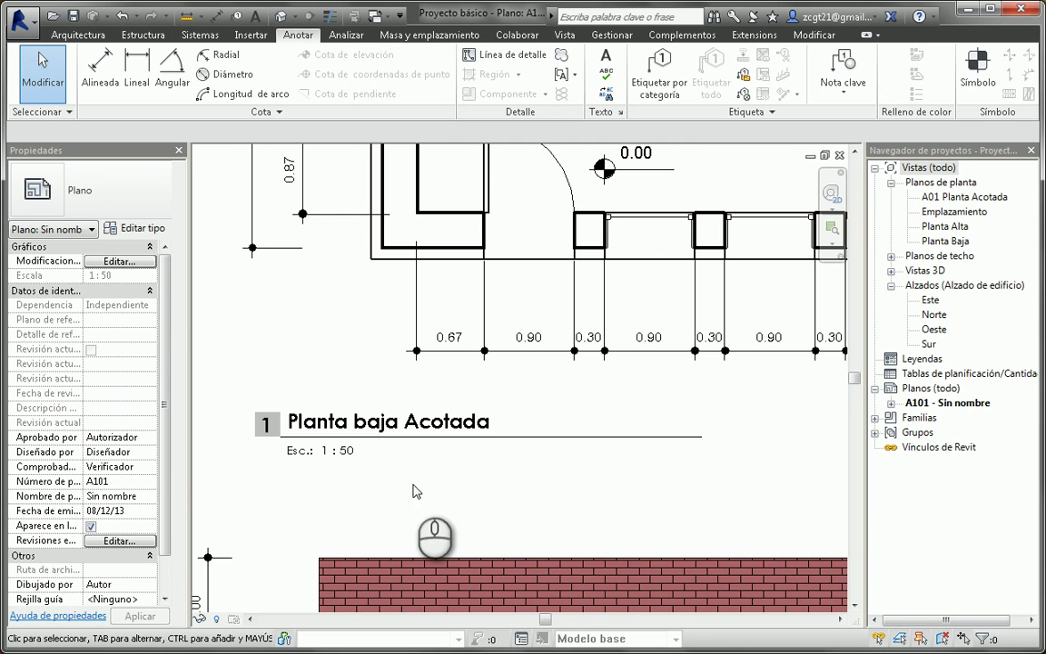
middle_click_drag(694, 431, 581, 355)
scroll(581, 355, "up", 2)
scroll(581, 355, "down", 3)
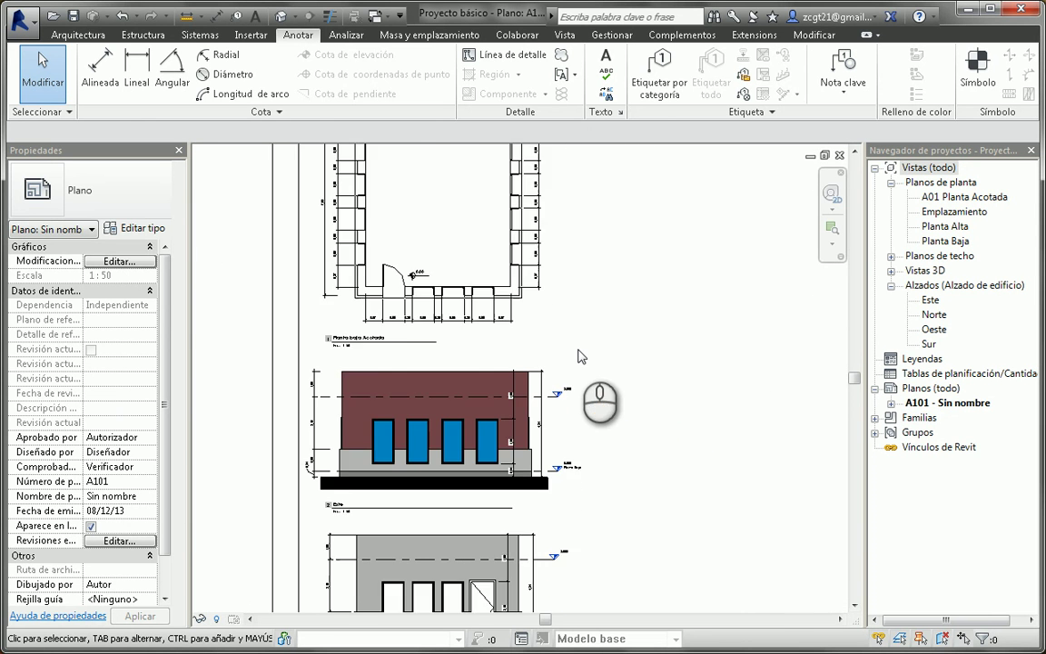
Place the {3D} view on sheet A101, in the empty area beside the floor plan
left_click(890, 269)
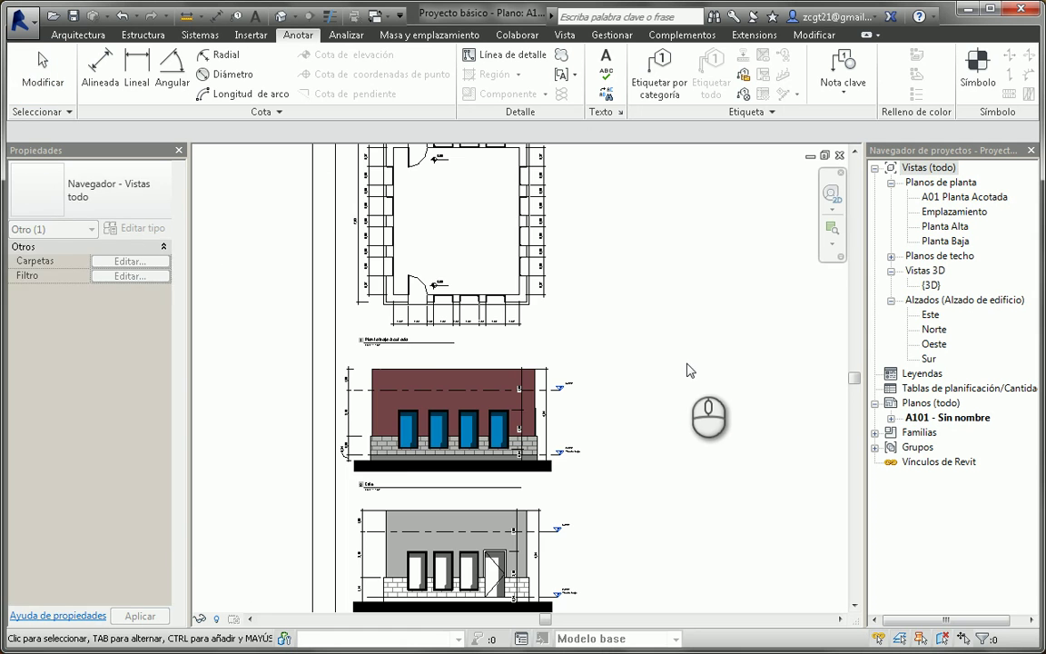
middle_click(749, 361)
left_click(931, 284)
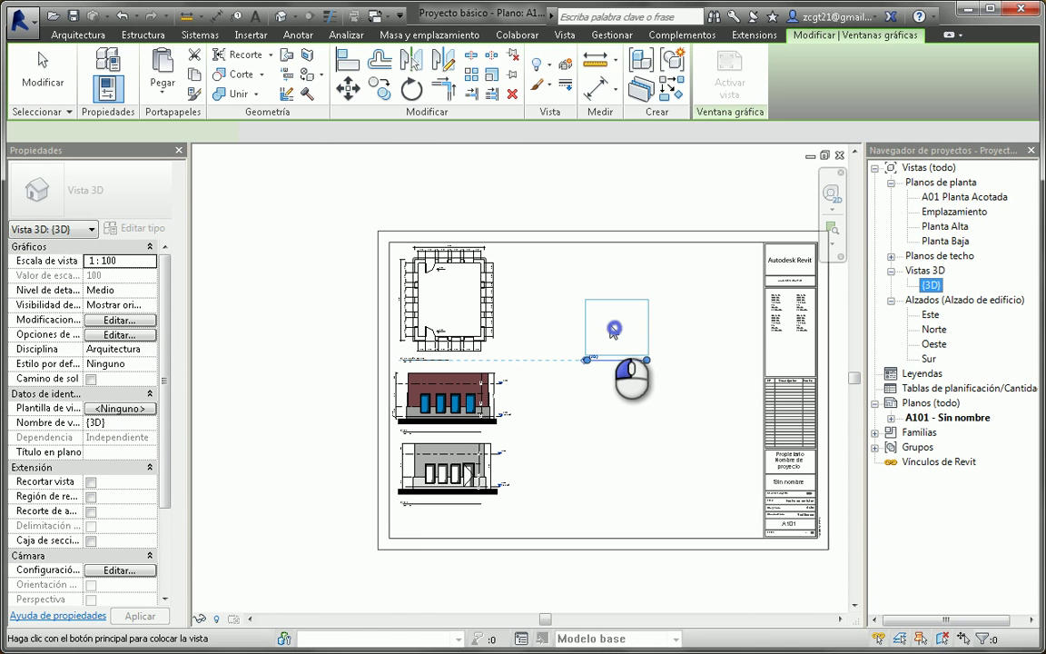
left_click(614, 331)
Set the {3D} viewport's view scale to 1:50 and reposition the viewport within the sheet border beside the floor plan
scroll(612, 333, "up", 3)
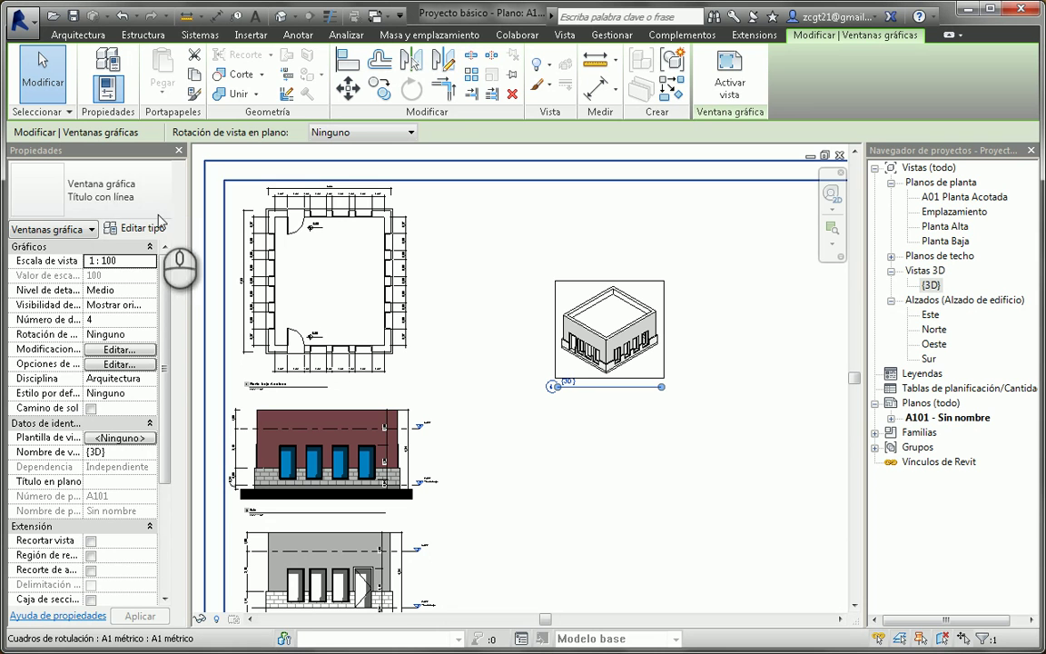
left_click(151, 263)
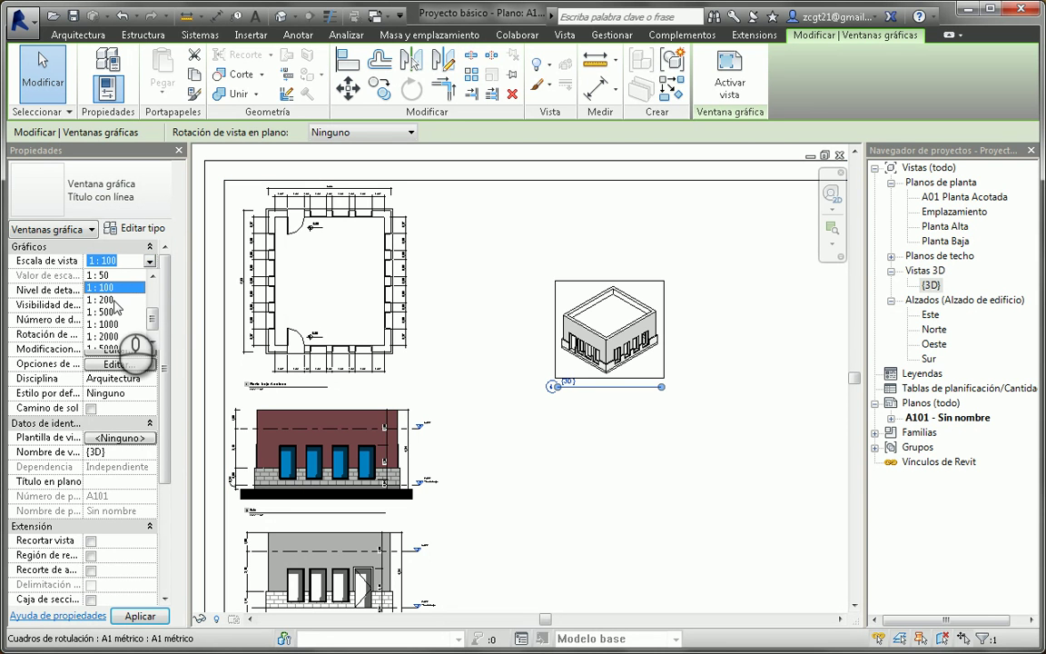
left_click(102, 299)
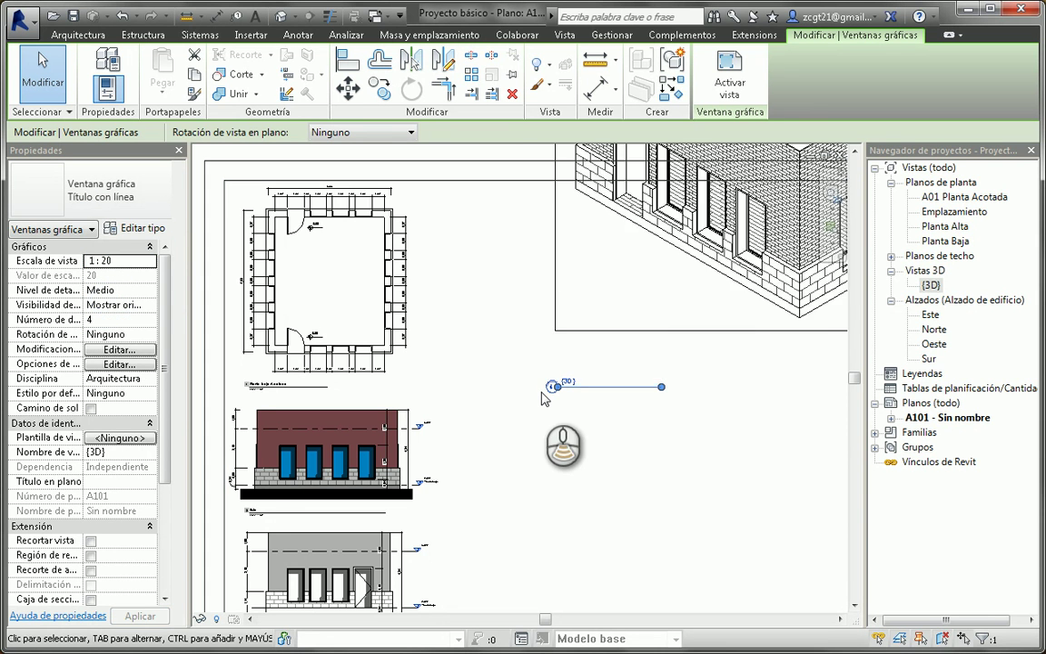
scroll(545, 400, "down", 4)
left_click(149, 260)
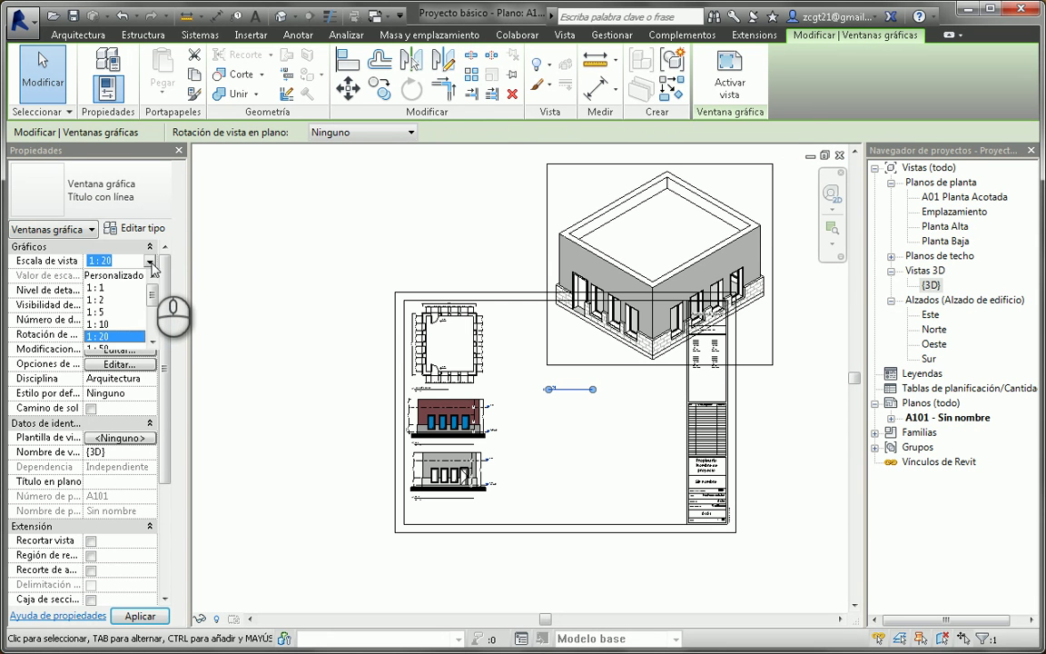
left_click(103, 311)
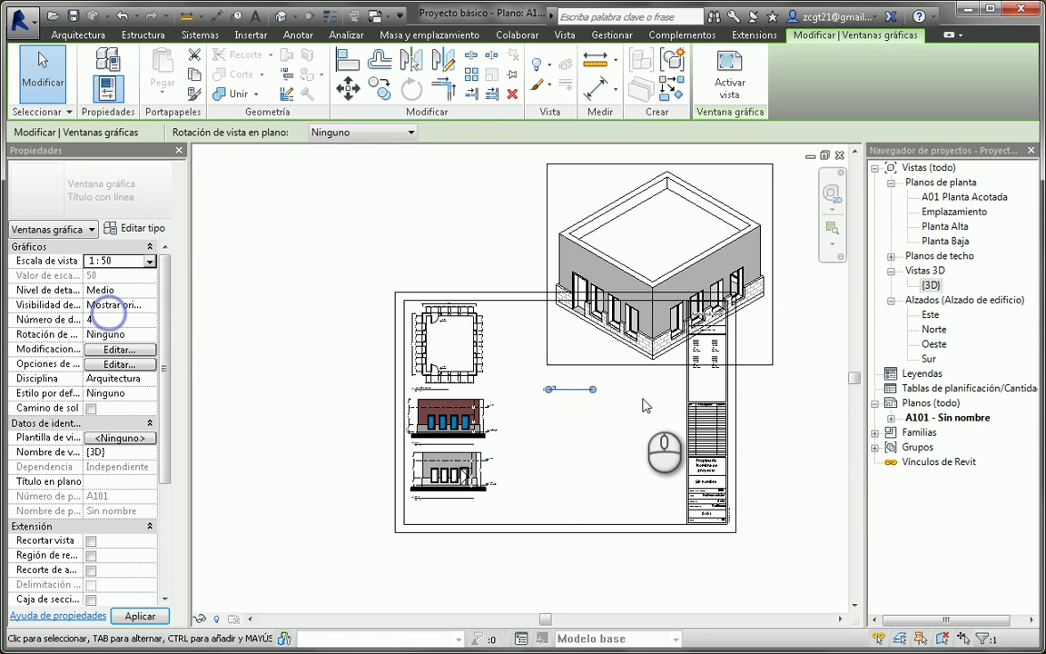
left_click_drag(600, 354, 591, 380)
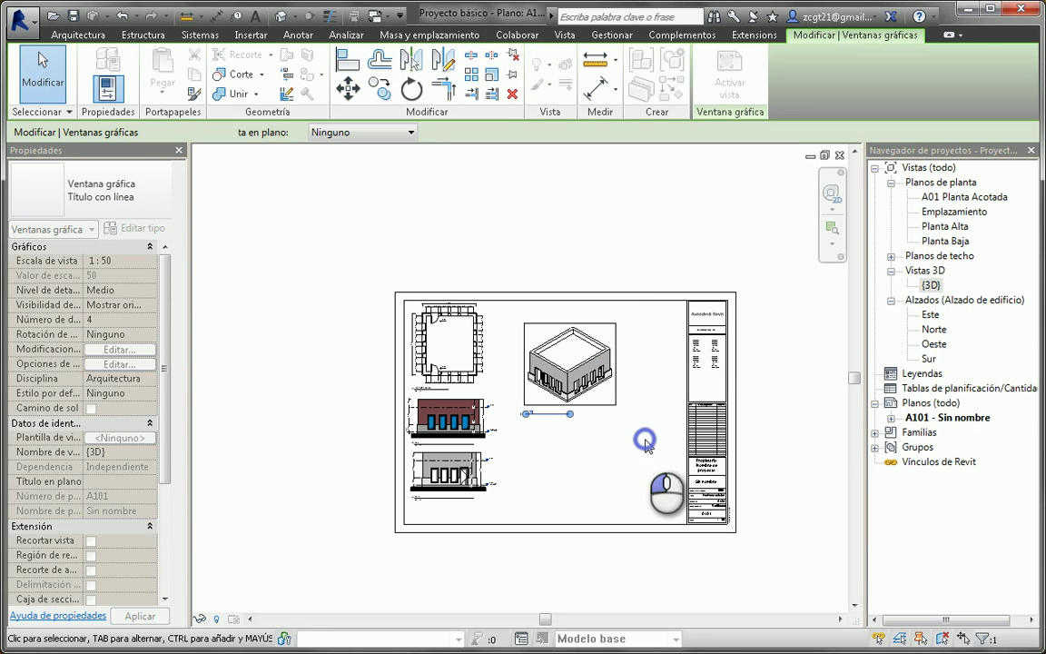
left_click(518, 416)
Change the {3D} viewport's type to Mi título de vista
scroll(540, 390, "up", 5)
left_click(542, 365)
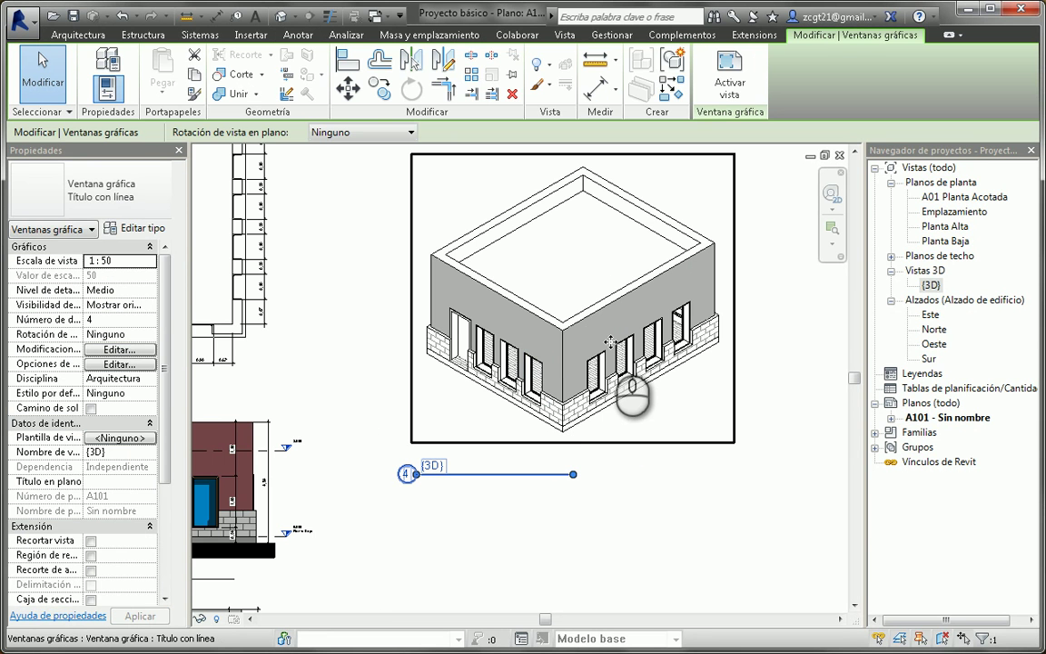
left_click(138, 194)
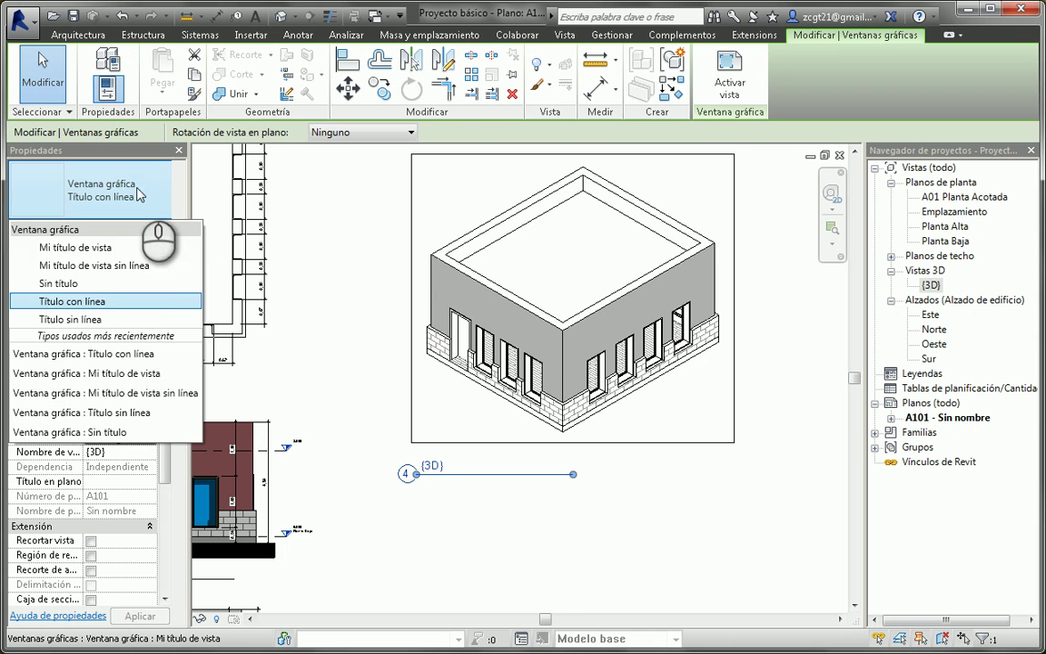
left_click(125, 246)
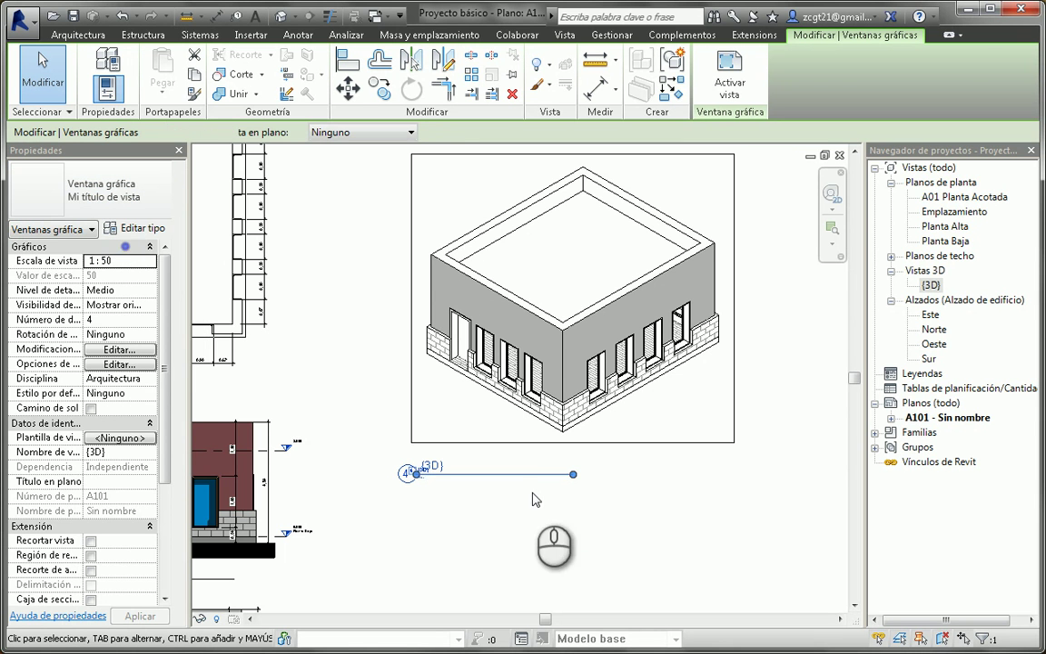
Move the {3D} view title up to just below the building, along the viewport's lower edge
left_click(425, 497)
scroll(522, 454, "up", 4)
left_click(524, 429)
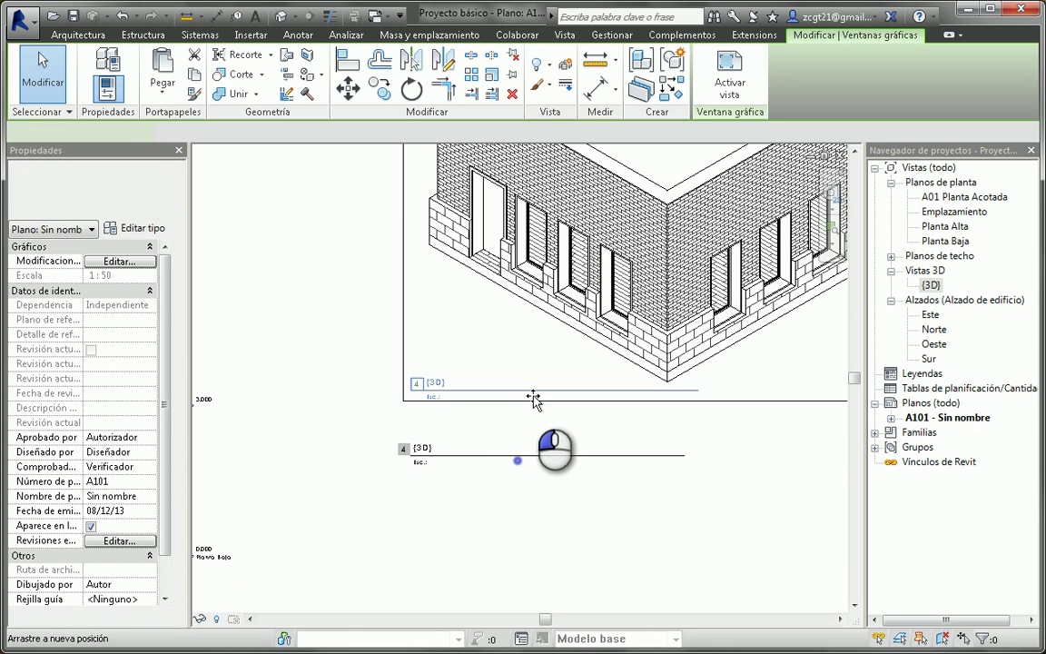
left_click(543, 445)
scroll(547, 428, "up", 2)
scroll(547, 428, "up", 2)
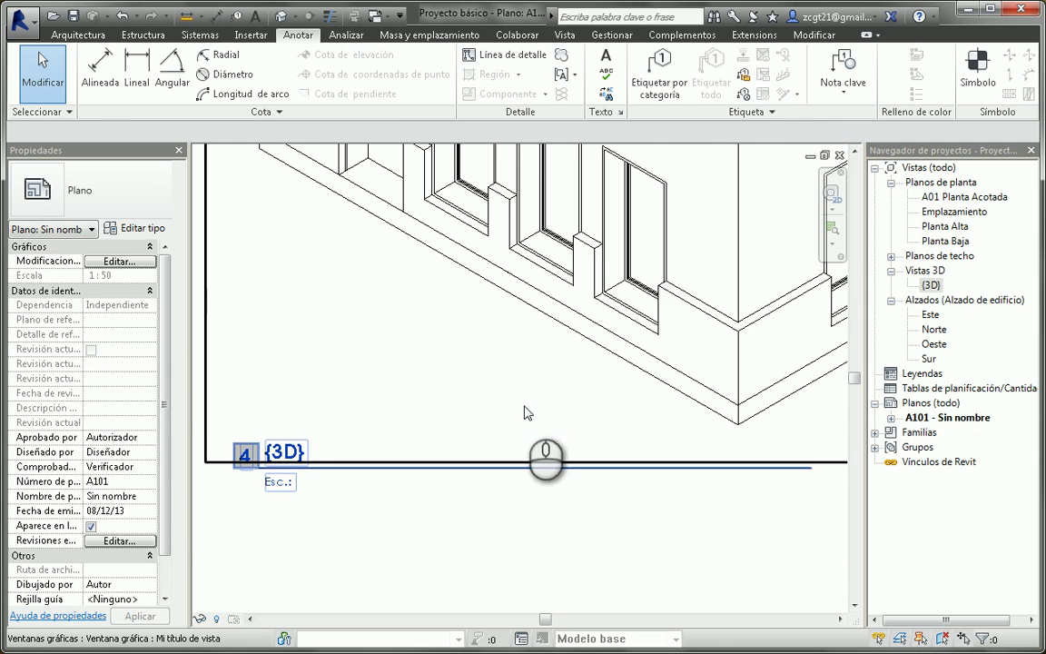
Set the {3D} viewport's title on the sheet to Isométrico
left_click(528, 397)
scroll(263, 436, "up", 1)
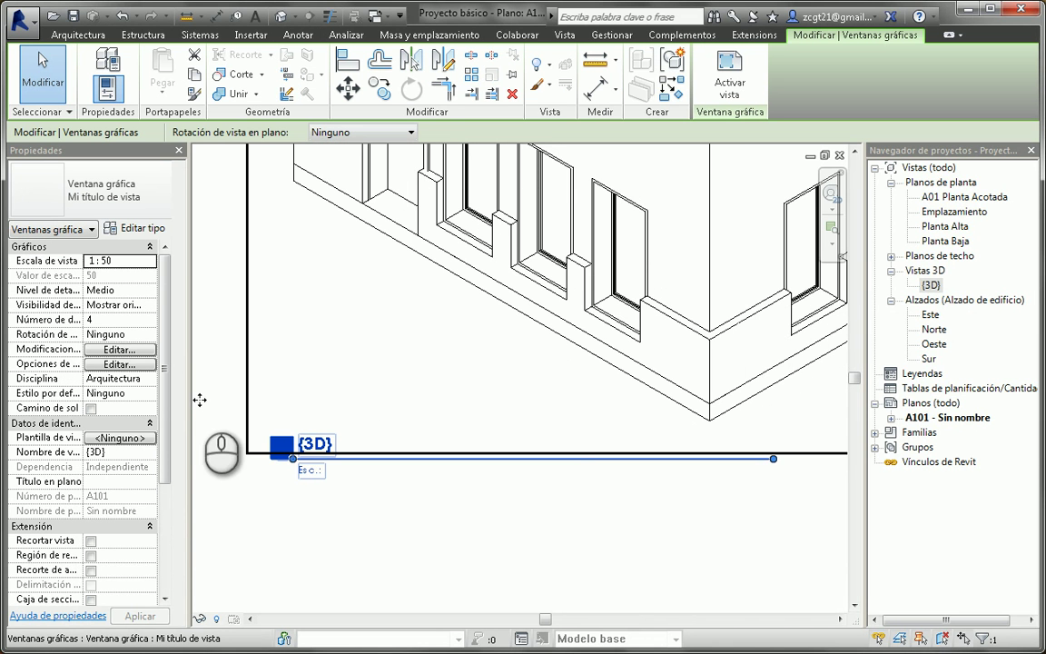
left_click(101, 483)
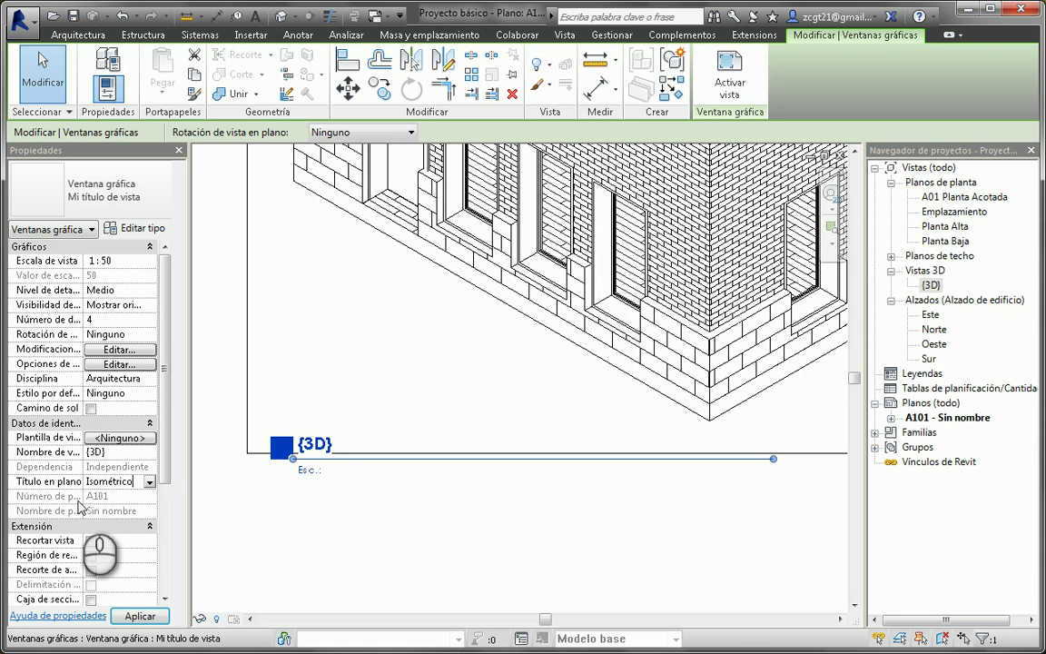
type("Isométrico")
left_click(427, 541)
scroll(424, 543, "down", 2)
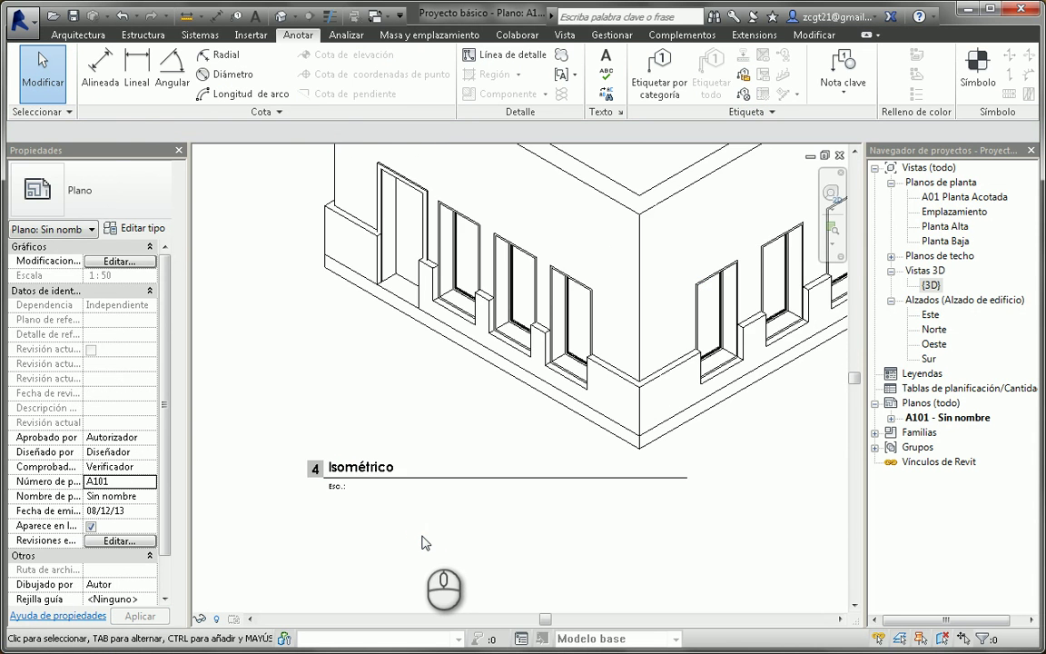
Shorten the title line under Isométrico to roughly half its length
scroll(358, 483, "up", 3)
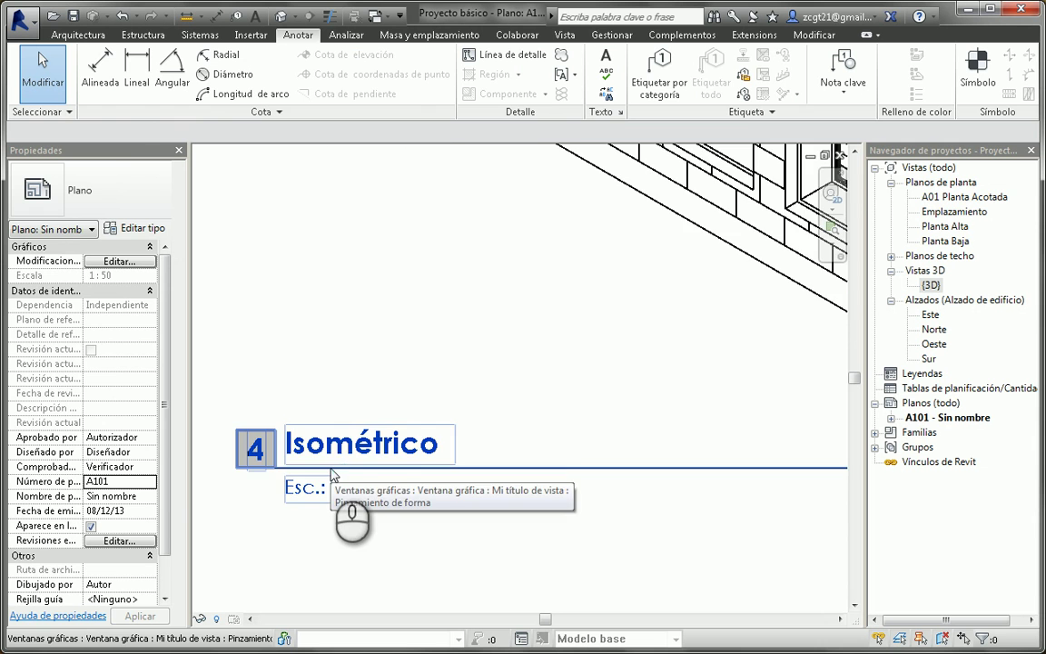
scroll(332, 475, "down", 3)
left_click(462, 401)
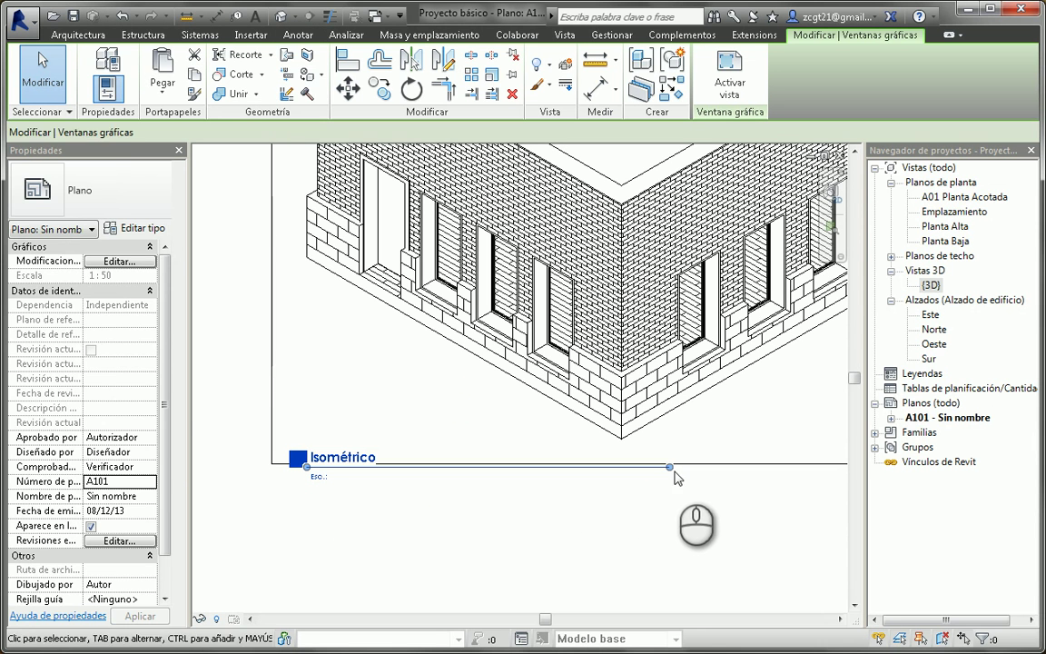
left_click_drag(669, 467, 493, 468)
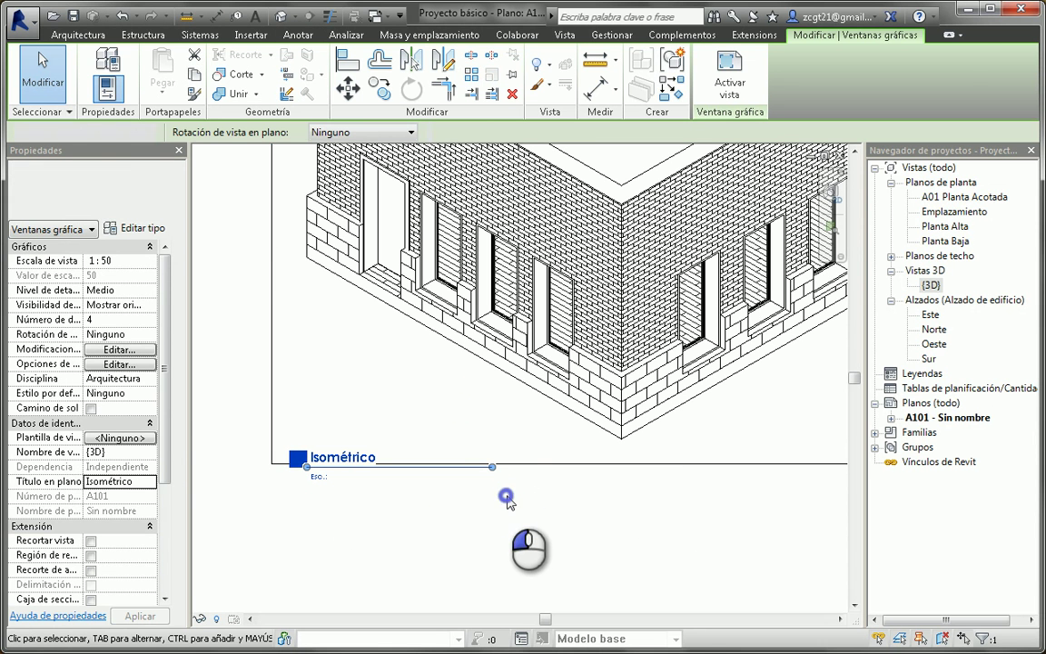
left_click(505, 499)
Open the Isométrico viewport's title family for editing
scroll(432, 509, "up", 2)
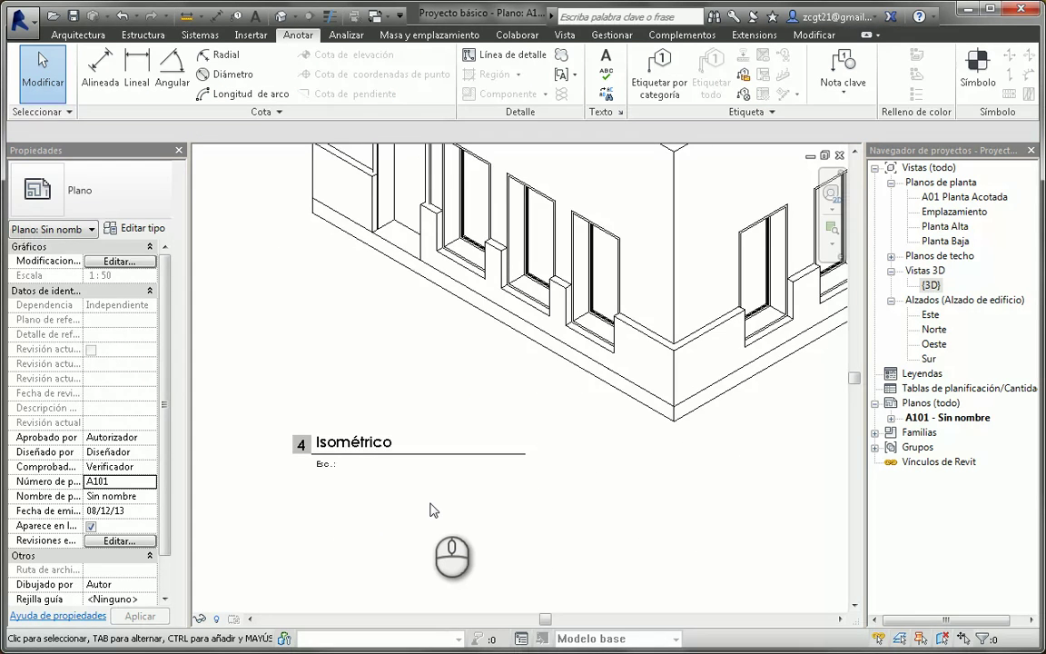
middle_click_drag(432, 509, 444, 537)
scroll(329, 490, "up", 3)
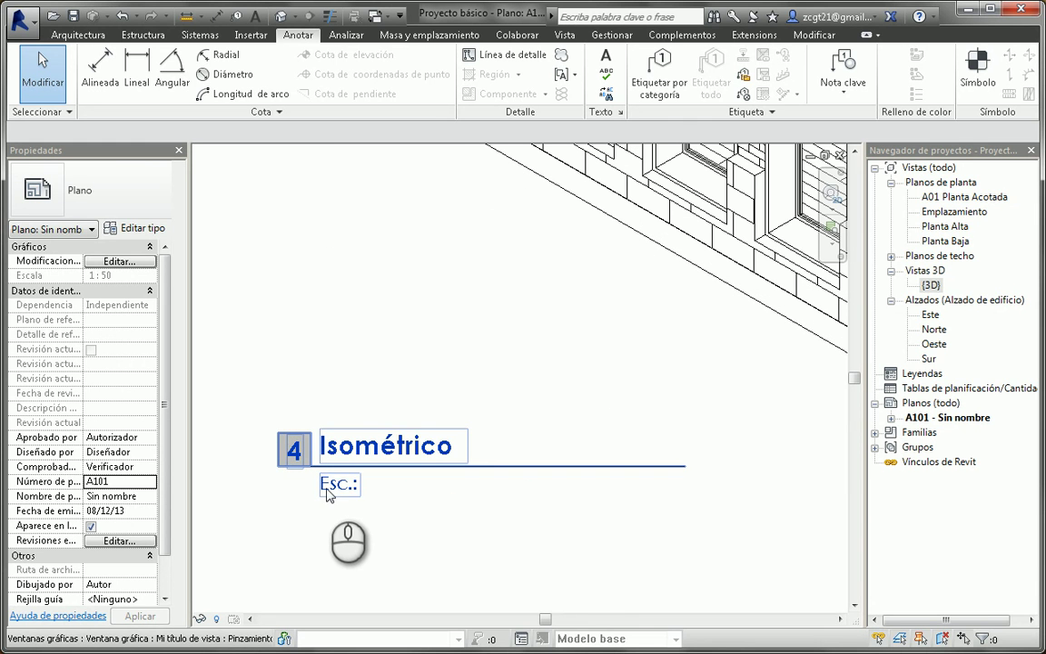
double_click(444, 501)
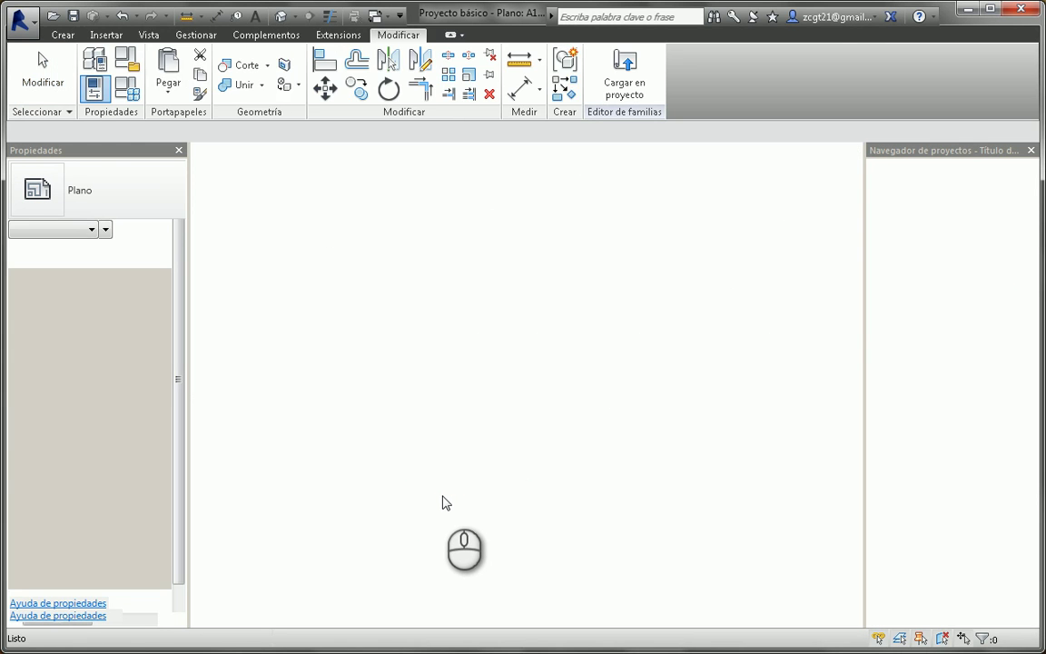
scroll(479, 481, "down", 1)
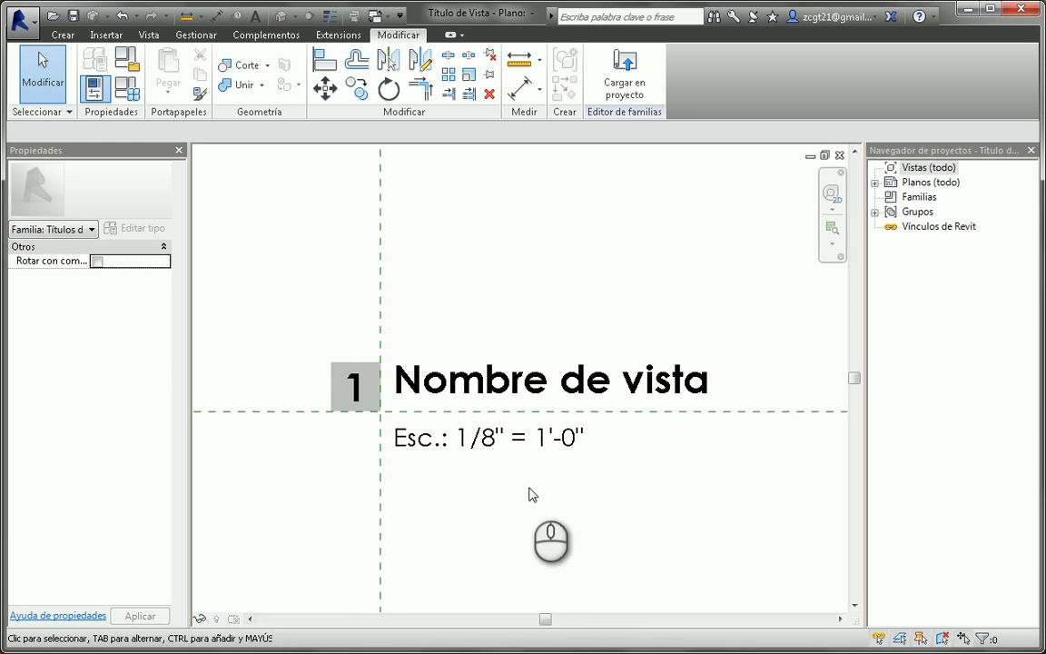
Link the Esc.: scale label's visibility to a new type-based Yes/No family parameter named Escala
left_click(445, 443)
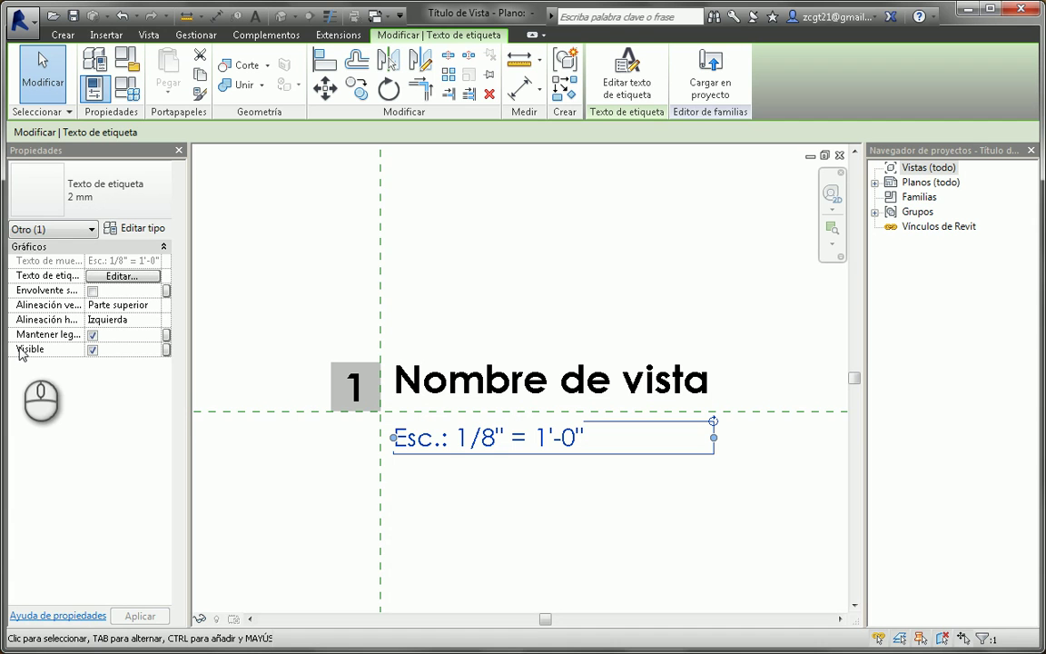
left_click(166, 350)
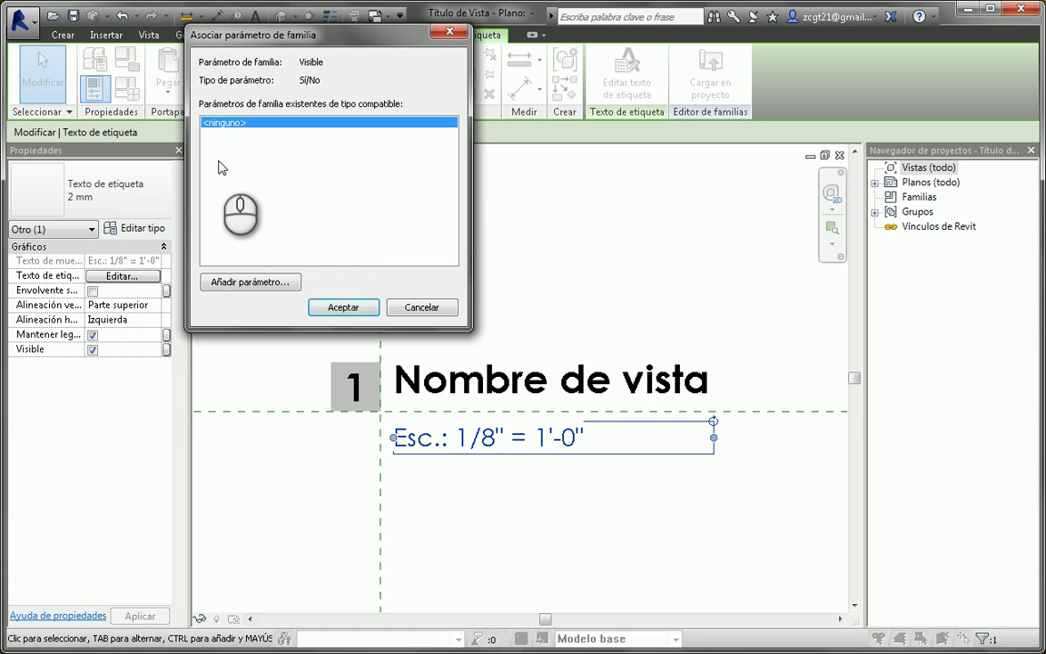
left_click(282, 283)
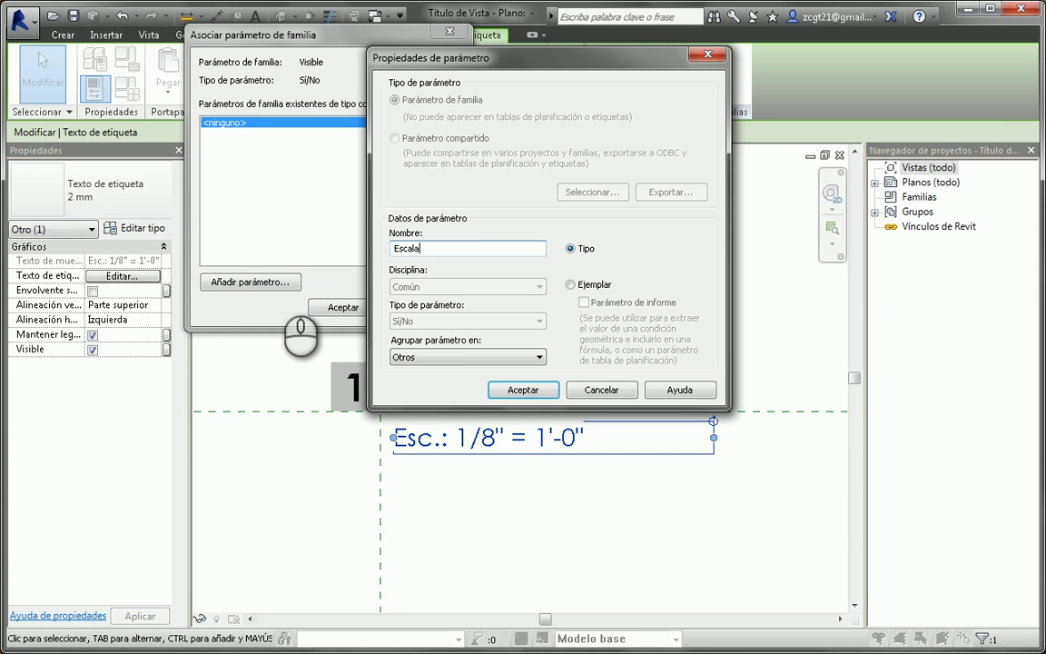
left_click(524, 389)
left_click(343, 305)
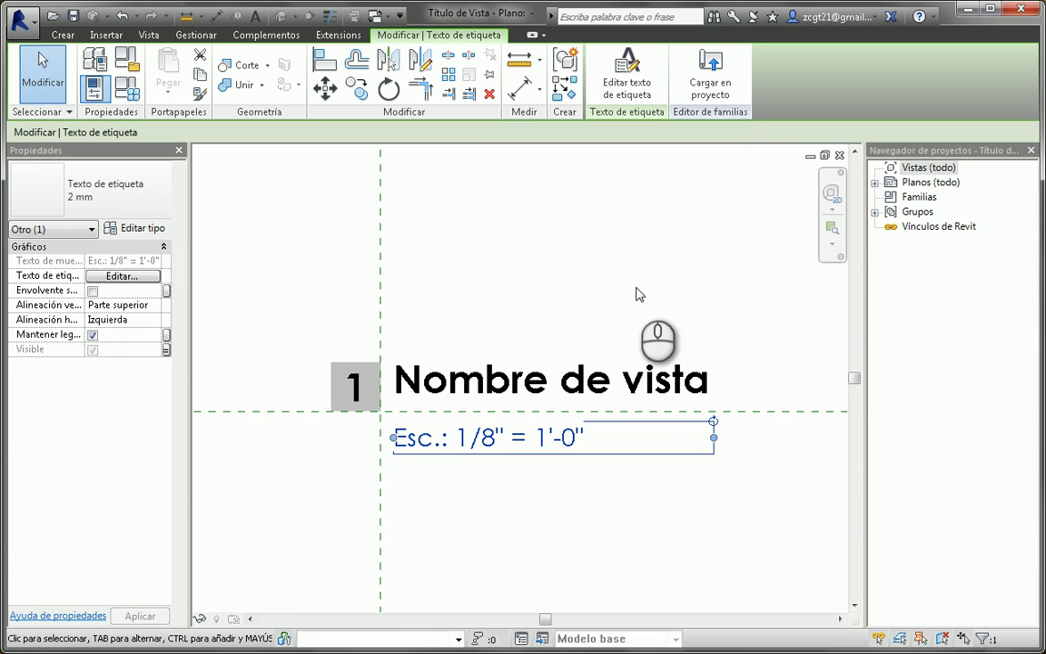
left_click(639, 283)
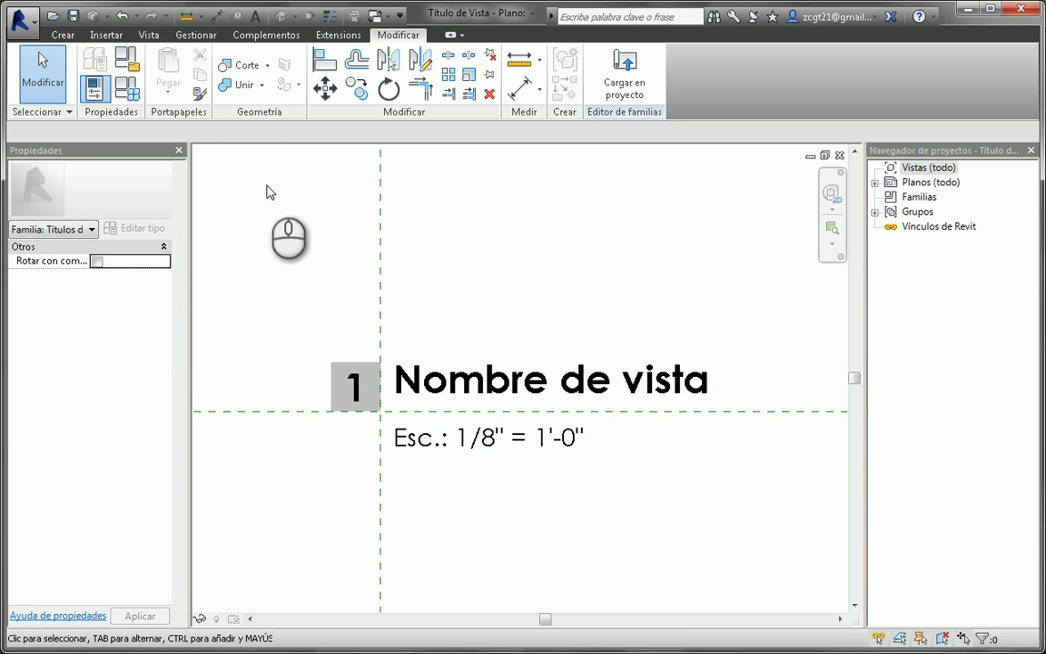
Delete the unused Nombre and Alzado parameters from the view title family, keeping Escala
left_click(135, 93)
left_click_drag(200, 27, 203, 54)
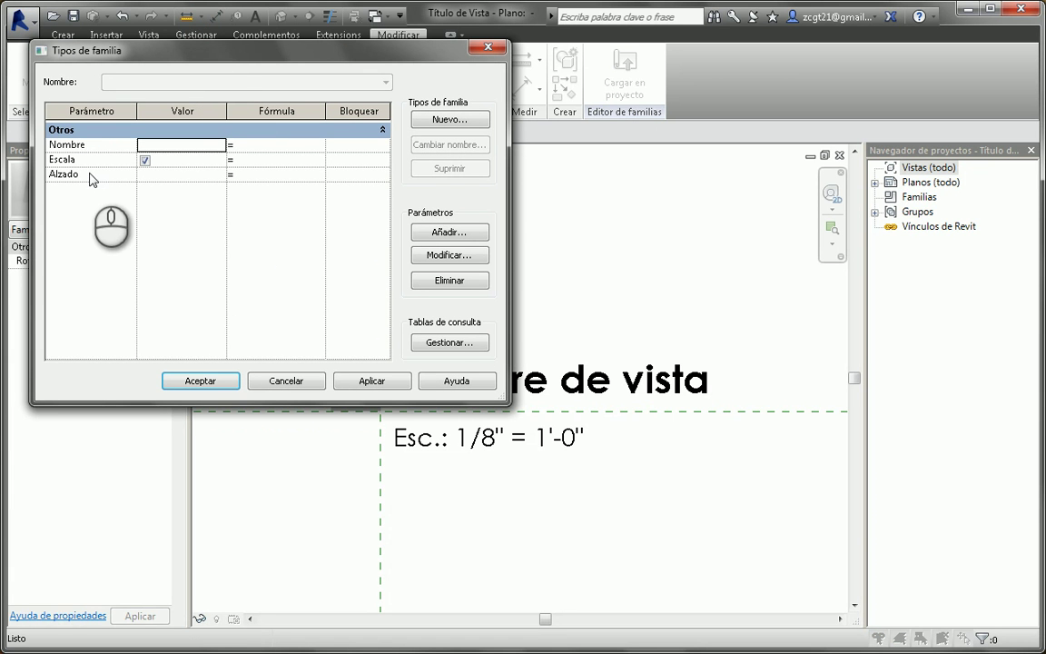
left_click(101, 147)
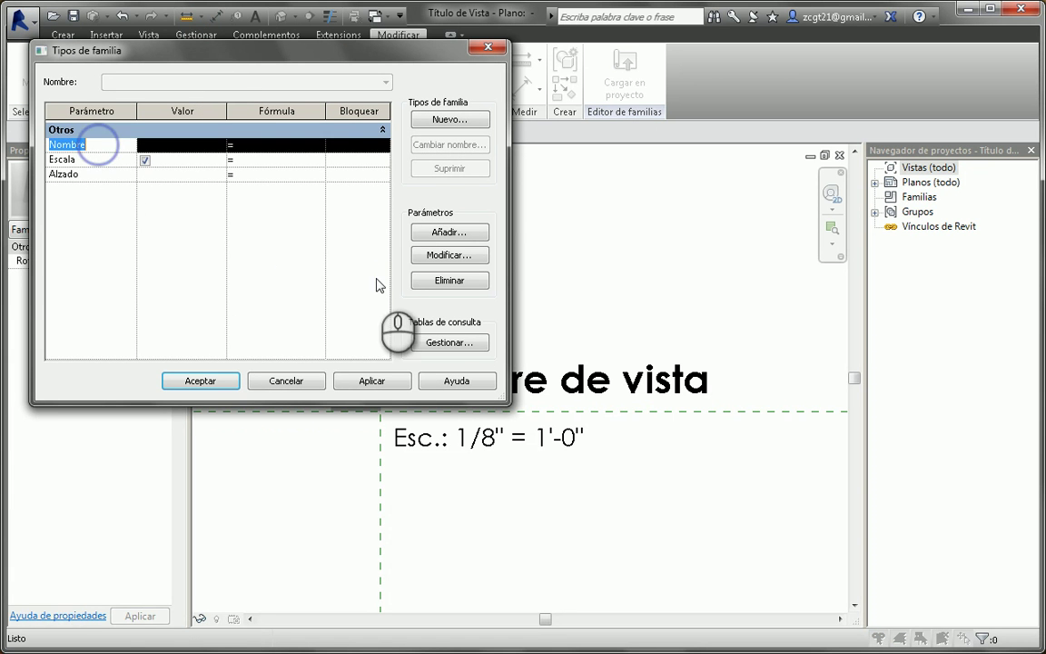
left_click(449, 280)
left_click(558, 343)
left_click(89, 159)
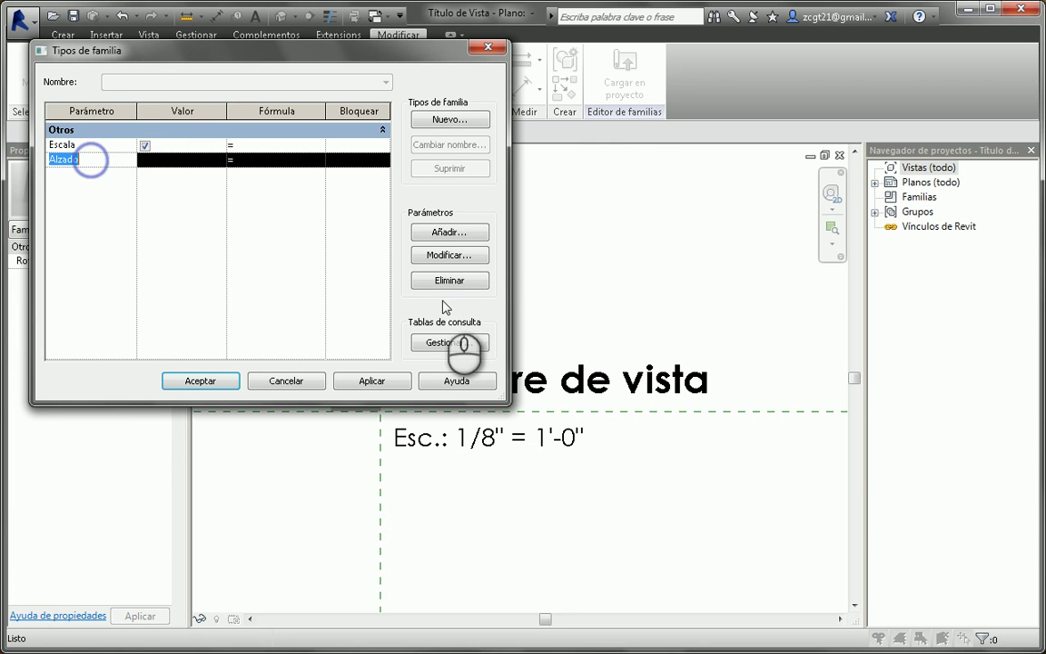
left_click(467, 283)
left_click(569, 342)
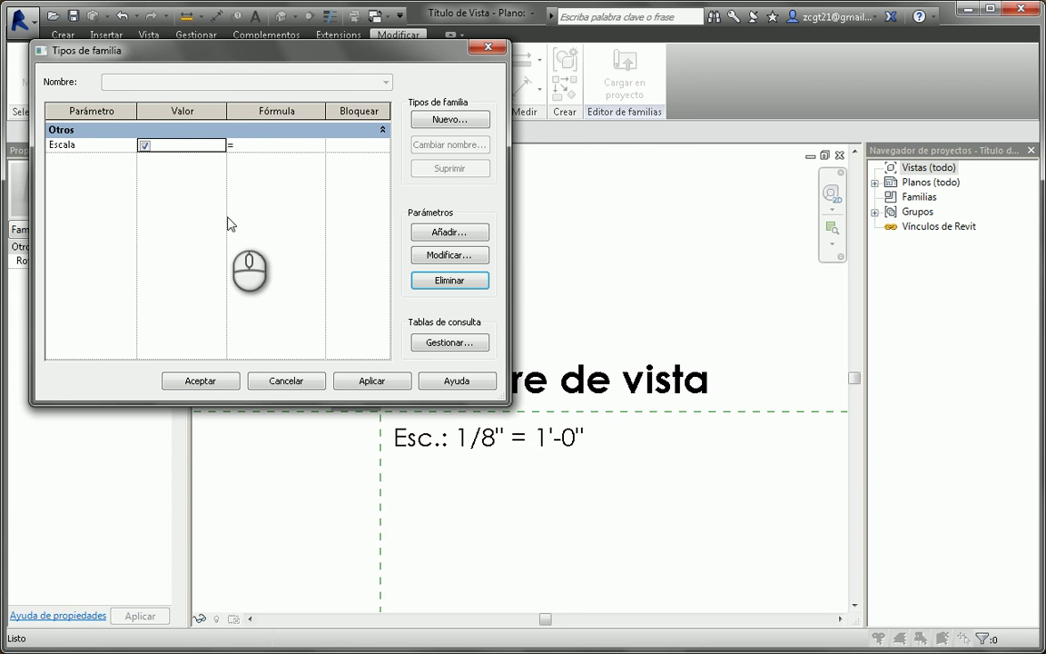
Create a family type named Con escala with the Escala parameter enabled
left_click_drag(216, 48, 210, 68)
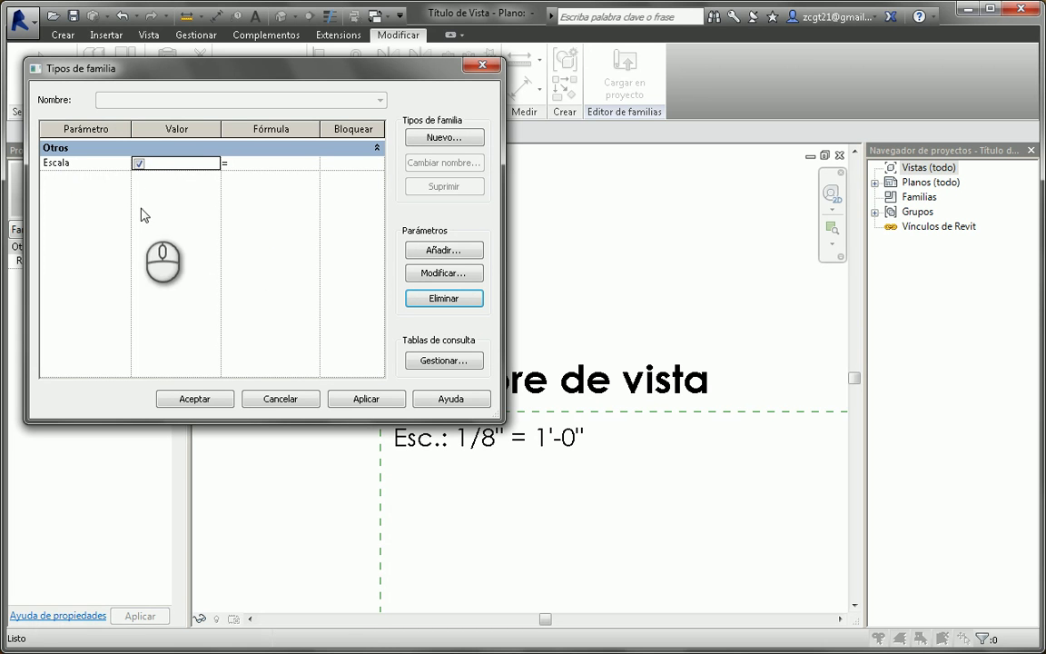
left_click(426, 139)
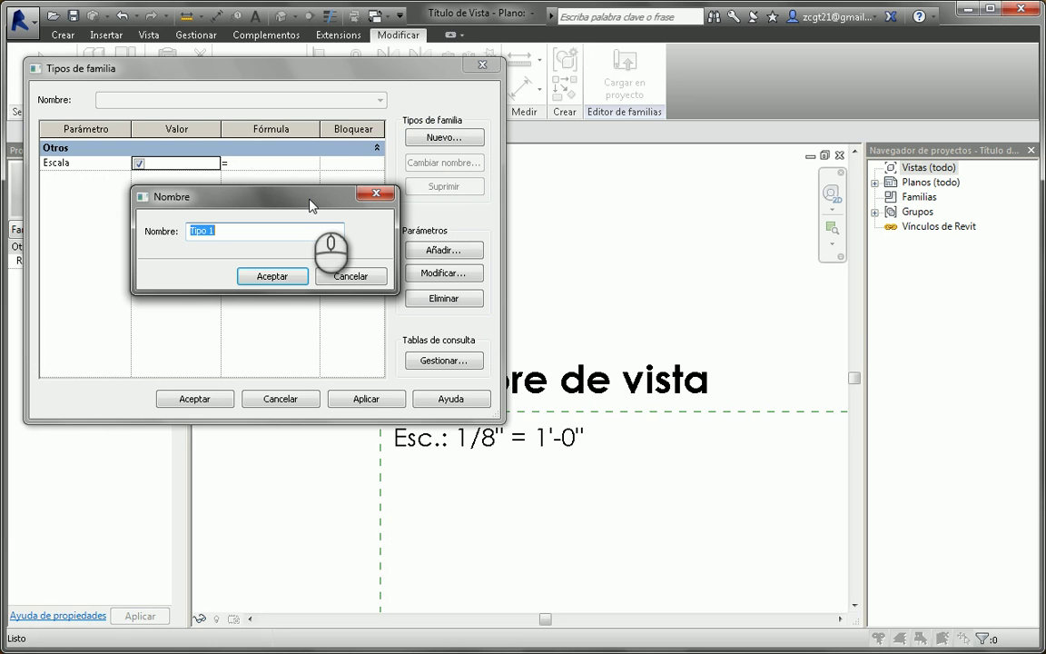
key("BackSpace")
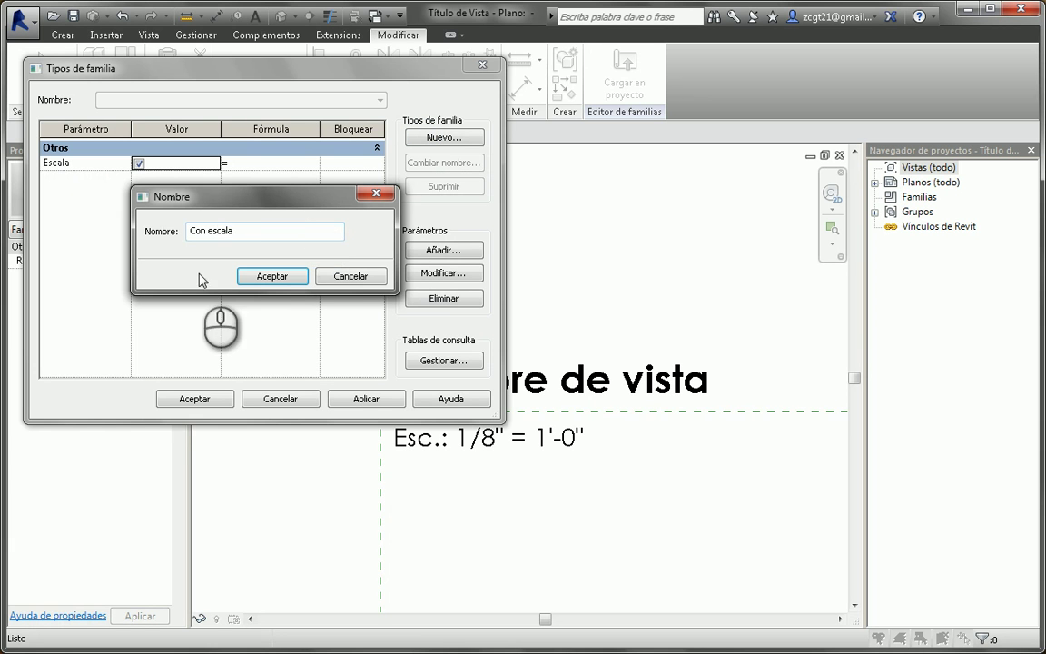
left_click(270, 275)
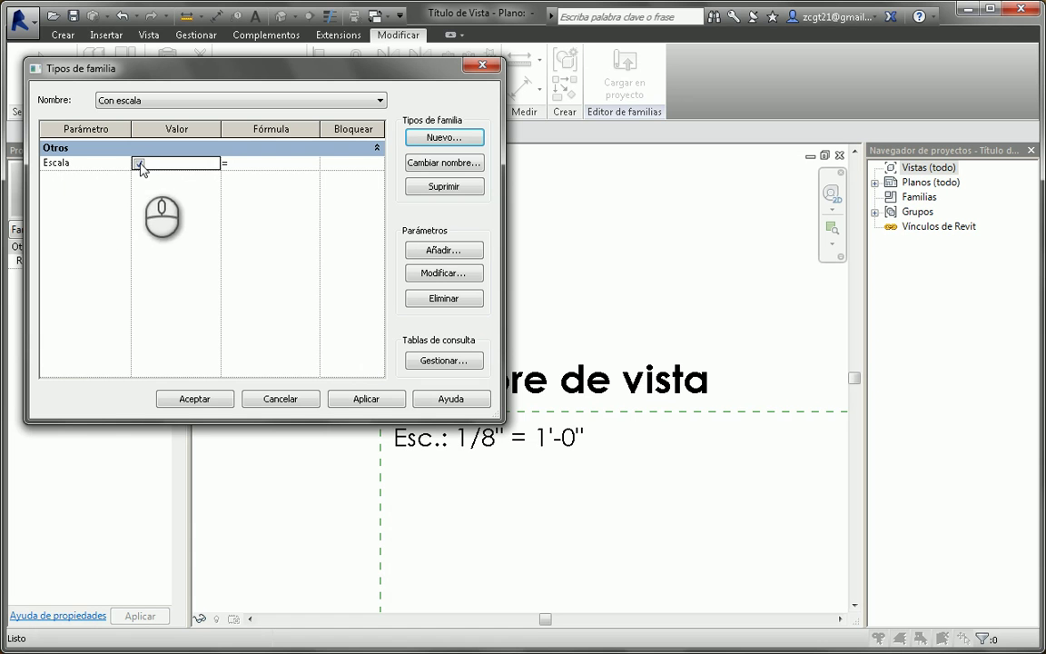
Create a family type named Sin escala with the Escala parameter disabled
left_click(443, 139)
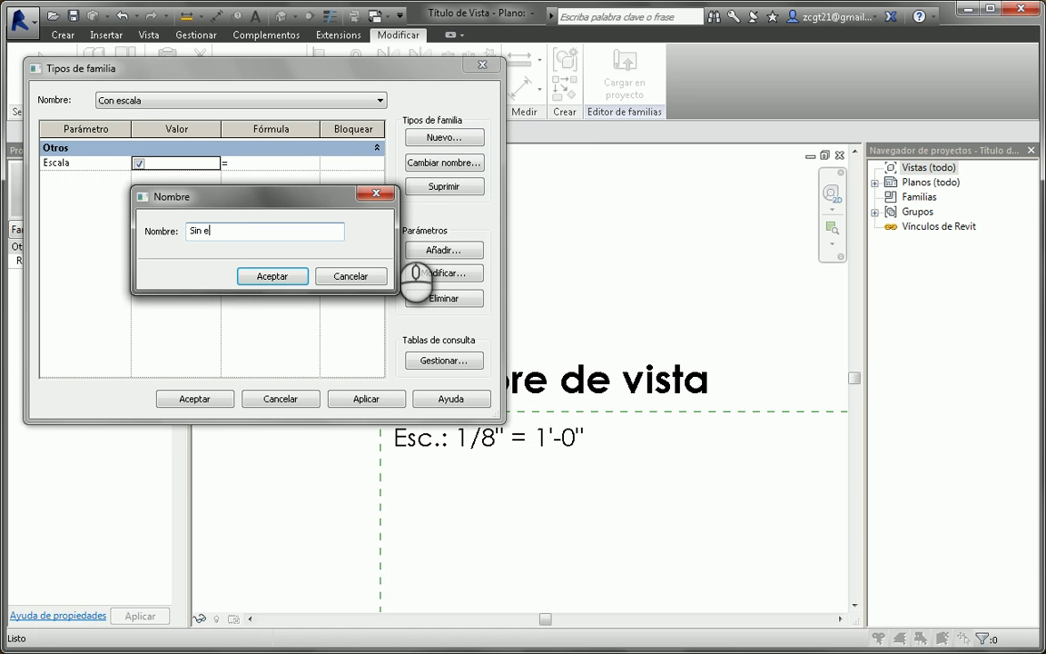
left_click(280, 280)
left_click(139, 163)
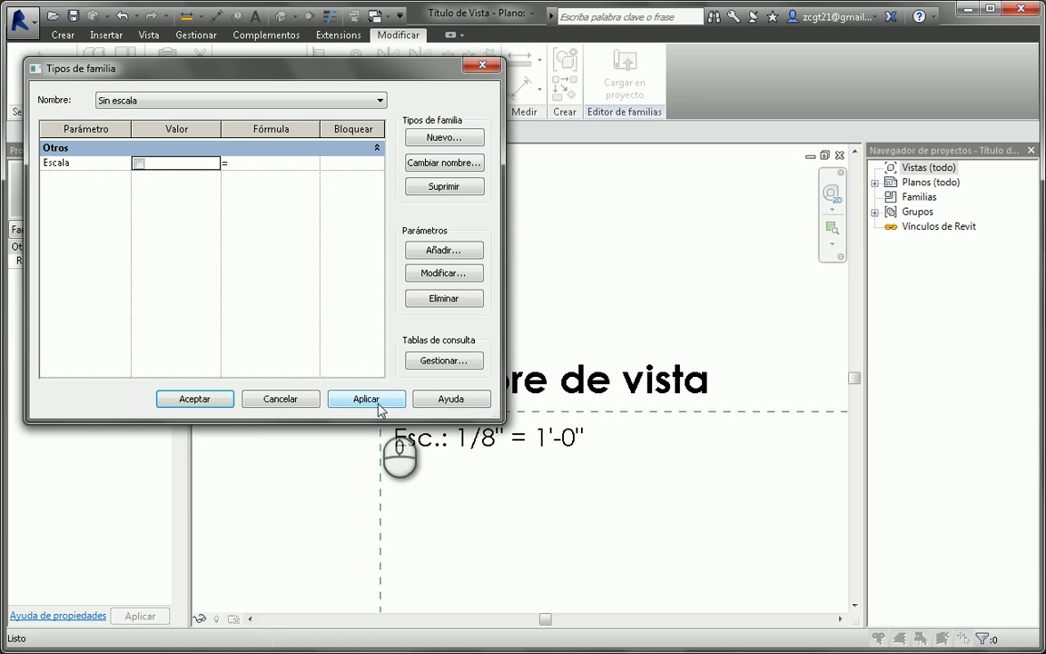
left_click(193, 399)
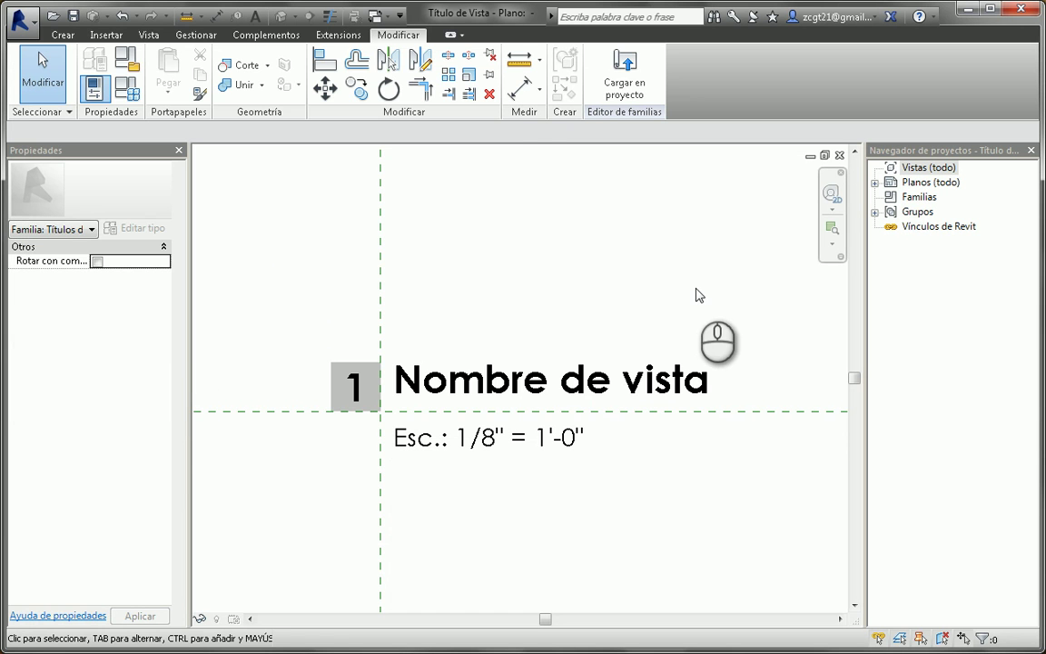
Reload the edited view title family into the Proyecto básico project
left_click(629, 85)
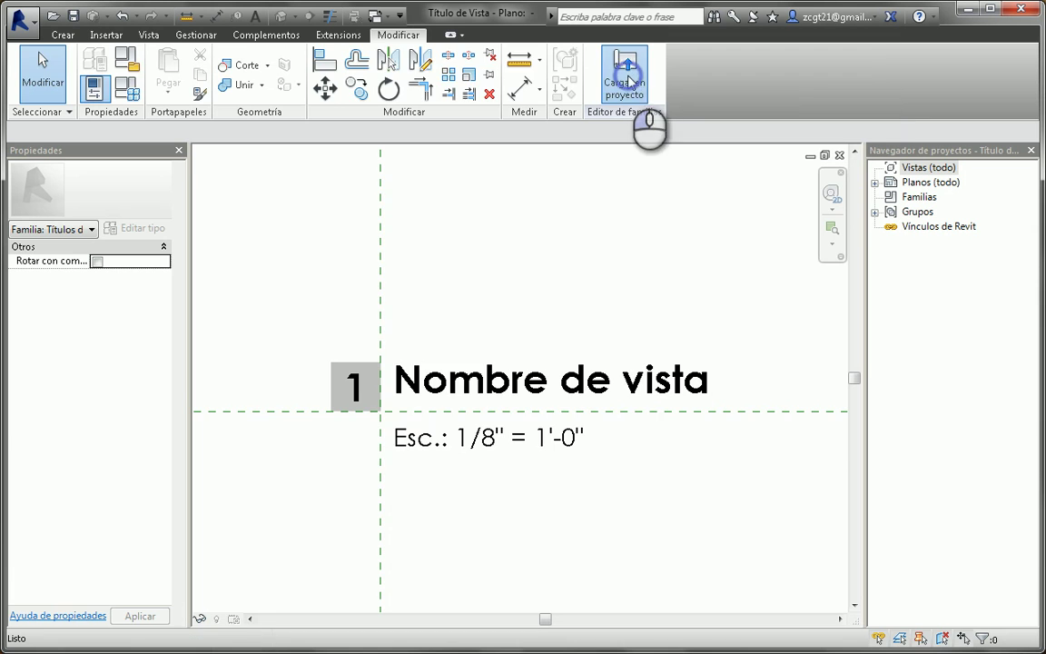
left_click(474, 454)
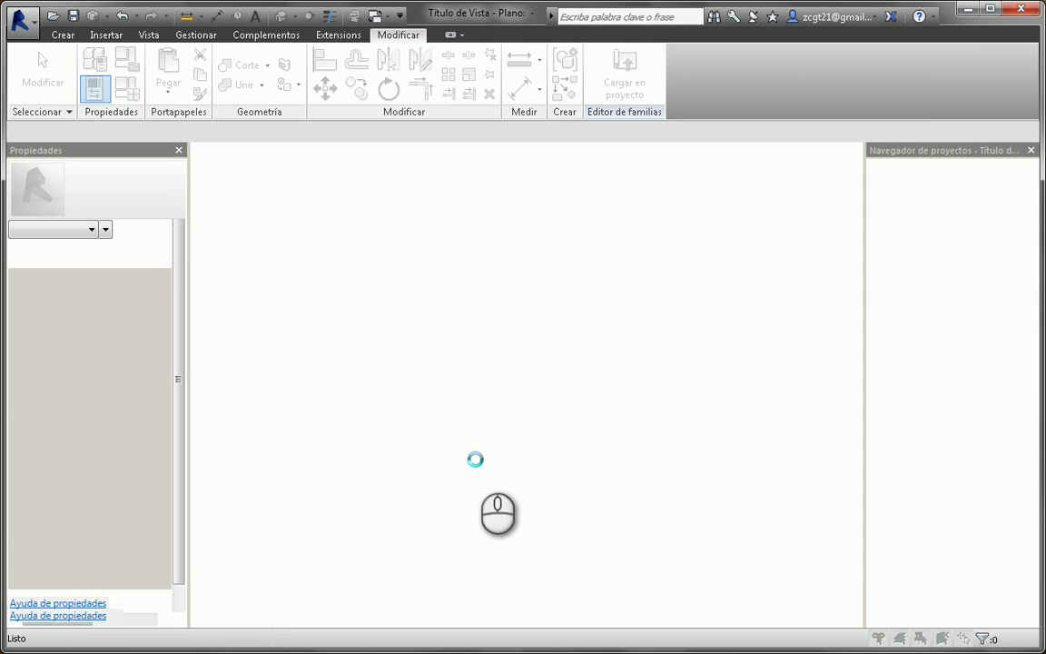
left_click(399, 332)
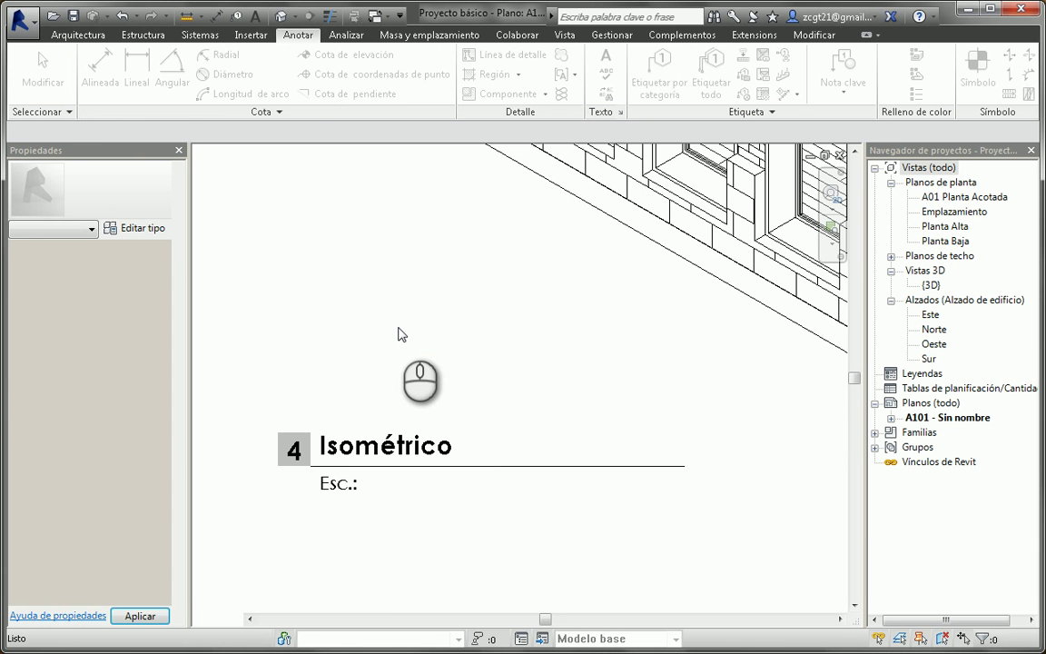
Examine the Isométrico and Planta baja Acotada view titles on sheet A101 for their scale text
scroll(405, 338, "down", 6)
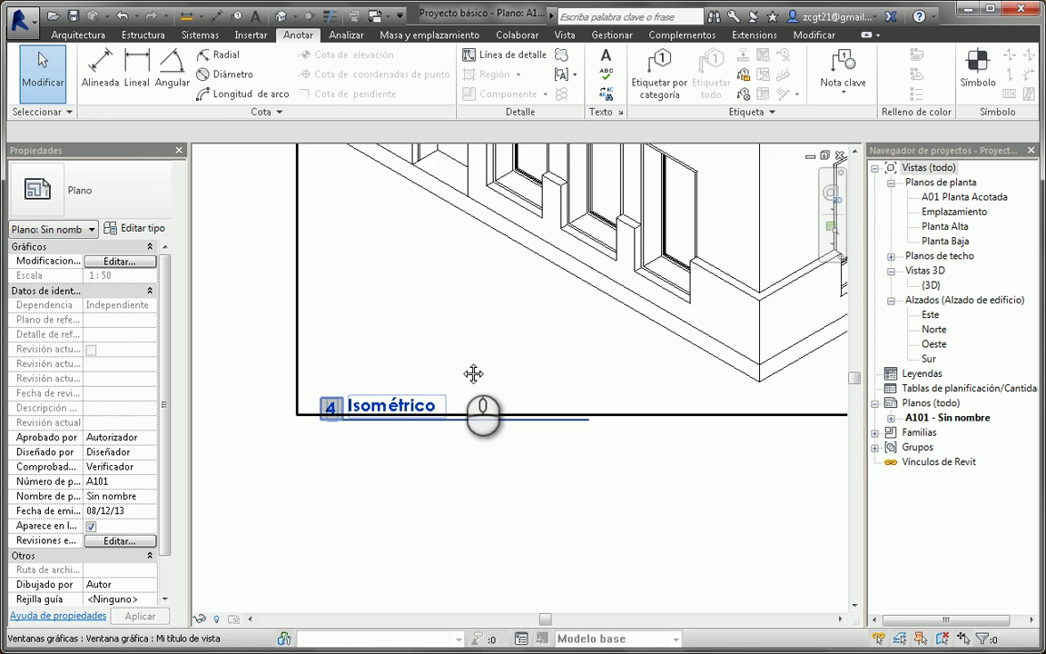
scroll(402, 445, "up", 2)
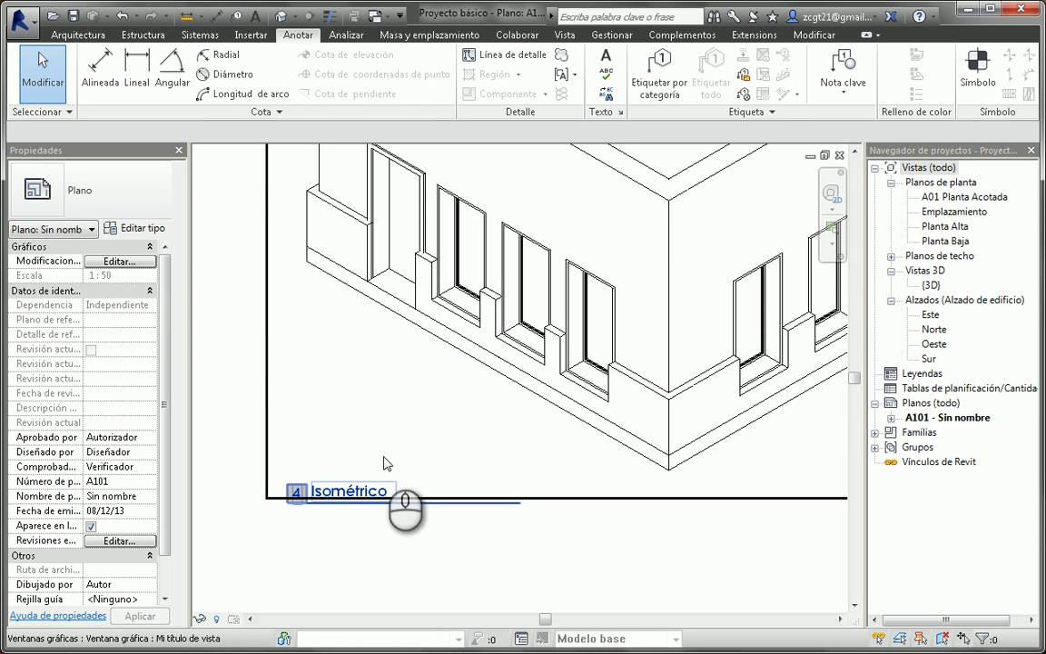
left_click(389, 448)
scroll(372, 373, "up", 4)
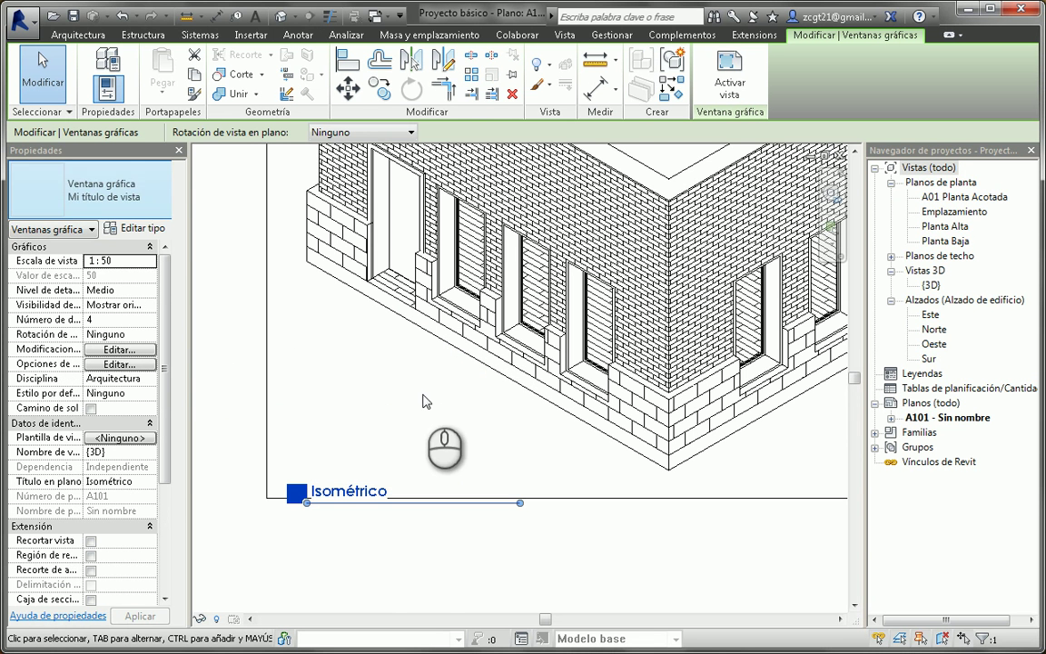
scroll(330, 519, "up", 2)
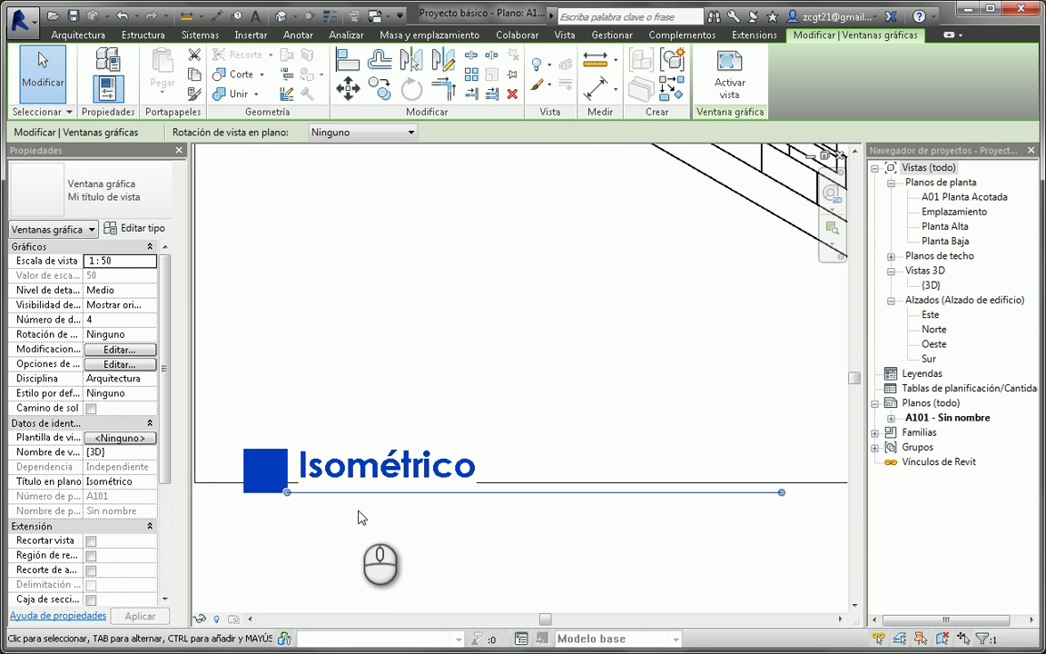
left_click(360, 523)
scroll(486, 343, "up", 3)
scroll(488, 330, "down", 4)
middle_click_drag(487, 330, 392, 413)
middle_click_drag(436, 381, 354, 350)
scroll(354, 350, "up", 3)
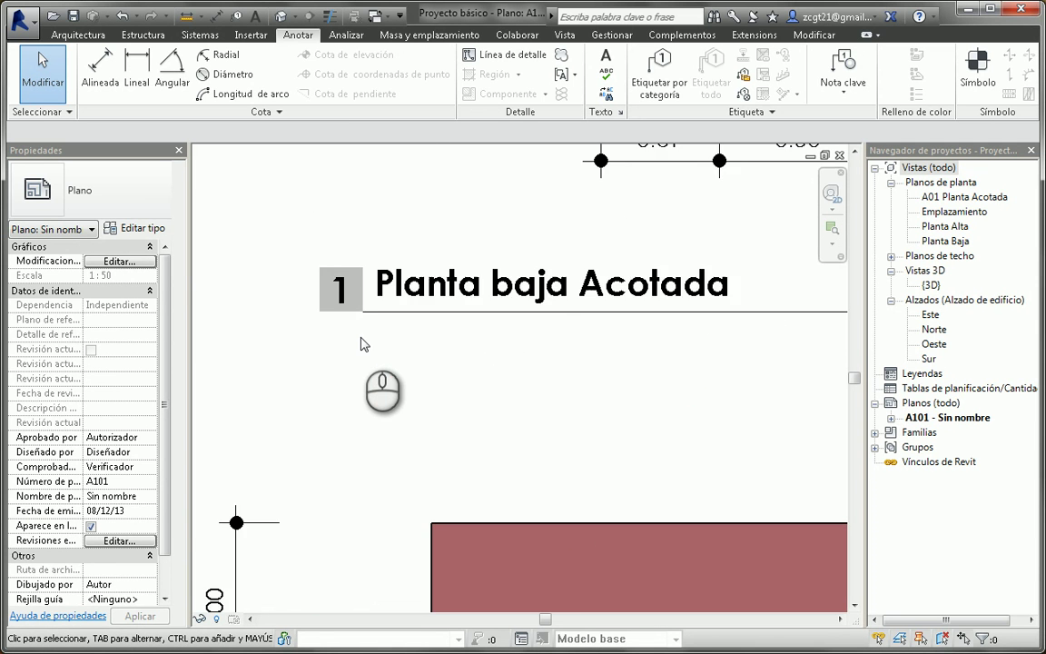
scroll(362, 344, "down", 1)
scroll(362, 345, "down", 2)
scroll(518, 345, "down", 2)
middle_click_drag(560, 356, 479, 390)
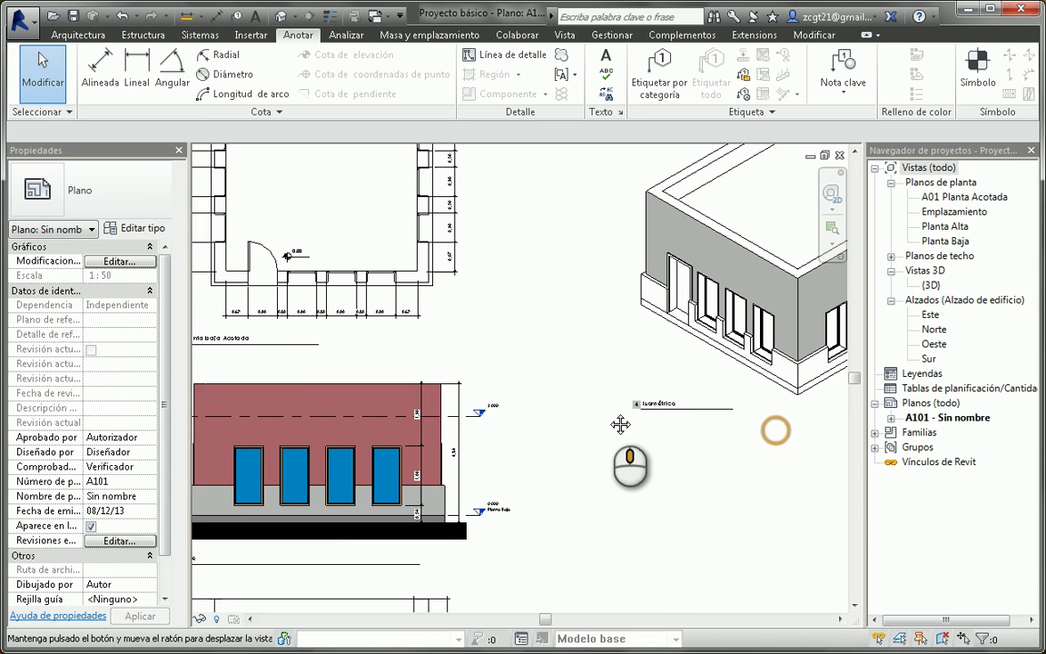
scroll(588, 420, "up", 3)
scroll(684, 429, "down", 3)
middle_click_drag(683, 430, 435, 359)
scroll(432, 421, "up", 2)
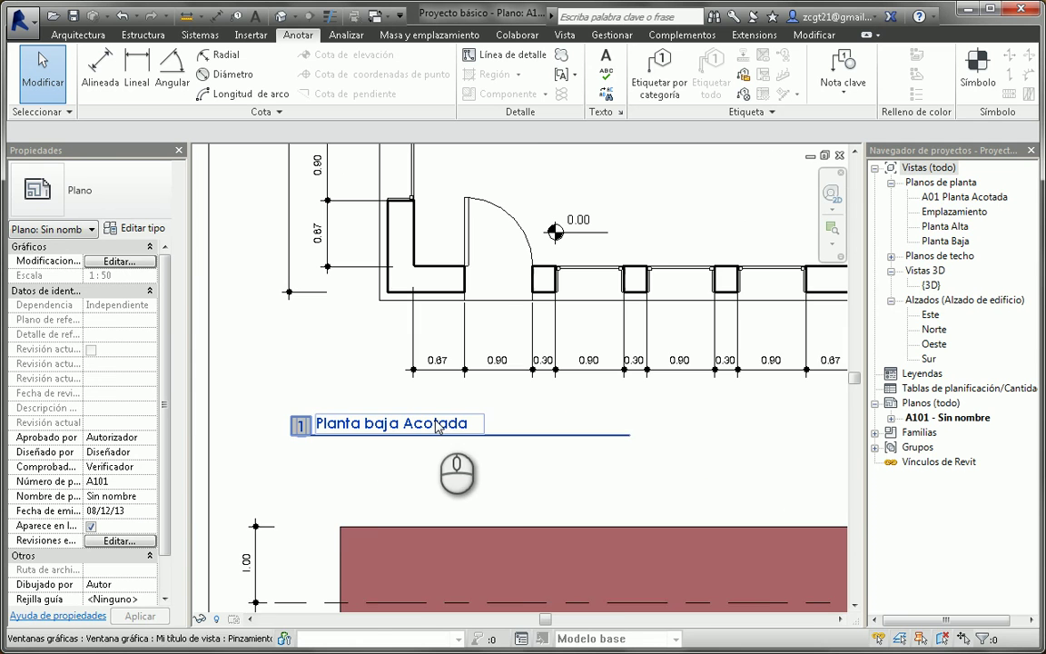
Set the title of the Planta baja Acotada viewport's type to Título de Vista : Con escala
middle_click_drag(441, 402, 445, 465)
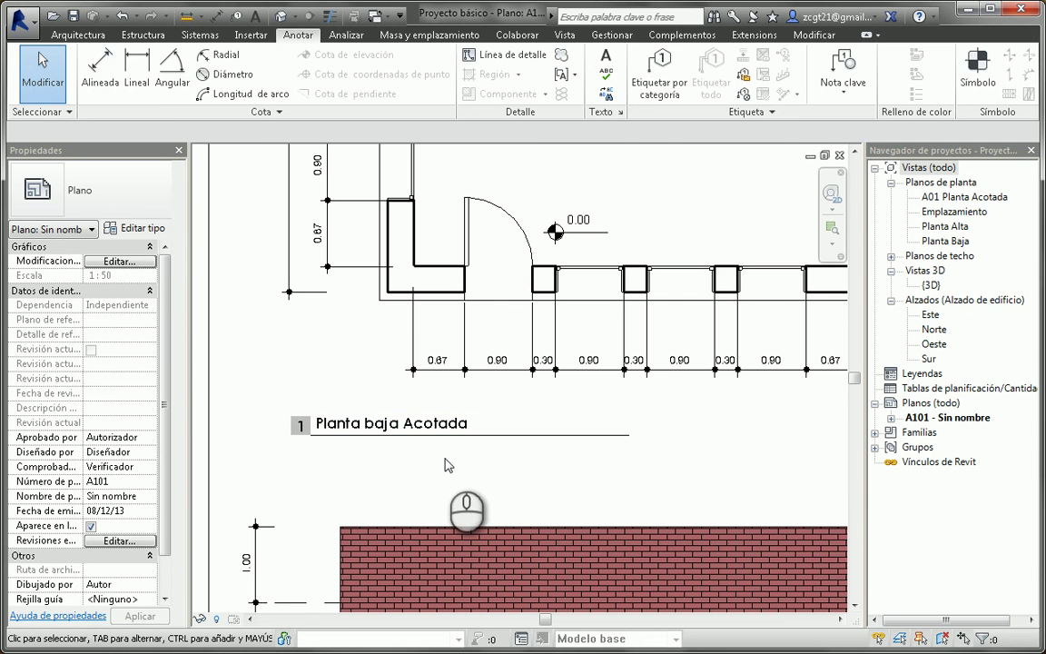
scroll(410, 466, "up", 2)
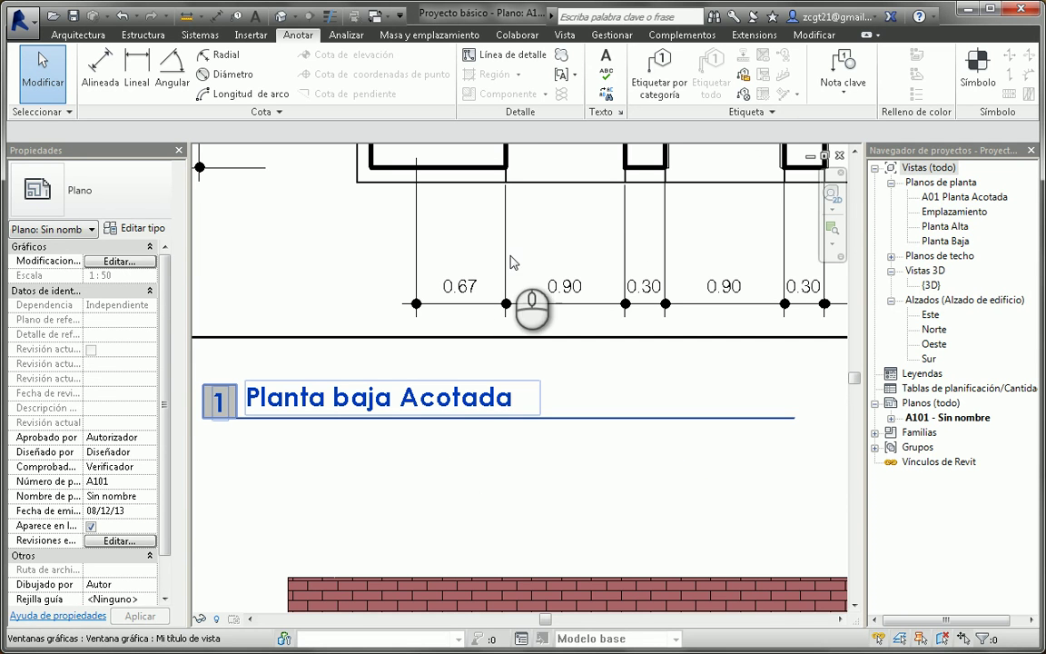
left_click(556, 241)
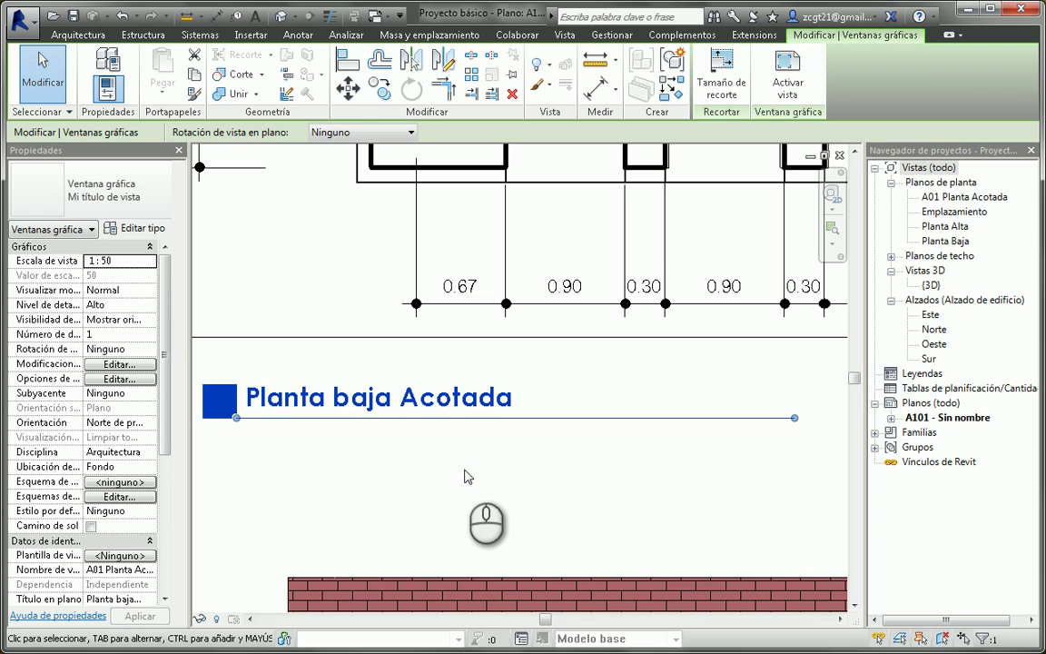
left_click(141, 229)
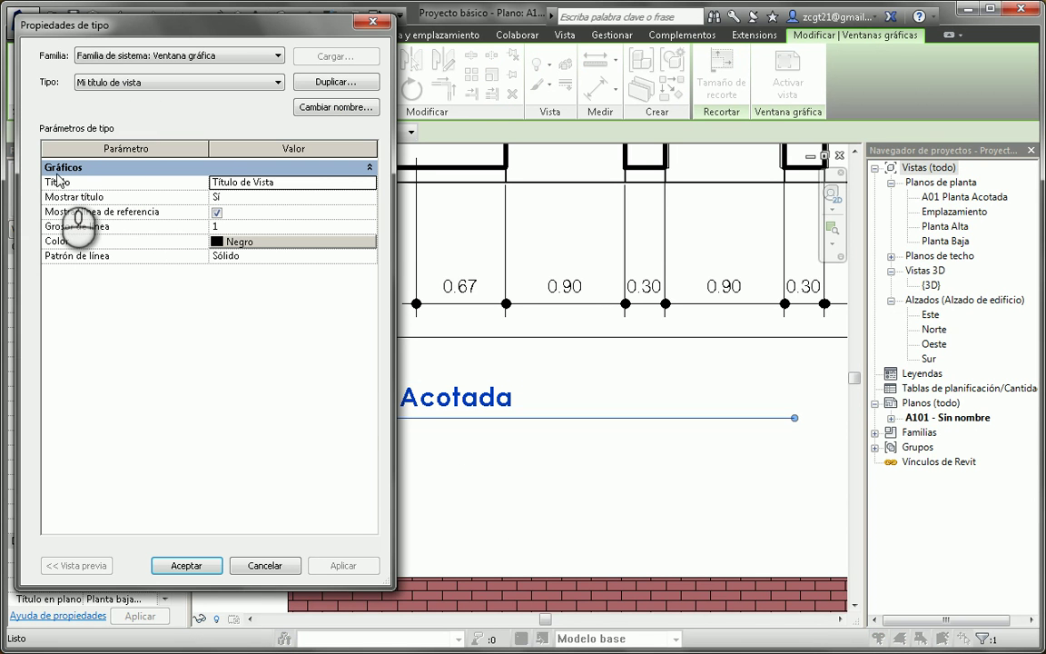
left_click(355, 183)
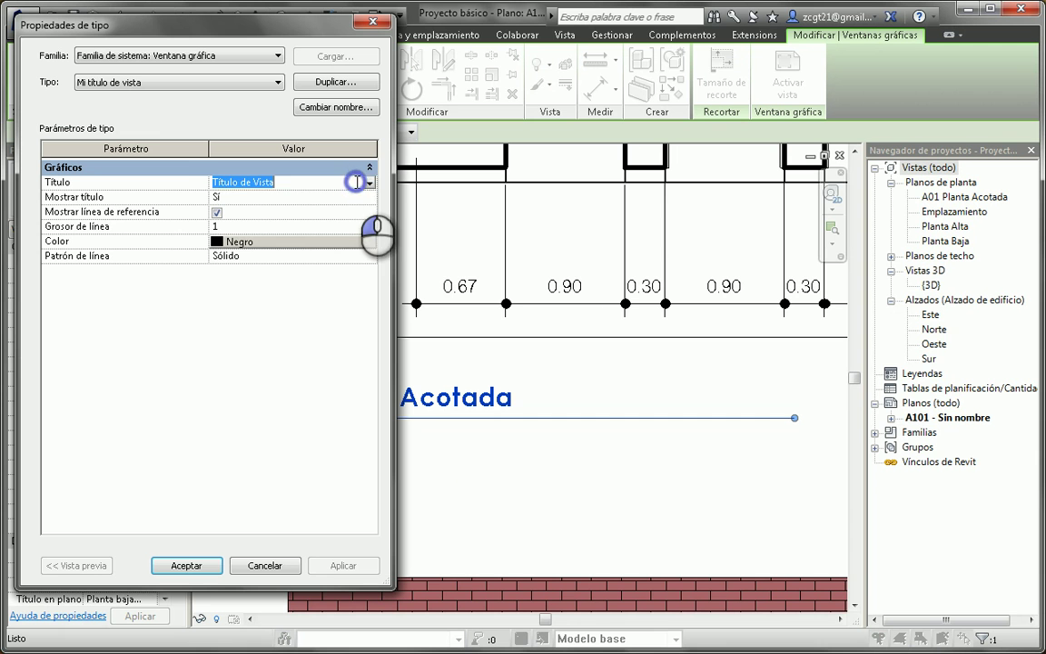
left_click(370, 183)
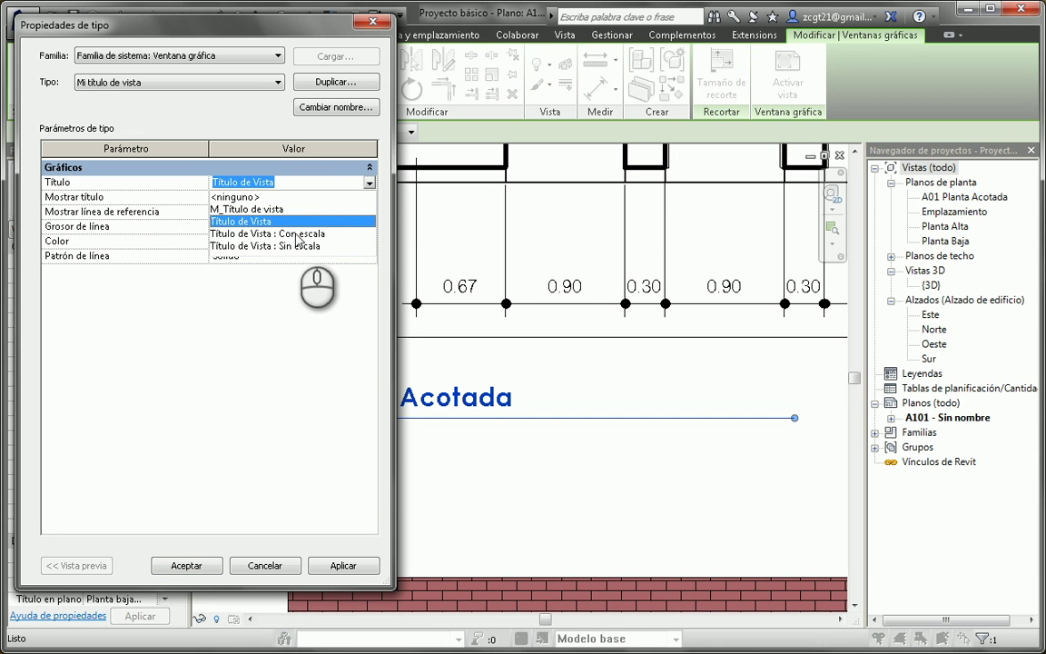
left_click(298, 235)
left_click(351, 567)
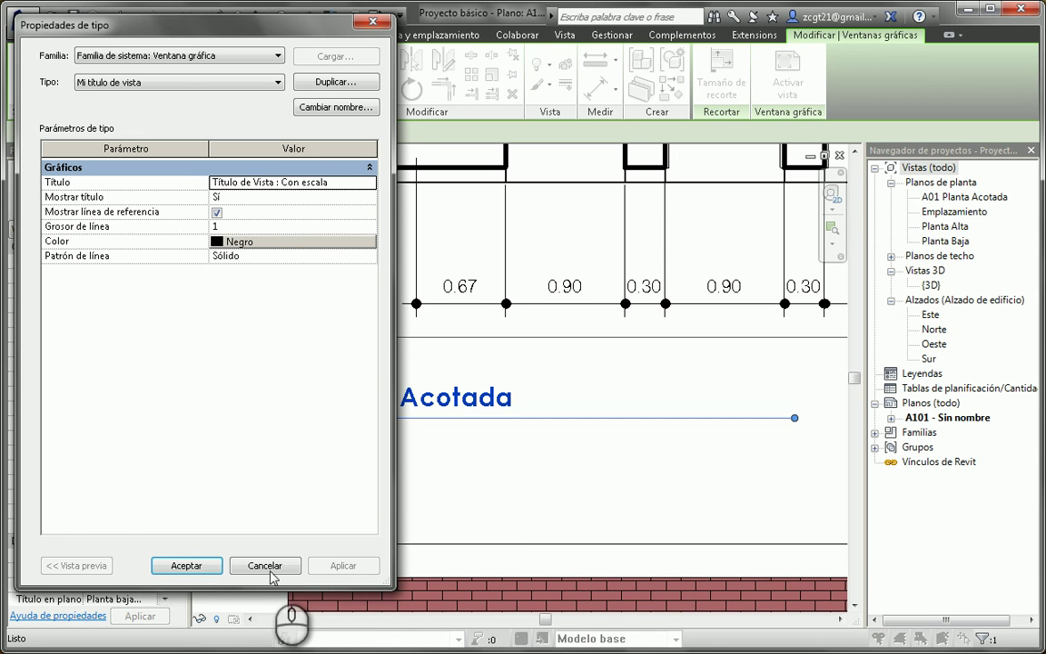
left_click(186, 565)
Check the scale text under the Planta baja Acotada and Isométrico view titles on the sheet
scroll(444, 453, "down", 2)
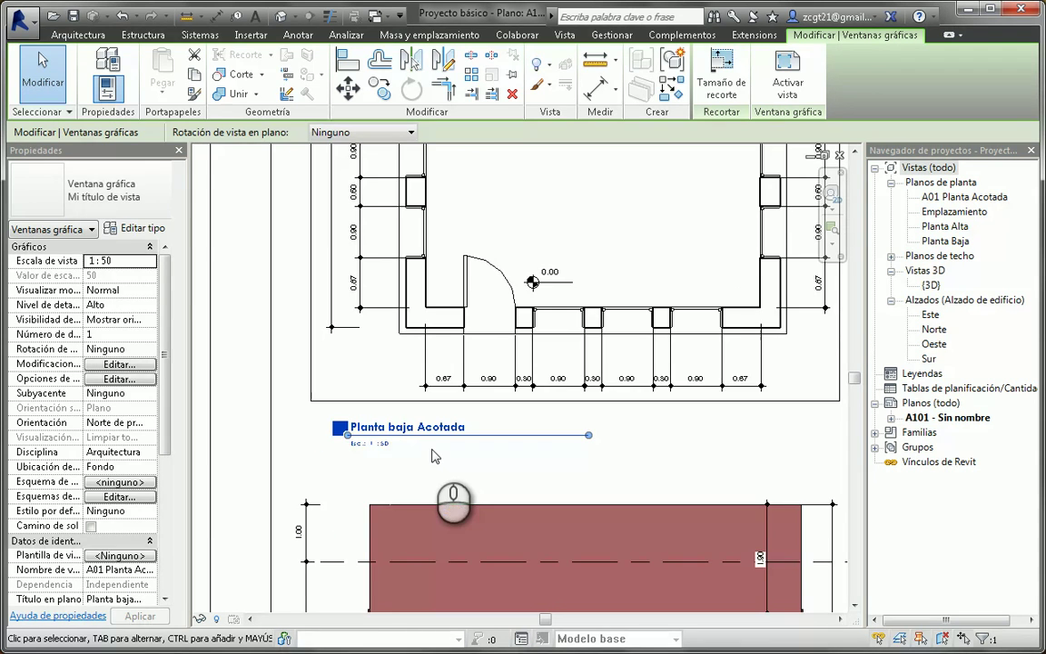
middle_click_drag(436, 459, 410, 354)
scroll(508, 328, "down", 2)
key("Escape")
scroll(508, 332, "up", 6)
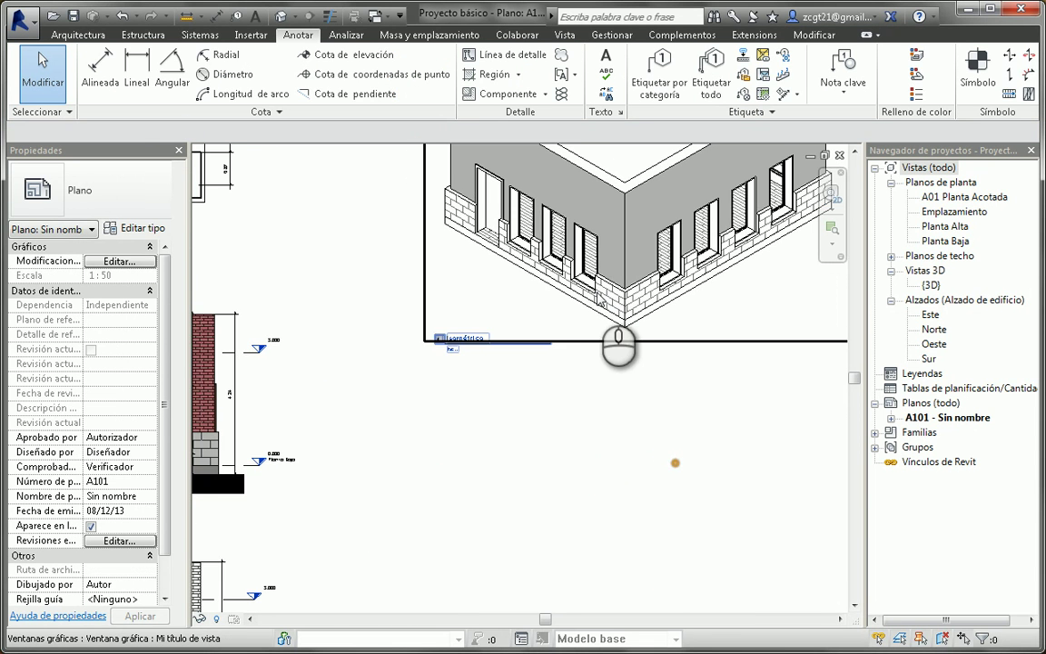
scroll(505, 336, "up", 3)
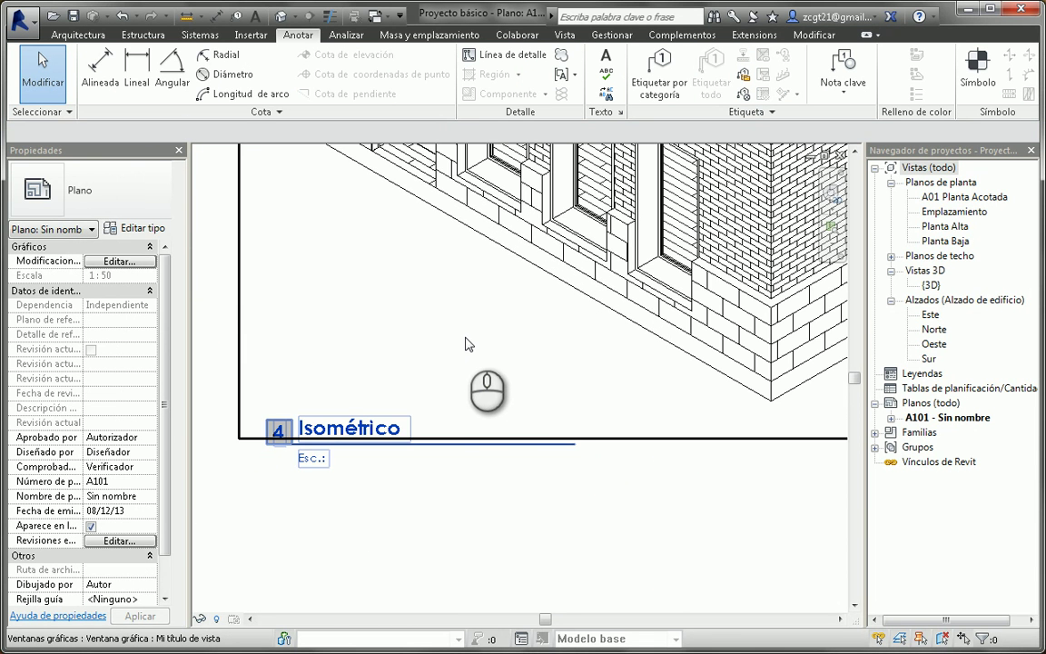
scroll(466, 343, "down", 1)
scroll(425, 369, "up", 3)
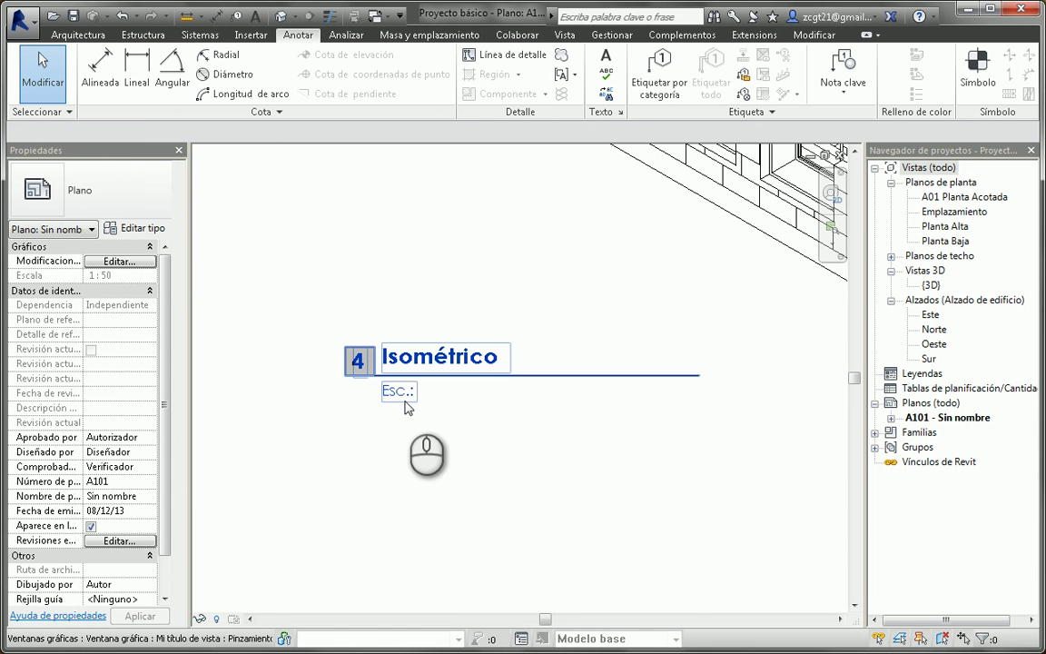
scroll(416, 410, "up", 1)
scroll(415, 410, "down", 2)
middle_click_drag(416, 410, 478, 477)
scroll(513, 427, "up", 2)
scroll(560, 450, "down", 1)
scroll(563, 467, "down", 2)
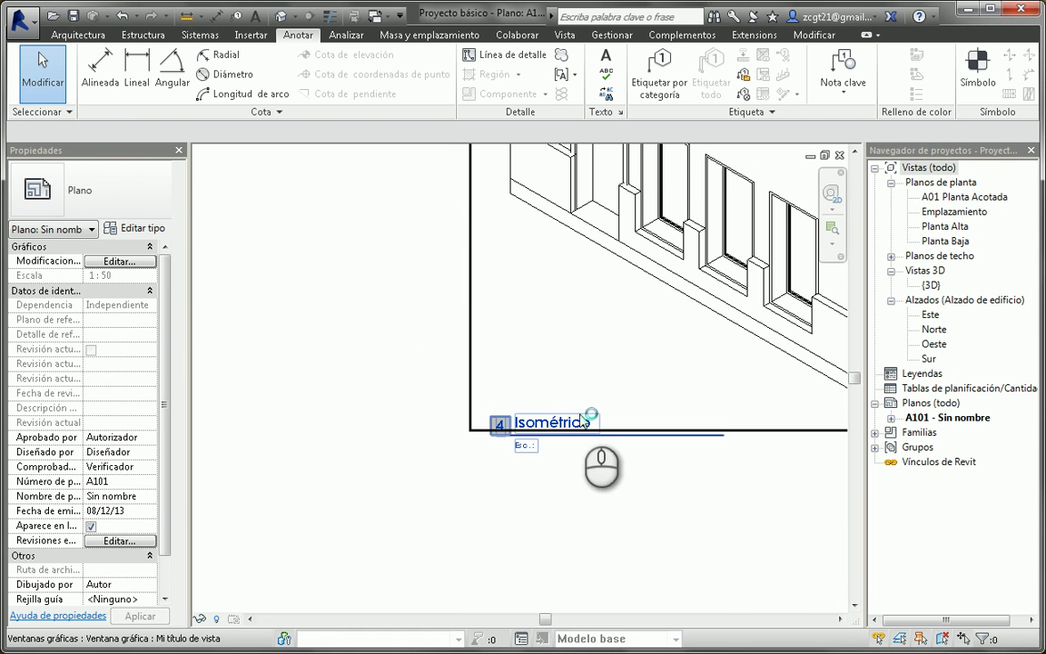
Duplicate the Isométrico viewport's type under the name Mi título sin escala
middle_click_drag(563, 476, 497, 424)
scroll(449, 450, "down", 1)
scroll(432, 397, "up", 2)
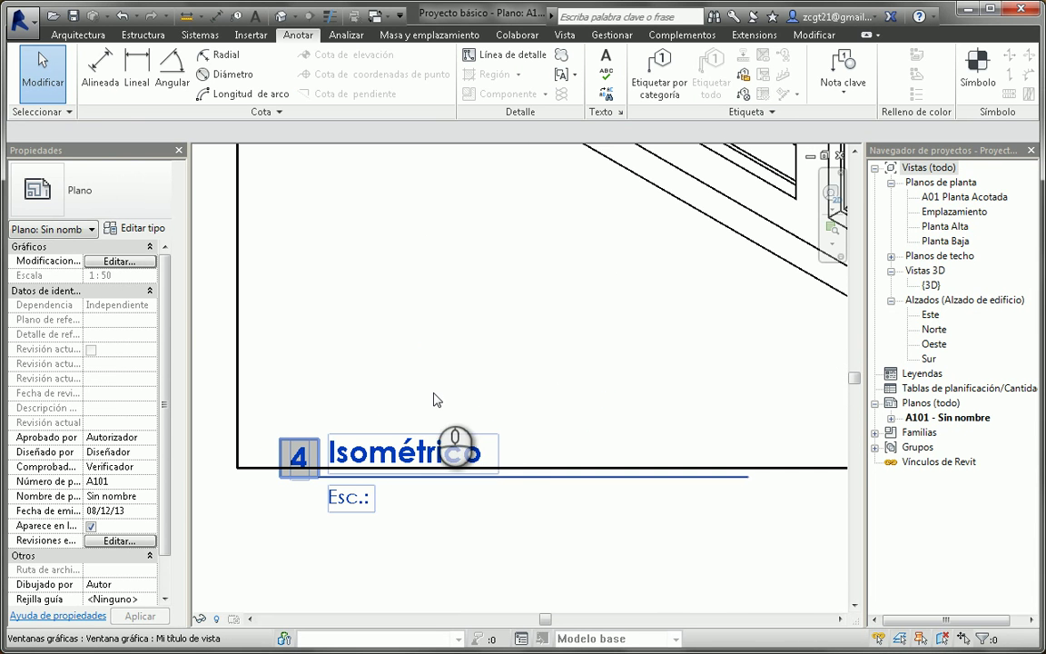
left_click(498, 379)
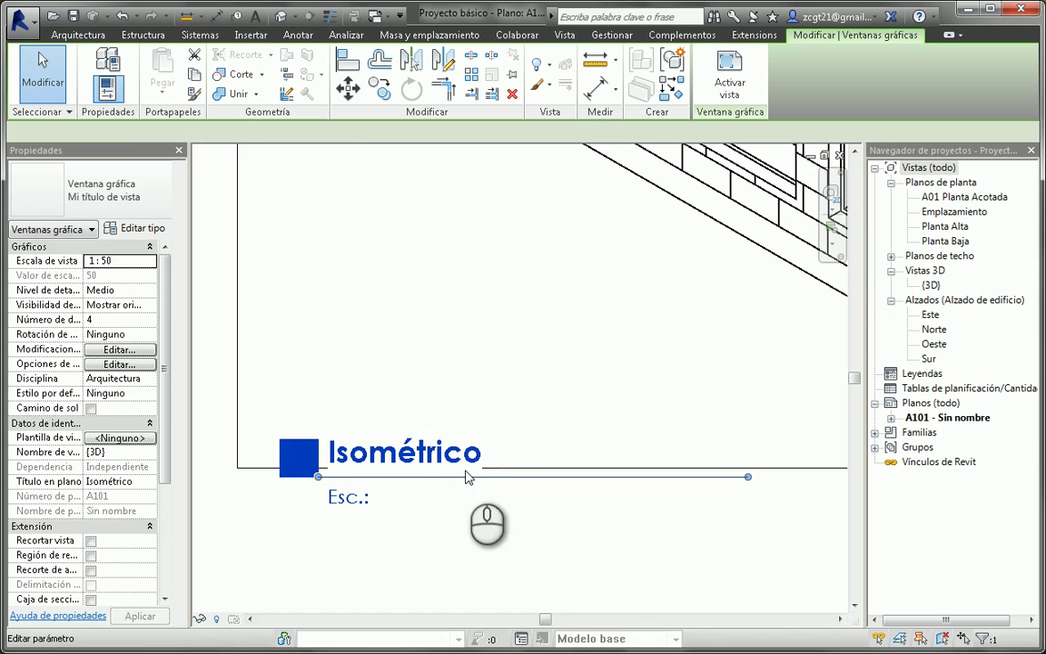
left_click(151, 233)
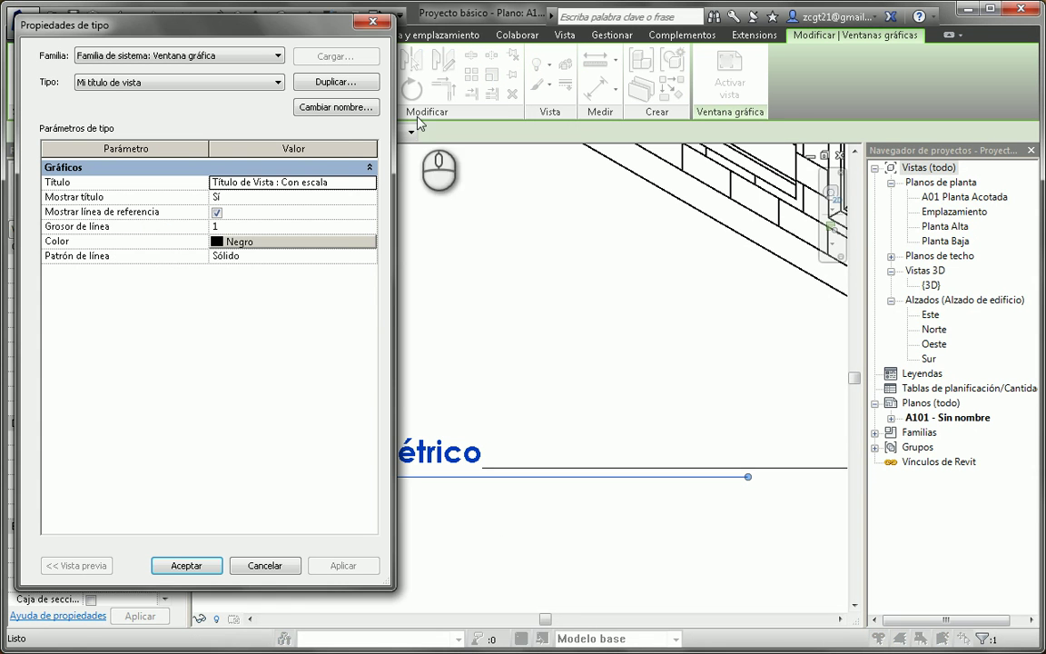
left_click(349, 84)
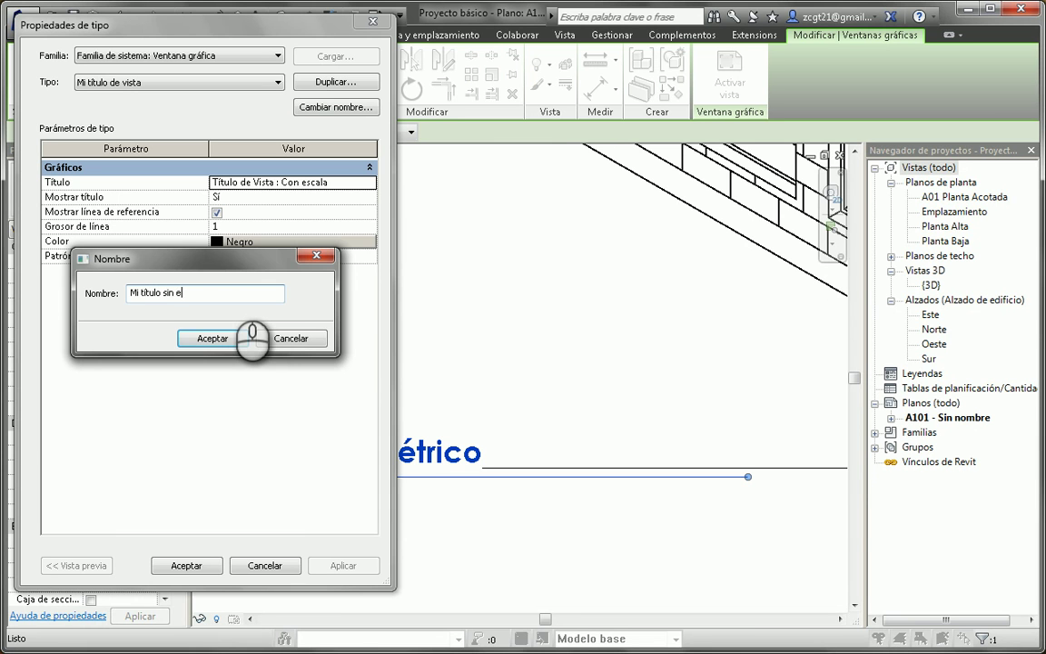
left_click(195, 338)
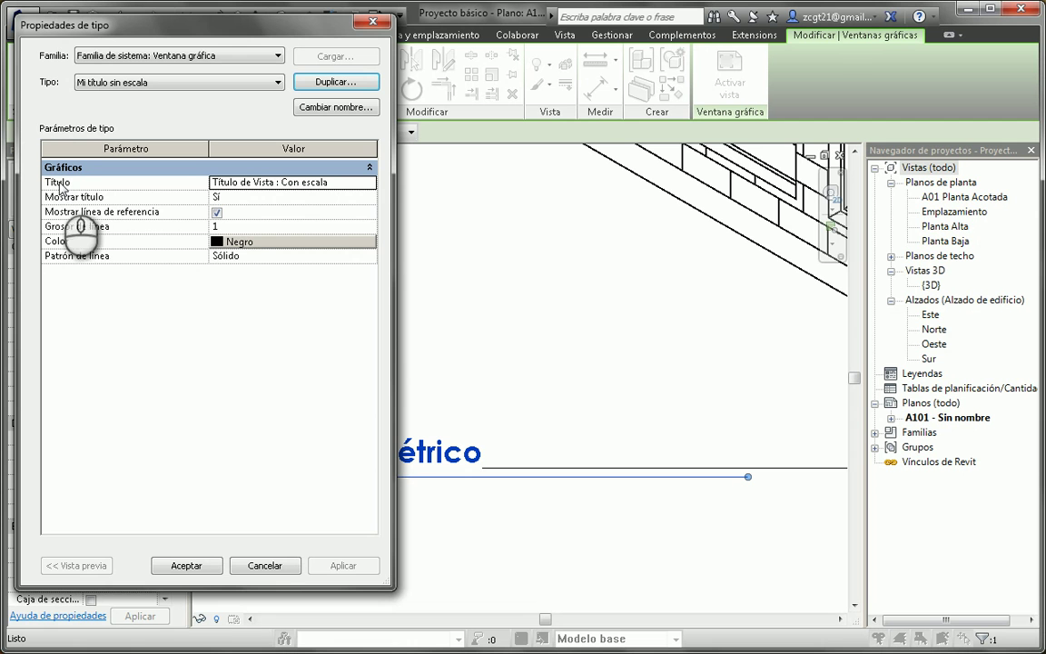
Set the title of the Mi título sin escala viewport type to Título de Vista : Sin escala and check the sheet's view titles
left_click(325, 181)
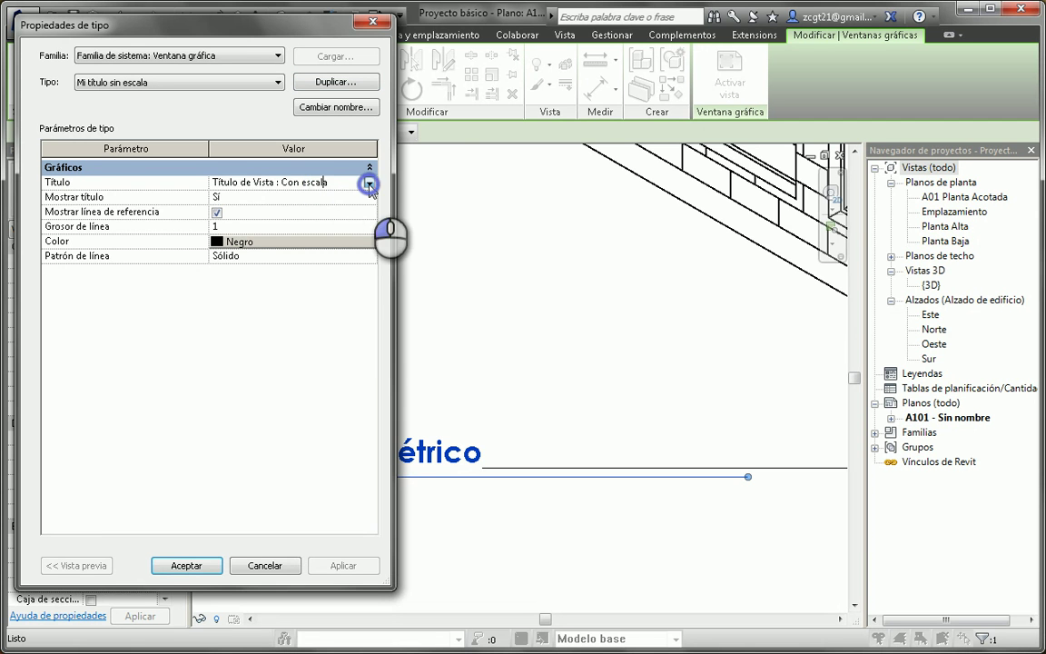
left_click(370, 185)
left_click(230, 245)
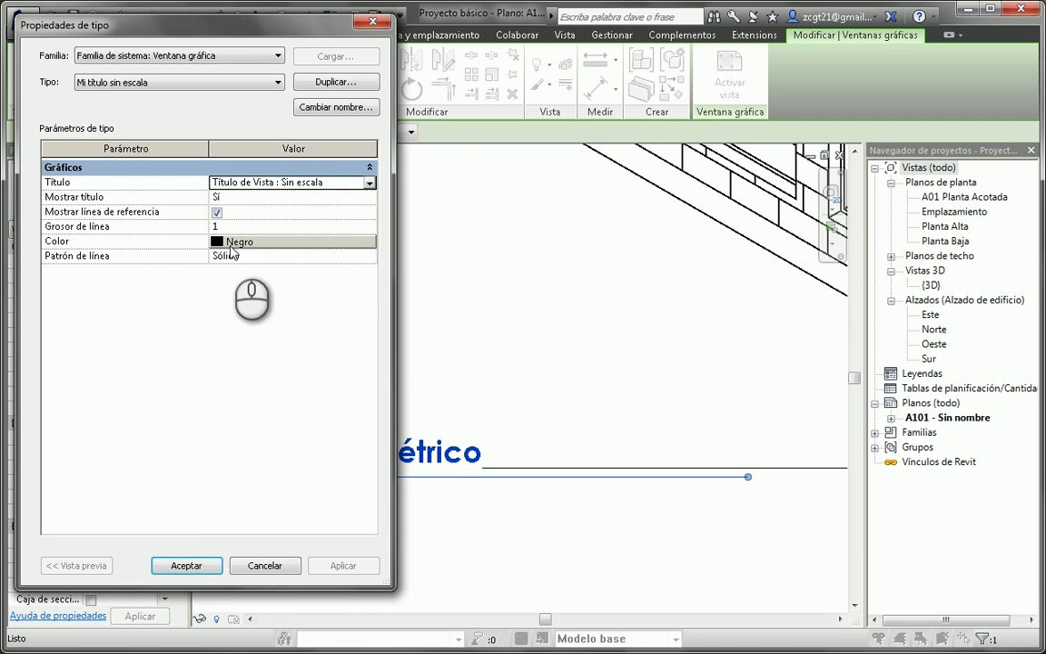
left_click(204, 565)
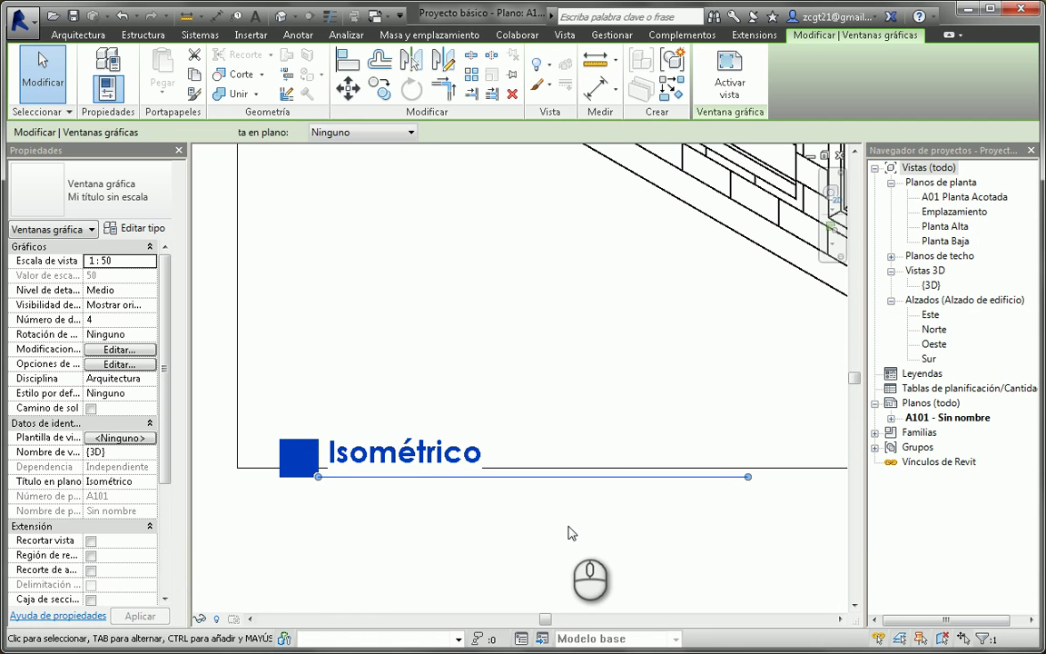
left_click(519, 528)
scroll(486, 440, "down", 5)
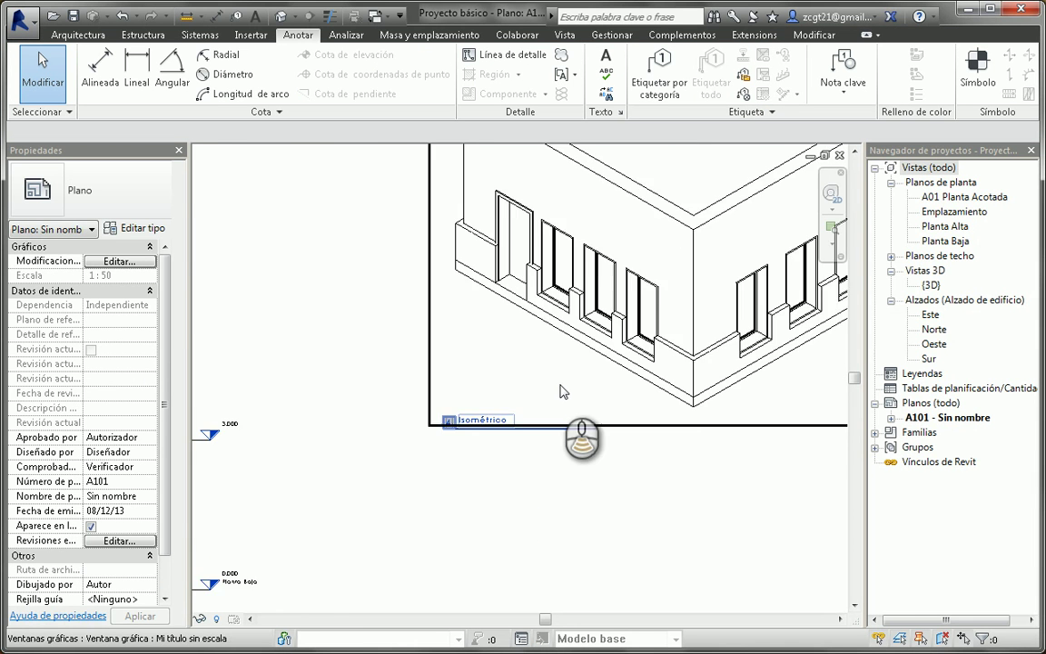
middle_click_drag(554, 395, 303, 405)
scroll(396, 387, "up", 4)
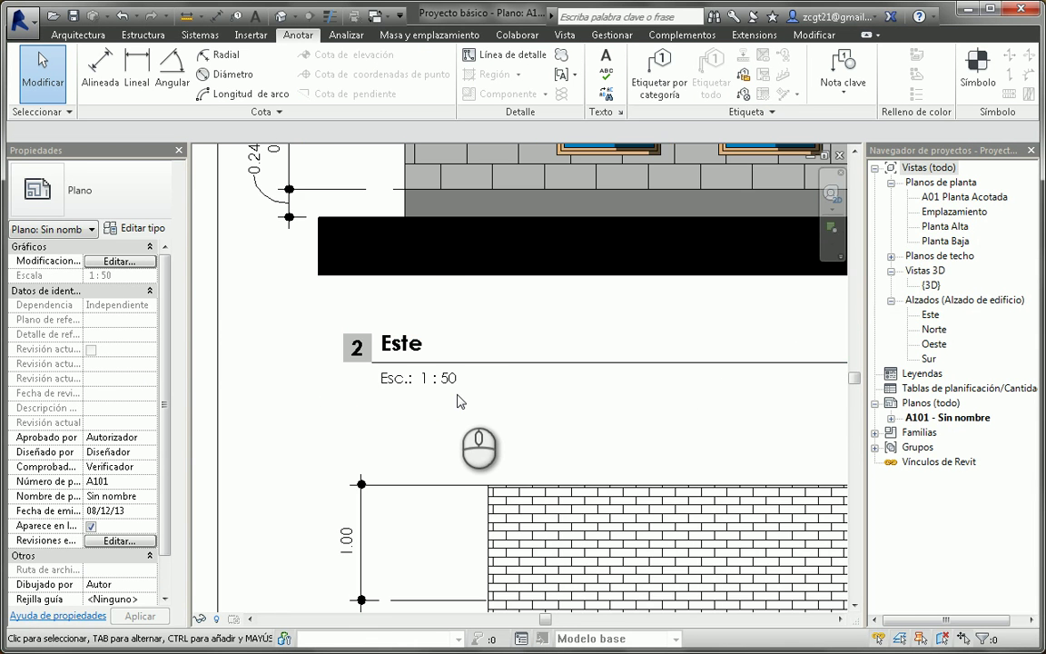
Examine the scale text under the Este and Norte elevation titles on the sheet
scroll(463, 401, "down", 2)
scroll(444, 395, "up", 2)
scroll(437, 392, "down", 2)
scroll(346, 538, "down", 2)
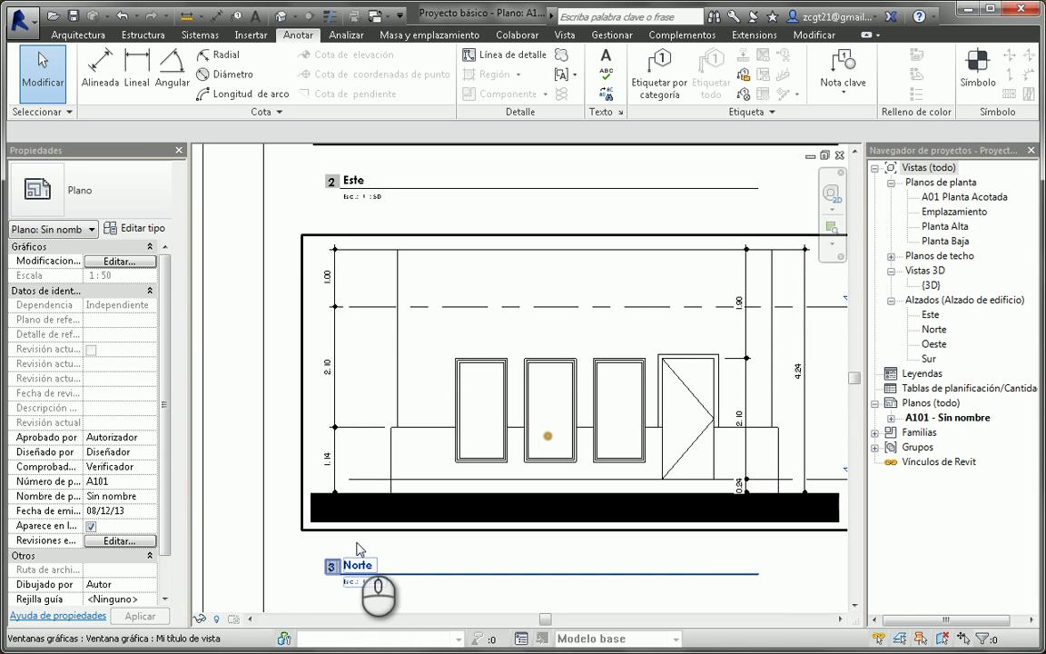
scroll(348, 569, "up", 2)
scroll(360, 552, "down", 3)
scroll(359, 551, "down", 2)
middle_click_drag(406, 495, 542, 413)
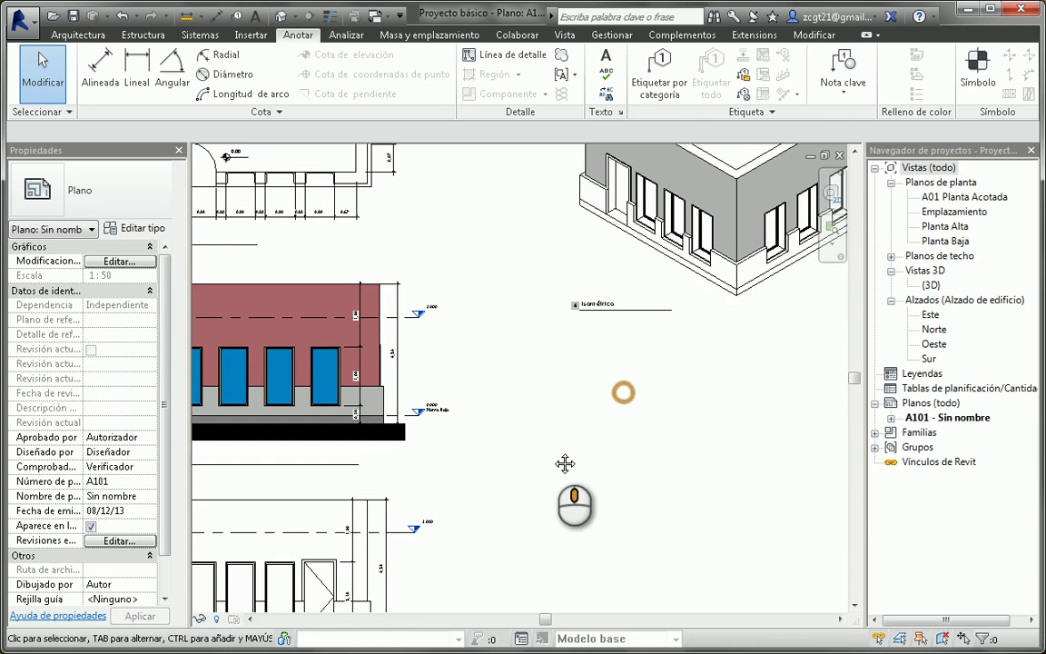
Compare the Isométrico and Planta baja Acotada view titles for their scale text, and review the whole sheet
scroll(769, 276, "up", 3)
middle_click_drag(768, 277, 419, 490)
scroll(418, 490, "down", 5)
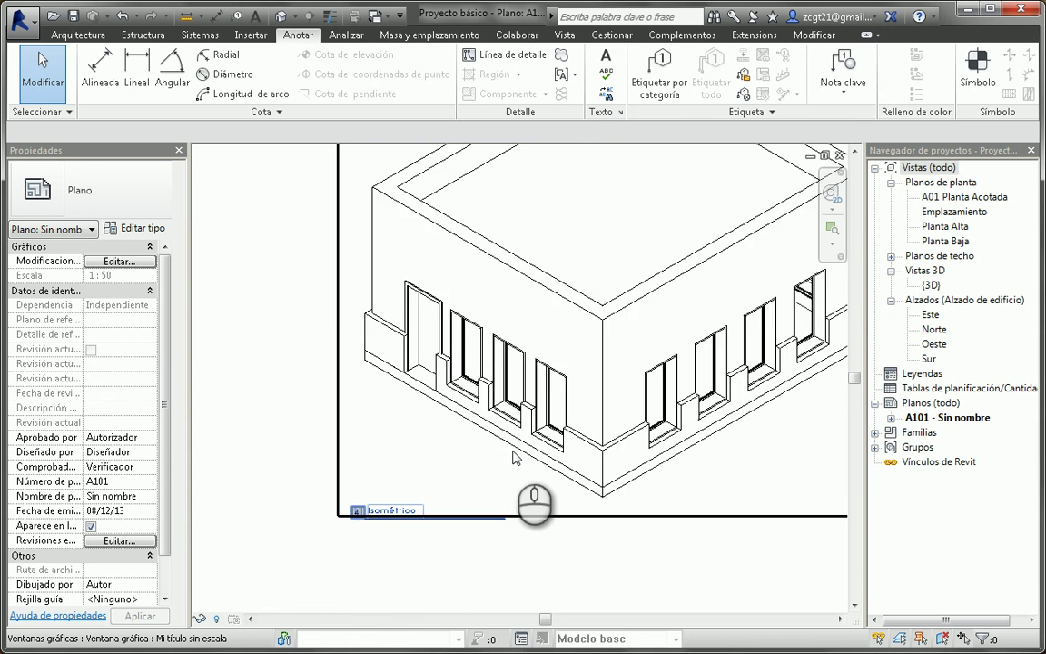
scroll(451, 488, "down", 4)
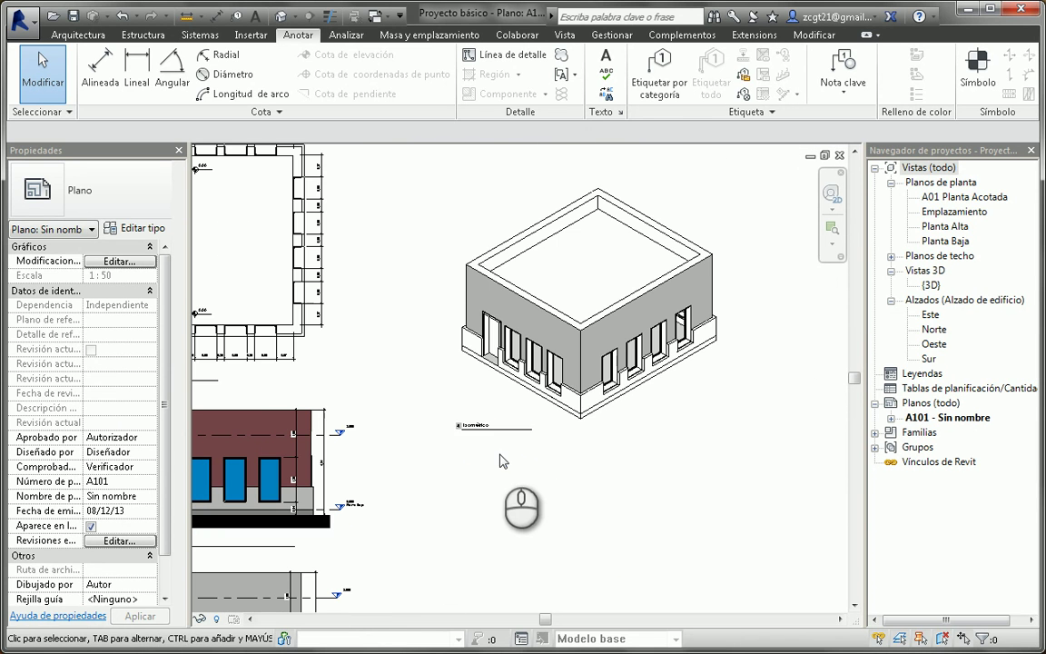
middle_click_drag(517, 481, 635, 454)
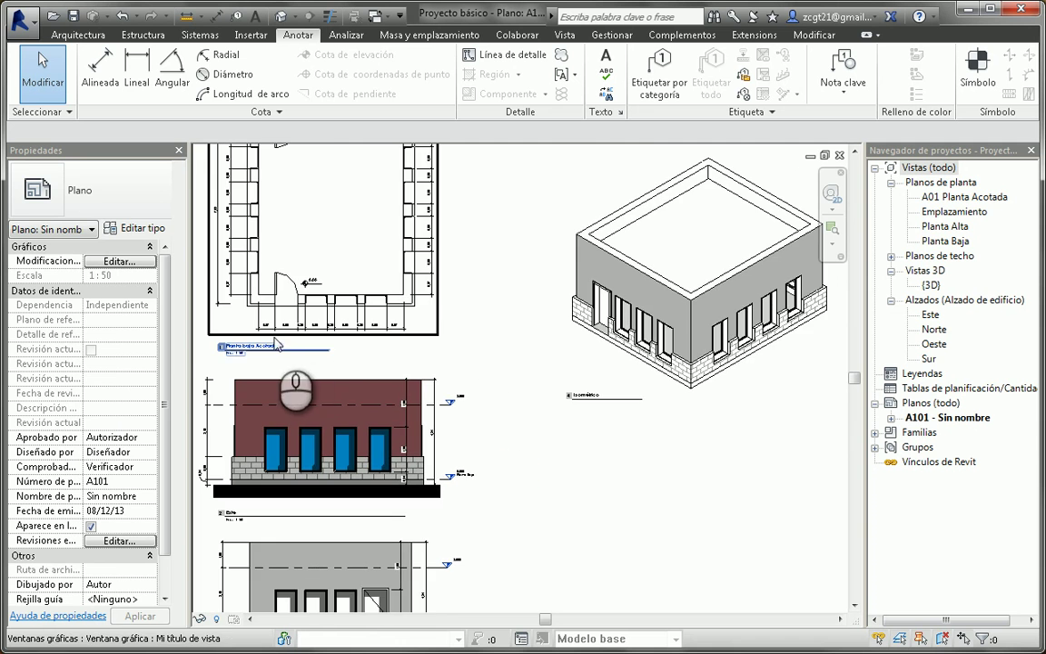
scroll(497, 385, "up", 4)
middle_click_drag(313, 372, 502, 365)
scroll(502, 365, "down", 6)
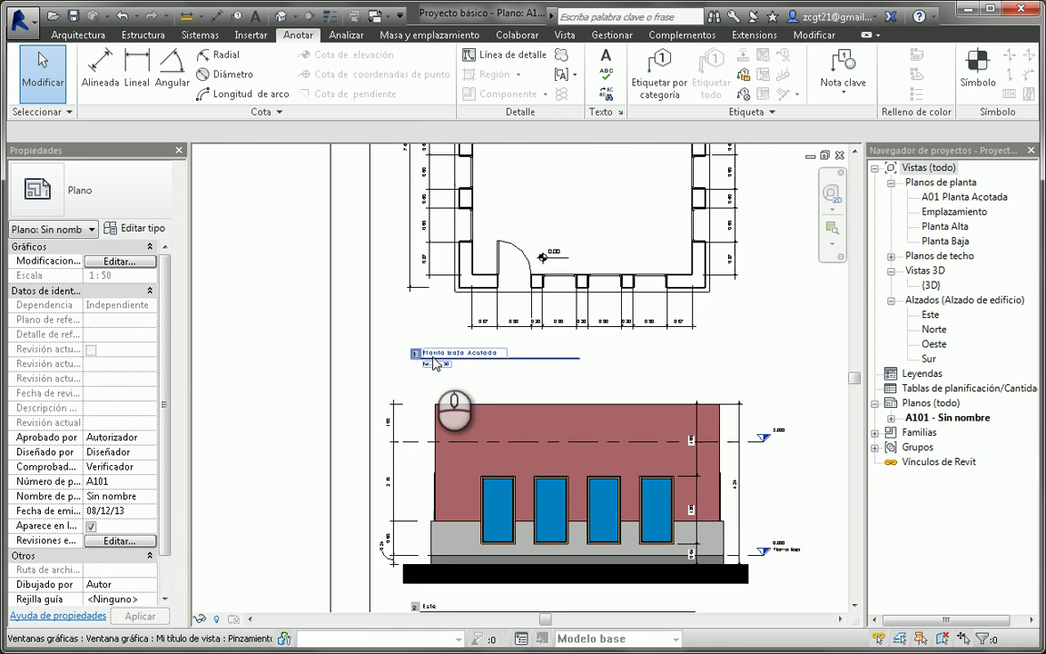
scroll(545, 417, "up", 2)
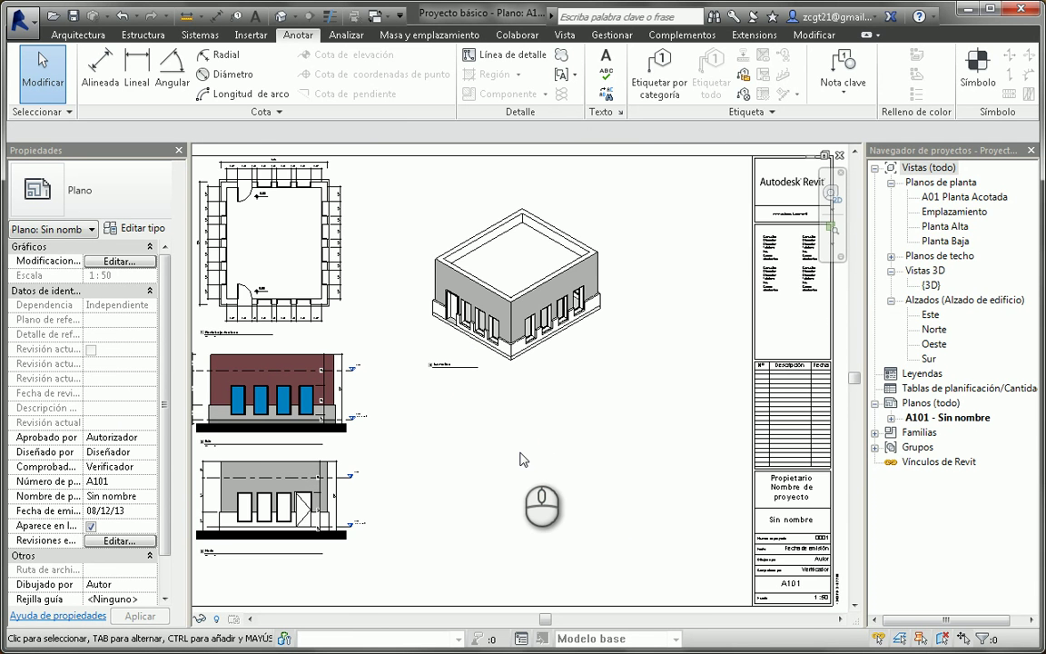